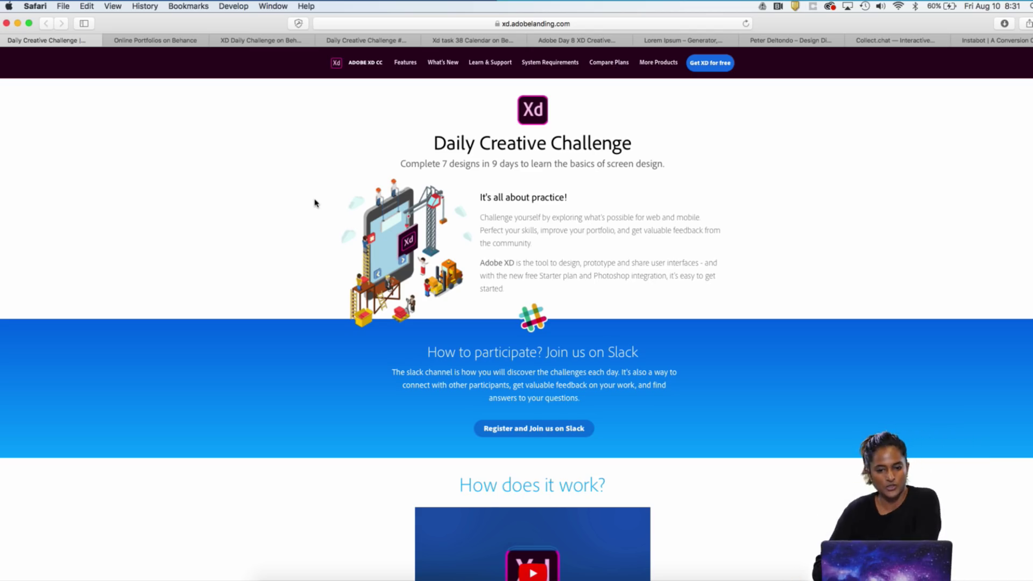
- Review the Daily Creative Challenge landing page down to the section explaining how it works
scroll(299, 263, down, 5)
scroll(301, 262, down, 2)
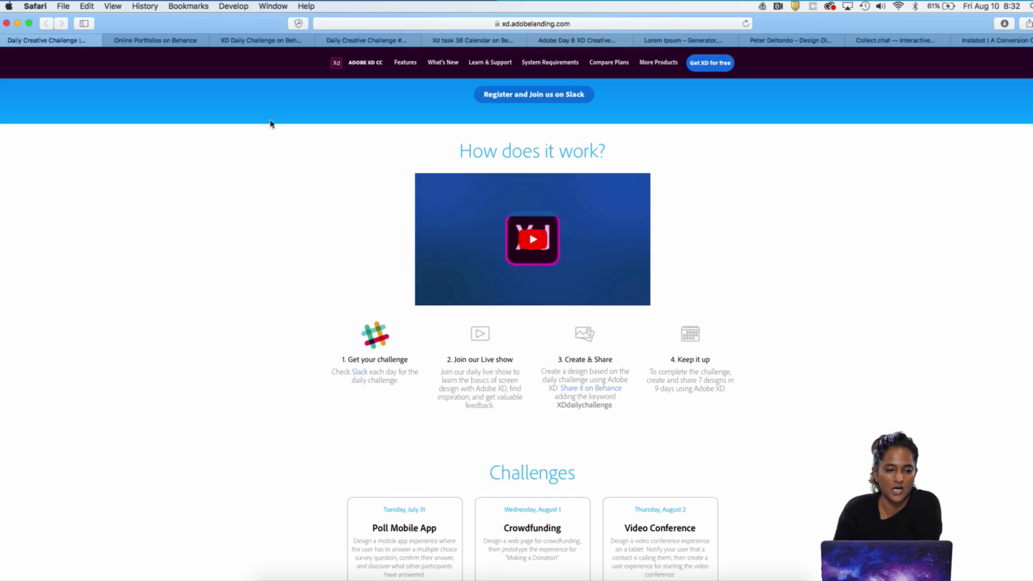
- Search Behance projects for "xddailychallenge" in place of the existing query and sort the results by Most Recent
click(165, 41)
scroll(397, 196, up, 2)
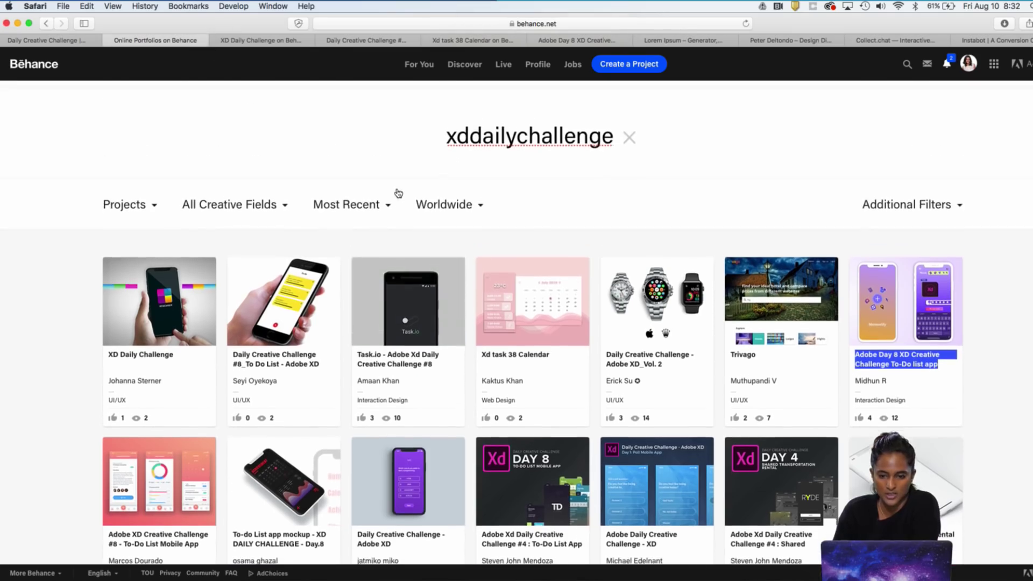
click(629, 129)
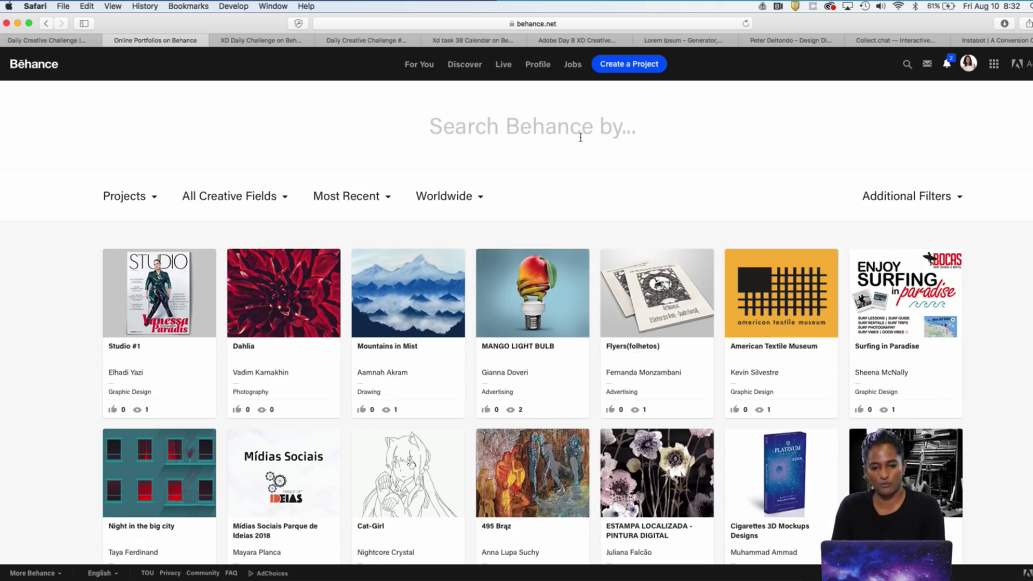
click(580, 135)
text(x)
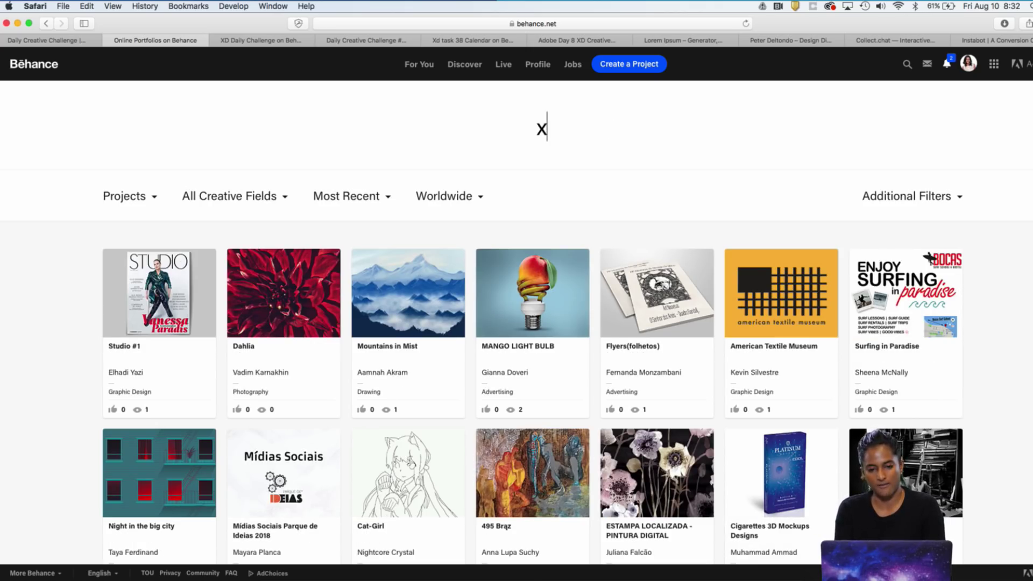
text(d)
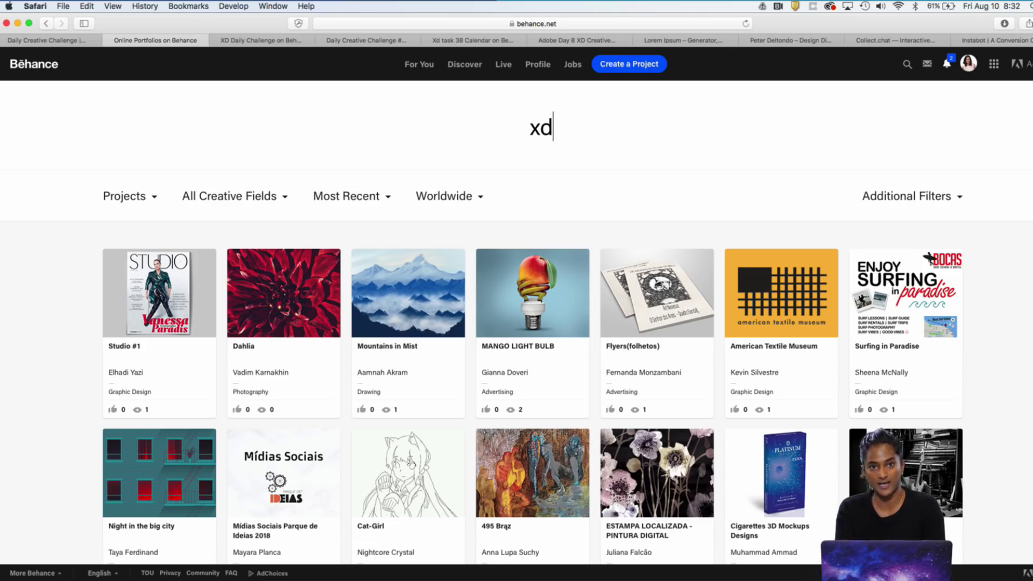
text(dik)
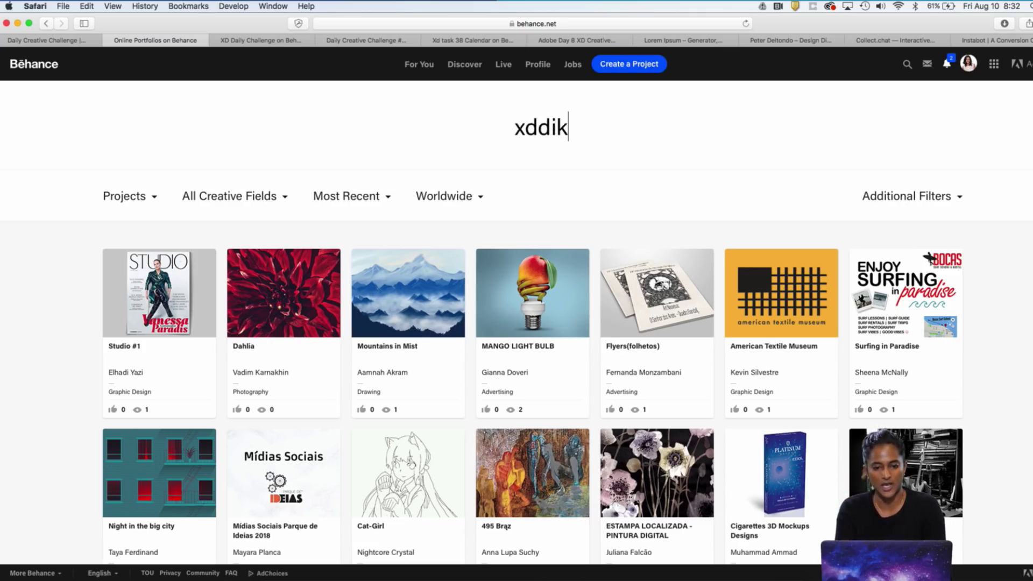
key(BackSpace)
key(BackSpace)
text(ailychal)
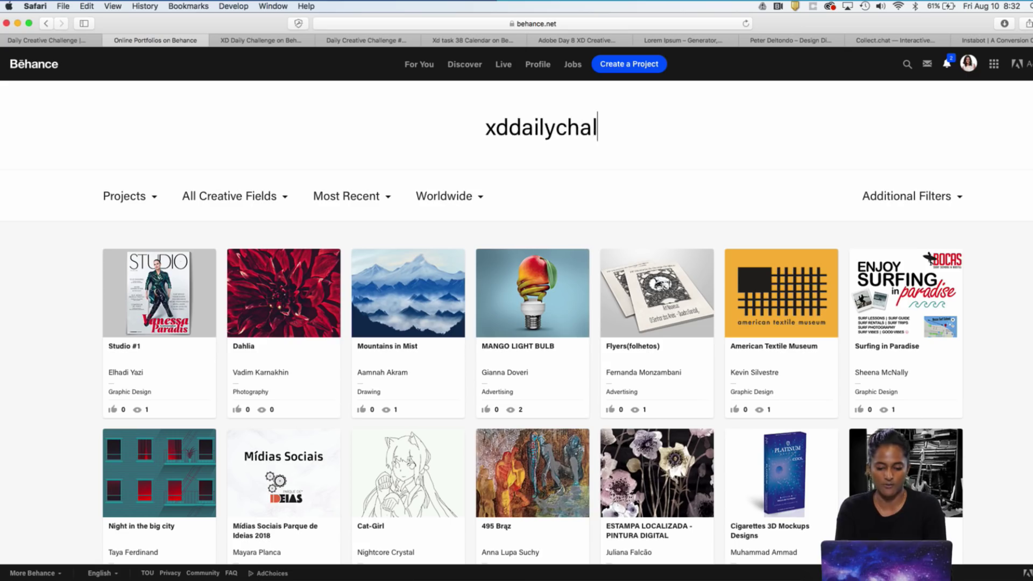
text(lenge)
key(Return)
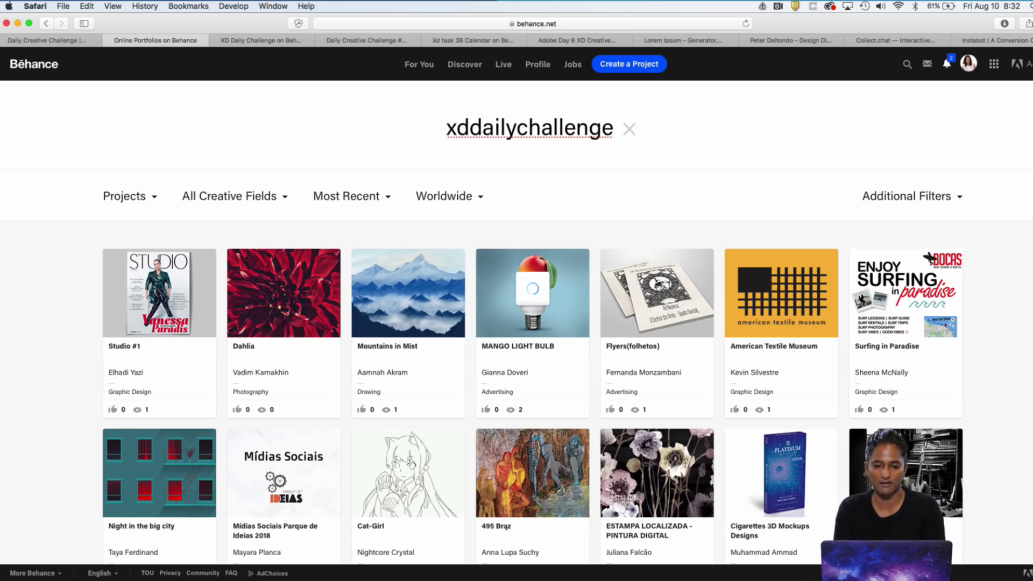
click(375, 202)
click(361, 304)
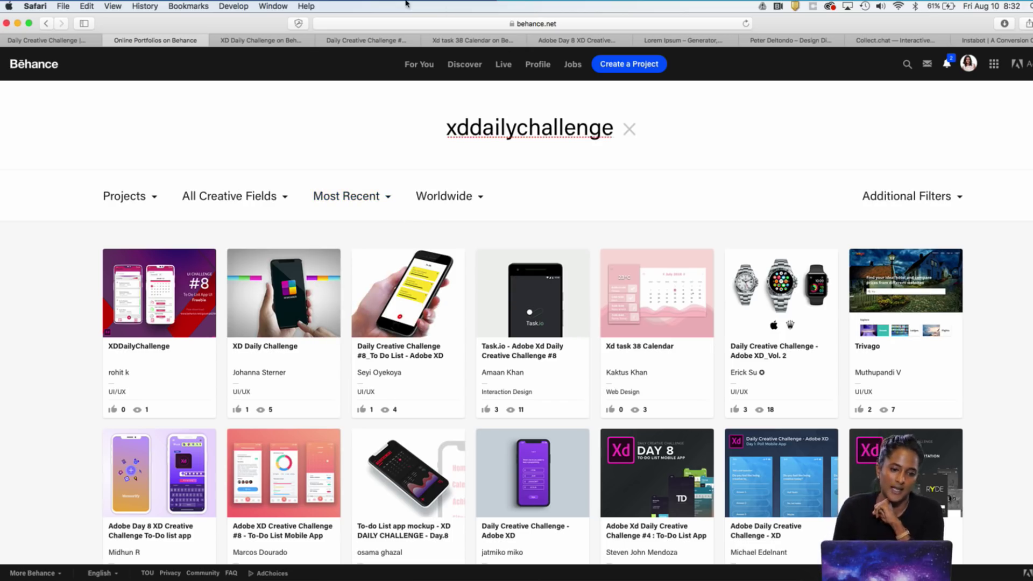
- Bring up the open XD Daily Challenge project on Behance and examine its to-do list cover image and phone mockups
click(274, 41)
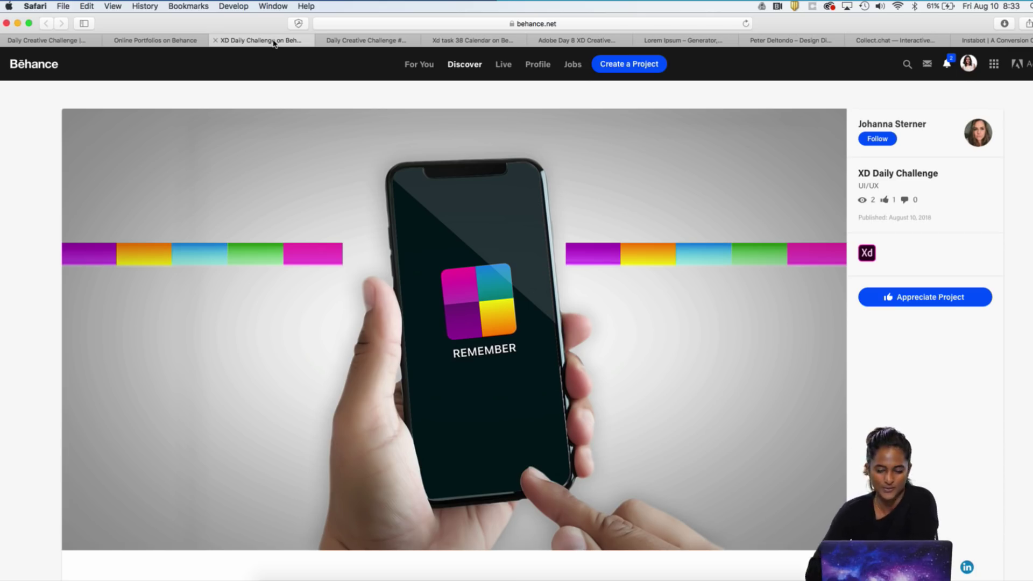
scroll(310, 240, down, 3)
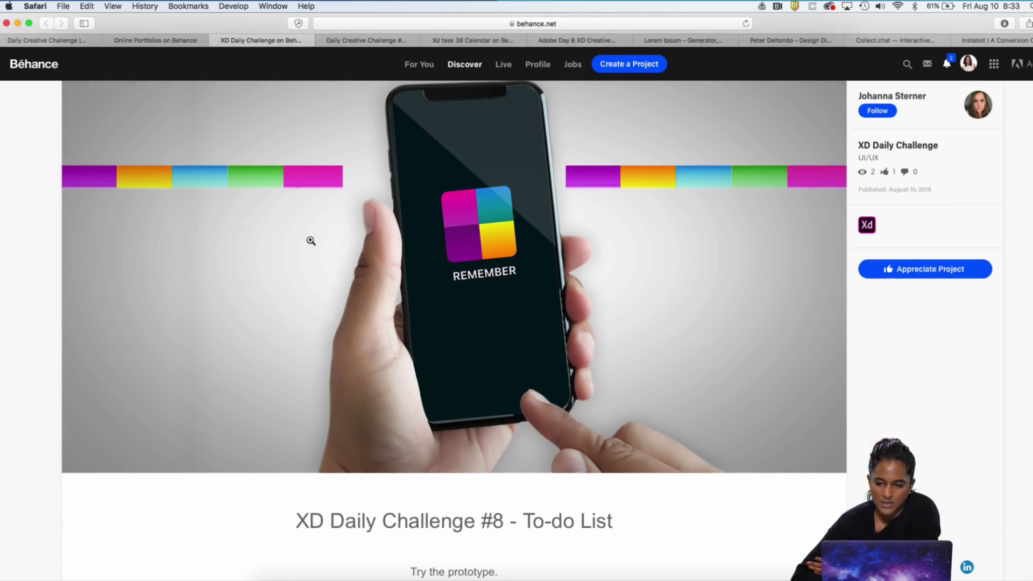
scroll(318, 266, down, 5)
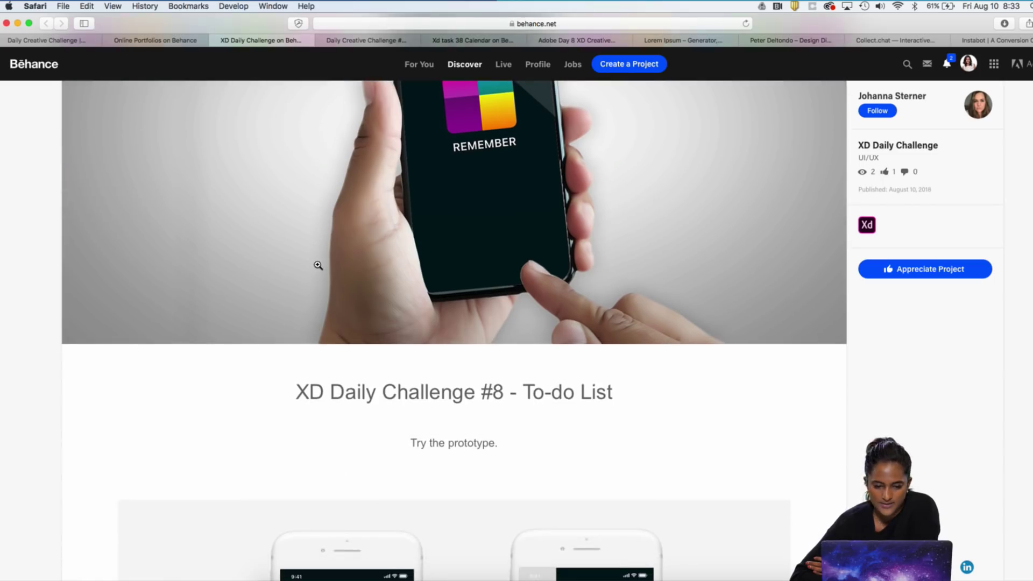
scroll(318, 265, up, 8)
scroll(318, 265, down, 10)
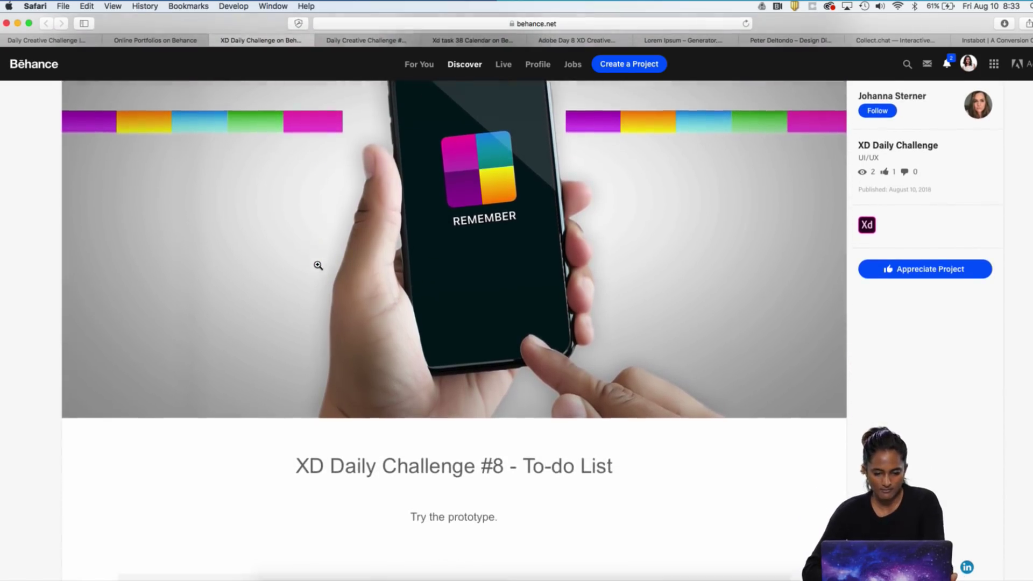
scroll(318, 267, down, 6)
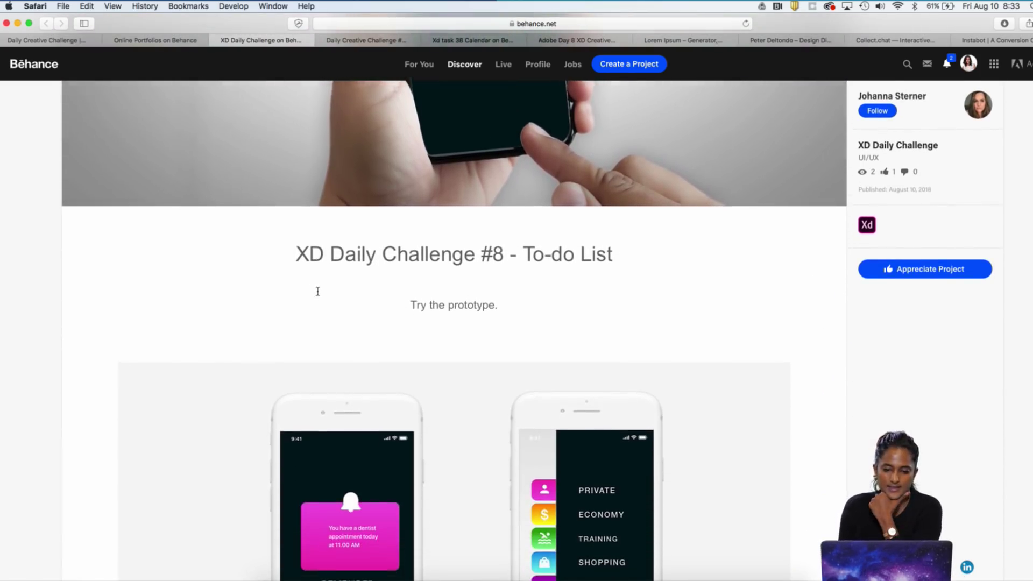
scroll(318, 292, down, 5)
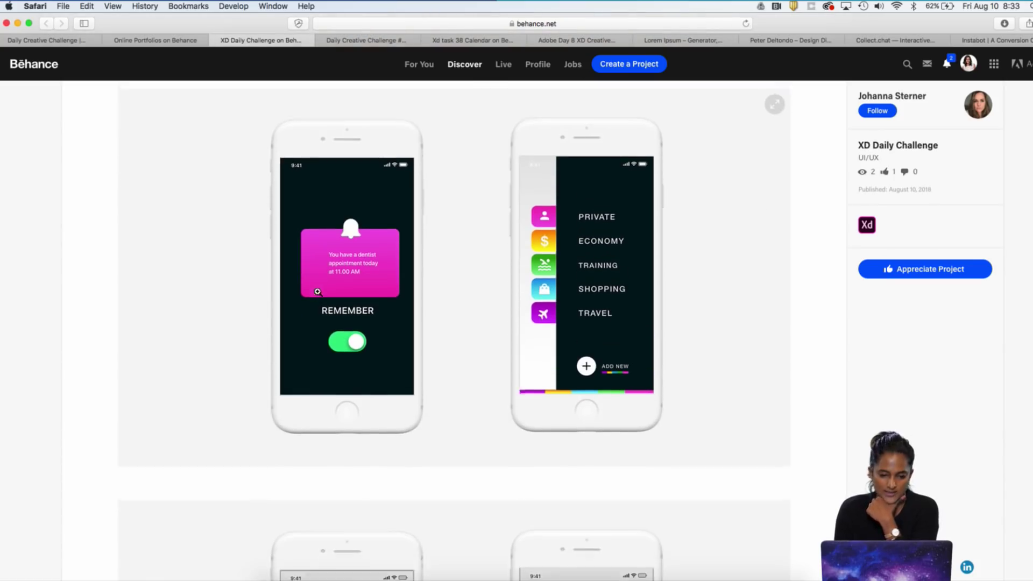
scroll(317, 291, down, 1)
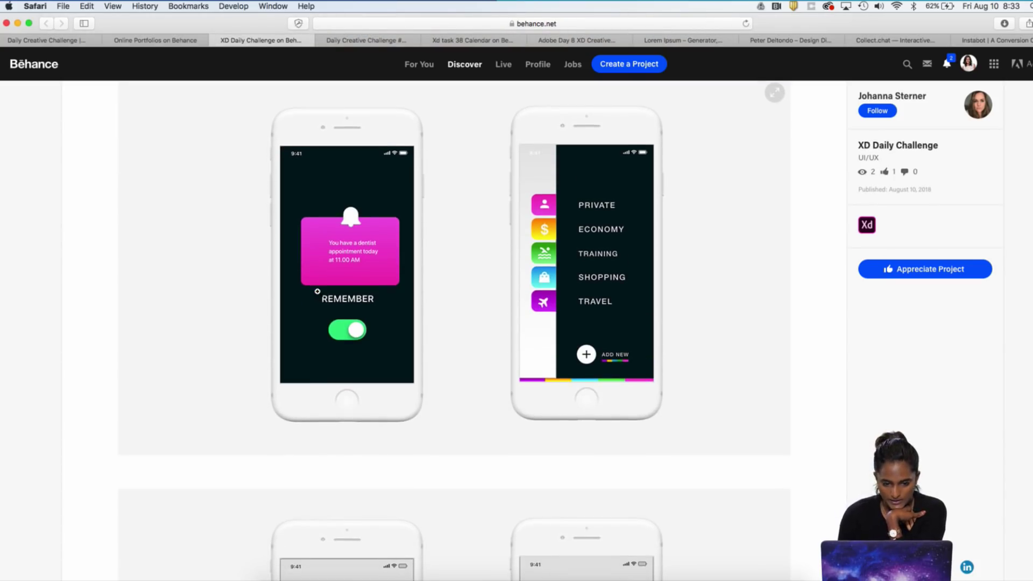
scroll(318, 291, down, 12)
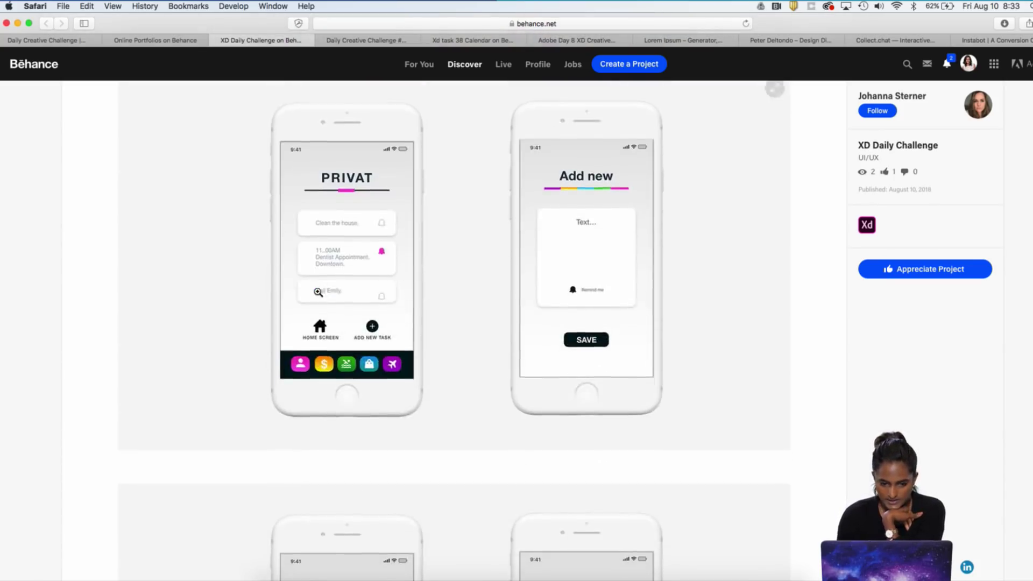
scroll(318, 293, down, 10)
scroll(318, 293, up, 10)
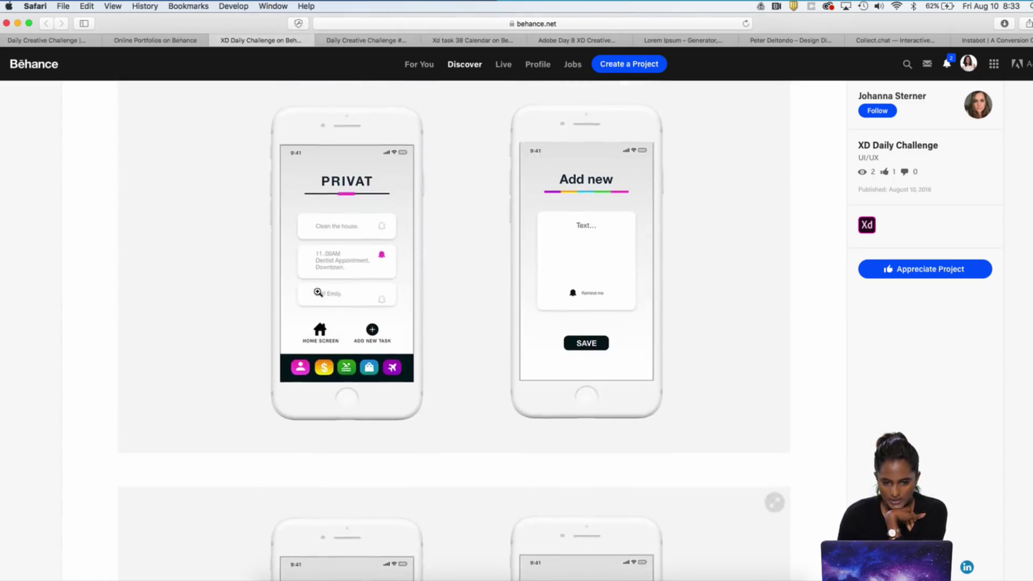
- In the project's embedded prototype, open the Private task list, go to the new-task screen and save from there
scroll(318, 292, down, 20)
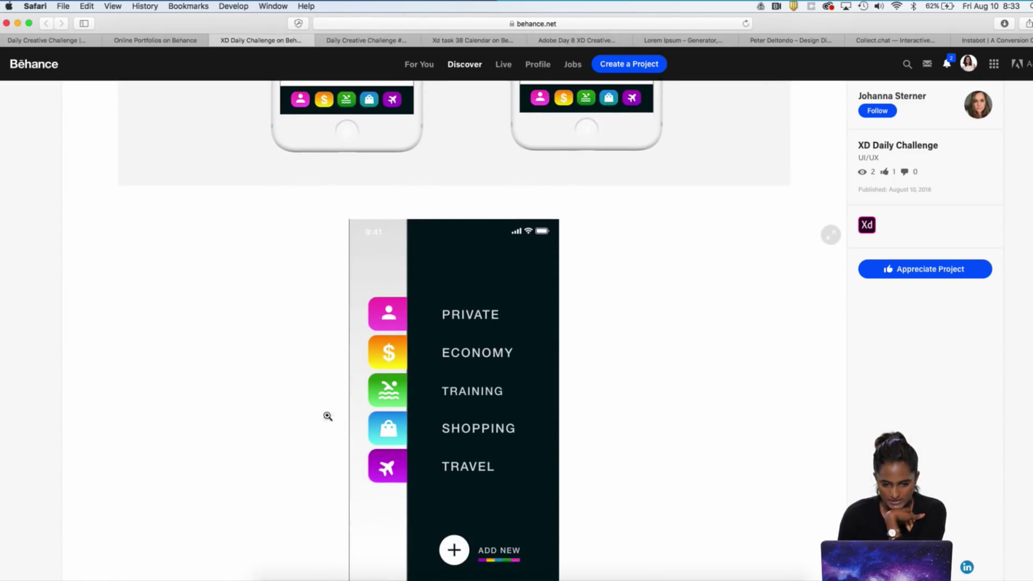
scroll(440, 310, down, 2)
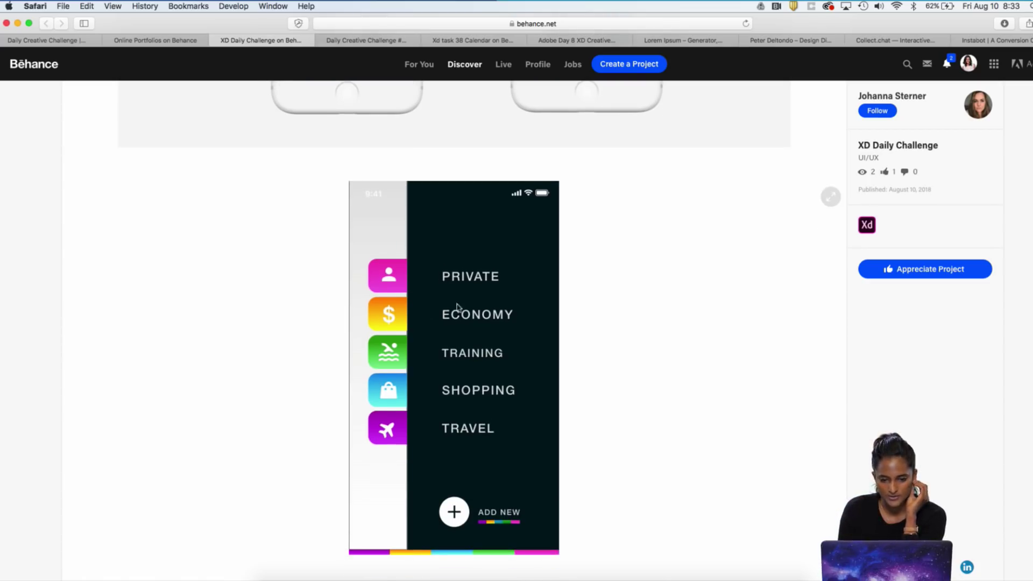
scroll(457, 308, down, 2)
scroll(466, 323, down, 3)
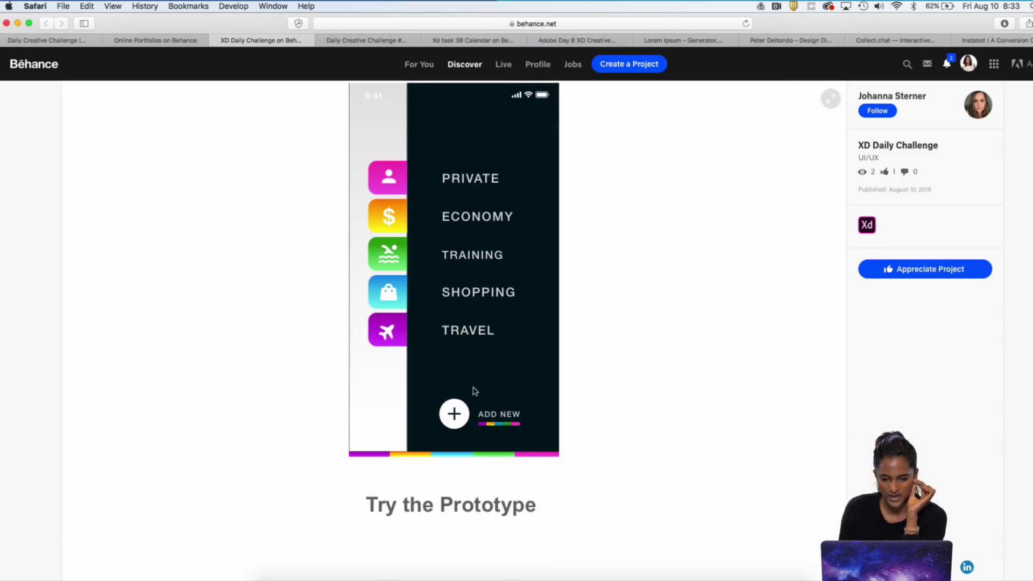
scroll(484, 439, down, 7)
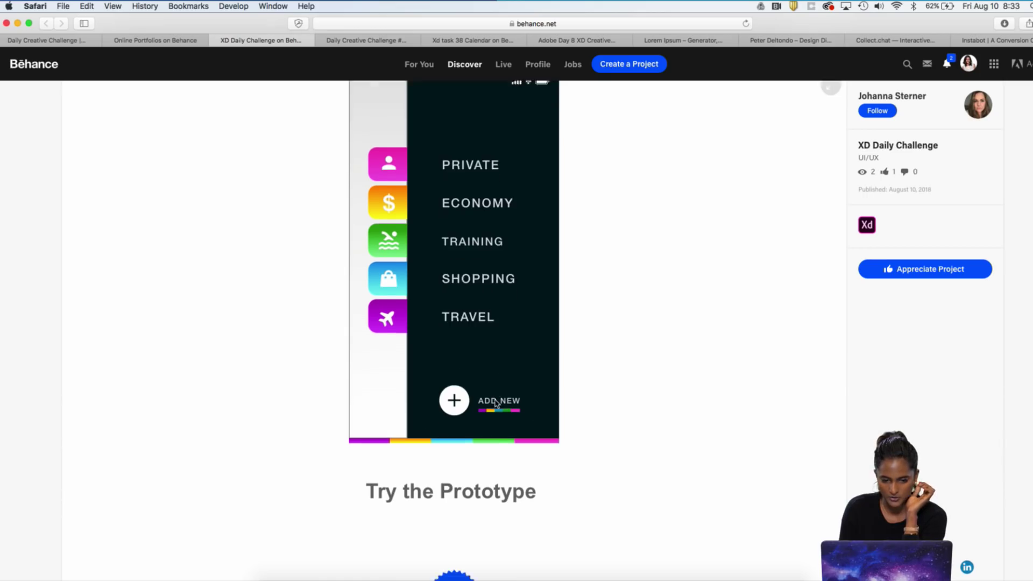
scroll(496, 404, up, 1)
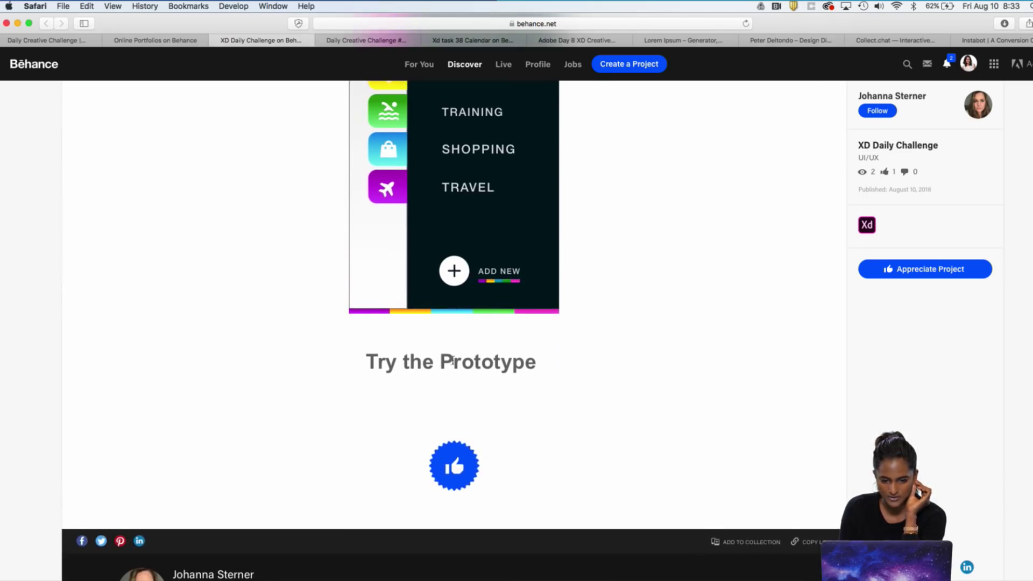
scroll(441, 242, up, 7)
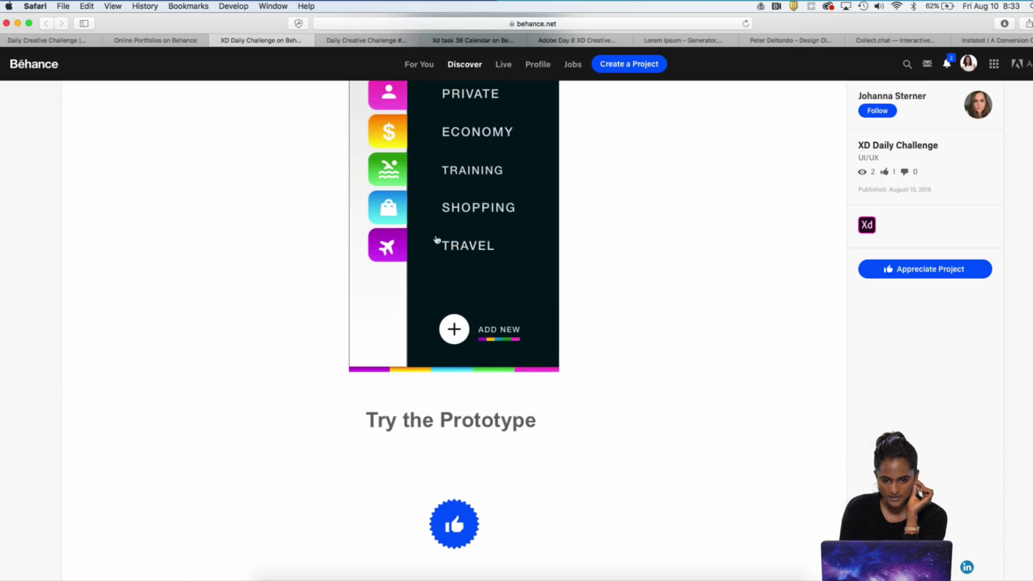
click(385, 194)
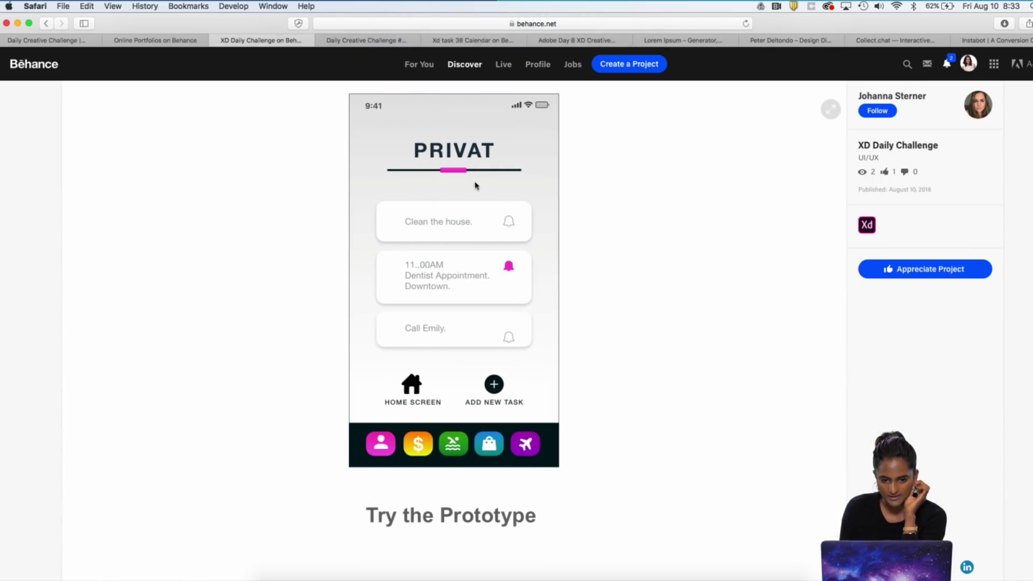
click(454, 222)
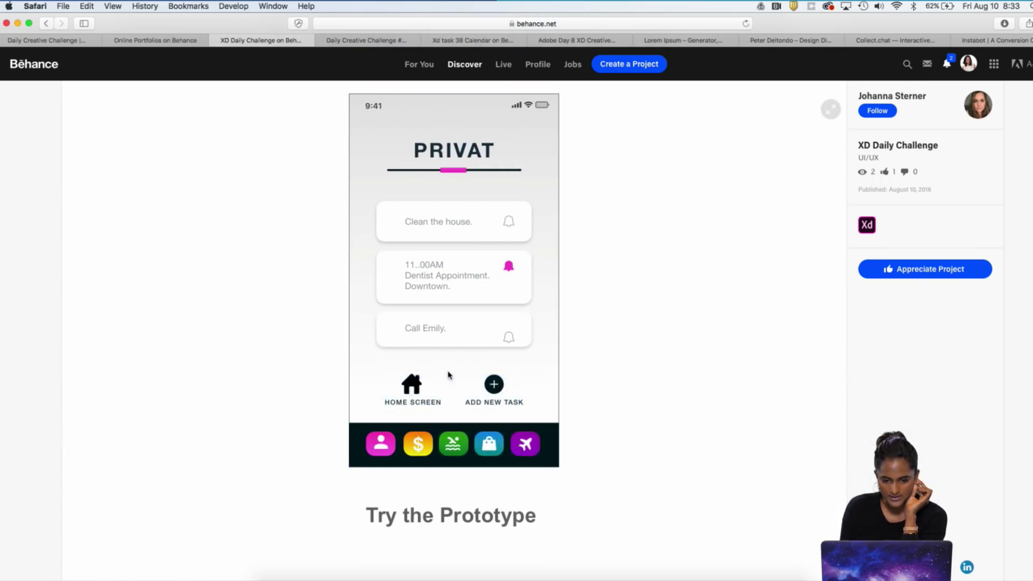
click(496, 384)
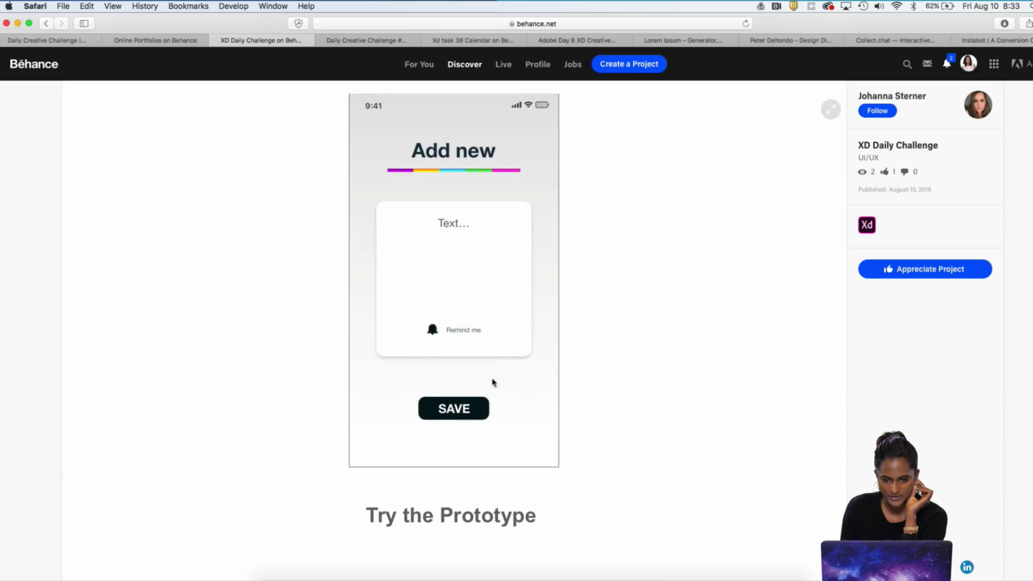
click(443, 424)
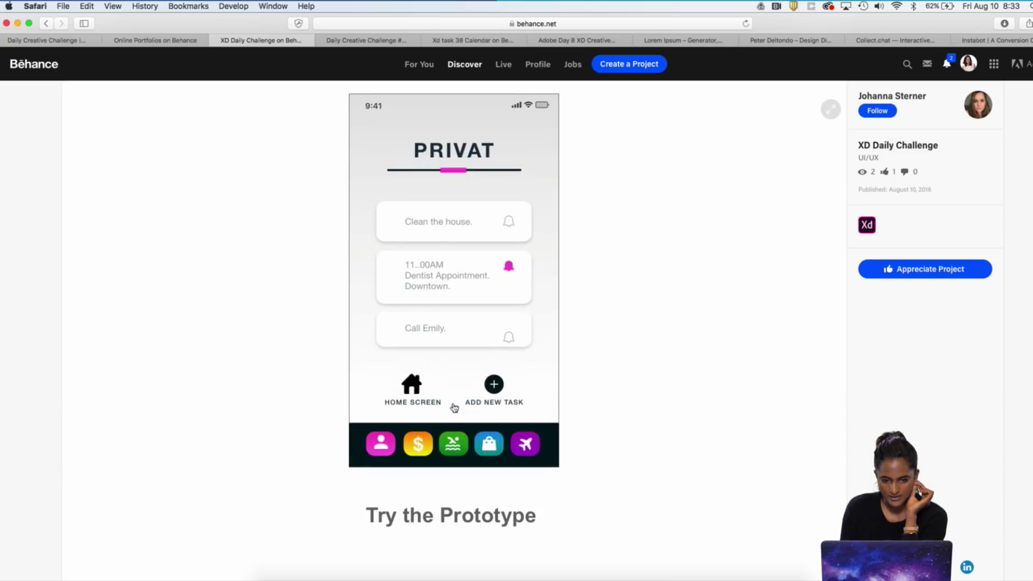
- Run through adding and saving a task in the prototype once more, and return to its home screen
click(466, 317)
click(494, 396)
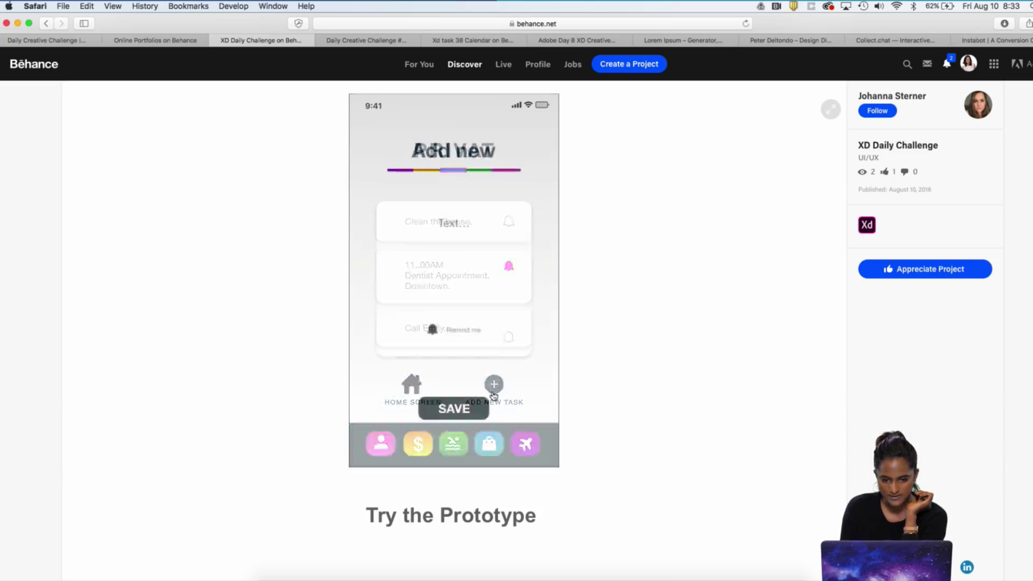
click(448, 403)
click(414, 389)
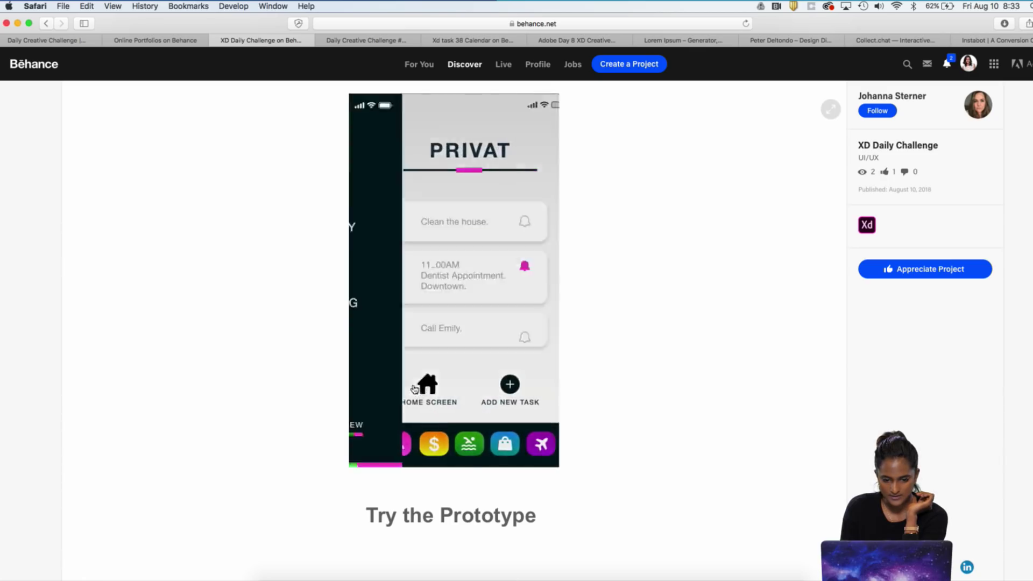
- Appreciate the XD Daily Challenge project on Behance
scroll(414, 388, up, 2)
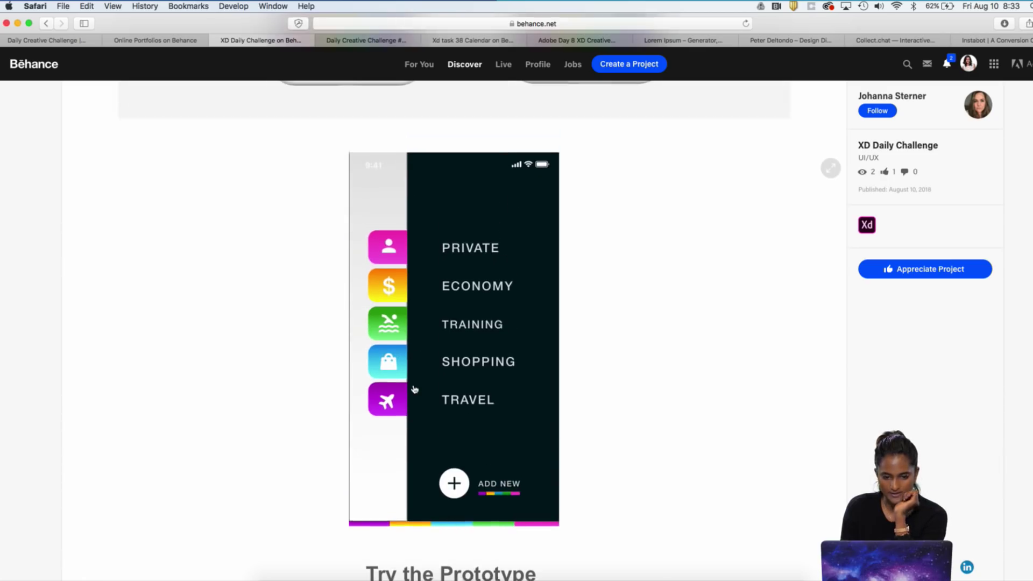
click(906, 270)
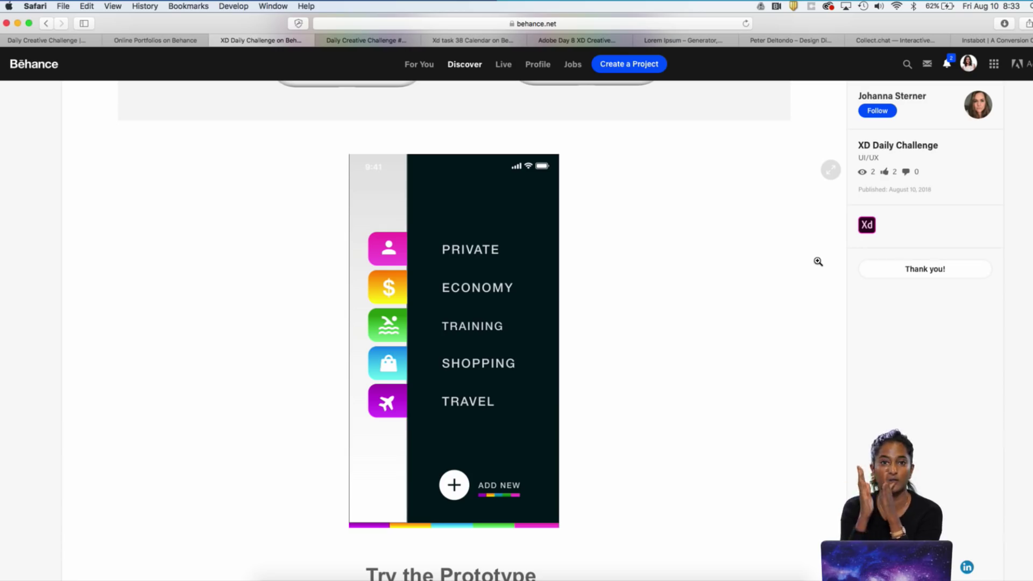
- Bring up the open Daily Creative Challenge #8_To Do List project and examine its phone mockups and yellow task-card screens
click(359, 41)
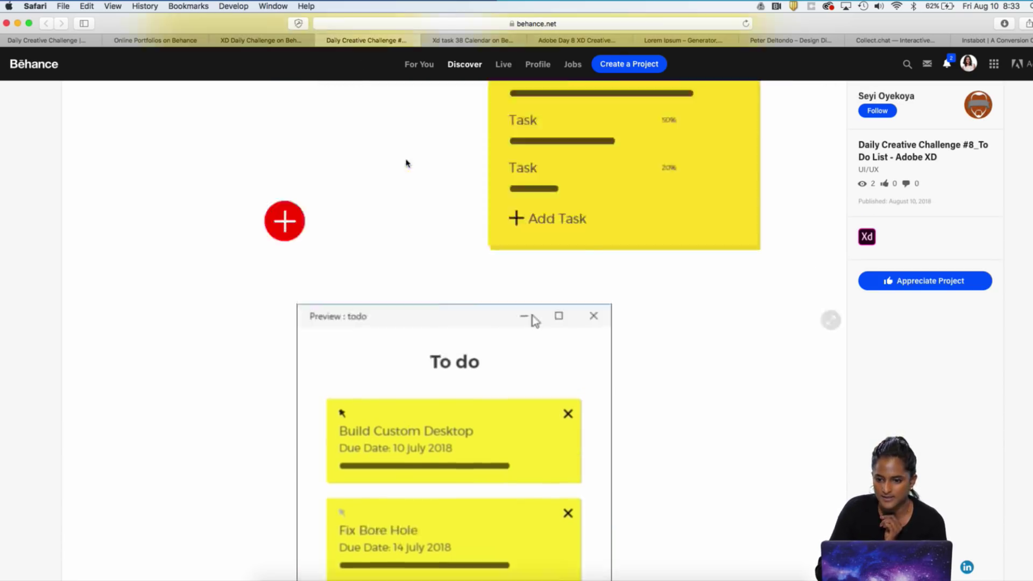
scroll(406, 161, up, 15)
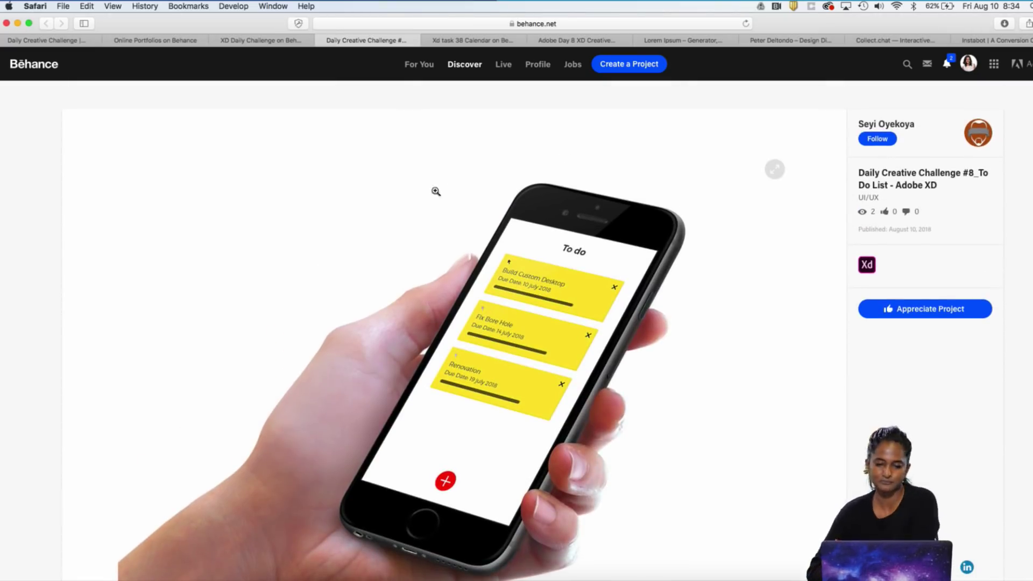
scroll(436, 191, down, 2)
scroll(476, 258, down, 10)
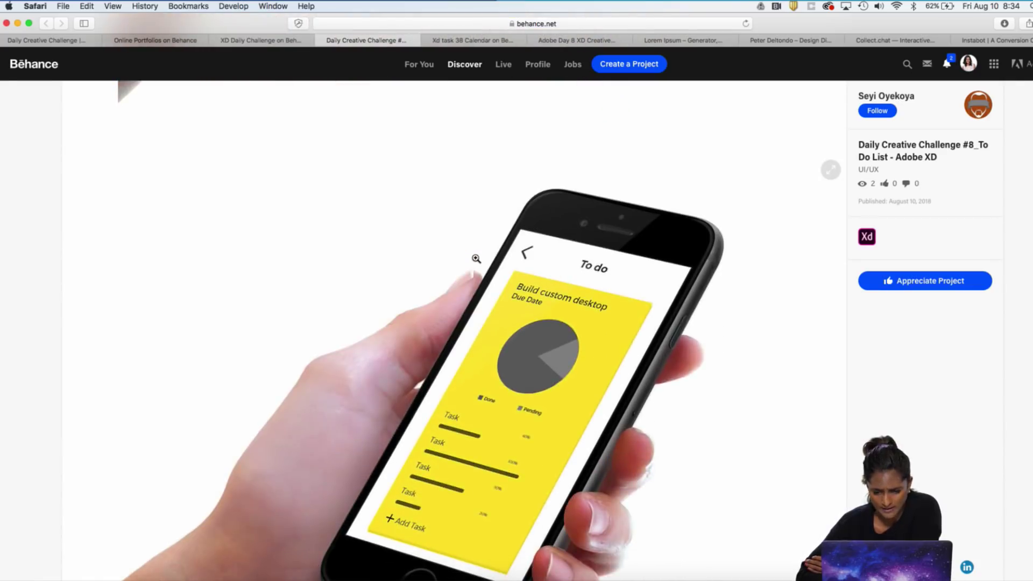
scroll(476, 258, down, 2)
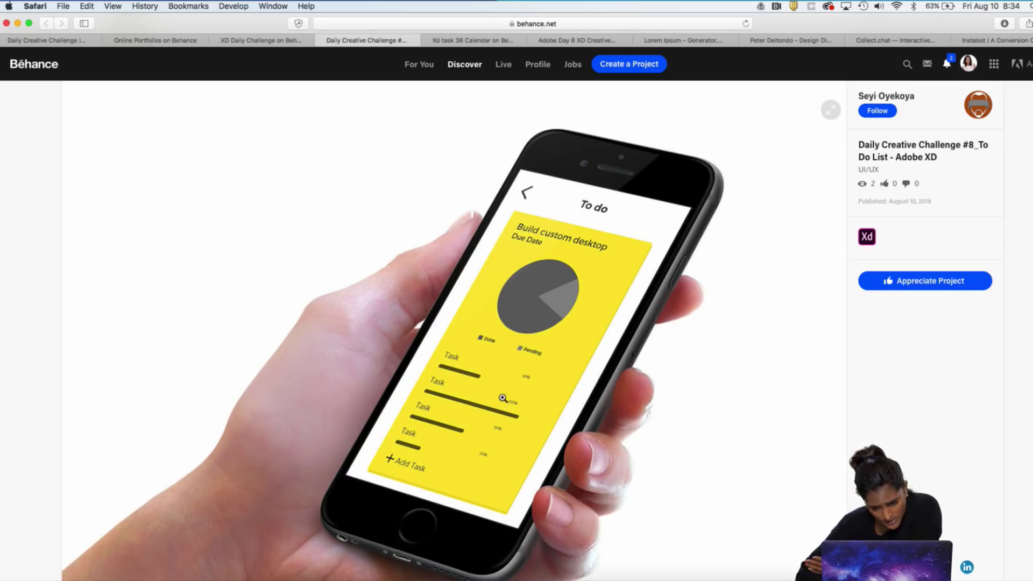
scroll(503, 398, down, 6)
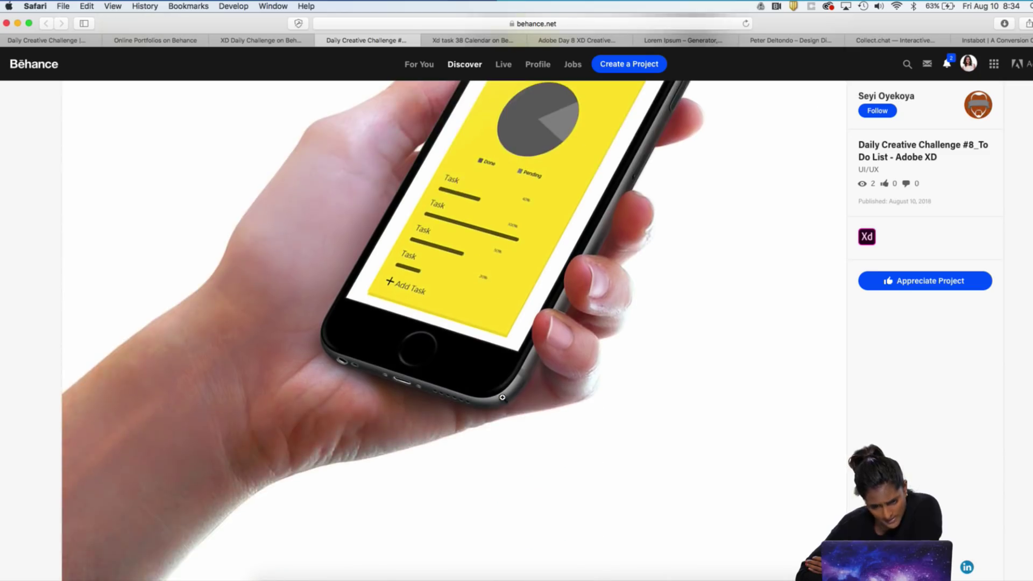
scroll(445, 319, down, 10)
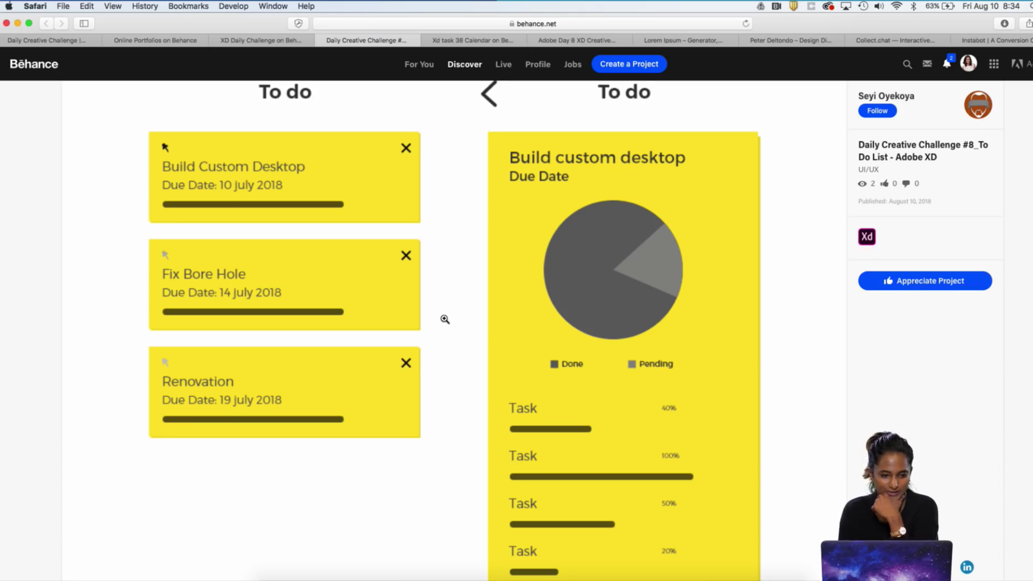
scroll(445, 319, down, 1)
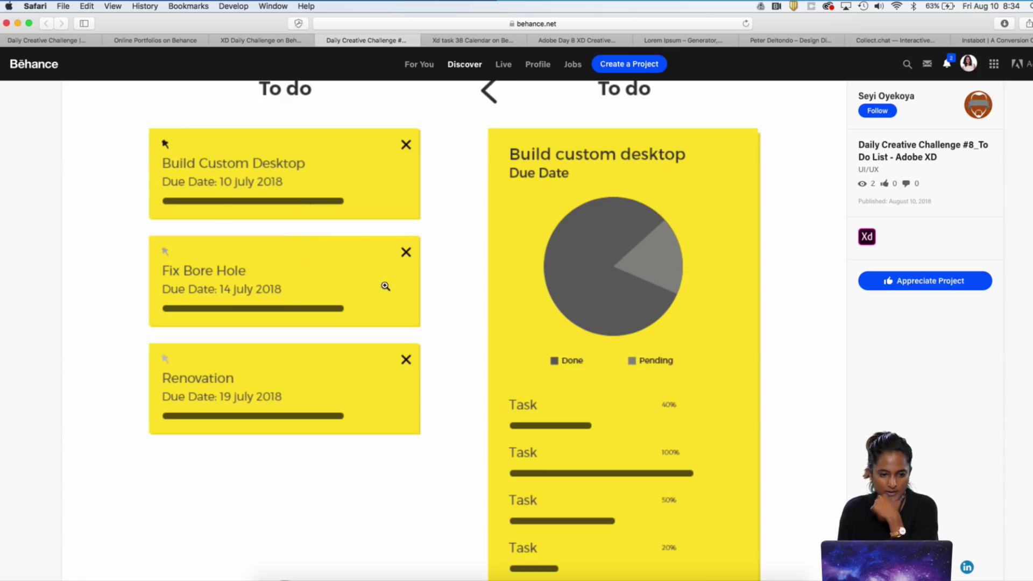
scroll(386, 285, down, 4)
scroll(385, 286, down, 6)
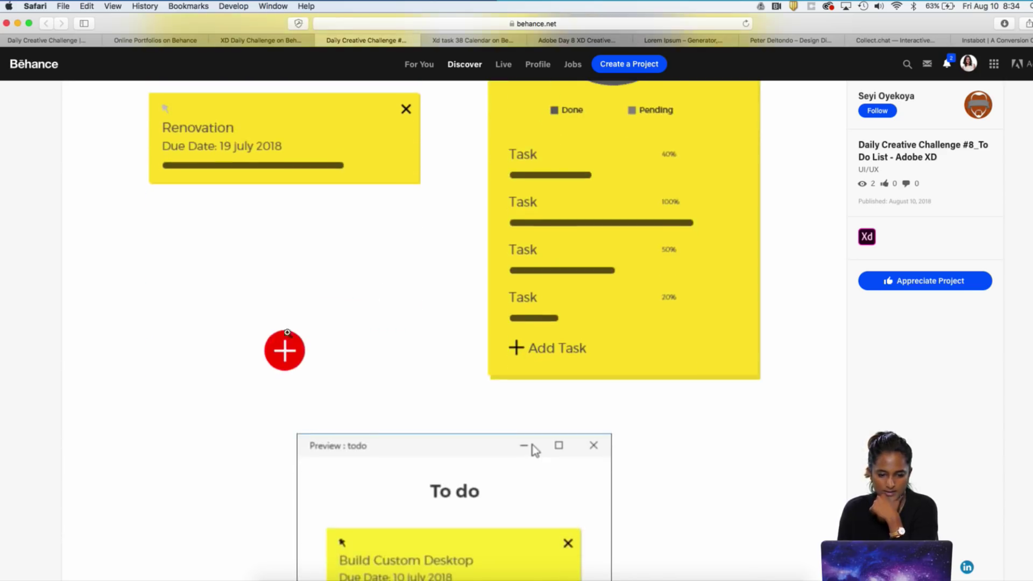
- Play the project's embedded todo preview video from the start, and appreciate the project
scroll(284, 350, down, 20)
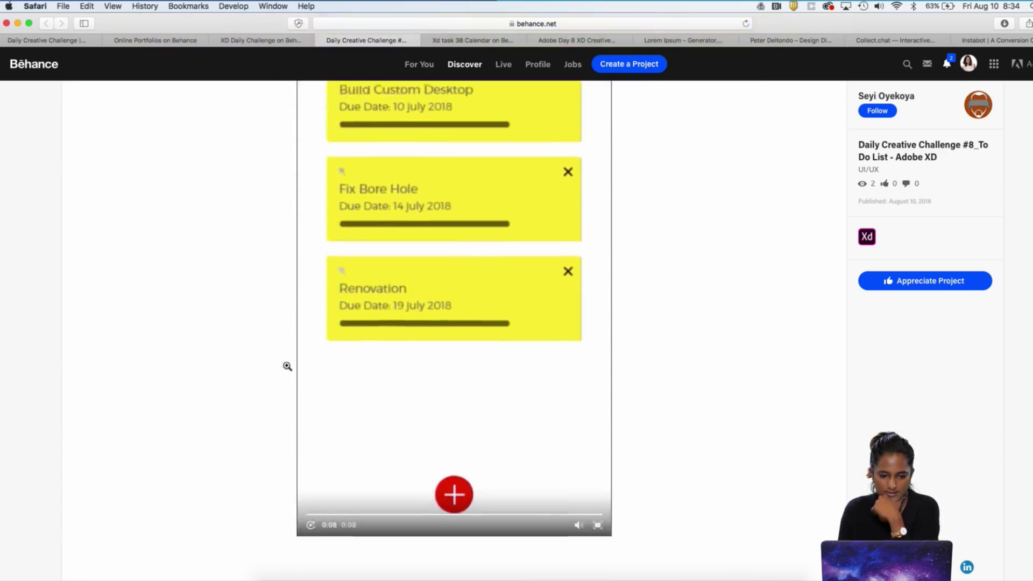
click(451, 456)
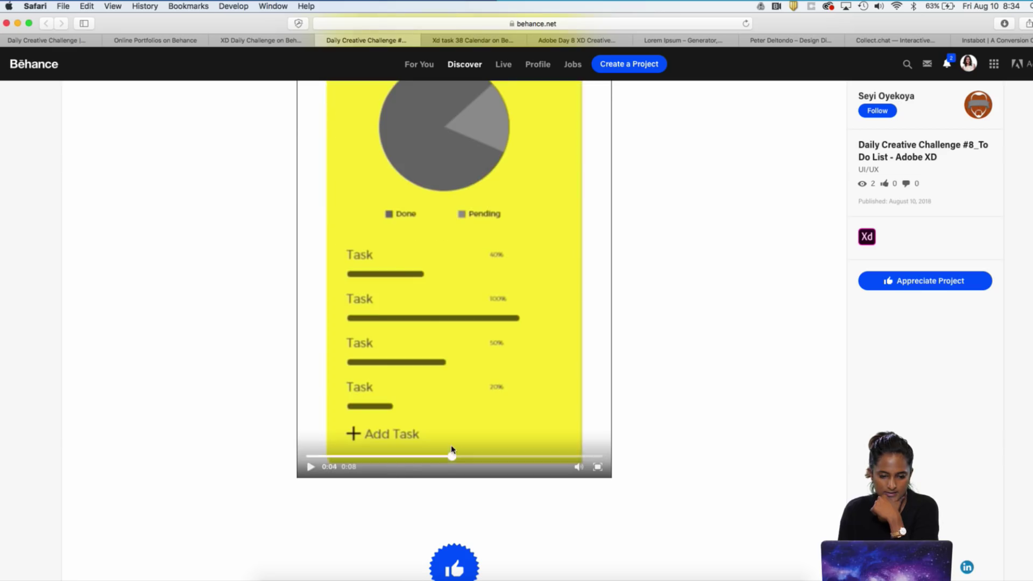
click(310, 468)
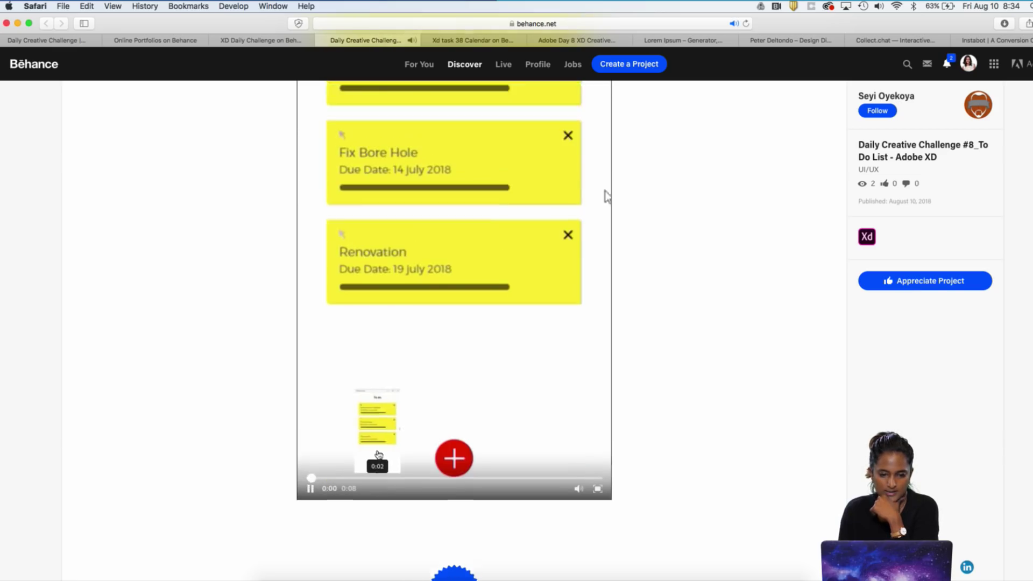
key(super+minus)
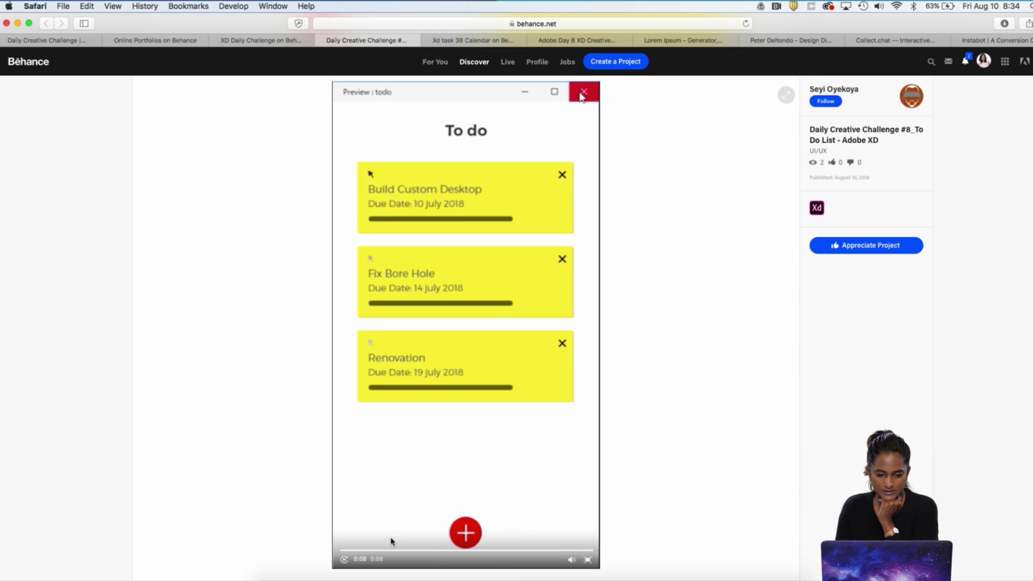
scroll(638, 395, down, 3)
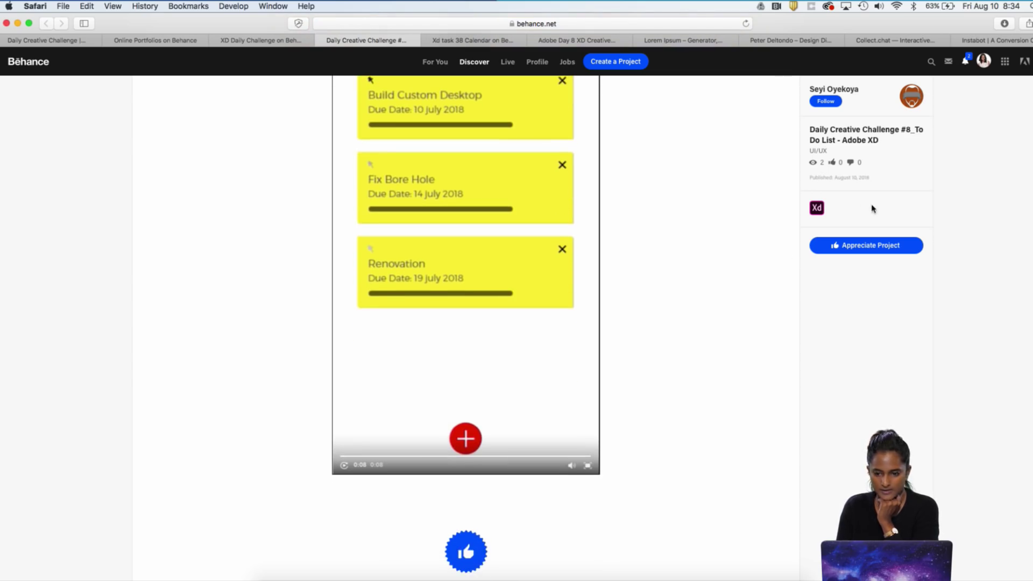
click(871, 245)
- Bring up the open Xd task 38 Calendar project and examine its calendar and daily schedule design
click(453, 42)
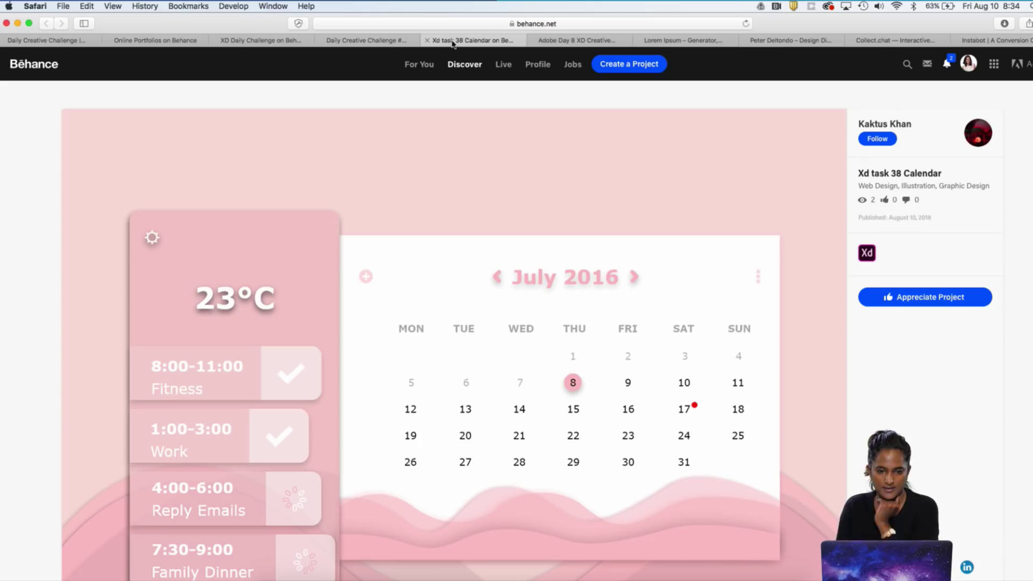
scroll(475, 238, down, 3)
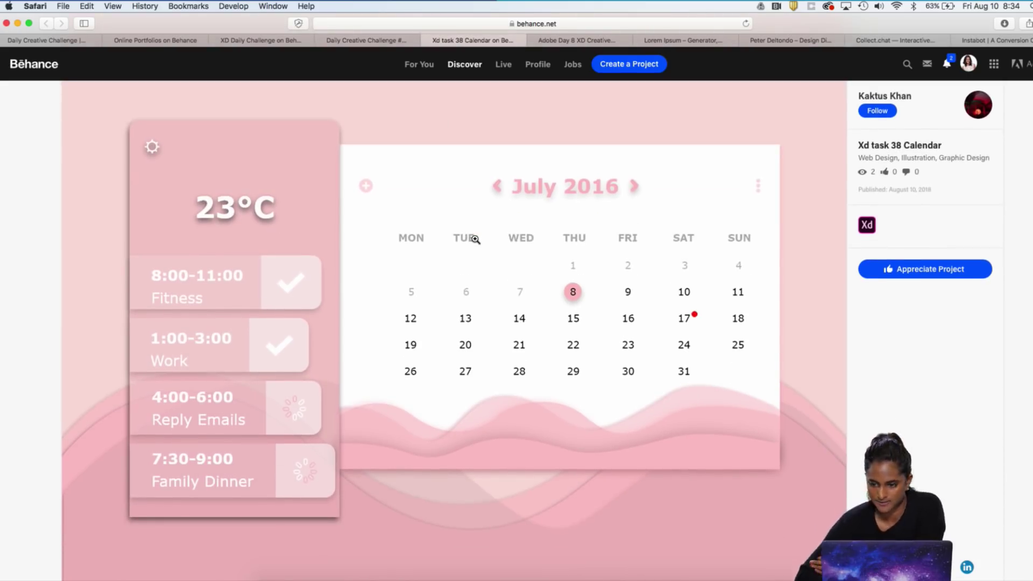
scroll(455, 329, down, 3)
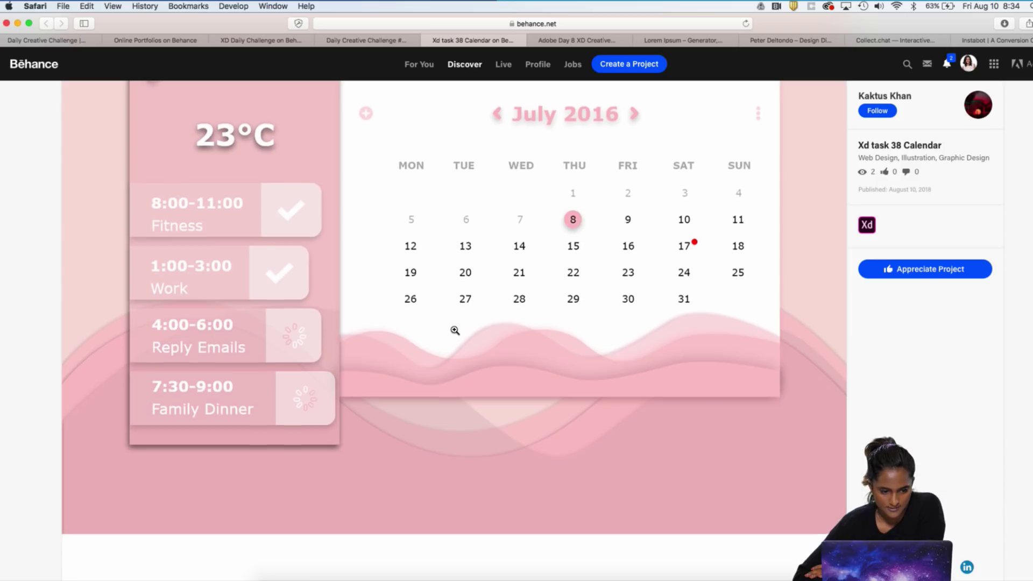
scroll(358, 178, up, 1)
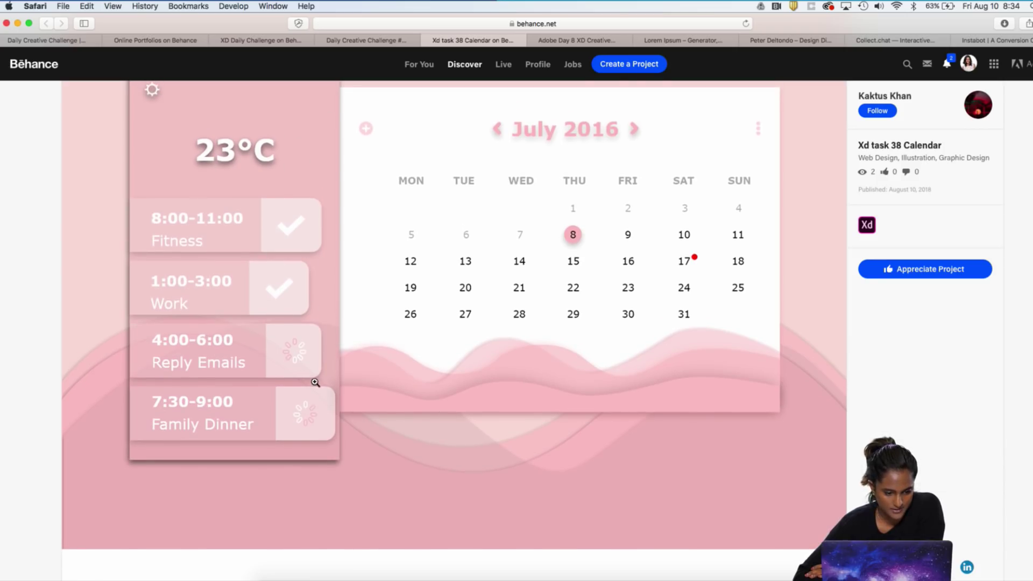
scroll(321, 323, down, 15)
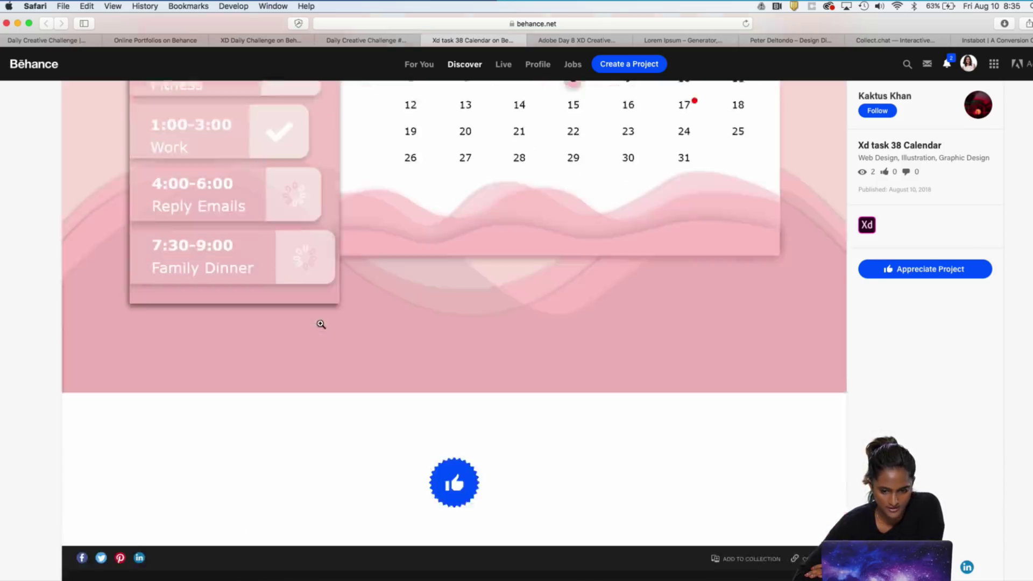
scroll(321, 323, up, 7)
- Post the comment "Good job!" on the Xd task 38 Calendar project
scroll(320, 323, down, 10)
scroll(393, 508, down, 5)
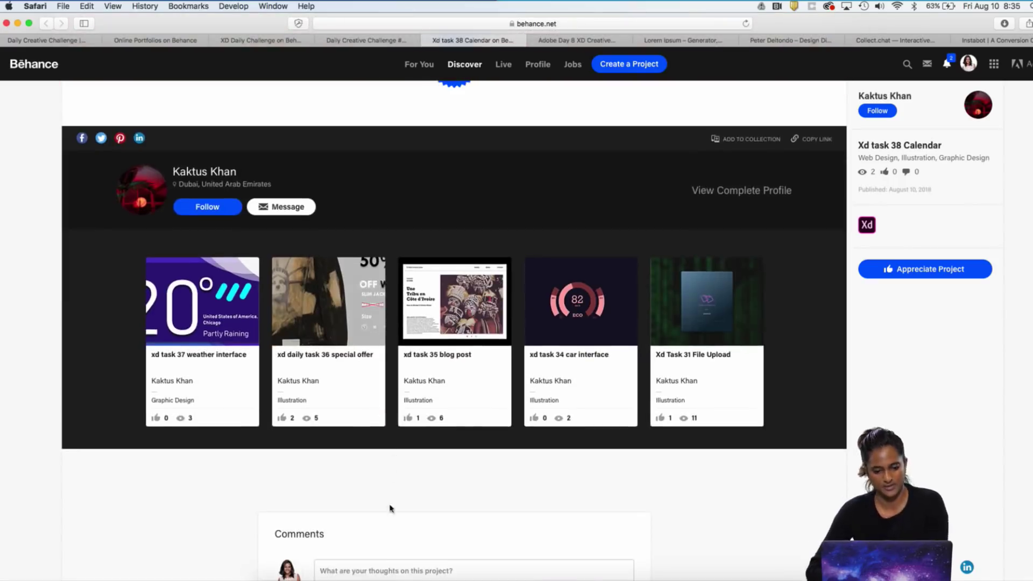
click(394, 422)
text(Good job!)
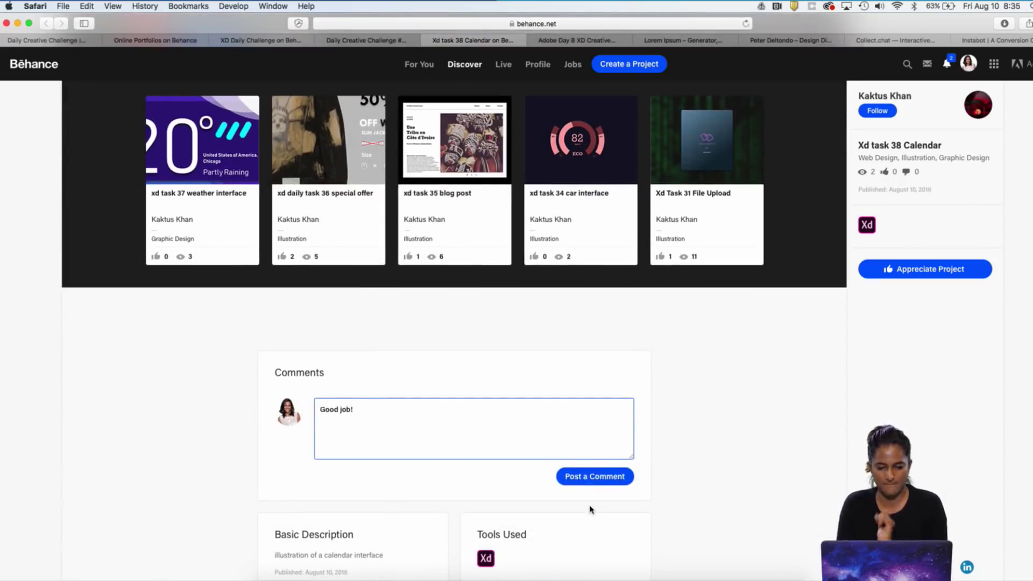
click(617, 480)
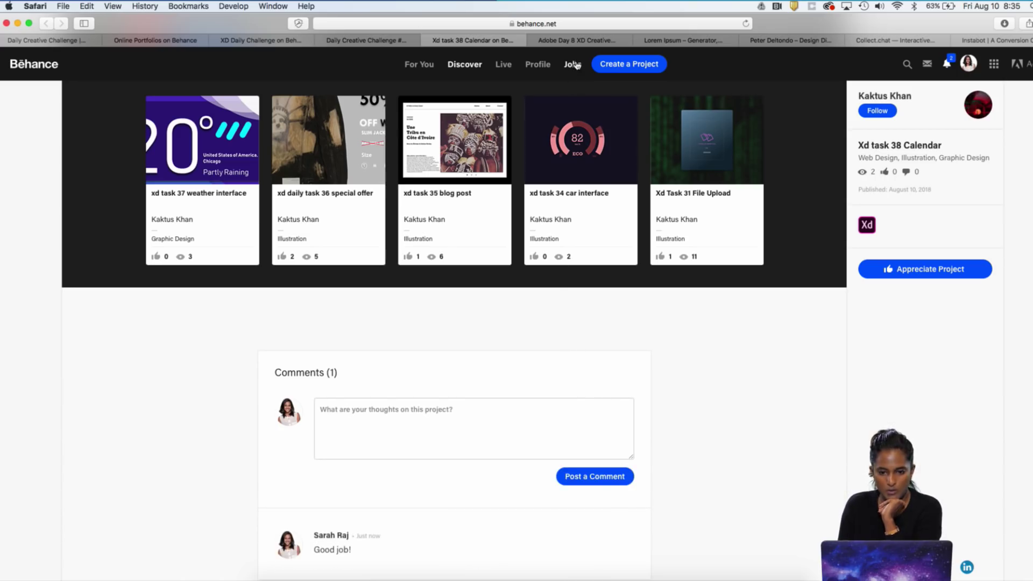
- Bring up the open Adobe Day 8 XD Creative Challenge To-Do list app project and examine its Memorify phone screens
click(586, 40)
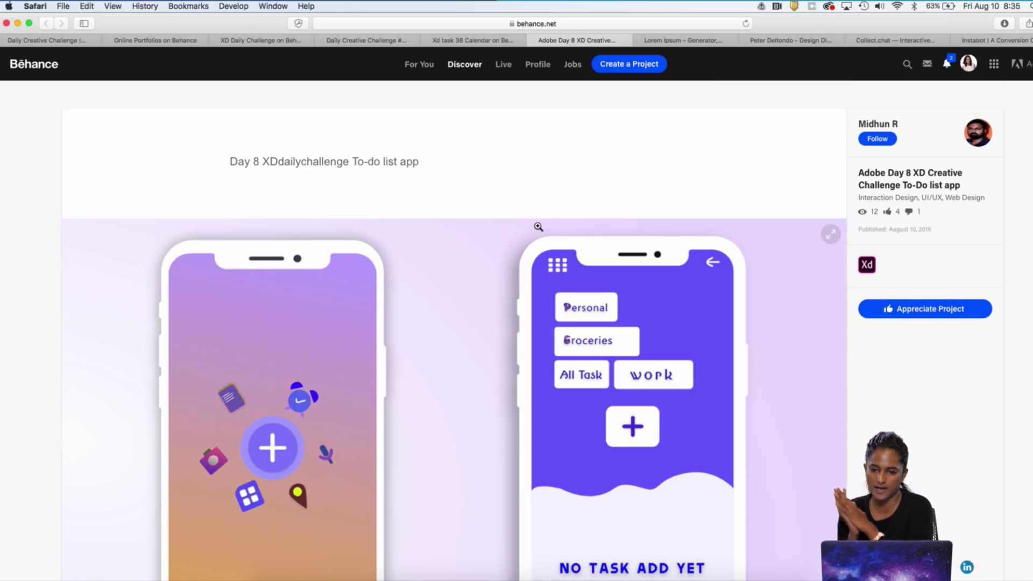
scroll(498, 336, down, 3)
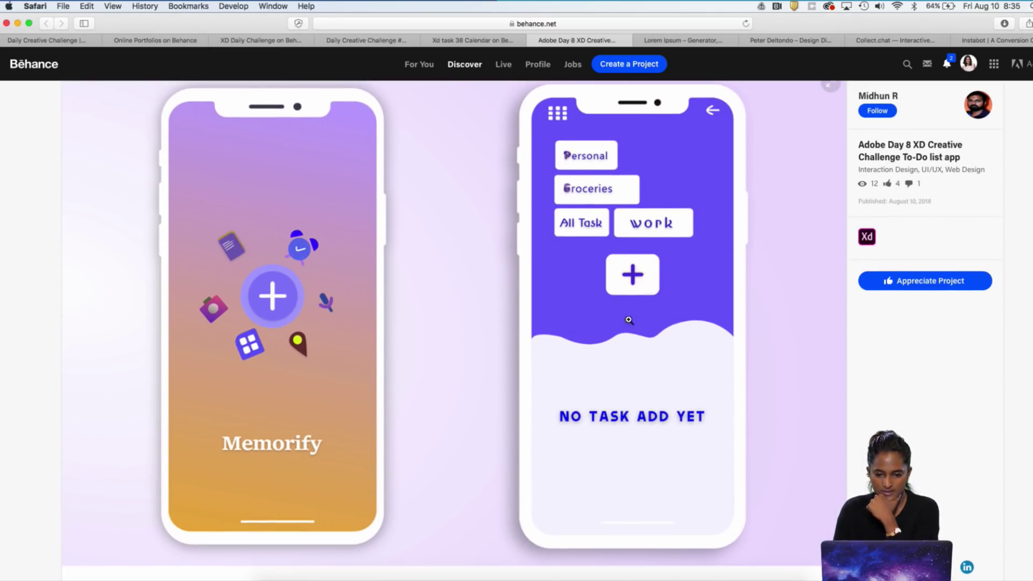
scroll(628, 319, down, 3)
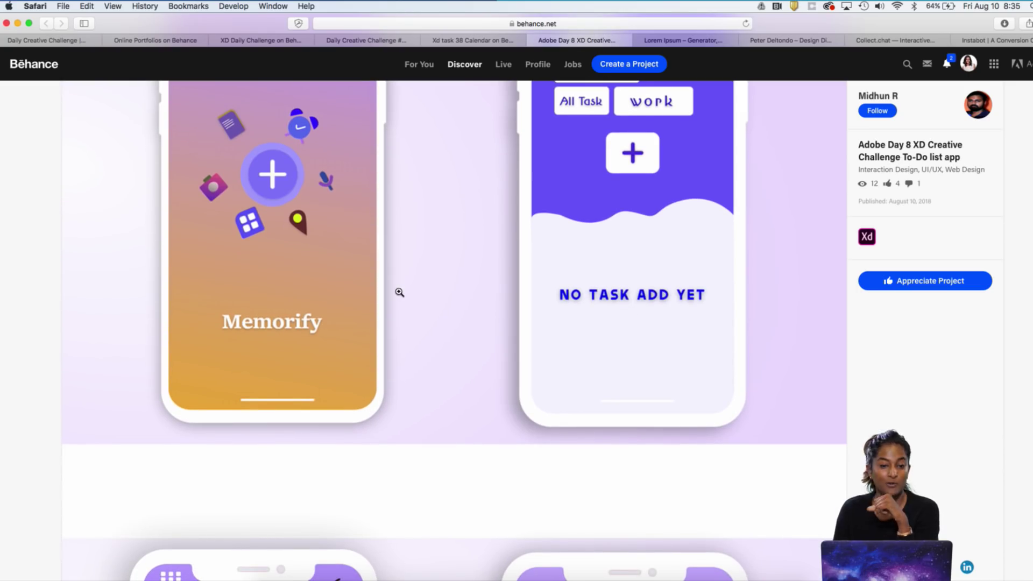
scroll(399, 292, up, 1)
scroll(399, 292, down, 8)
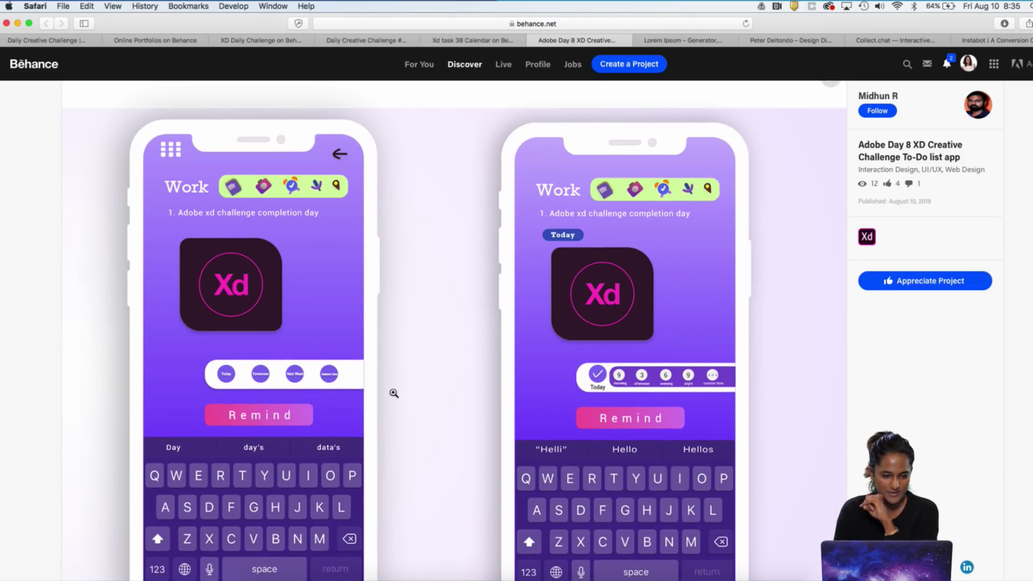
scroll(394, 393, down, 2)
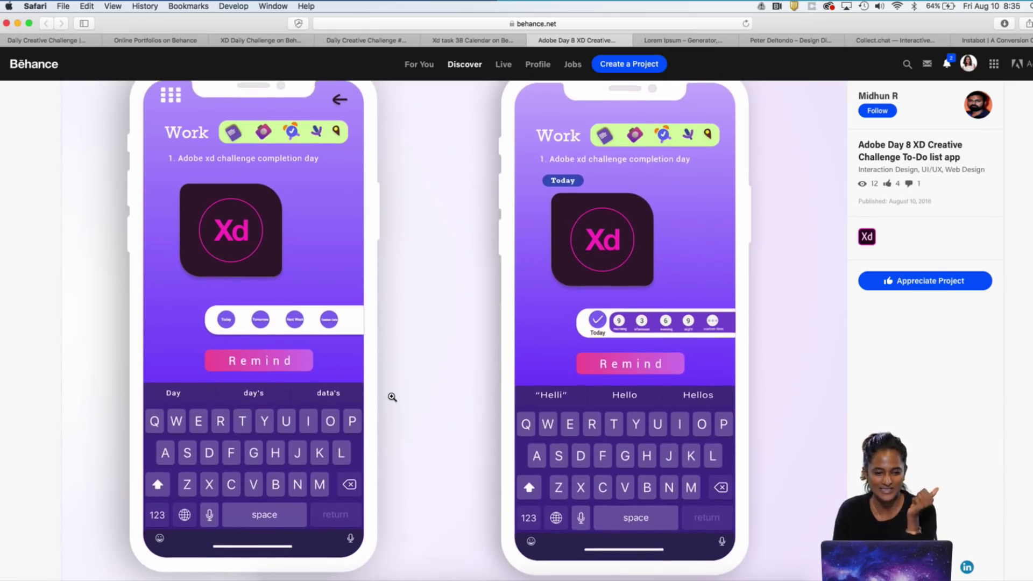
scroll(393, 397, down, 2)
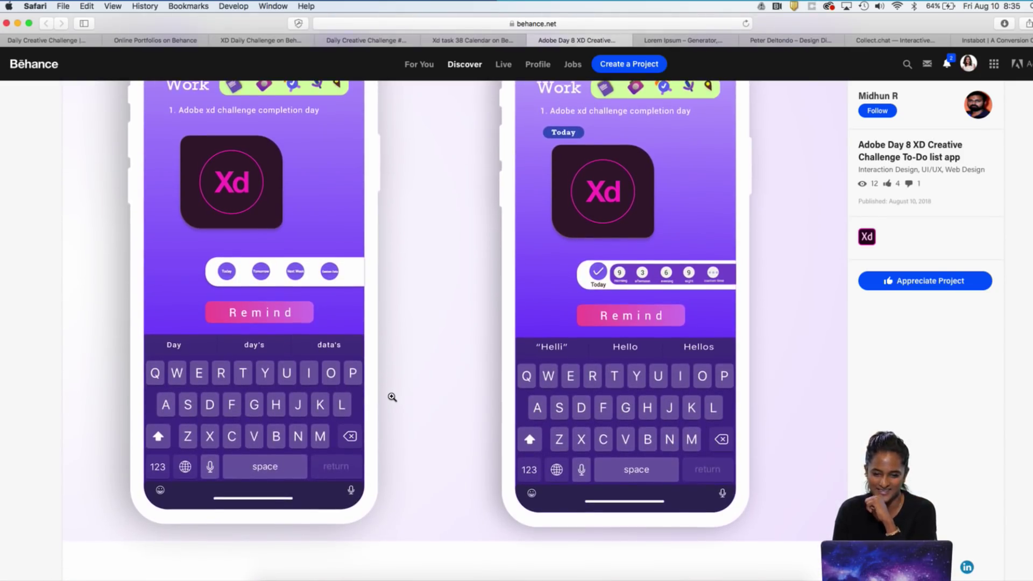
scroll(392, 397, down, 10)
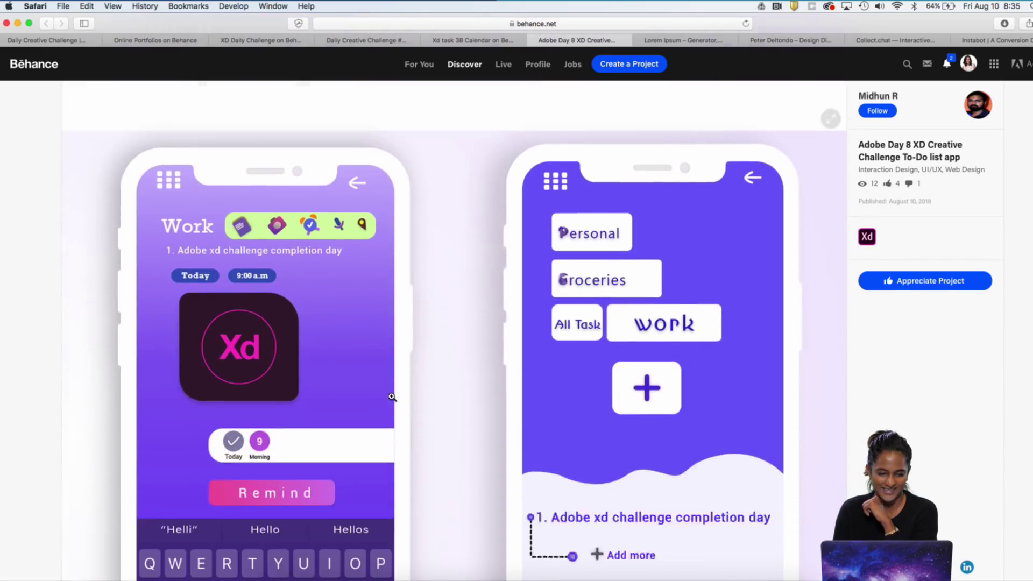
key(super+r)
key(super+minus)
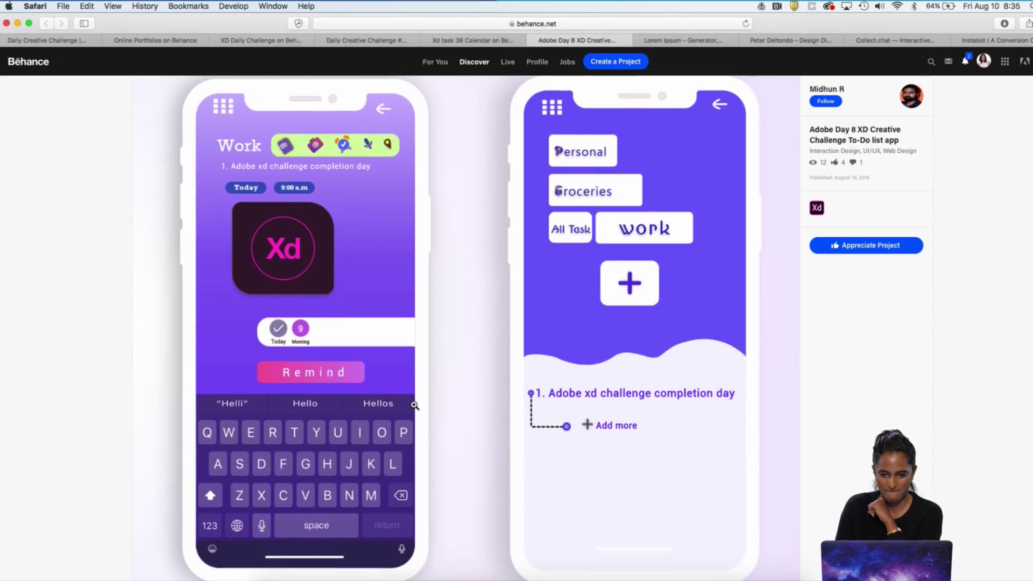
- Check the comments on the Adobe Day 8 To-Do list app project, and appreciate the project
scroll(415, 406, down, 15)
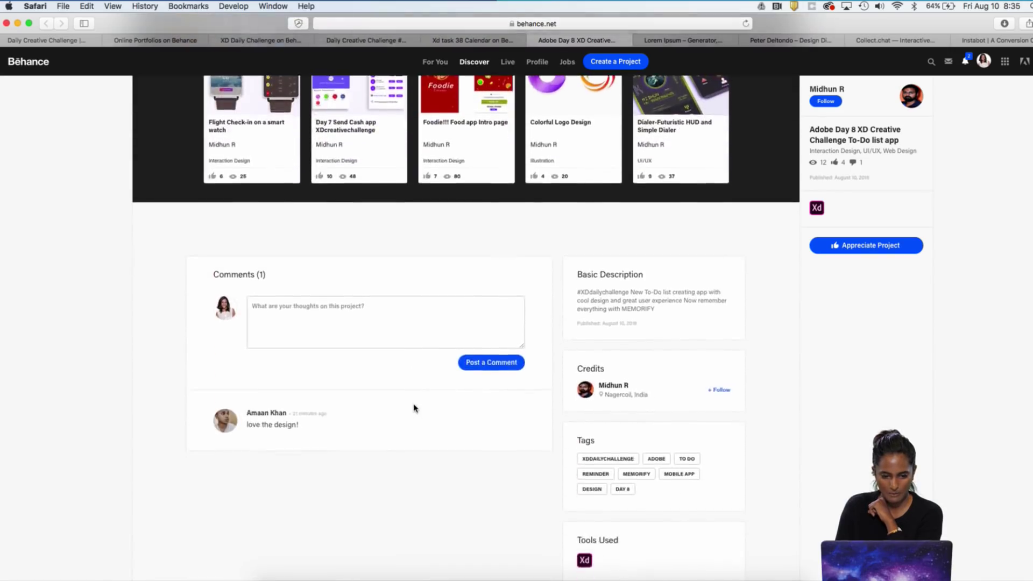
scroll(415, 407, up, 15)
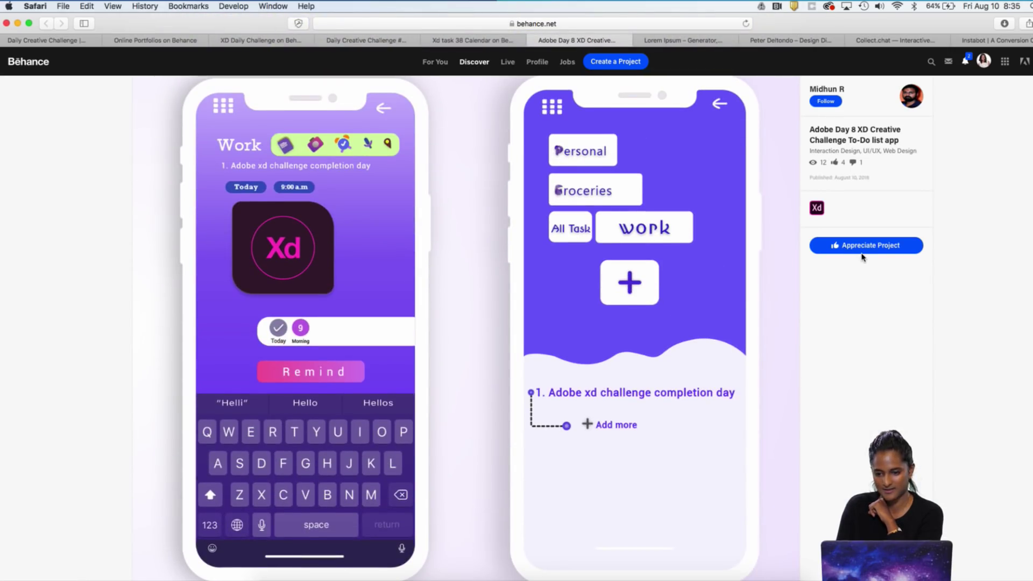
click(862, 248)
scroll(615, 188, up, 5)
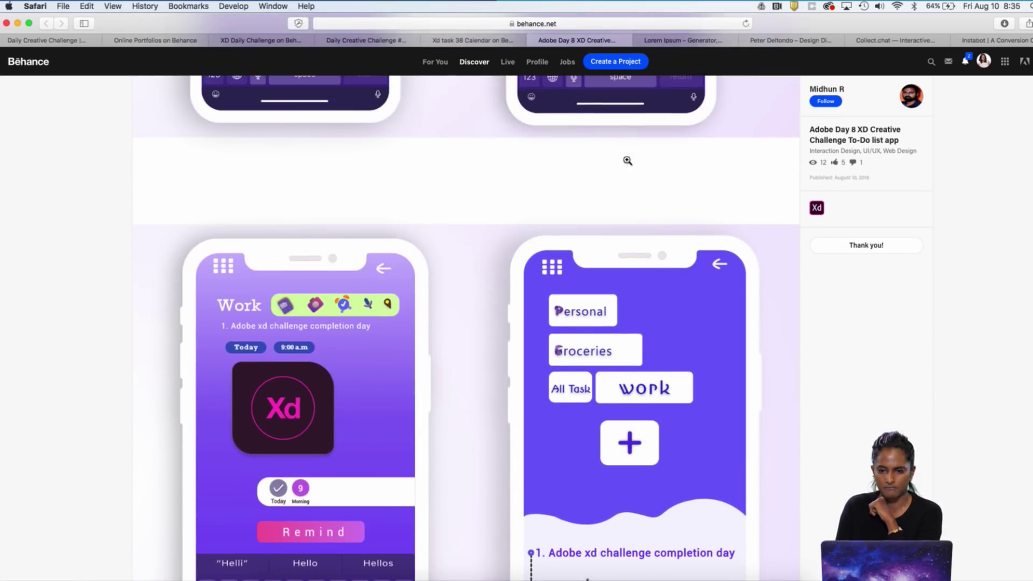
scroll(627, 160, up, 15)
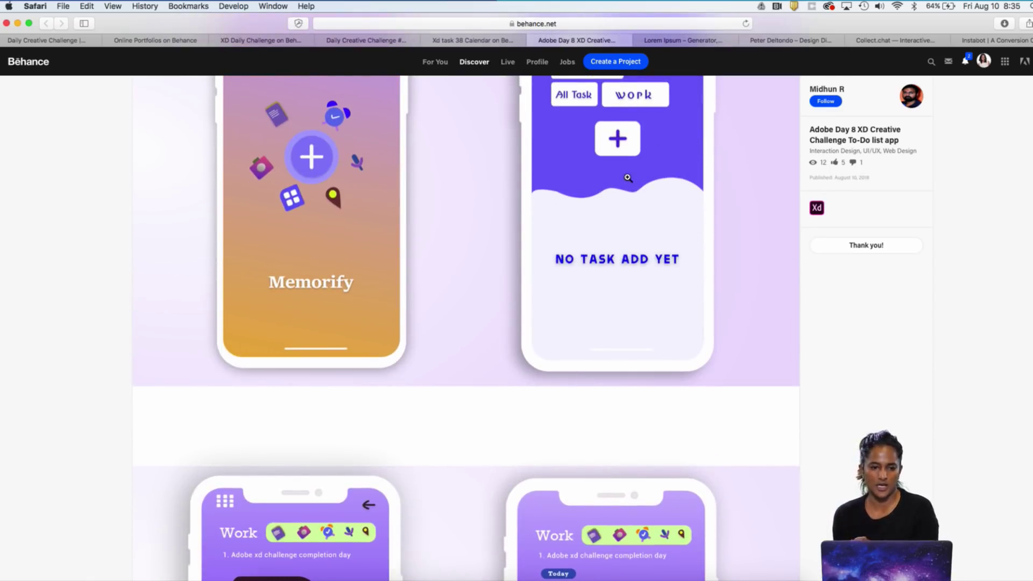
- Return to the XD Daily Creative Challenge page and view the challenge list down to Chat Bot on a Landing Page
click(68, 42)
scroll(514, 361, down, 15)
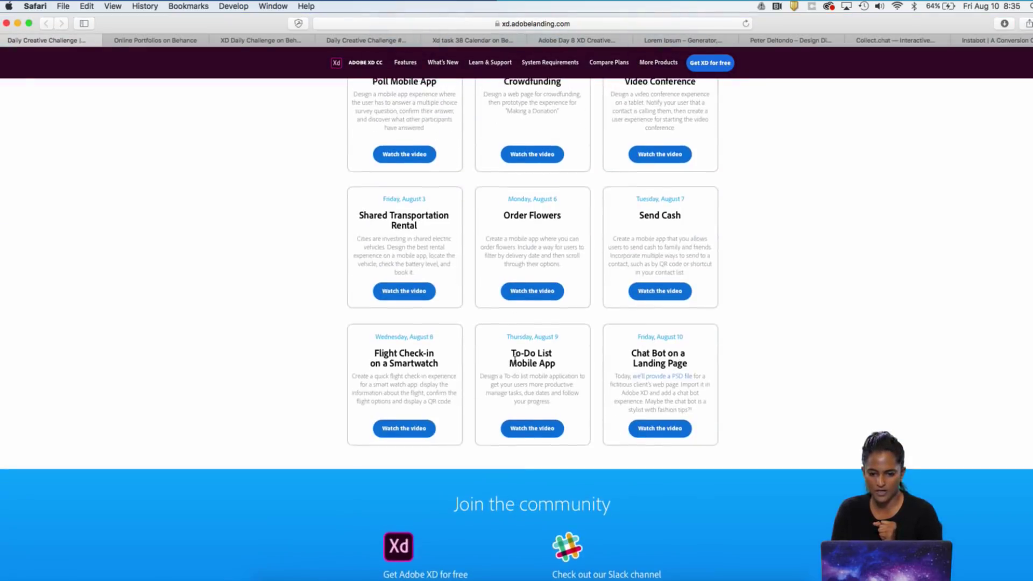
scroll(515, 360, up, 1)
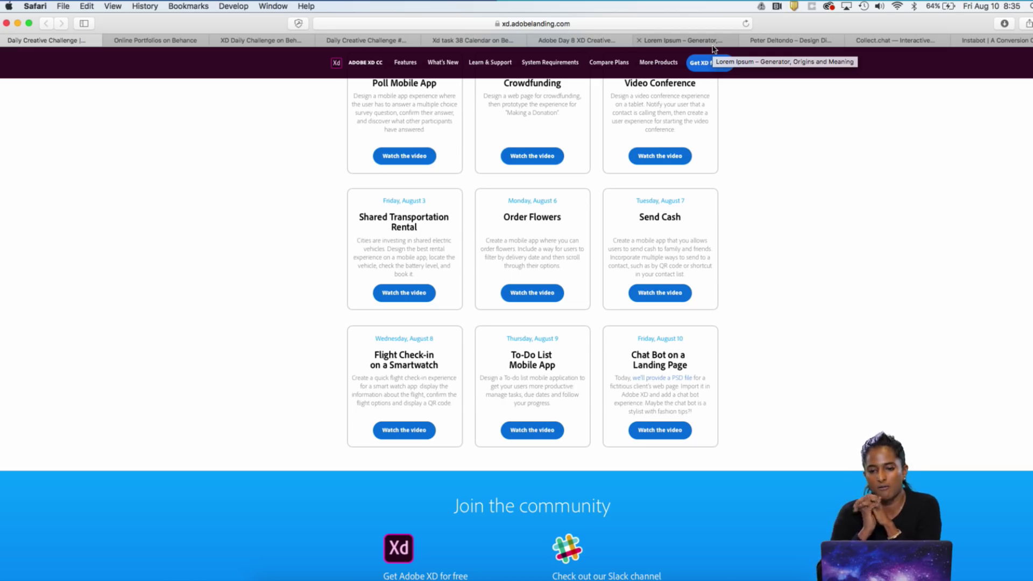
- Bring up the open designer portfolio site, browse its project thumbnails, and send "Hi!" through its chat widget
click(784, 46)
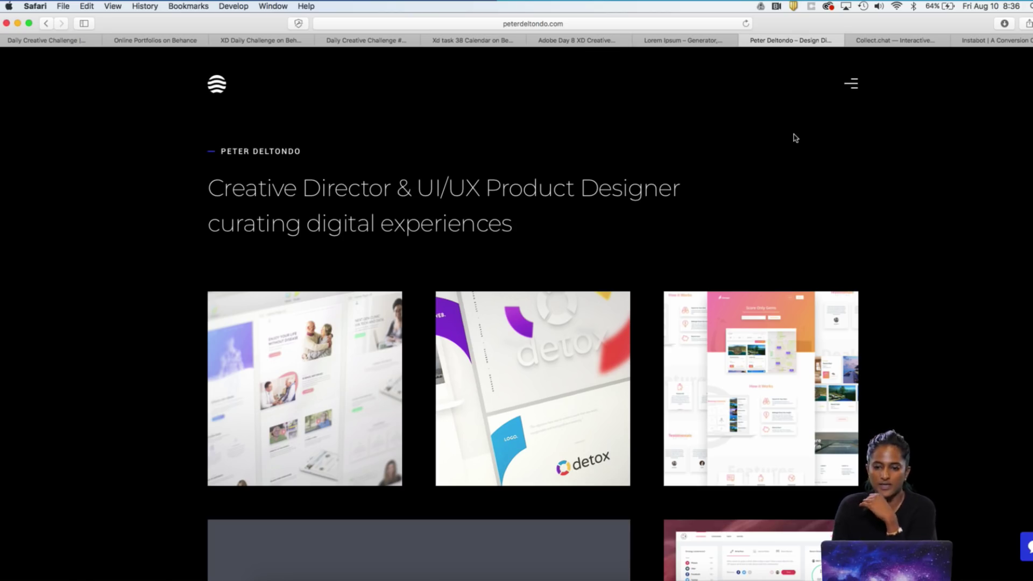
scroll(796, 138, down, 5)
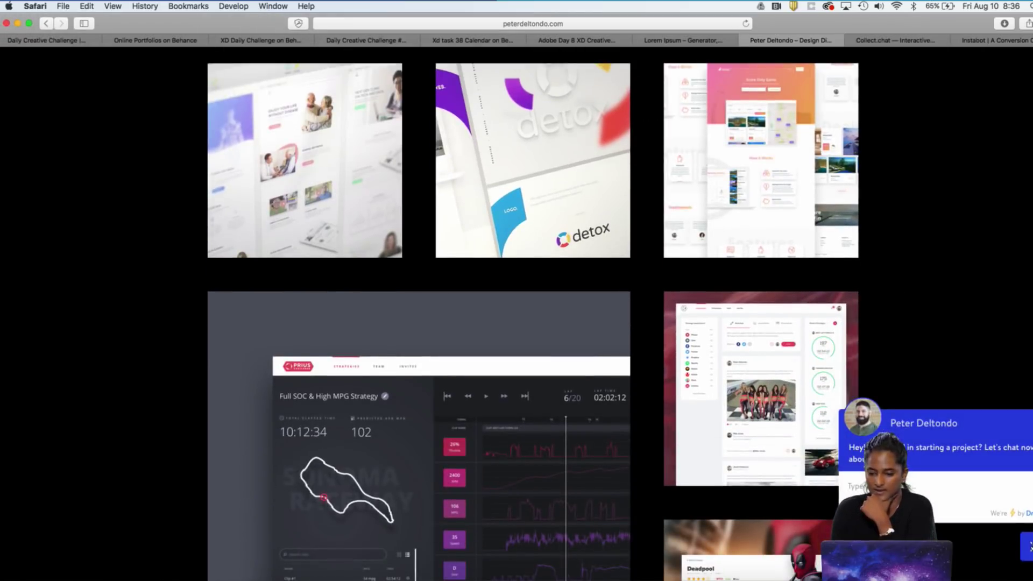
click(959, 501)
text(Hi!)
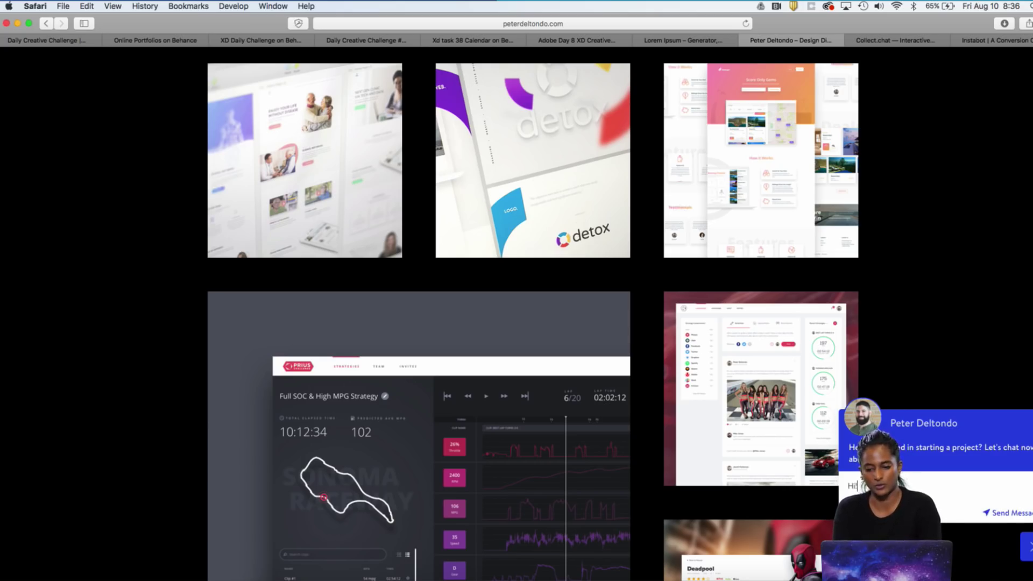
key(Return)
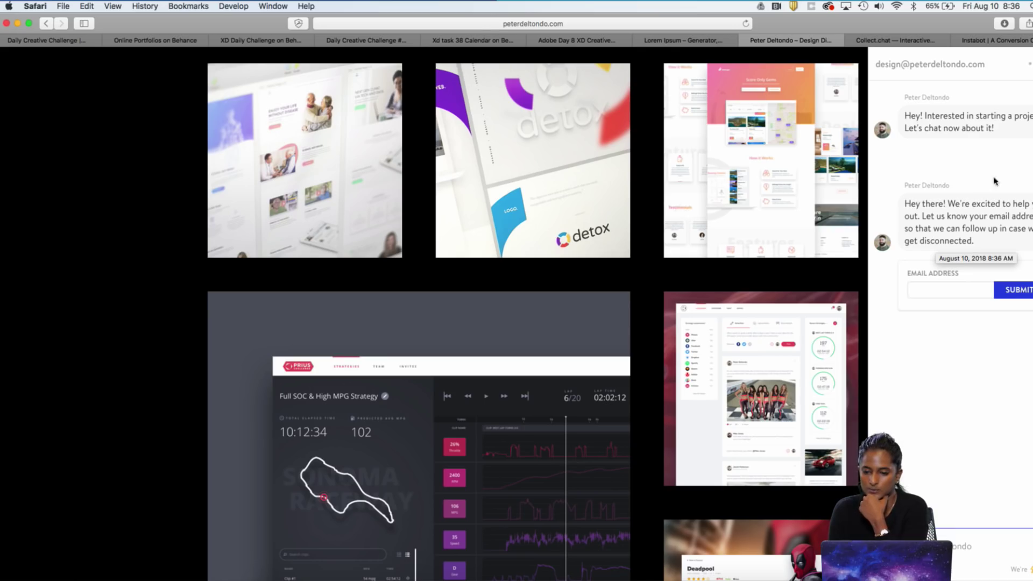
scroll(932, 136, up, 3)
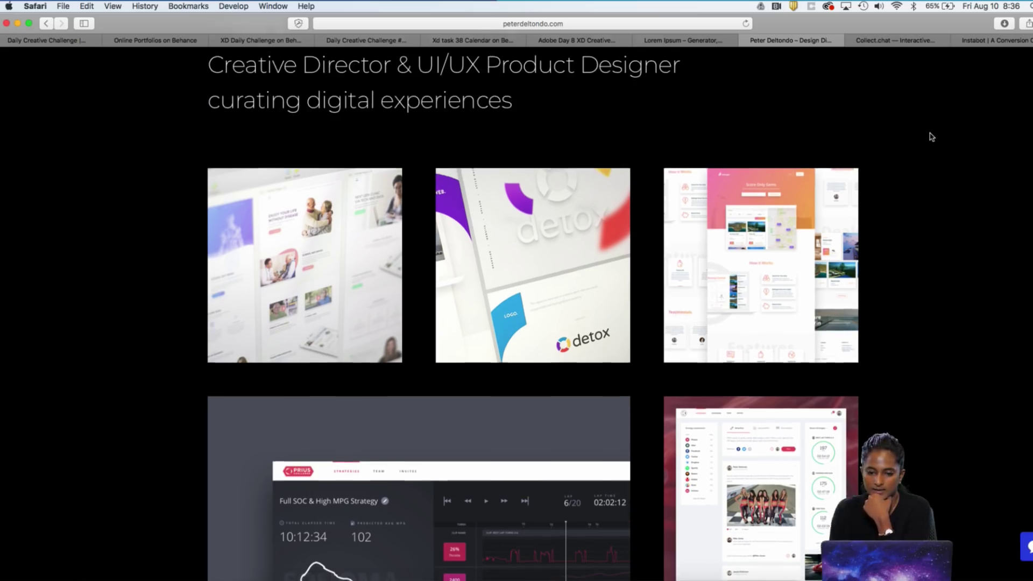
scroll(929, 134, down, 4)
- Switch to the collect.chat page, try its chatbot, and answer Product Hunt to the question about where you first heard about them
click(918, 42)
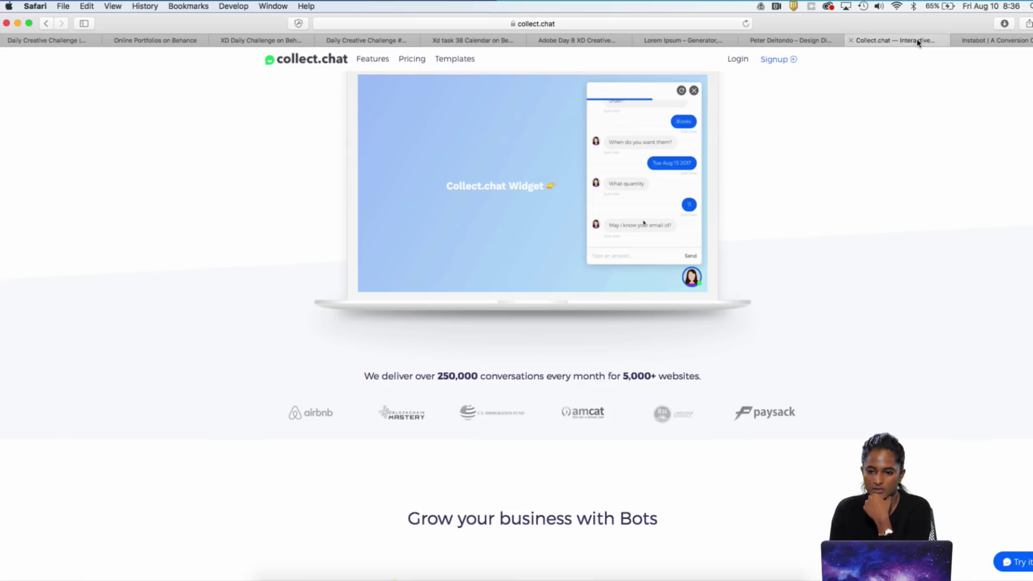
scroll(856, 143, up, 5)
scroll(856, 144, down, 5)
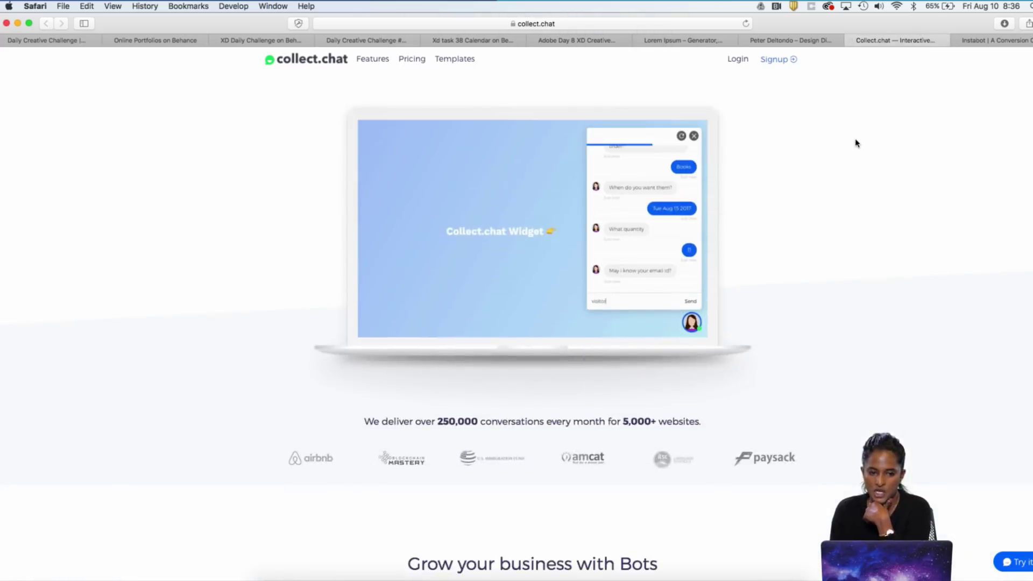
click(1017, 562)
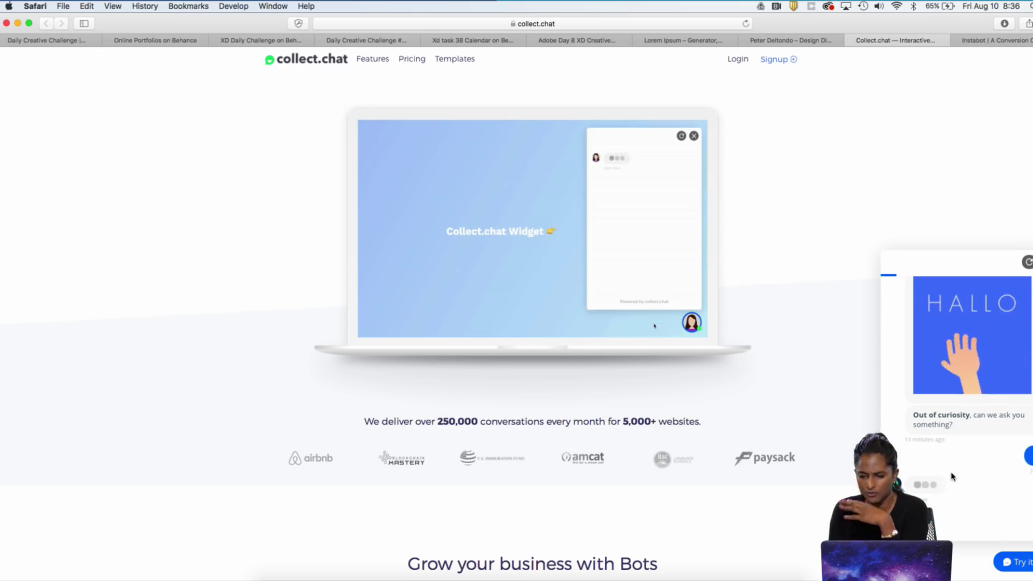
click(952, 475)
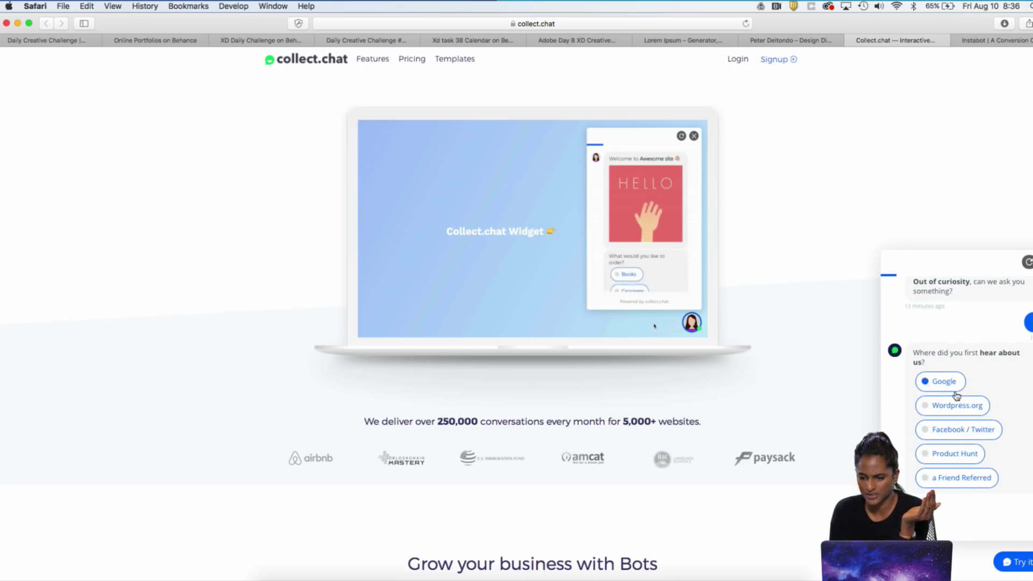
click(948, 461)
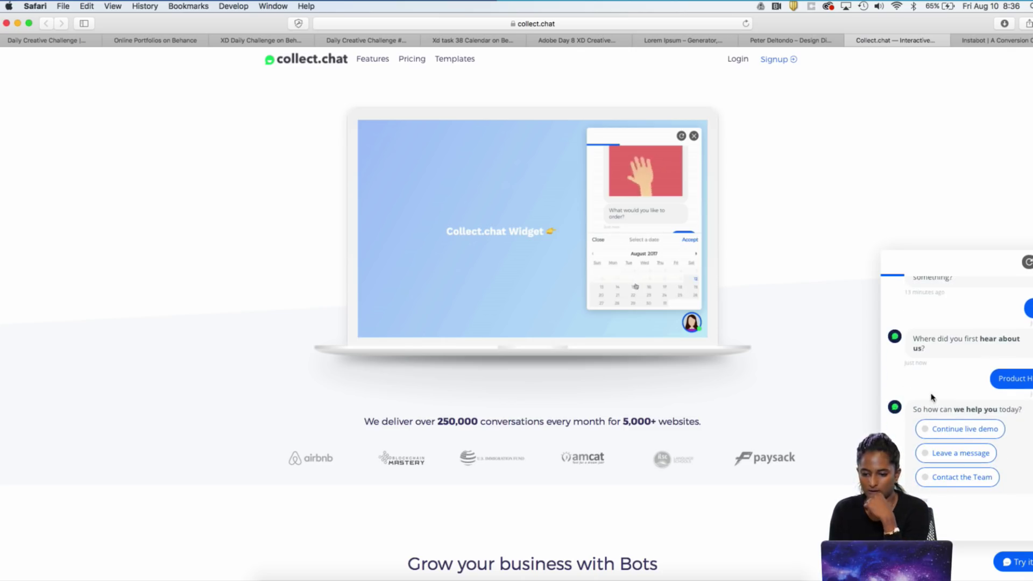
- Switch to the Instabot page and ask its chatbot "Why Use Instabot" and "Do I Need a Tech Team?"
click(977, 41)
scroll(917, 105, up, 4)
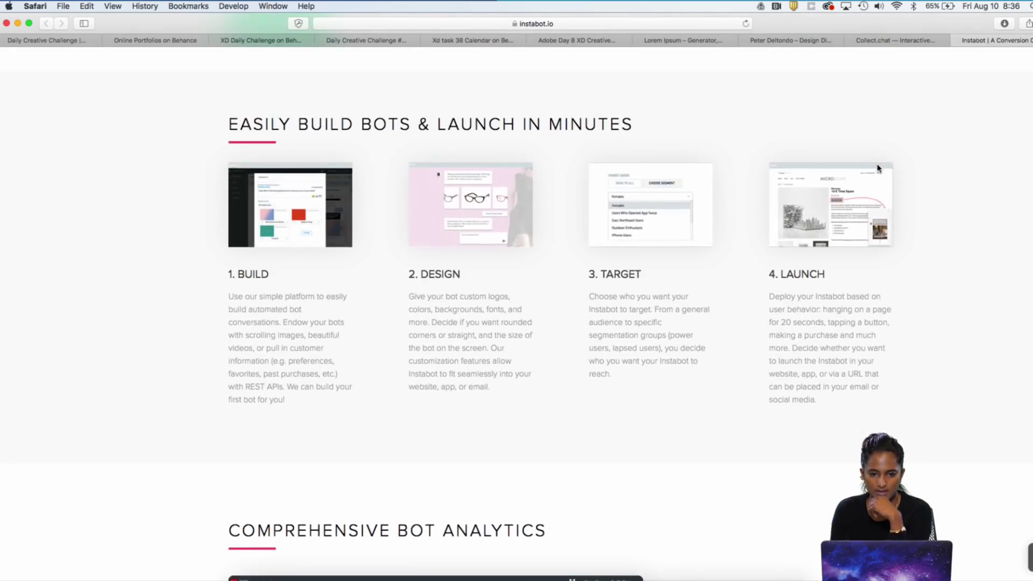
scroll(986, 360, down, 6)
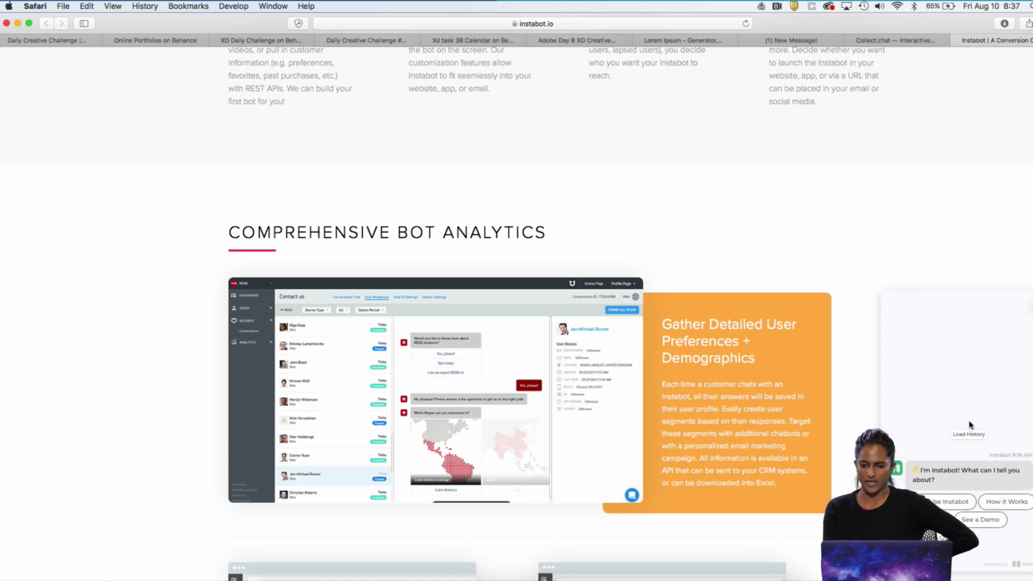
click(948, 502)
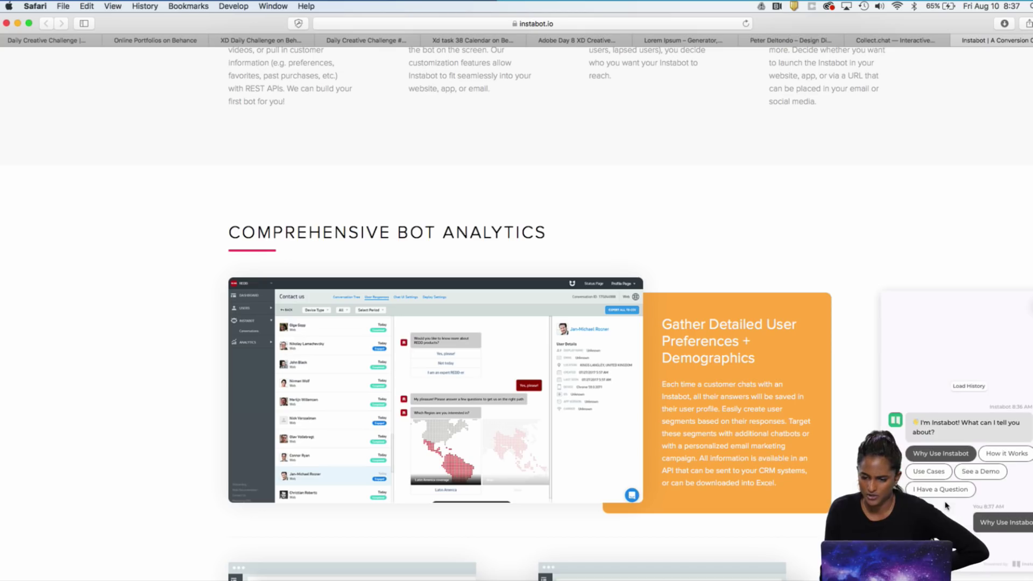
click(985, 503)
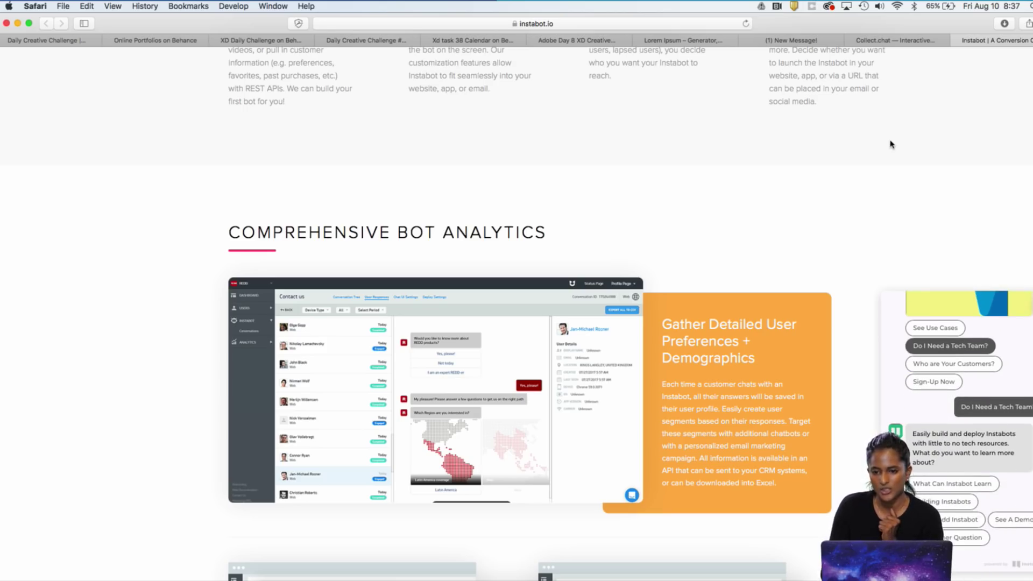
- Return to the designer portfolio's chat and send the messages "you are live on the show no!" and "now*"
click(791, 40)
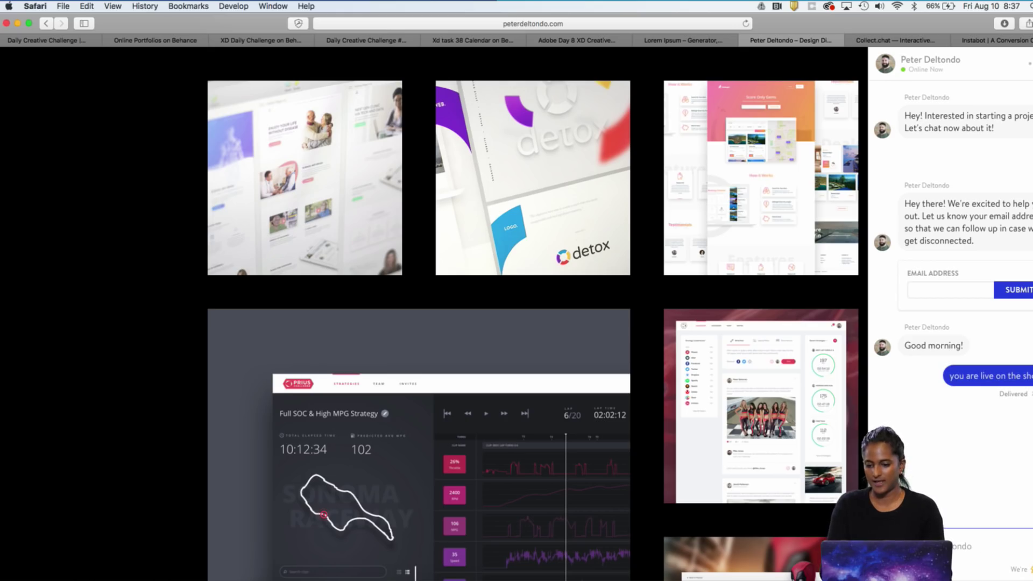
text(now*)
key(Return)
- Go to the desktop, open Website for Chat.psd in Adobe XD CC, and enlarge its document window to fill the screen
key(ctrl+Up)
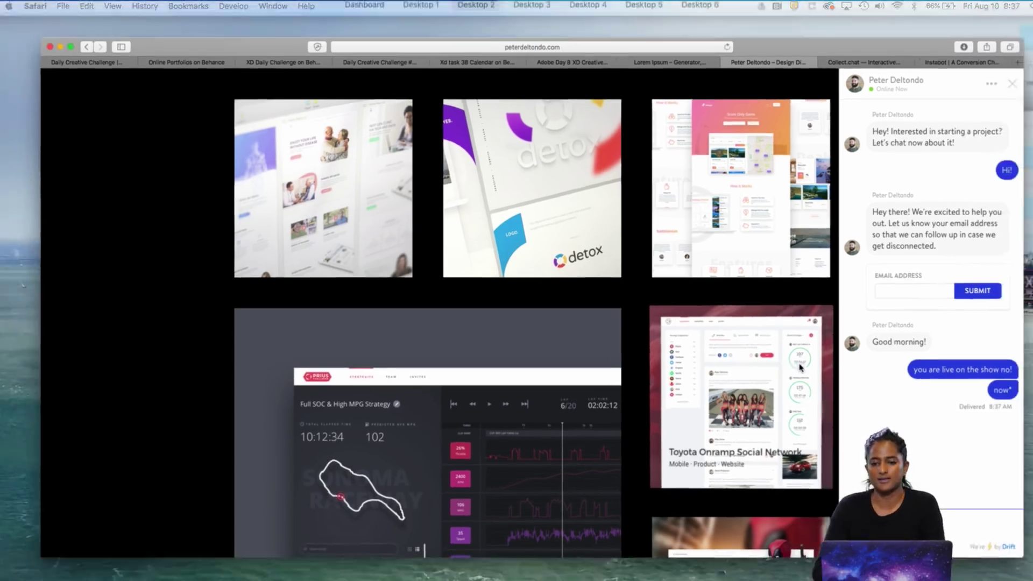
mouse_move(886, 11)
click(841, 72)
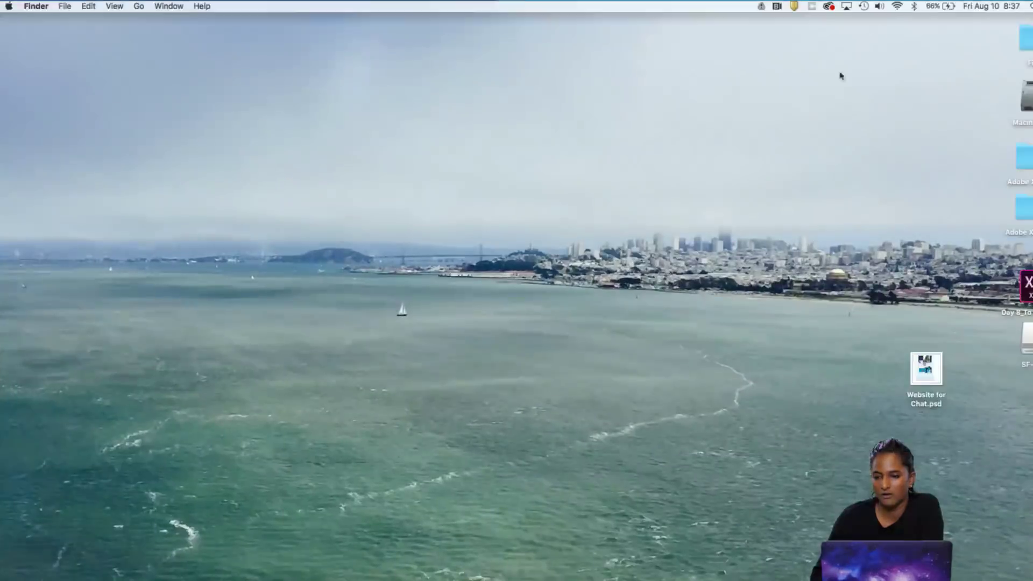
click(930, 364)
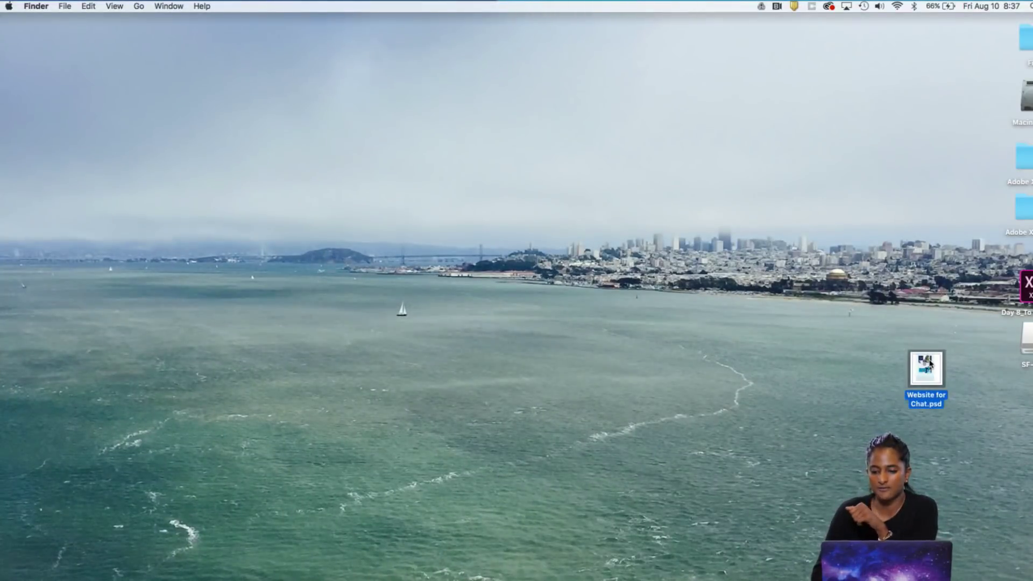
right_click(930, 364)
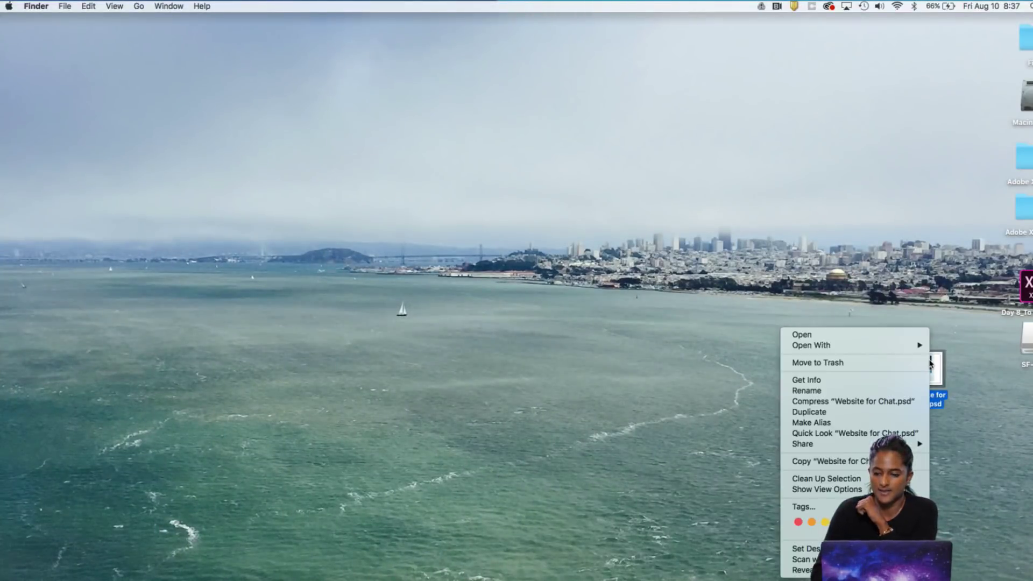
mouse_move(898, 347)
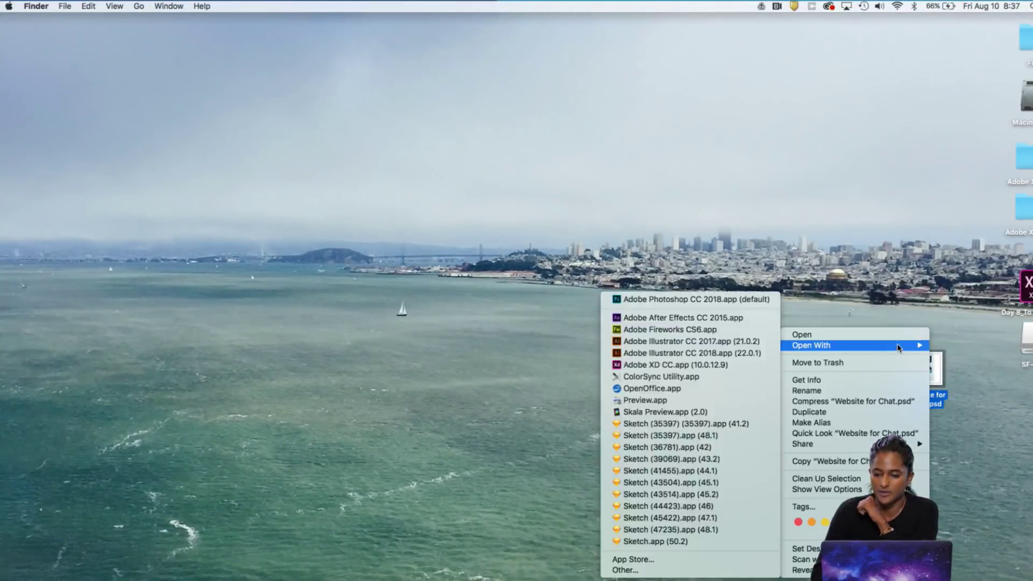
click(725, 365)
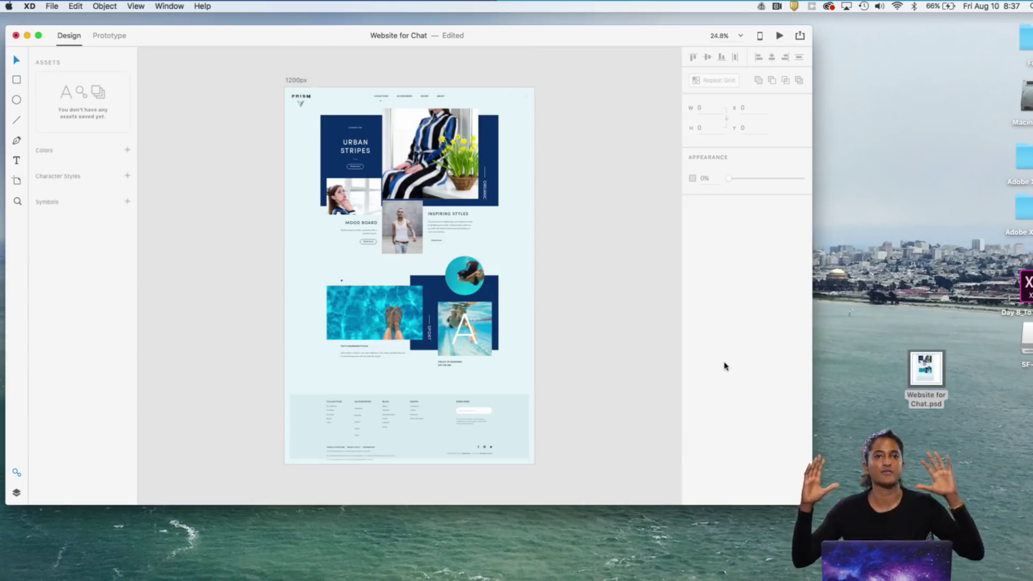
drag(568, 33, 566, 20)
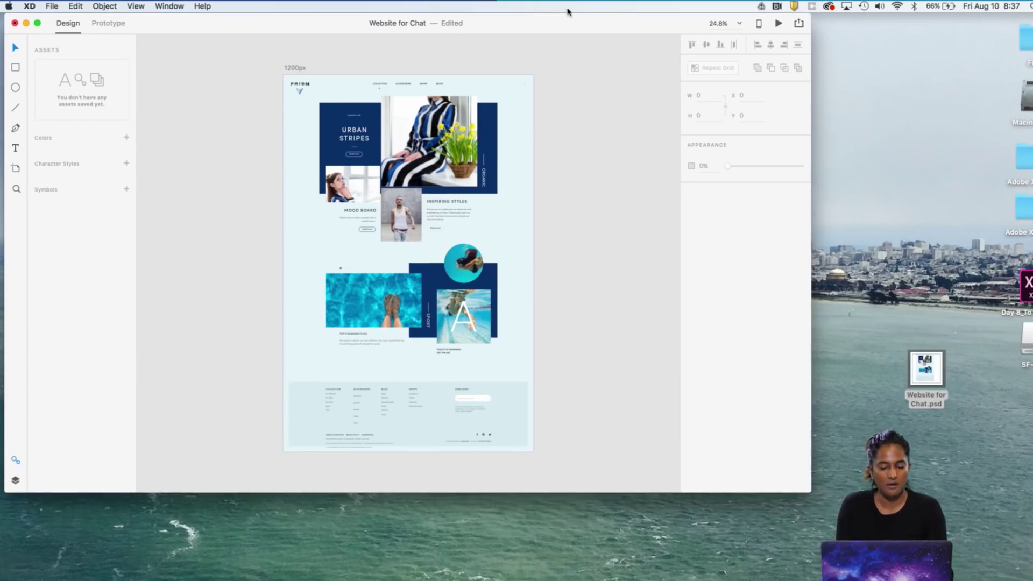
double_click(806, 488)
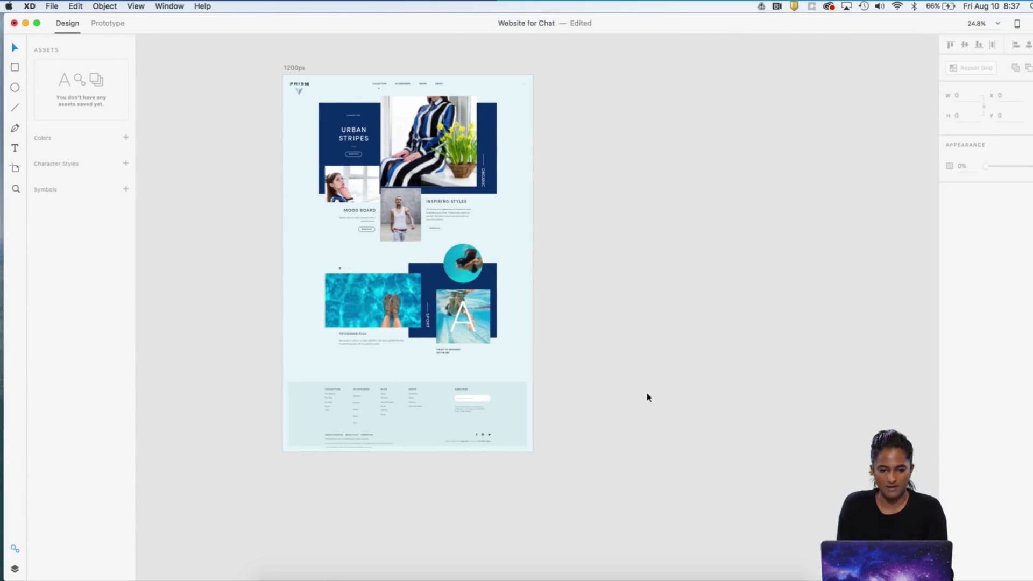
- Examine the imported PRISM landing page from its header and Urban Stripes section down to the footer
key(super+0)
key(super+plus)
key(super+plus)
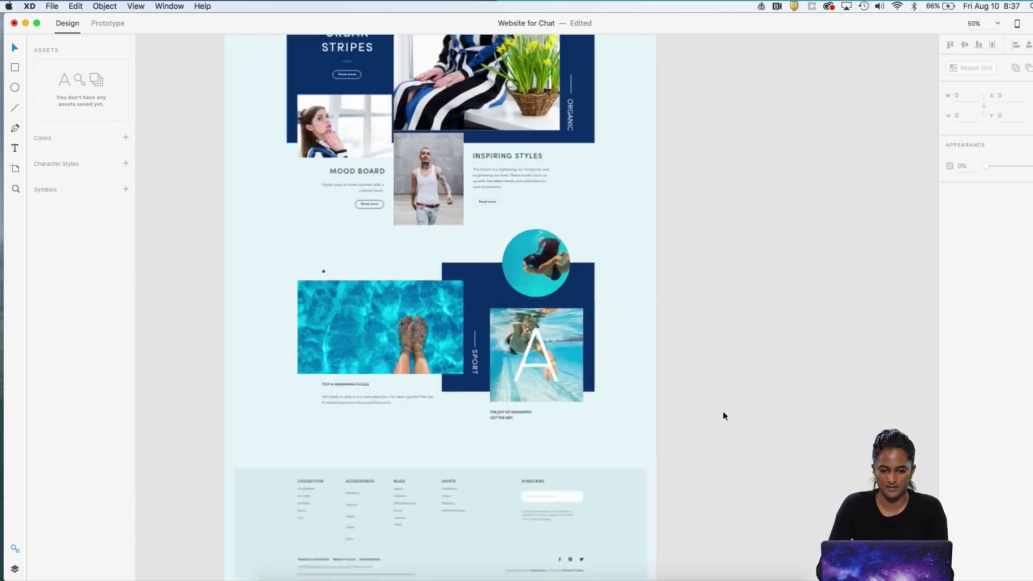
scroll(724, 416, up, 3)
scroll(724, 416, left, 2)
scroll(787, 261, down, 5)
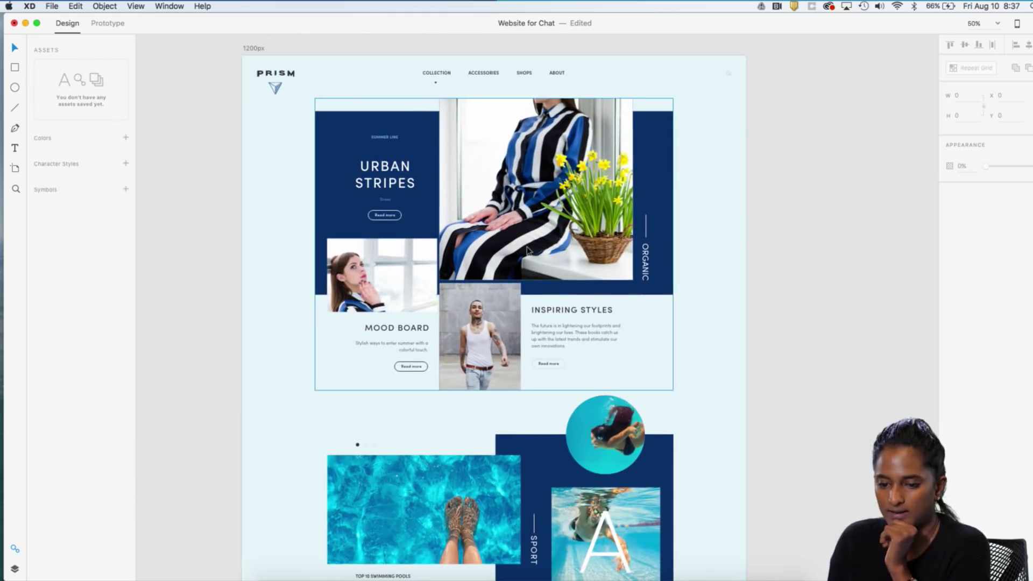
scroll(527, 250, up, 3)
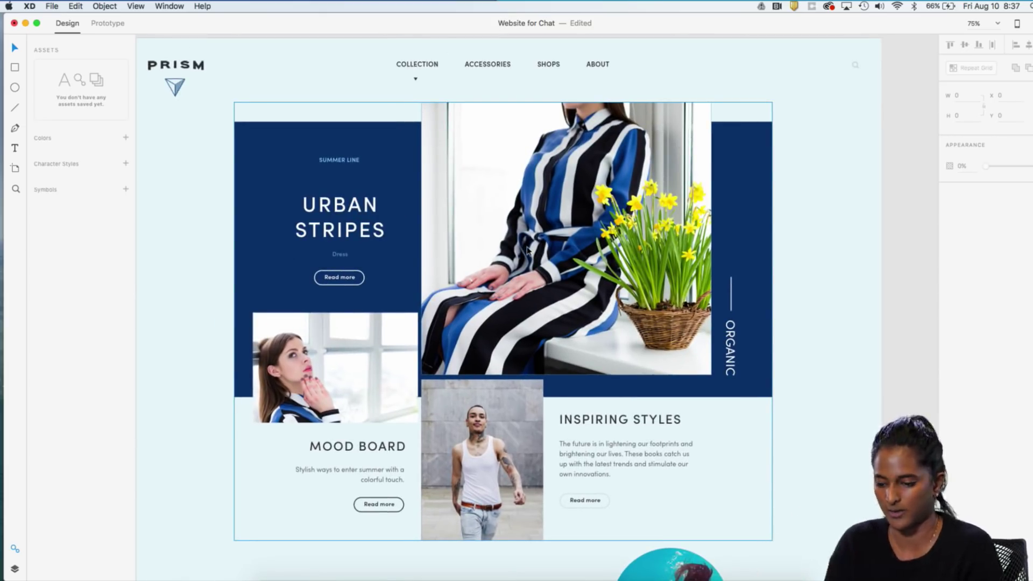
key(super+minus)
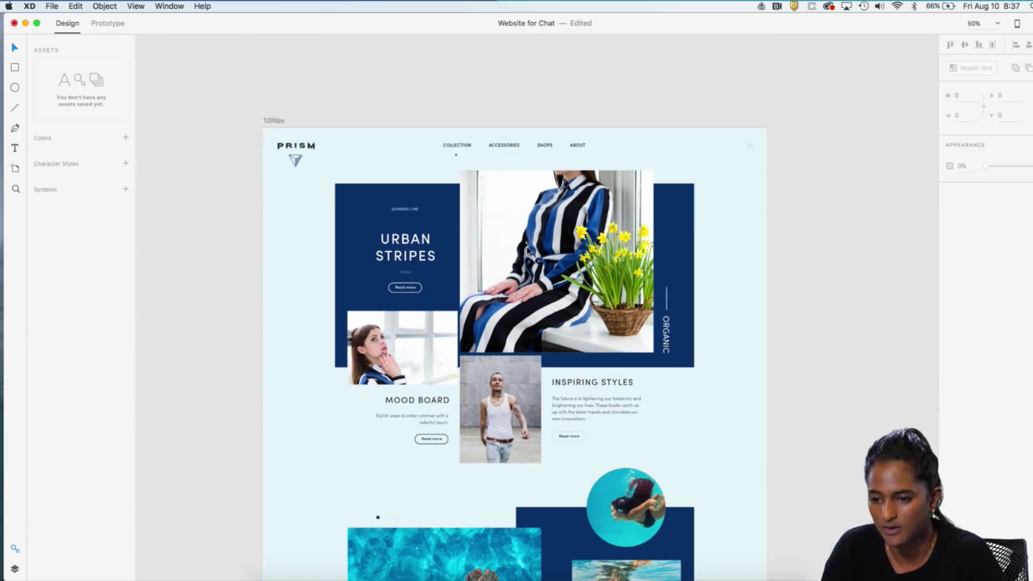
- Check the 1200px artboard's properties, preview the landing page, and close the preview window
click(272, 121)
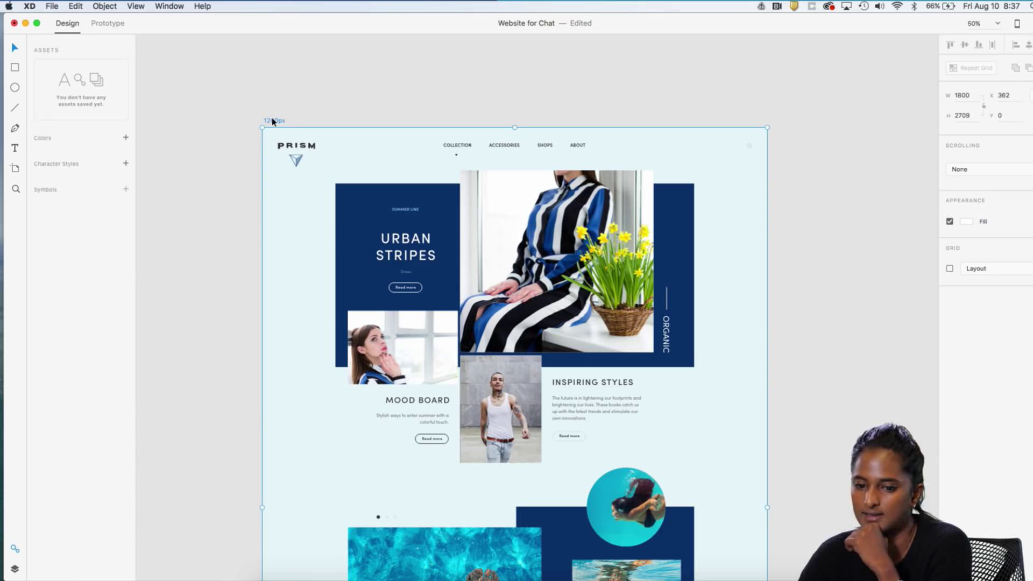
click(287, 81)
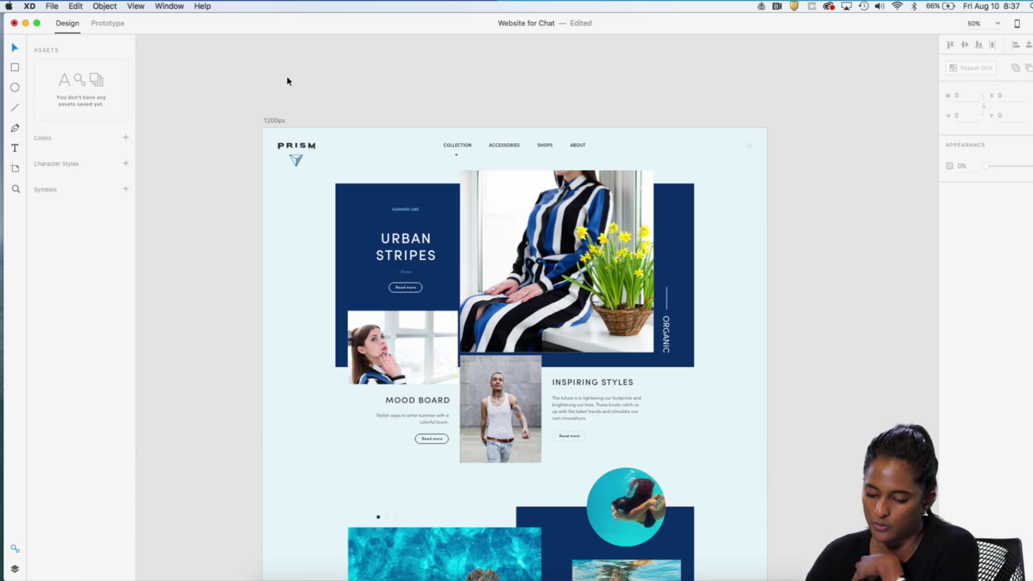
key(super+Return)
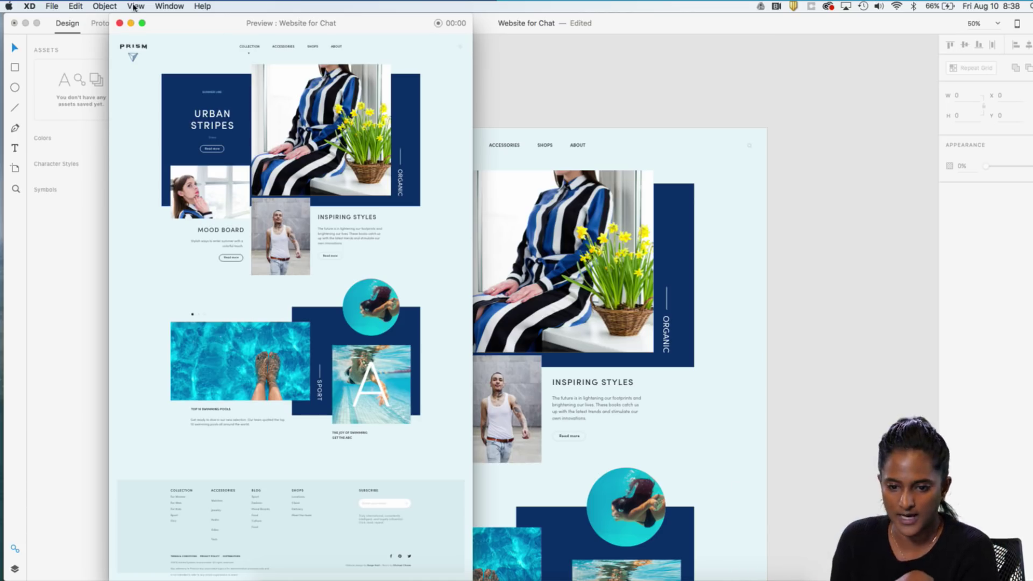
click(119, 23)
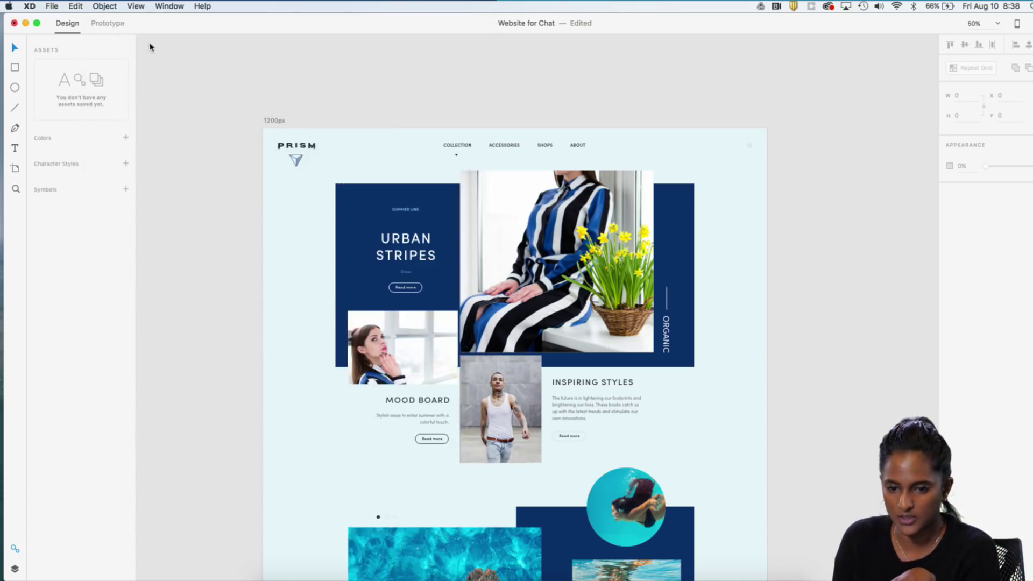
- Make the 1200px landing page artboard scroll vertically with a viewport height of 1000
click(271, 121)
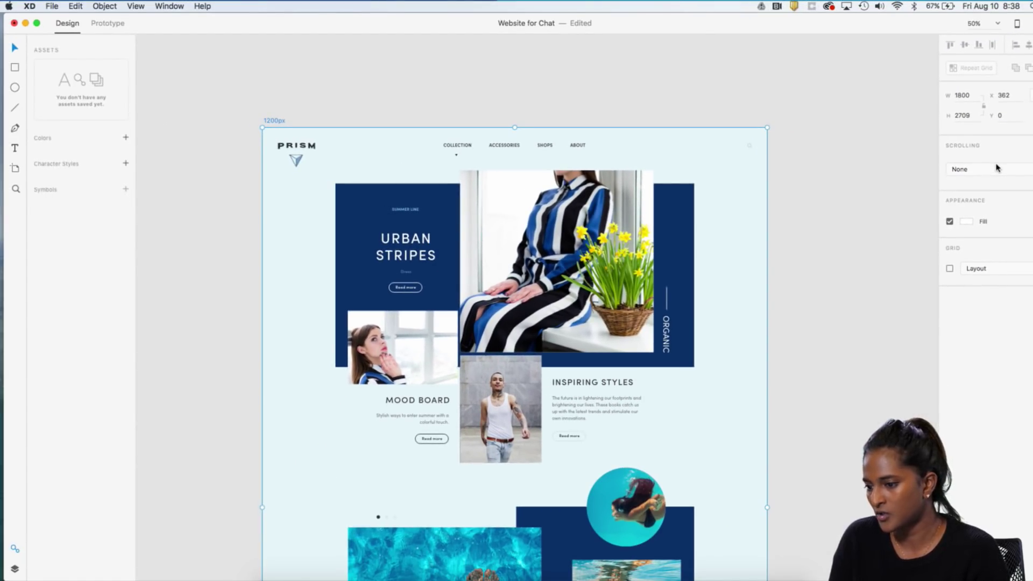
click(989, 170)
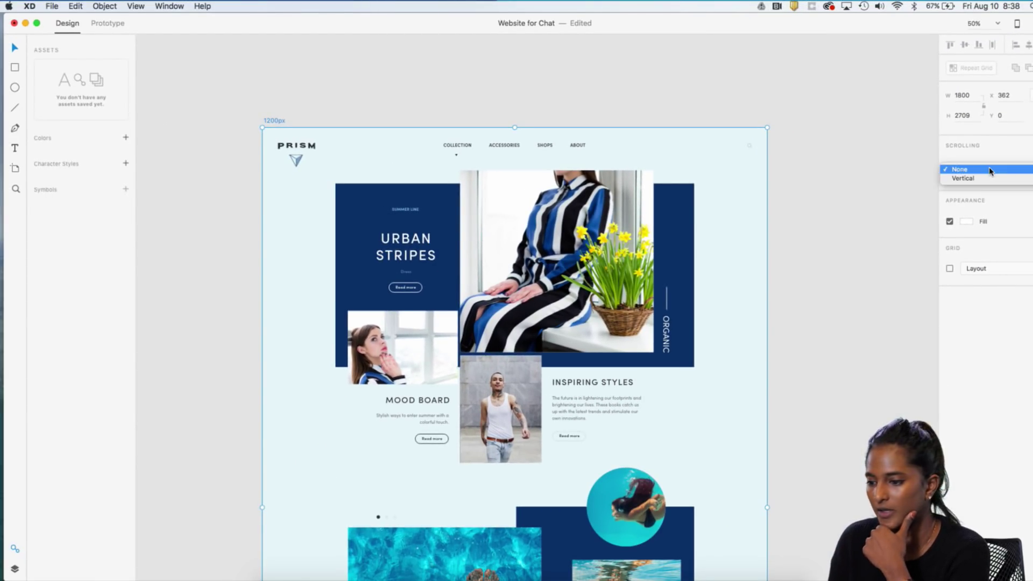
click(985, 178)
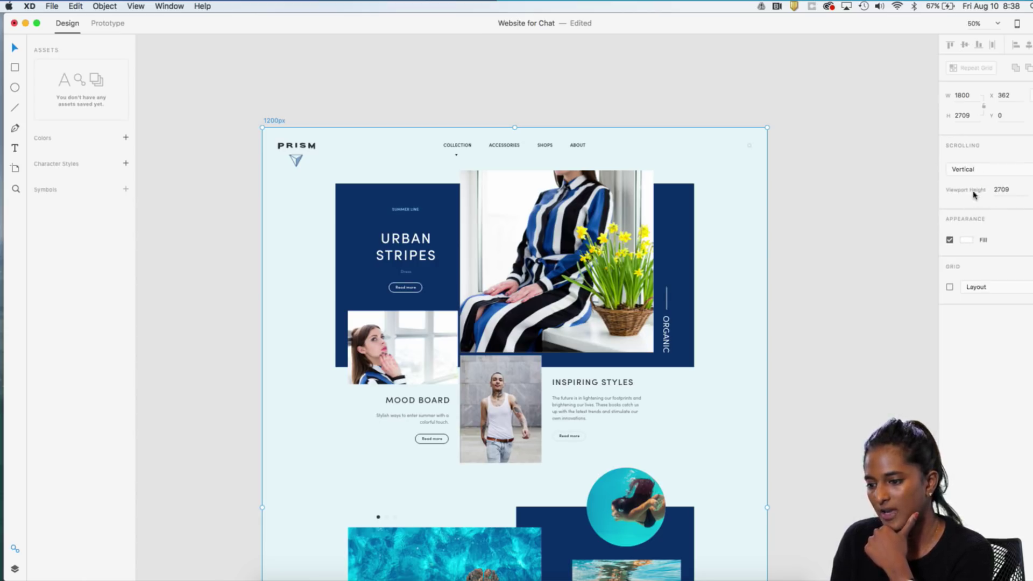
click(1009, 191)
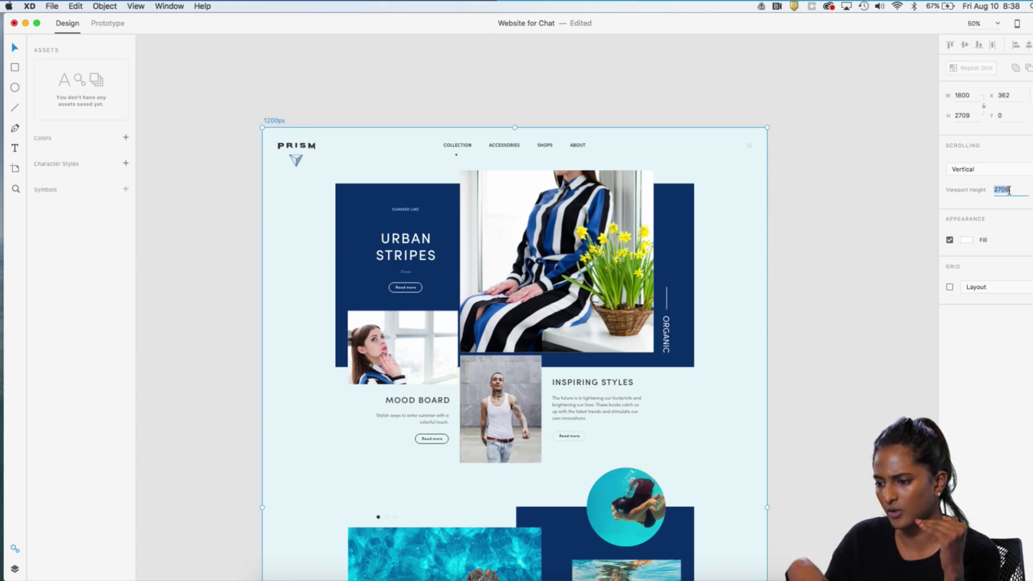
text(1000)
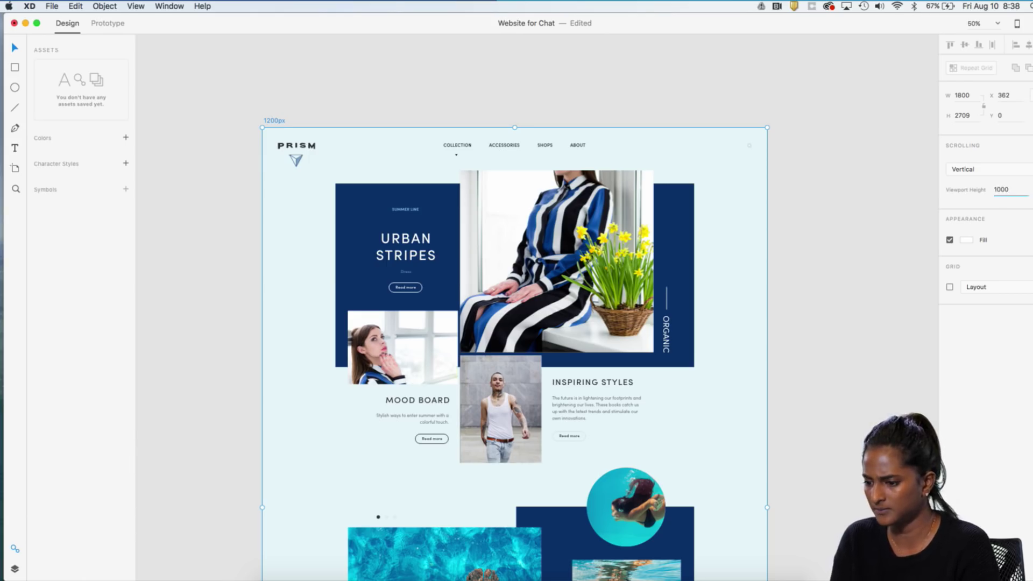
key(Return)
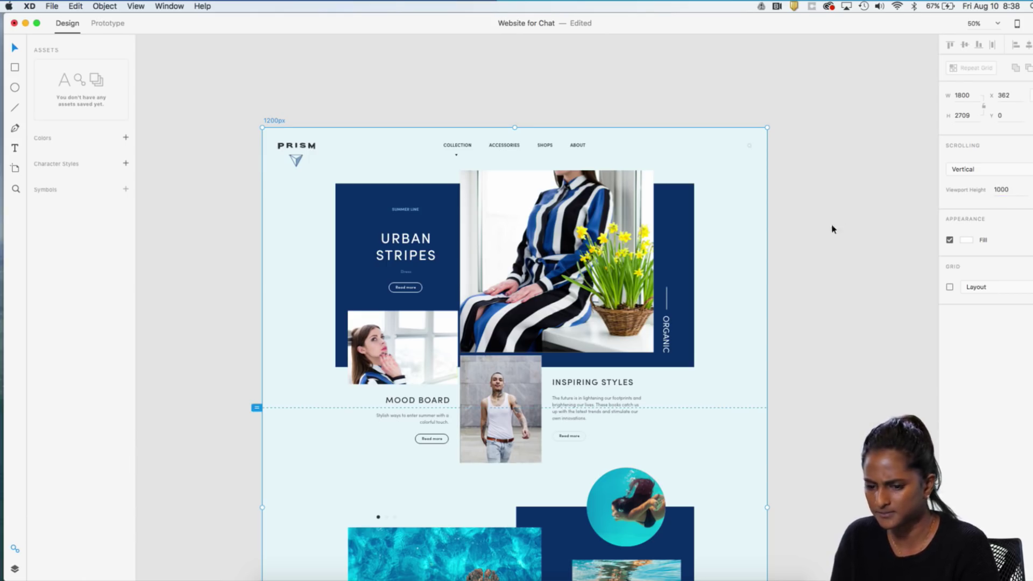
click(775, 233)
- Preview the landing page with its vertical scrolling from the header to the footer and back, and close the preview
scroll(756, 226, right, 3)
scroll(756, 226, down, 2)
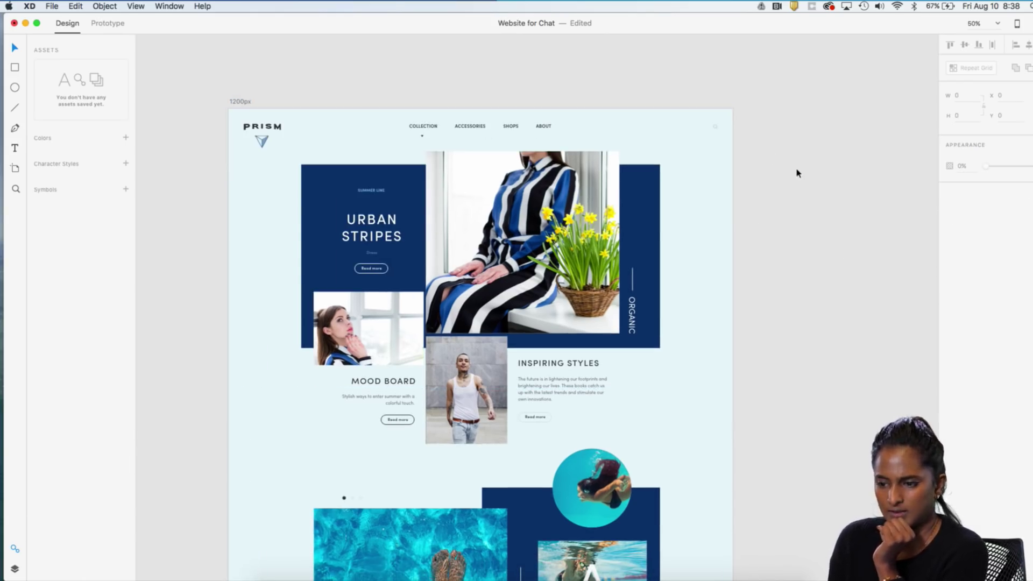
key(super+Return)
scroll(789, 252, down, 5)
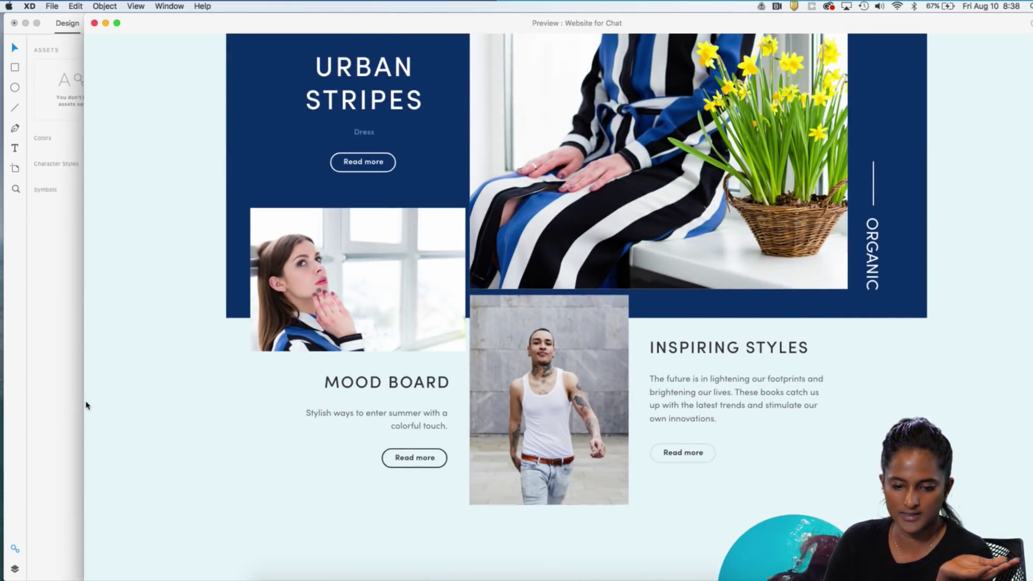
drag(86, 404, 8, 404)
scroll(472, 380, down, 10)
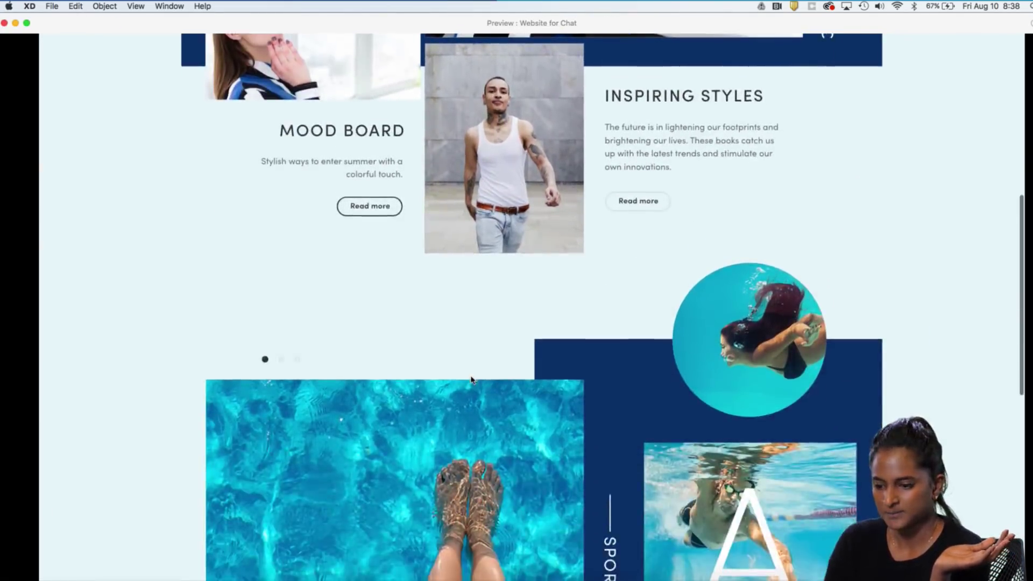
scroll(471, 380, down, 10)
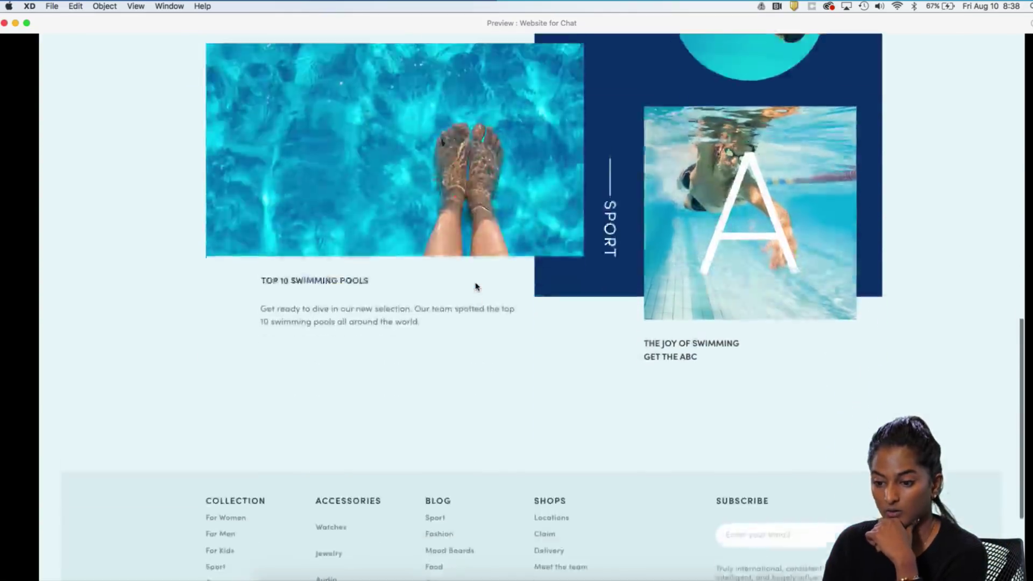
scroll(476, 286, up, 20)
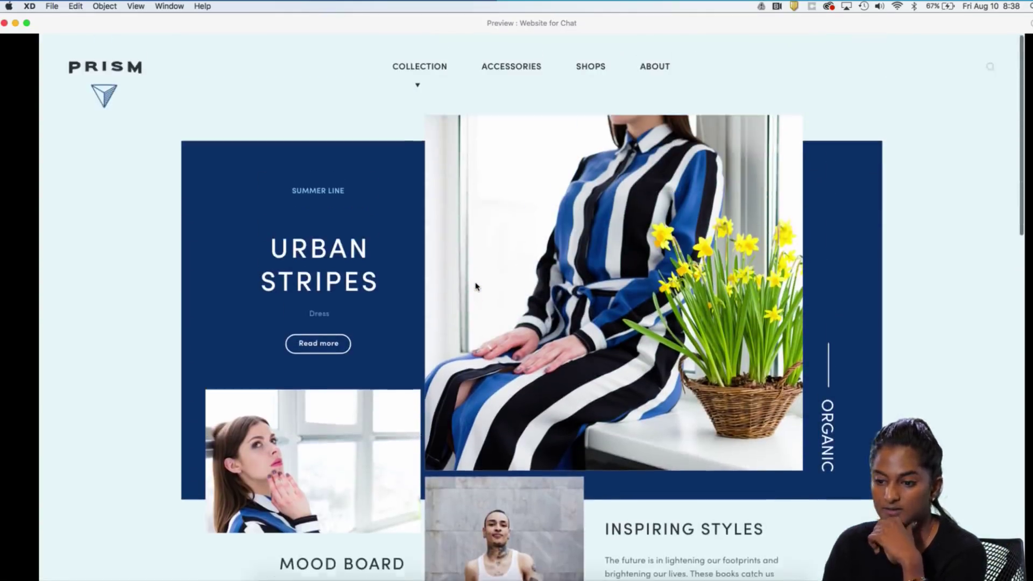
click(3, 23)
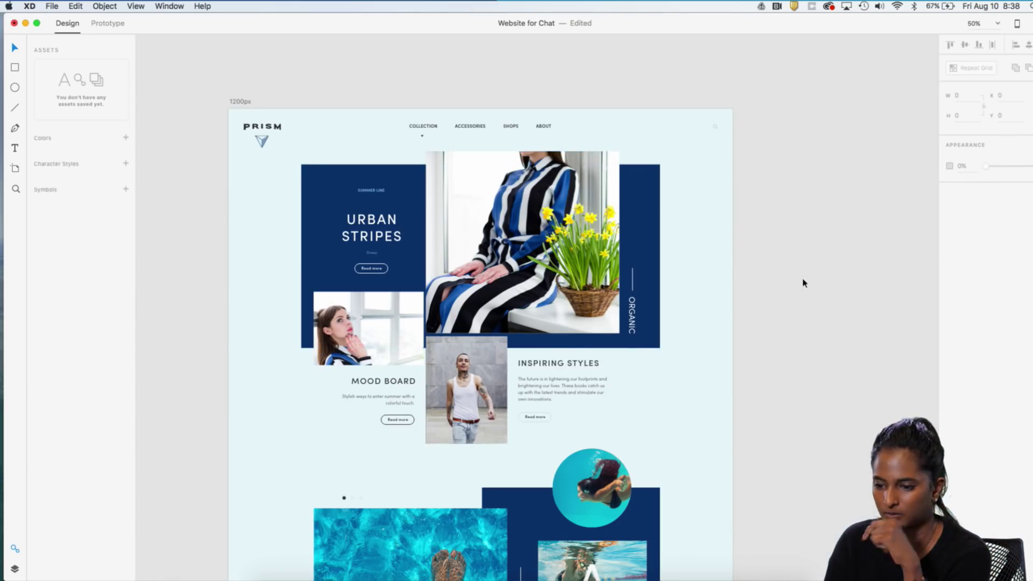
- Switch to the Day 9_Website for Chat_example document and check the scrolling settings of its 1200px – 2 artboard
key(ctrl+Up)
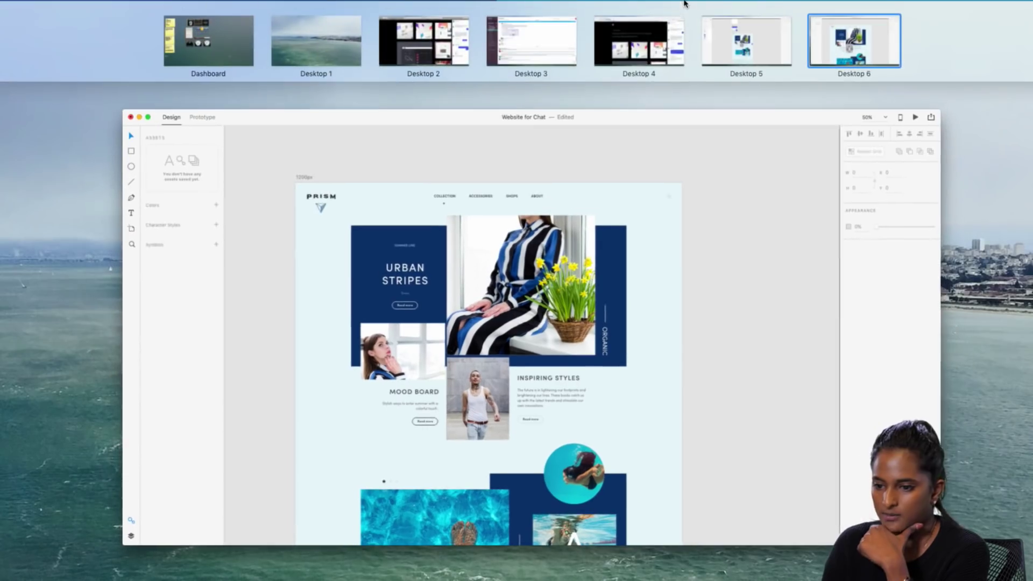
click(731, 54)
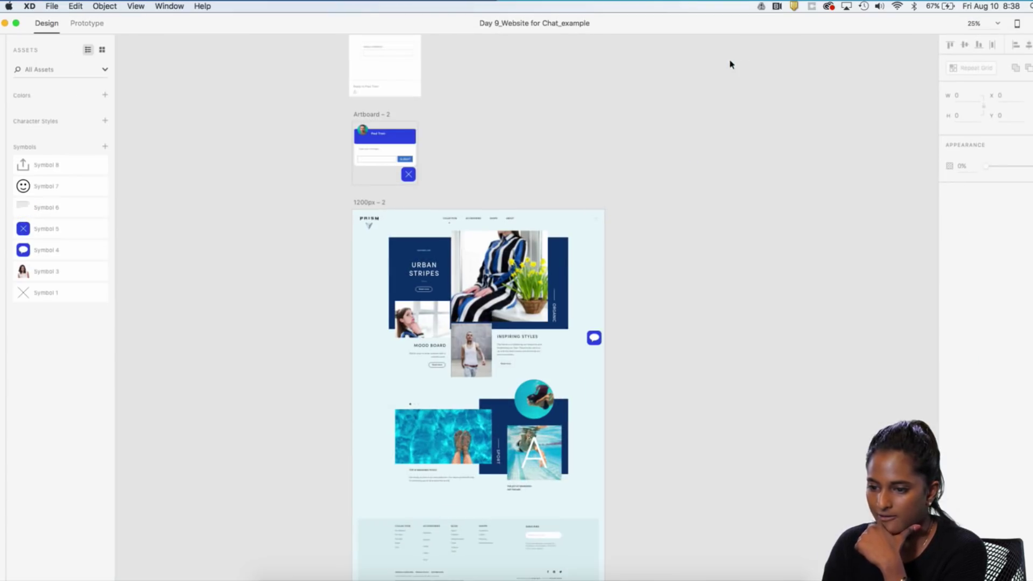
scroll(712, 213, down, 1)
key(super+equal)
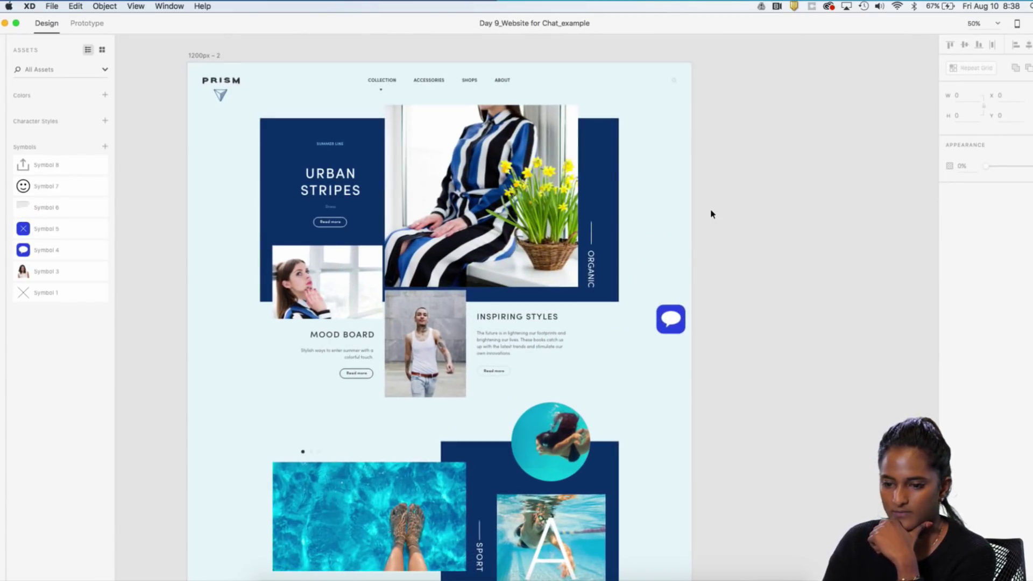
click(215, 56)
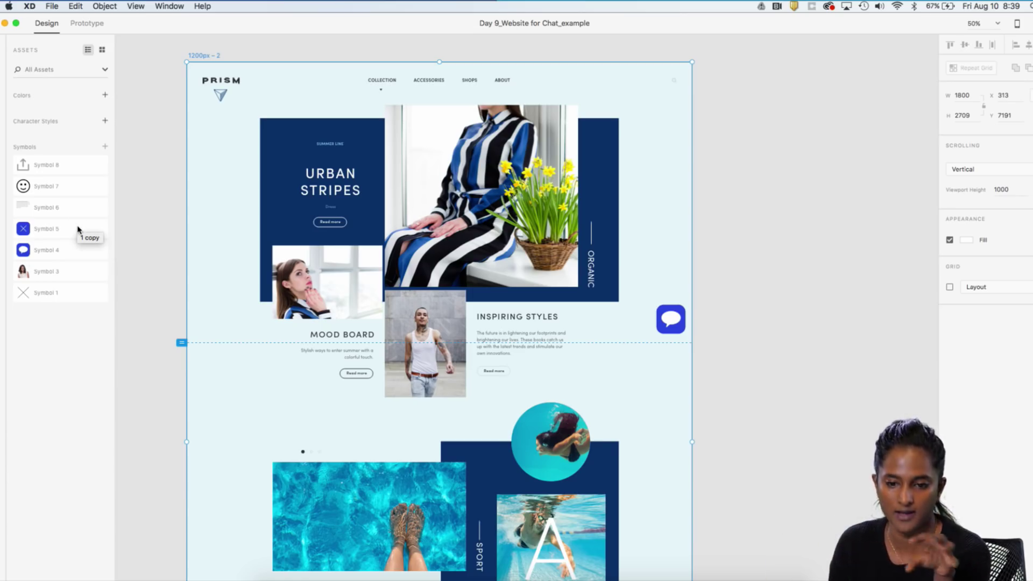
- Move the Artboard – 2 chat window artboard beside the 1200px – 2 landing page and turn on its white fill
scroll(286, 76, up, 5)
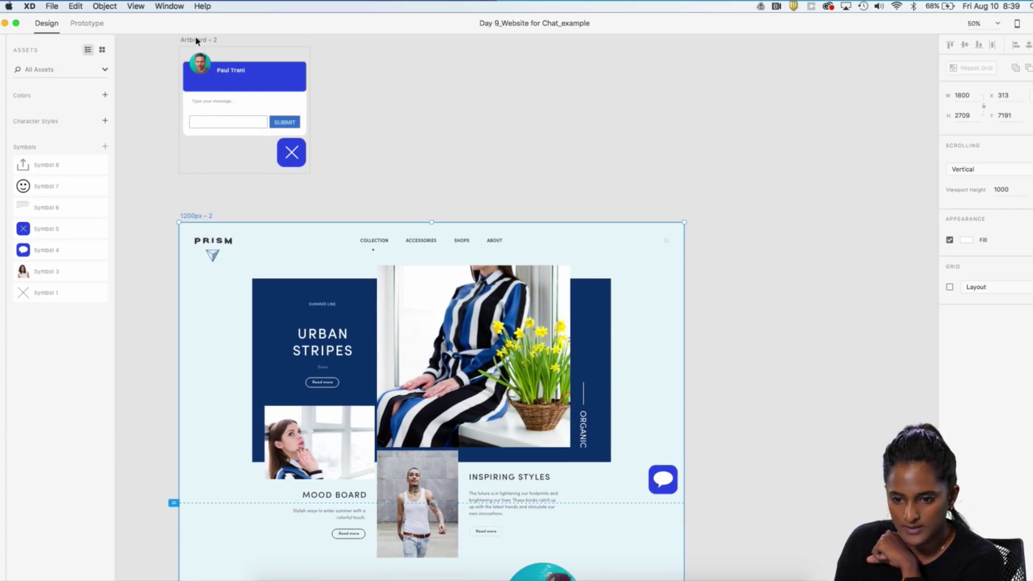
click(197, 42)
drag(197, 42, 742, 273)
scroll(734, 366, down, 4)
scroll(771, 254, right, 2)
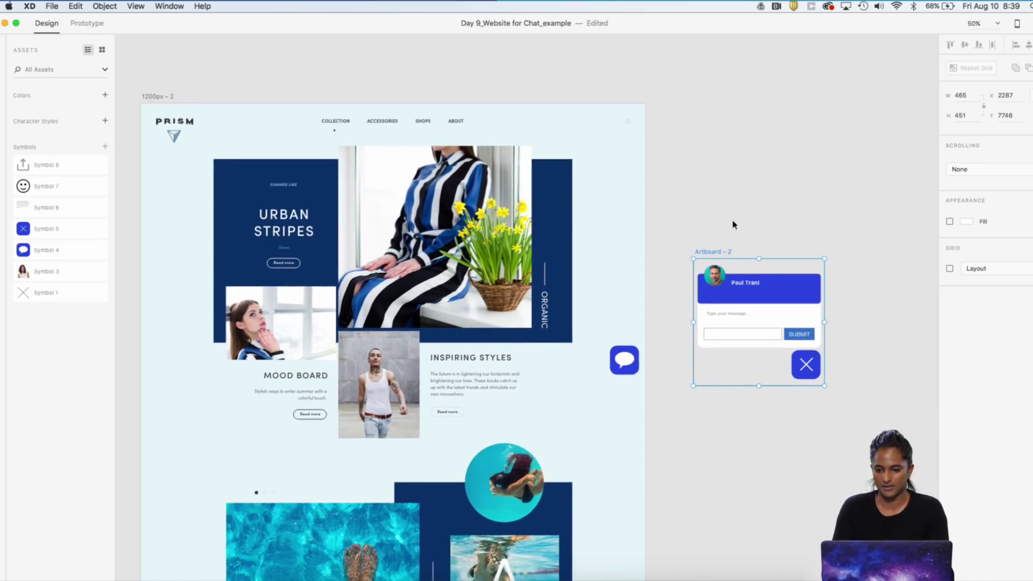
scroll(734, 224, up, 4)
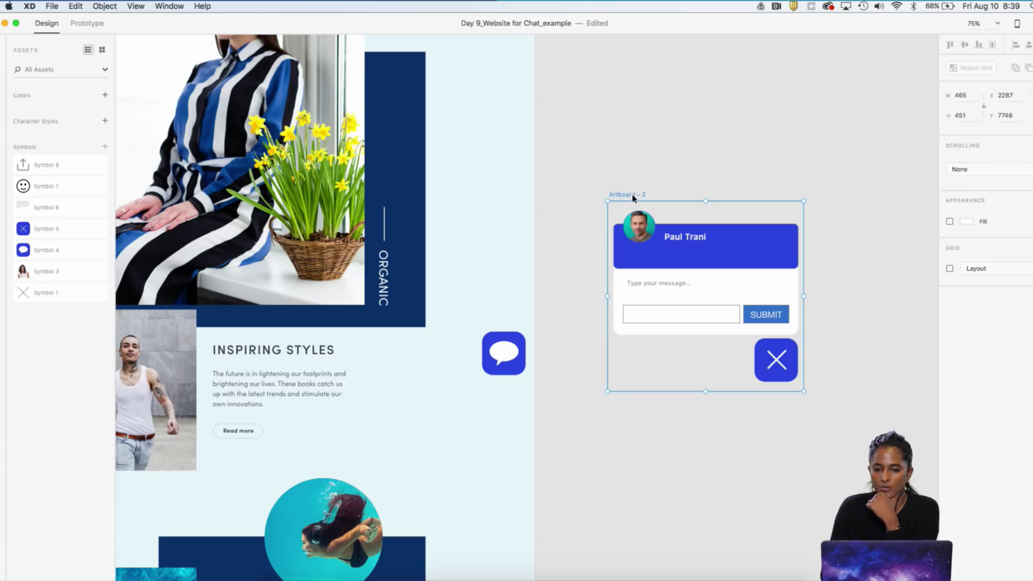
click(949, 221)
drag(632, 197, 597, 197)
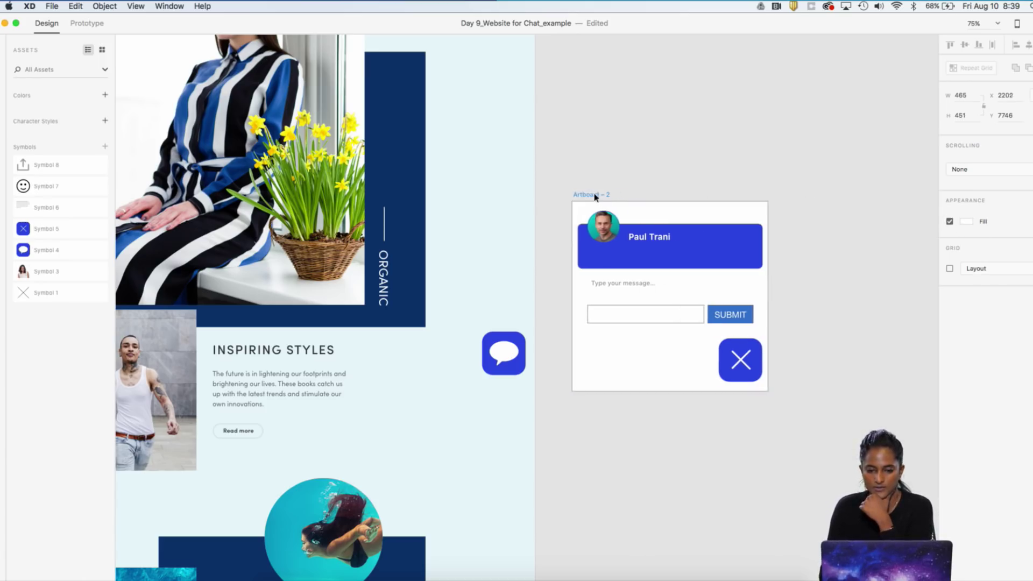
- Rename the chat window artboard as Overlay
double_click(596, 195)
text(o)
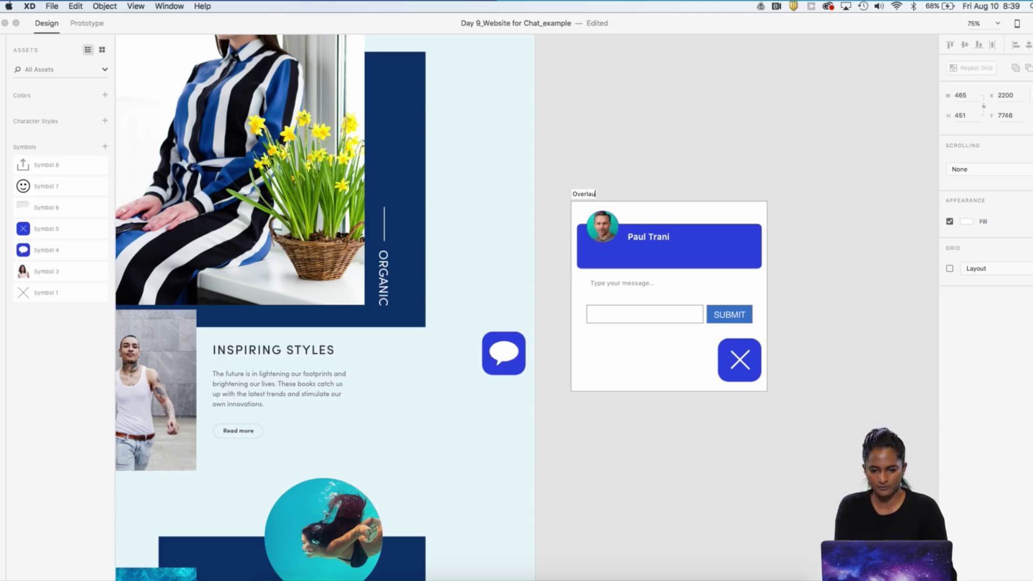
key(Return)
- Duplicate the agent's name text directly below itself in the blue chat header and change the copy to "Fashion Stylist"
scroll(644, 139, up, 5)
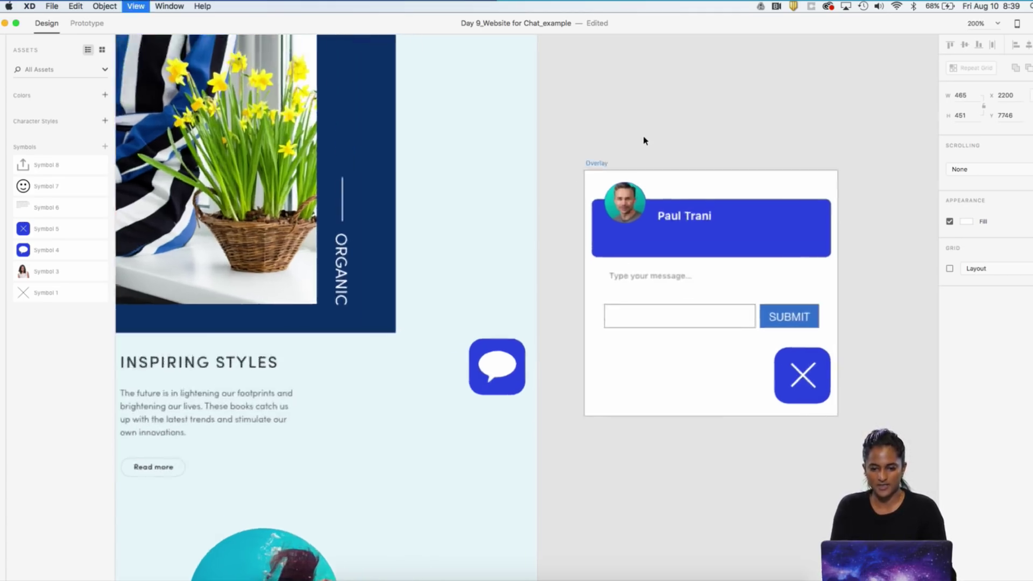
click(535, 174)
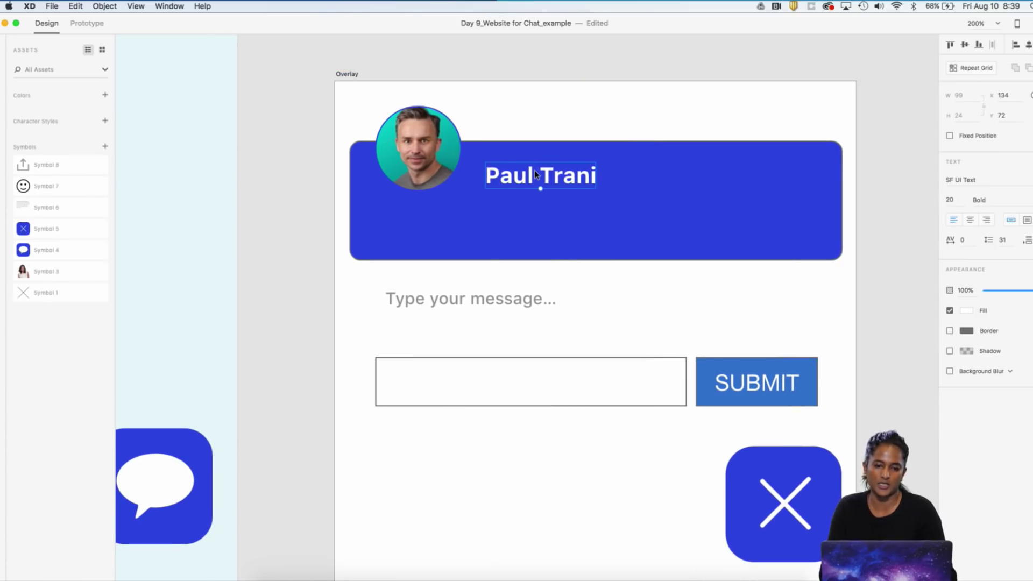
drag(535, 175, 536, 213)
double_click(536, 213)
text(G)
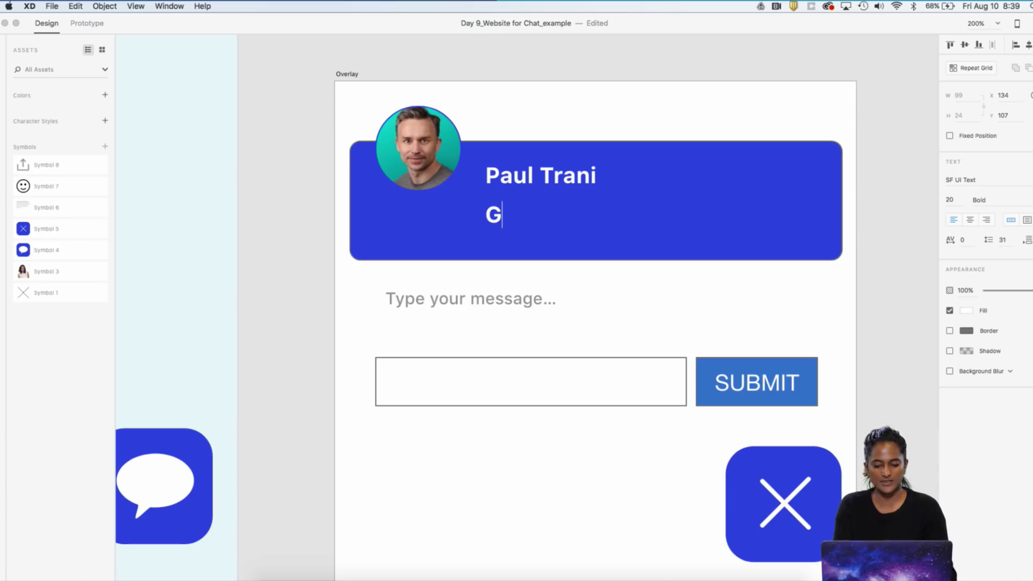
key(BackSpace)
text(Fasj)
text(io)
key(BackSpace)
key(BackSpace)
text(h)
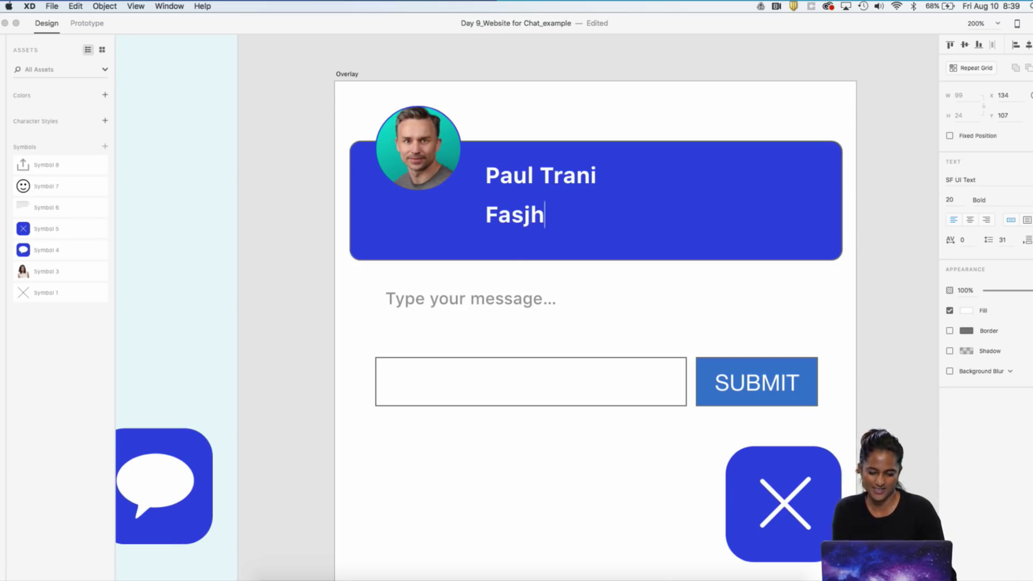
text(ion)
key(BackSpace)
key(BackSpace)
key(BackSpace)
key(BackSpace)
key(BackSpace)
text(hion )
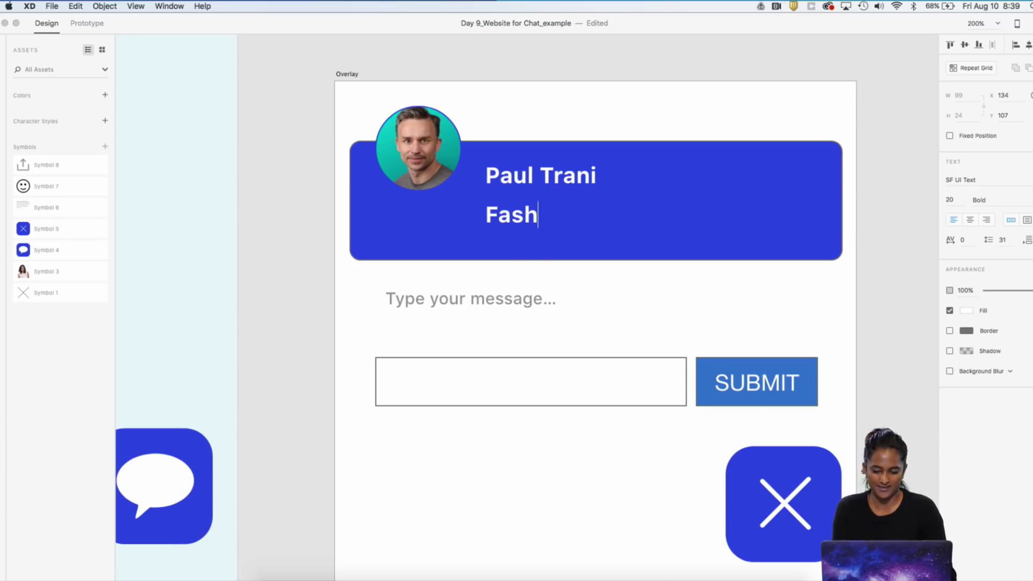
text(Stay)
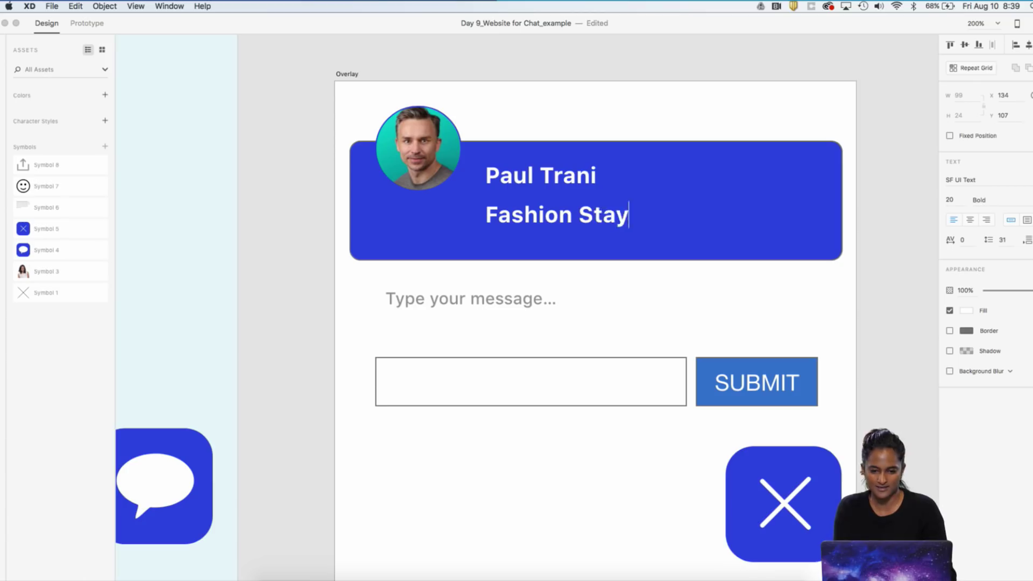
key(BackSpace)
key(BackSpace)
text(yle)
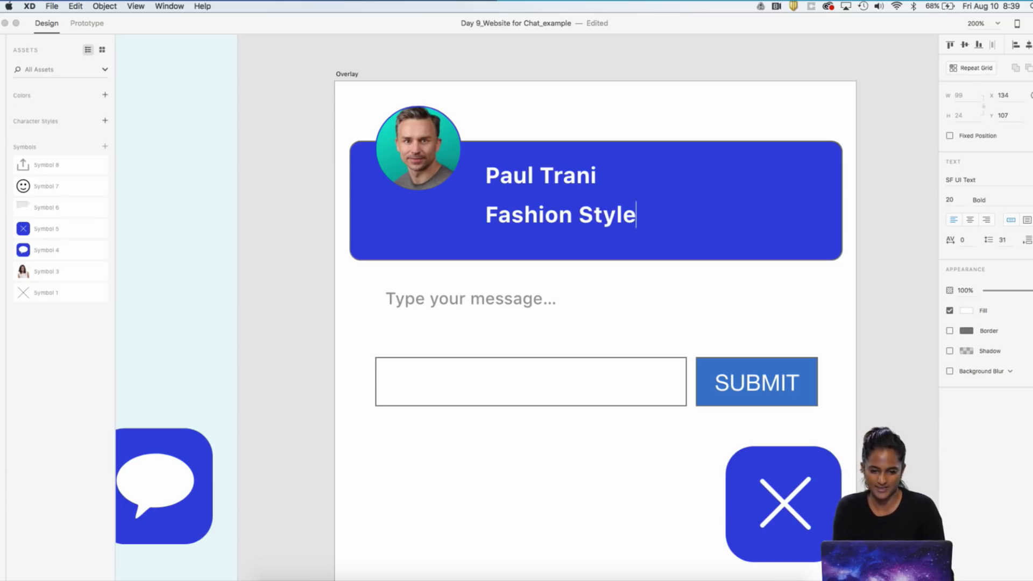
key(BackSpace)
text(u)
key(BackSpace)
text(ist)
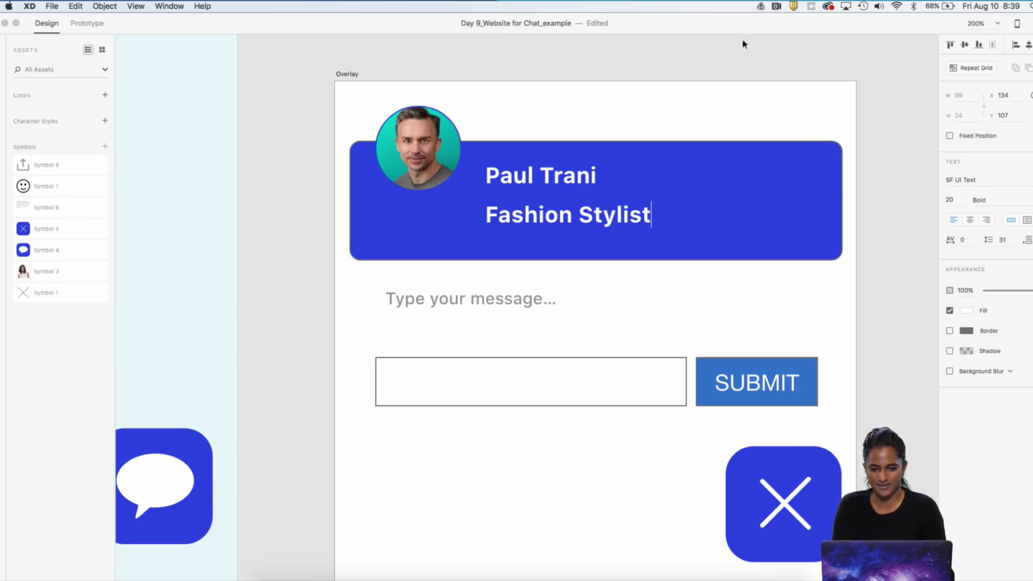
key(Escape)
- Set the "Fashion Stylist" text to Regular weight, reduce its size to 17, and place it closer beneath the agent's name
click(593, 179)
click(600, 214)
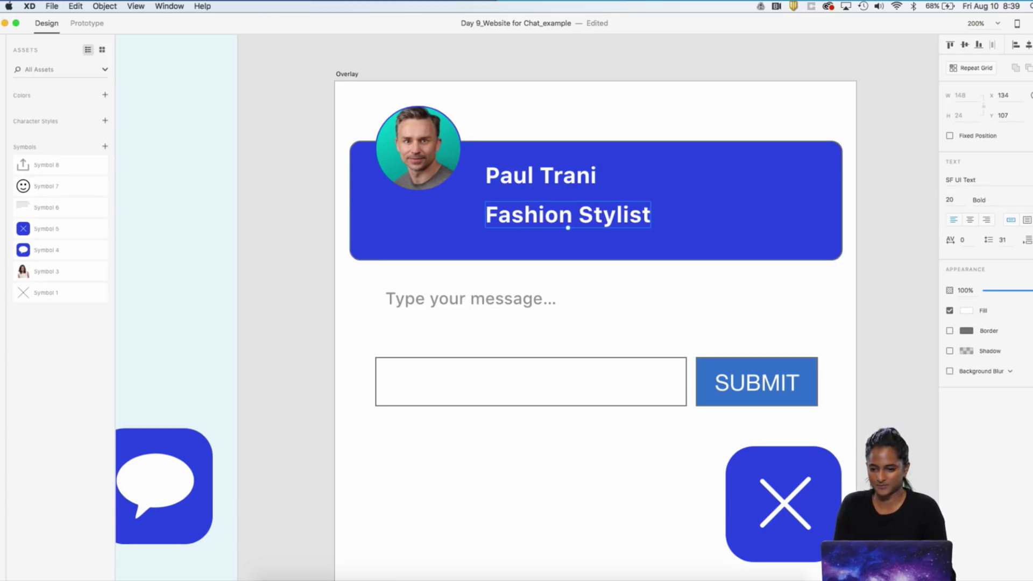
click(979, 199)
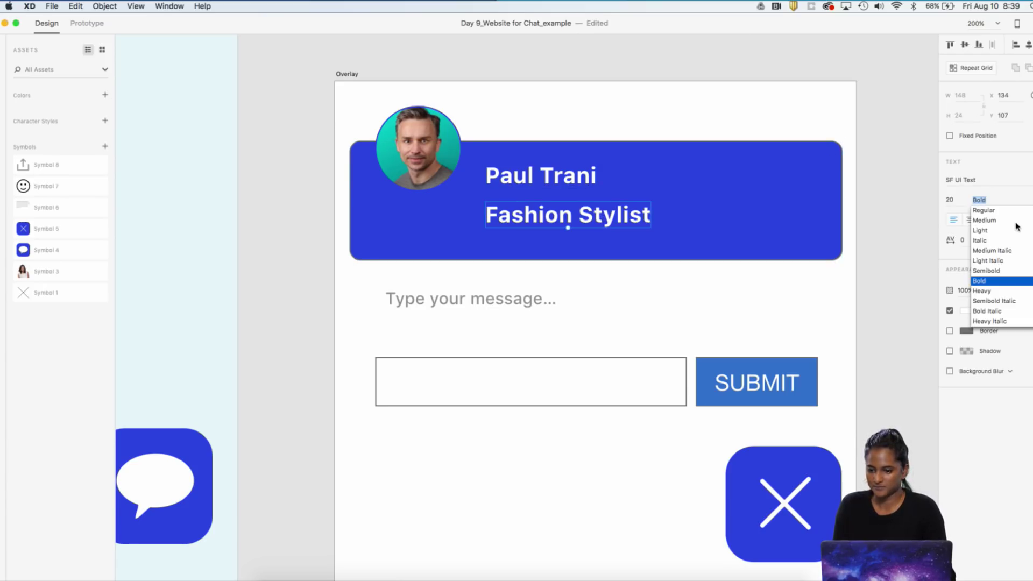
click(1015, 218)
click(564, 222)
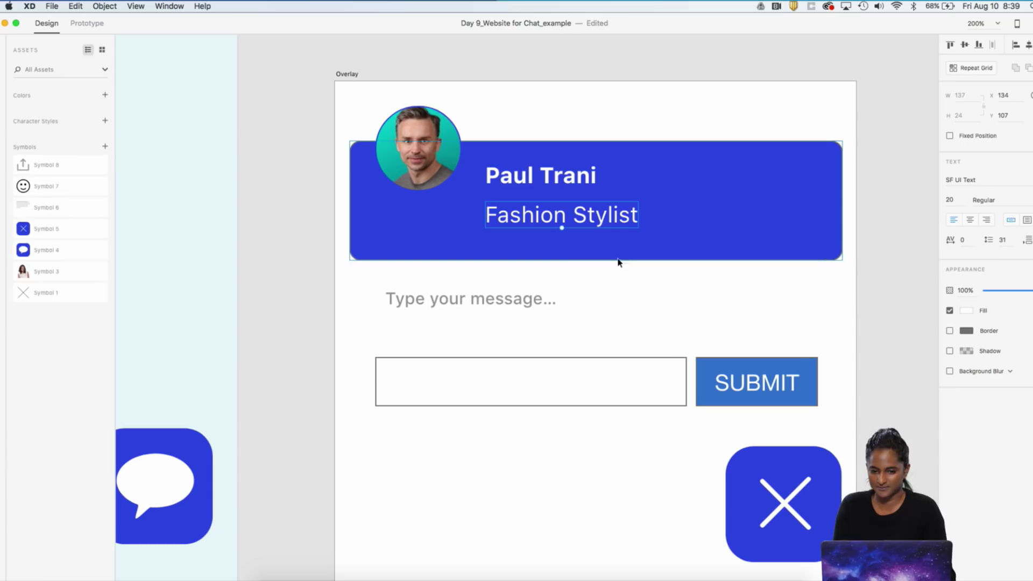
mouse_move(561, 228)
mouse_down()
mouse_move(572, 222)
mouse_move(561, 216)
mouse_up()
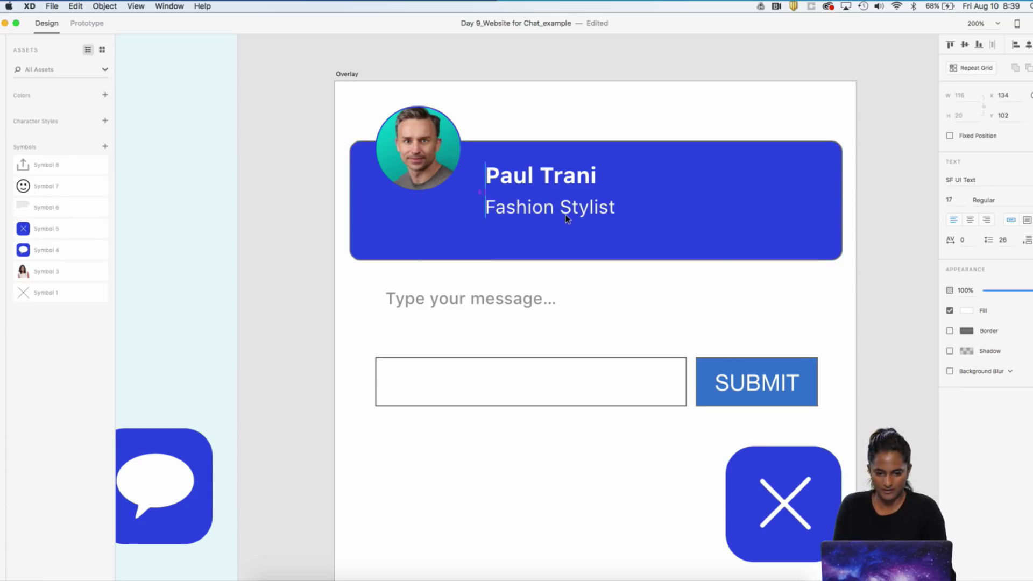
- Move the agent's name and "Fashion Stylist" lines together slightly down in the blue header, to Y 79
click(656, 105)
click(563, 178)
shift+click(563, 204)
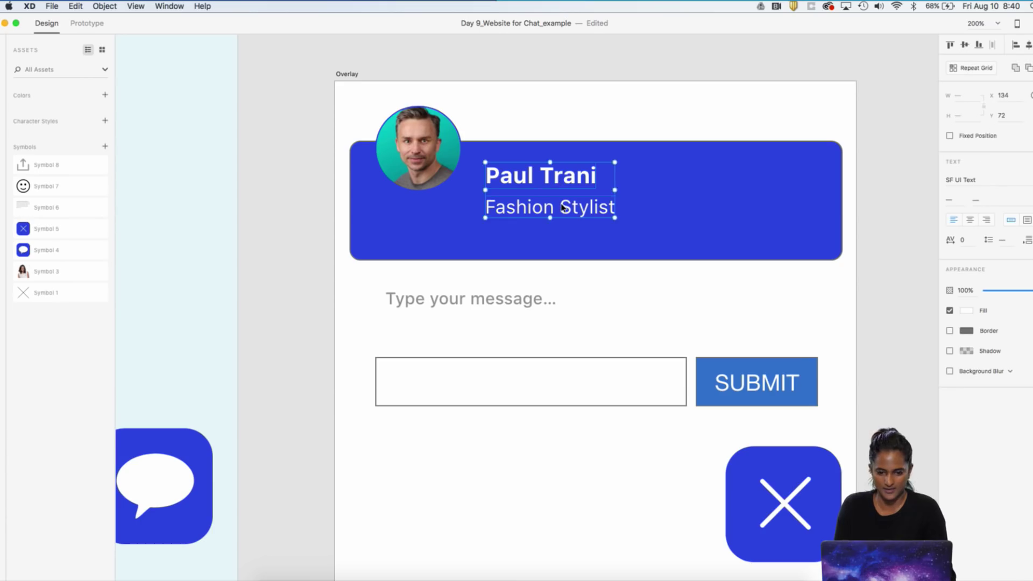
drag(561, 195, 562, 203)
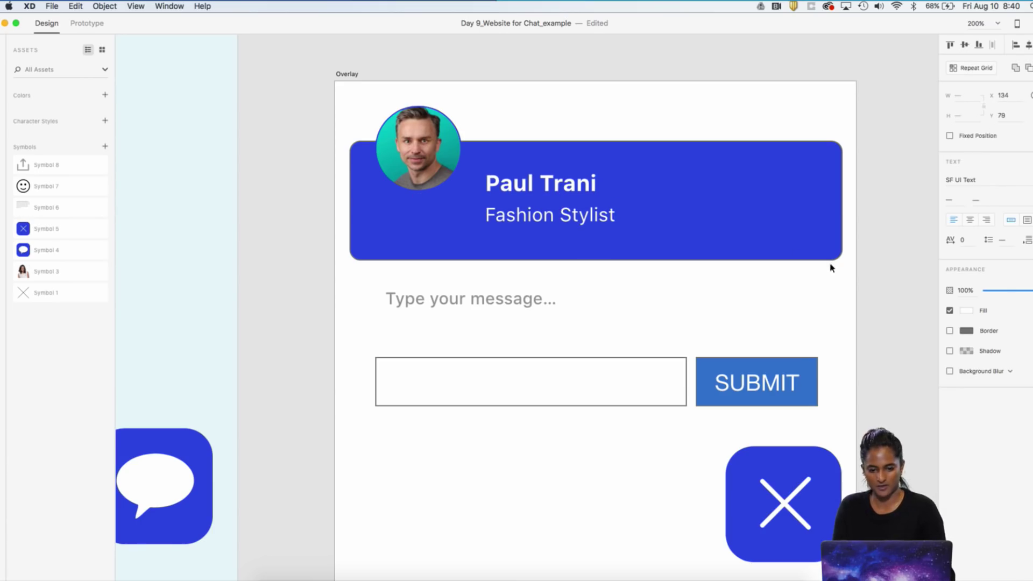
- Deselect the header text and switch the document from design to prototype mode
click(929, 323)
key(super+1)
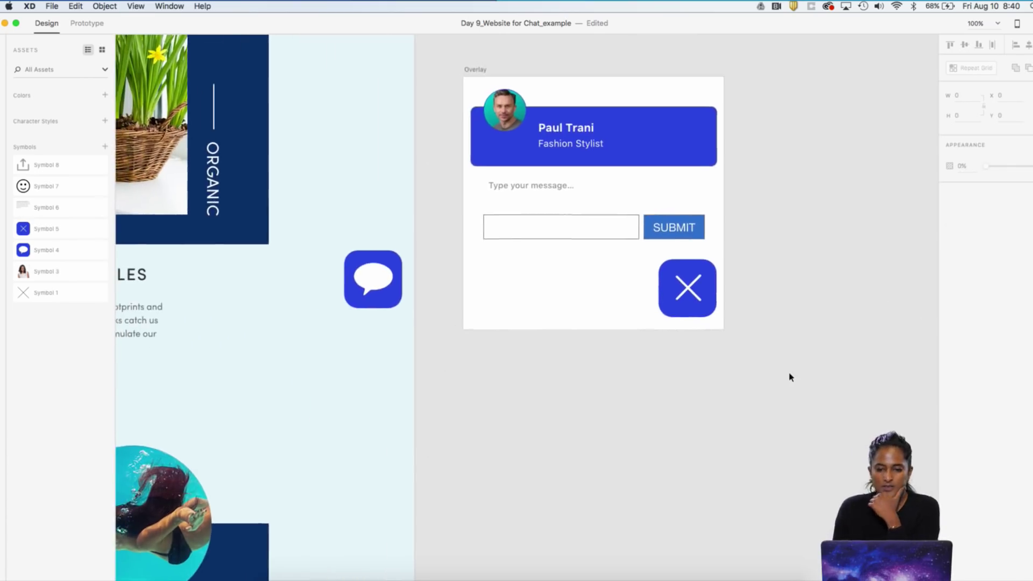
scroll(662, 336, right, 2)
scroll(663, 336, up, 2)
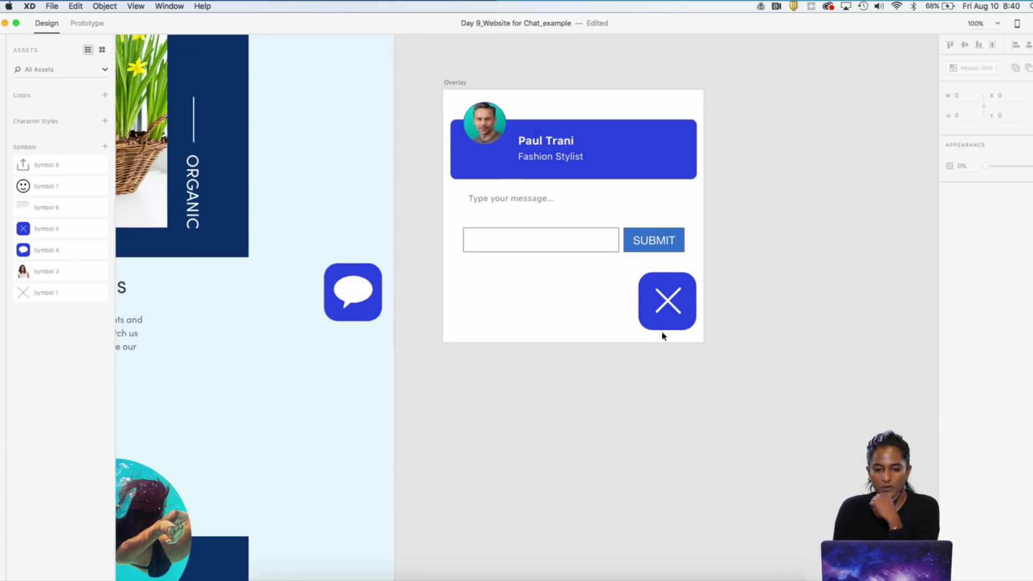
scroll(663, 336, left, 1)
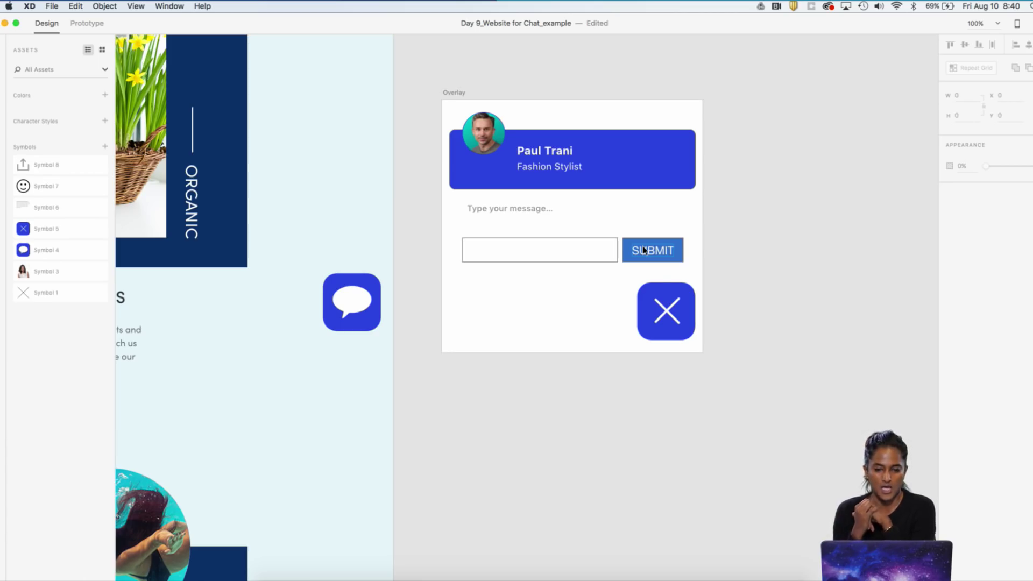
key(super+minus)
key(super+minus)
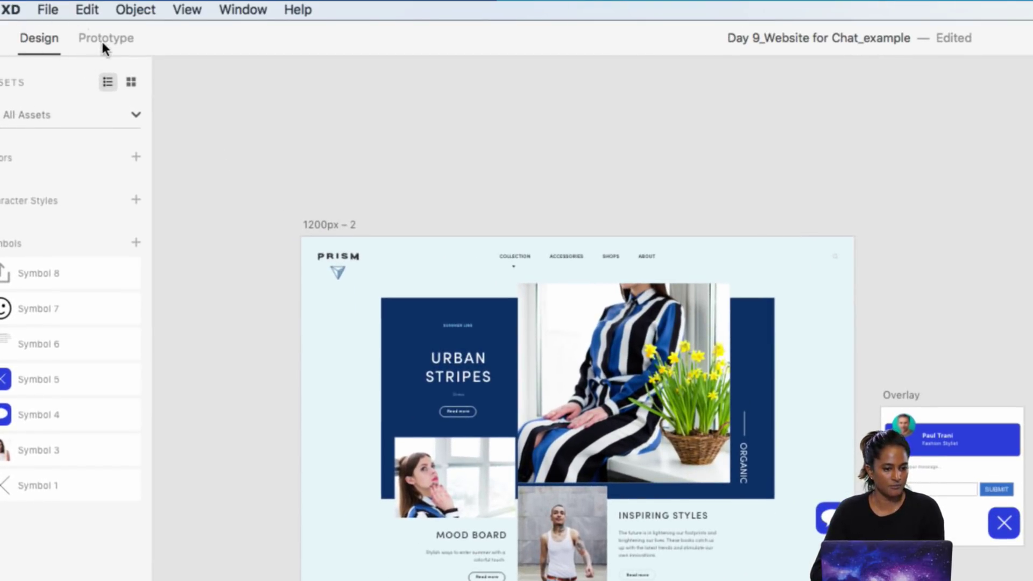
click(103, 43)
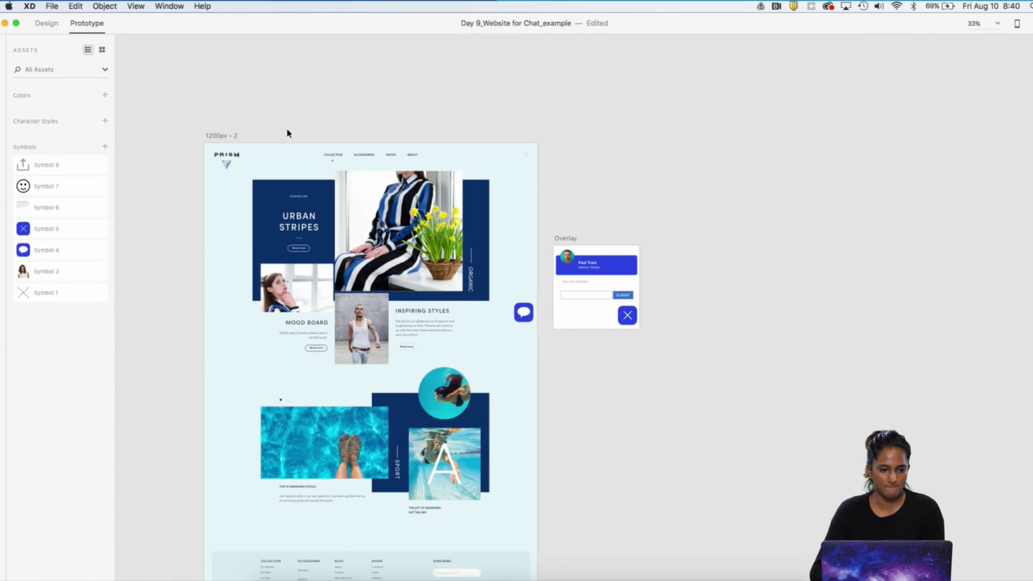
- Link the chat bubble icon on the landing page to the Overlay artboard
scroll(288, 131, down, 4)
key(super+equal)
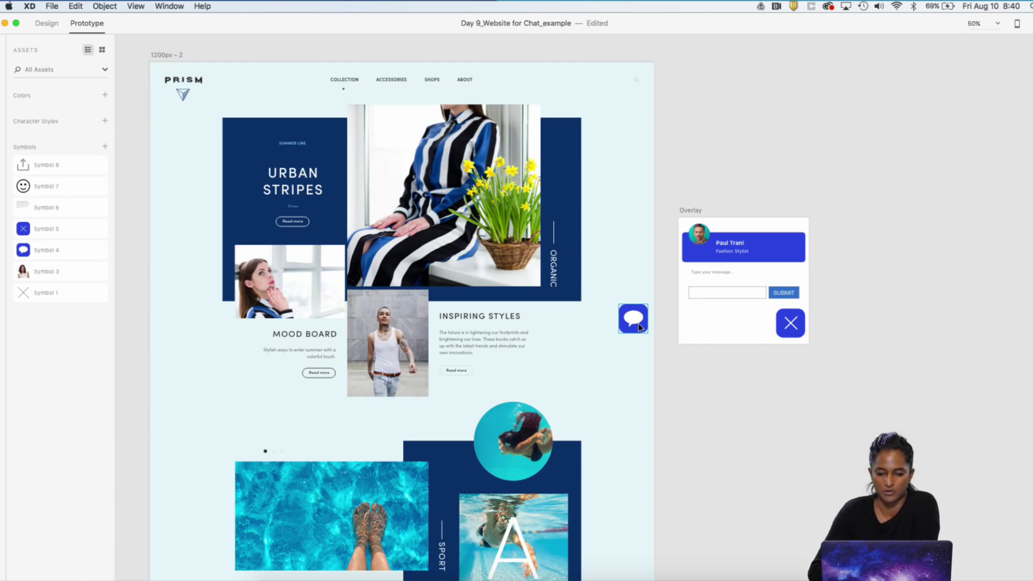
click(639, 327)
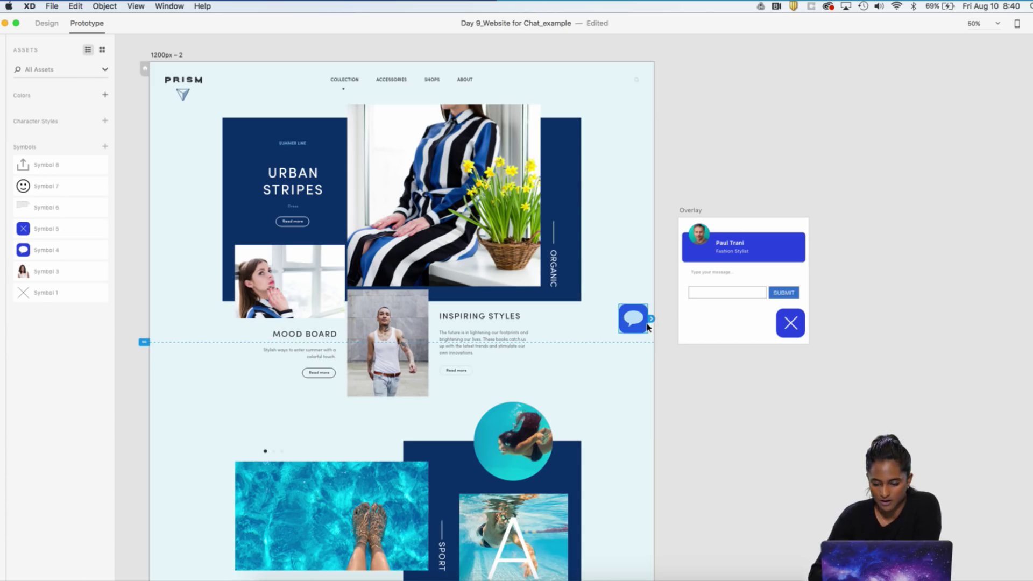
scroll(648, 326, up, 3)
scroll(648, 327, up, 3)
scroll(648, 327, right, 3)
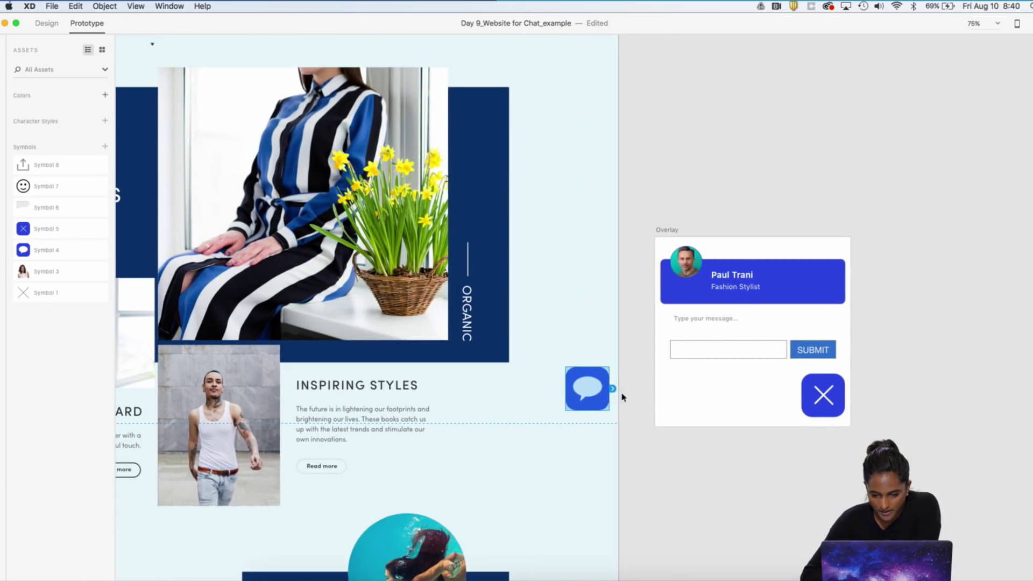
drag(612, 391, 662, 385)
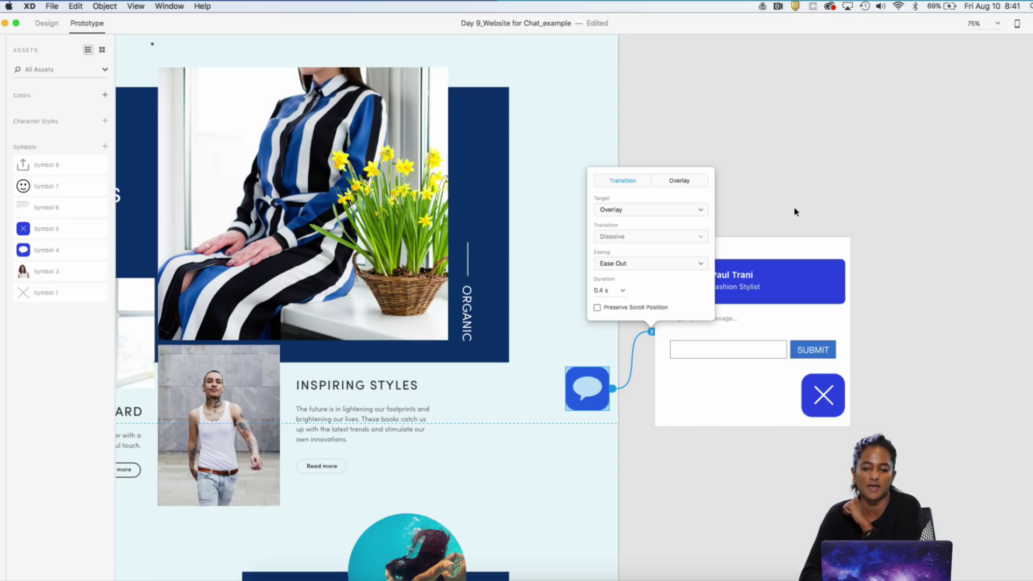
- Set the chat bubble's link to Overlay with a Dissolve transition and Ease In easing
click(696, 183)
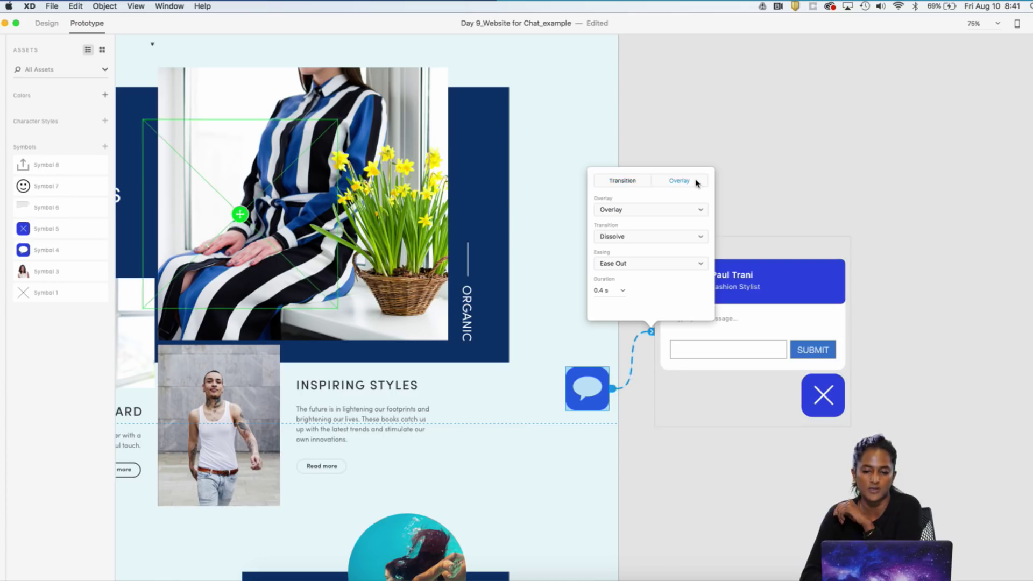
click(657, 237)
click(722, 197)
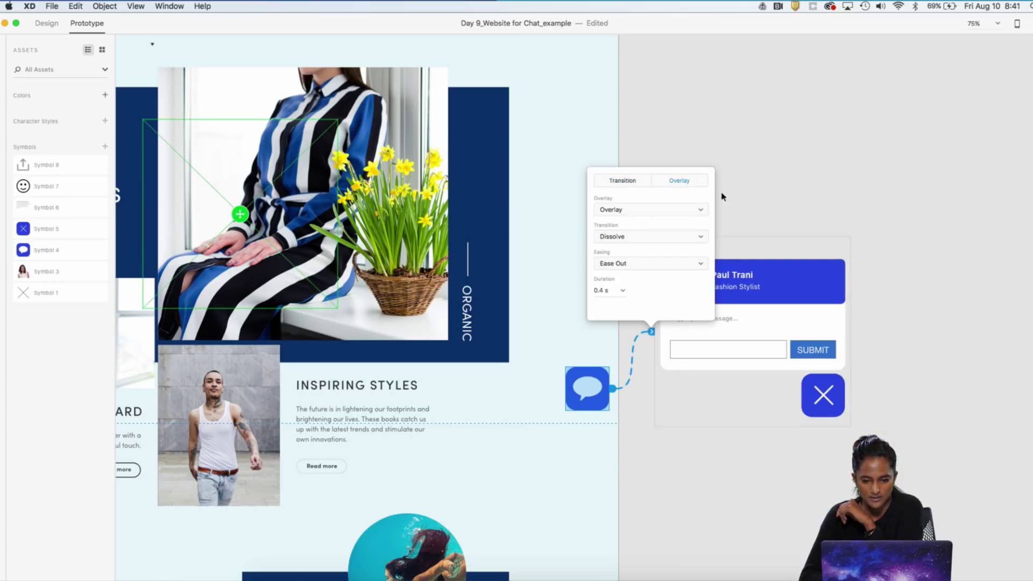
click(739, 194)
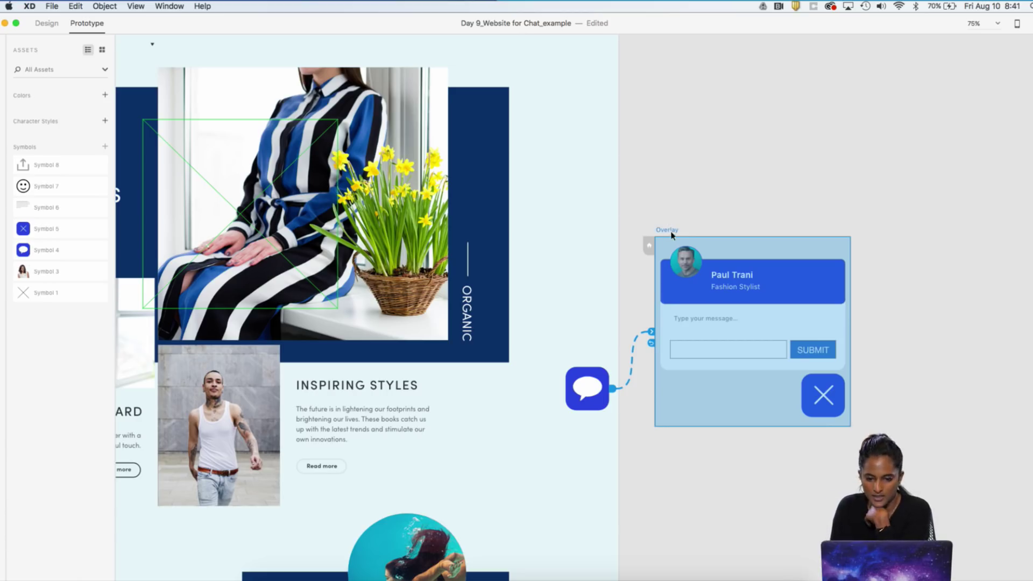
click(652, 334)
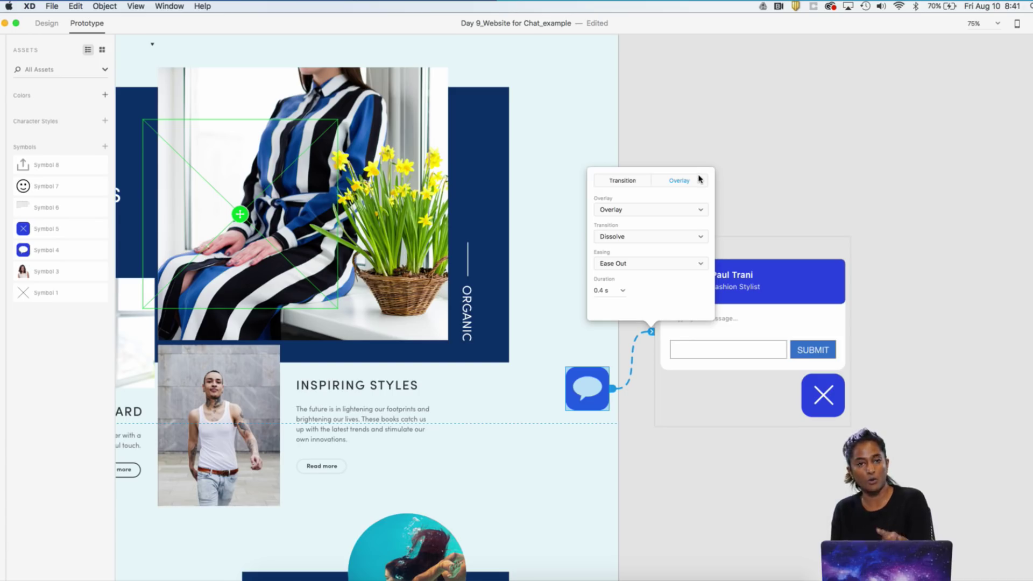
click(618, 266)
click(616, 273)
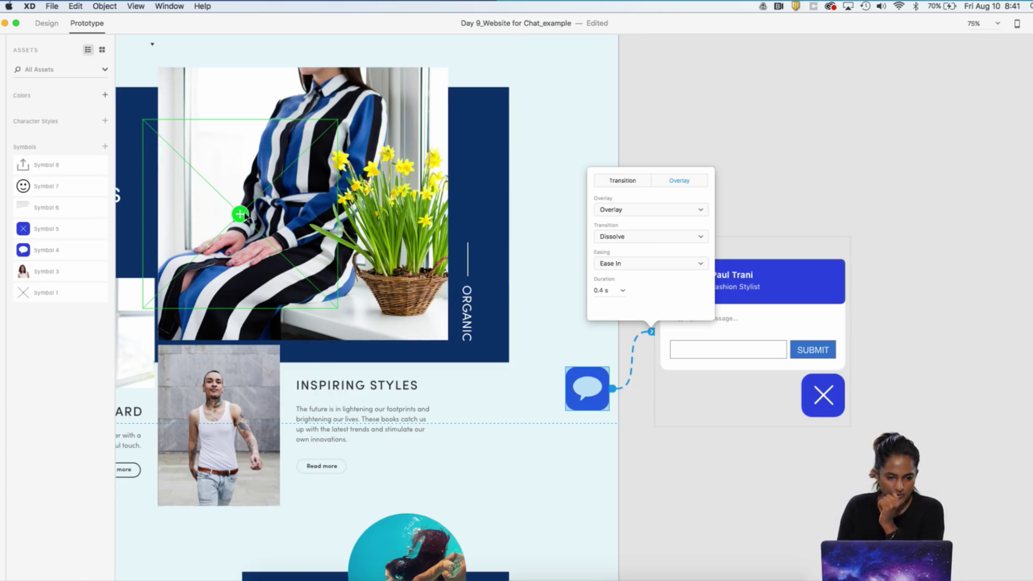
- Position the overlay on the landing page so its X icon lies exactly over the chat bubble icon
drag(240, 214, 245, 220)
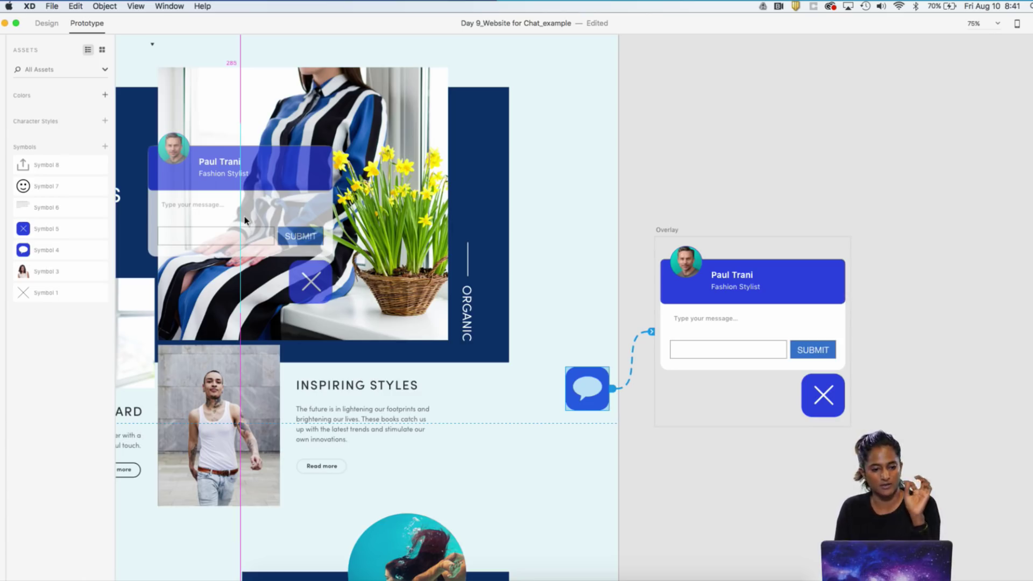
drag(244, 220, 522, 327)
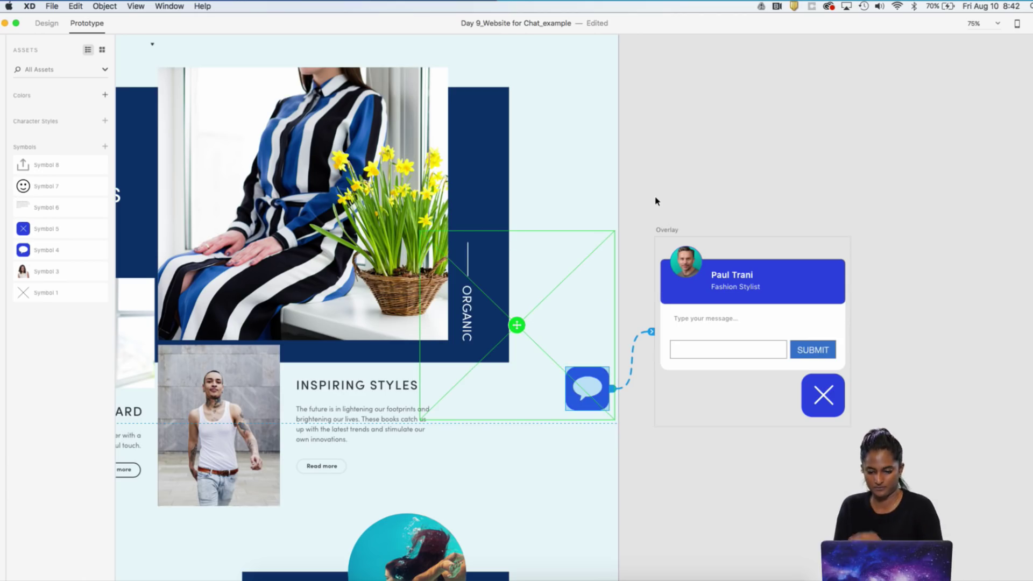
key(super+=)
key(super+=)
key(super+=)
key(super+=)
scroll(609, 308, down, 5)
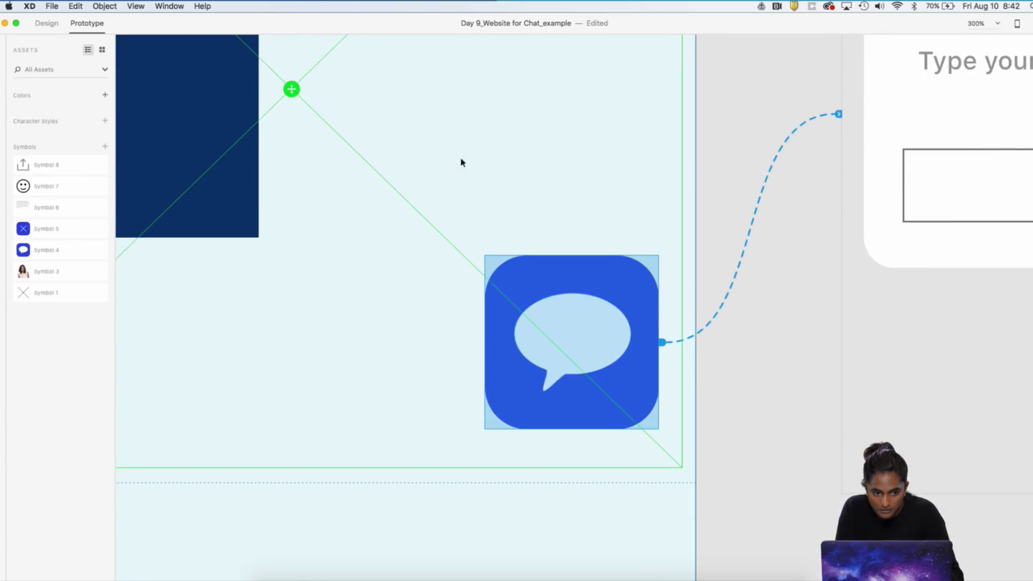
mouse_move(289, 86)
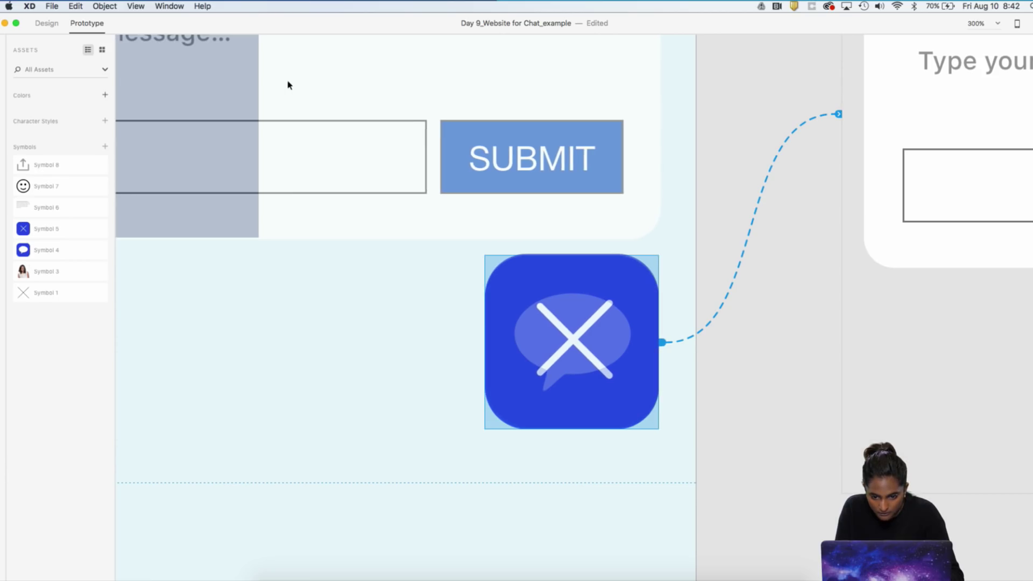
- Preview the landing page, scroll through it, and open and close the chat window from the fixed chat icon
key(super+0)
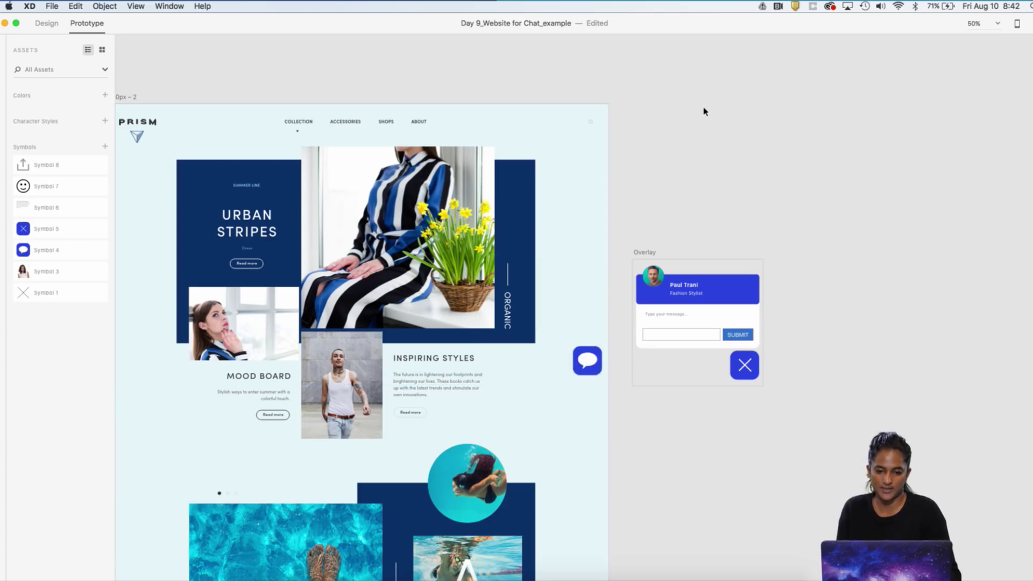
scroll(703, 108, left, 3)
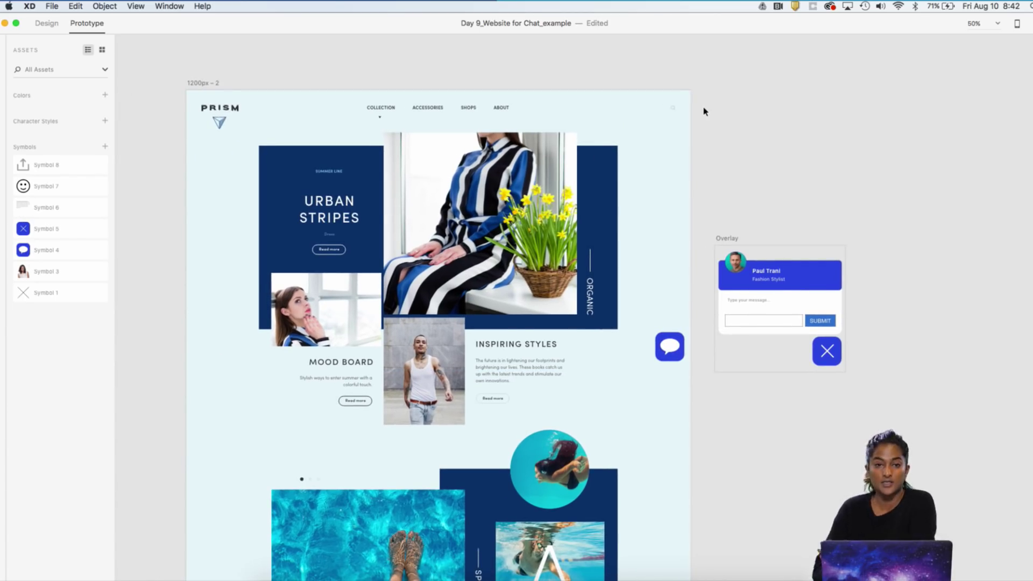
key(super+Return)
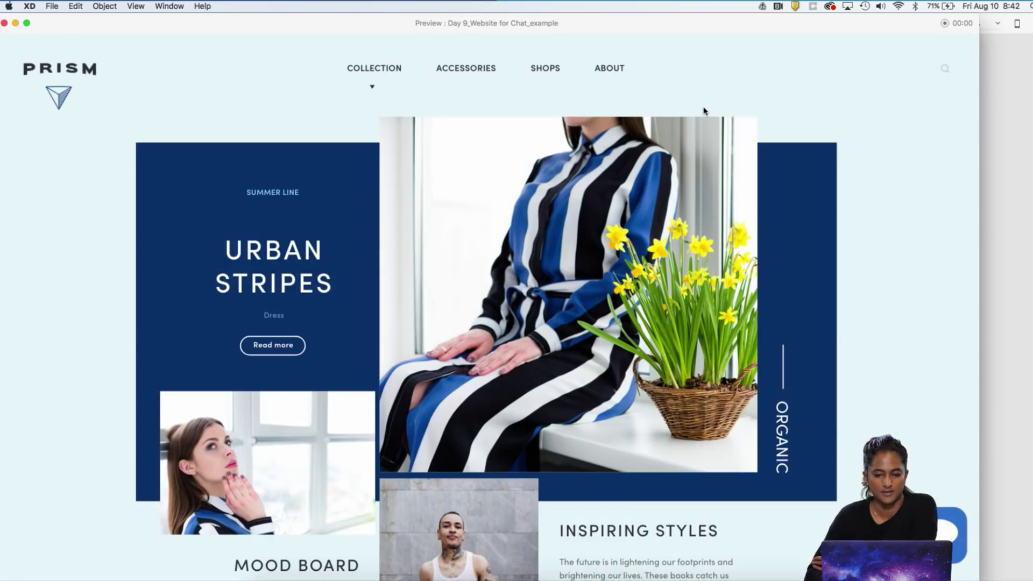
scroll(668, 290, down, 10)
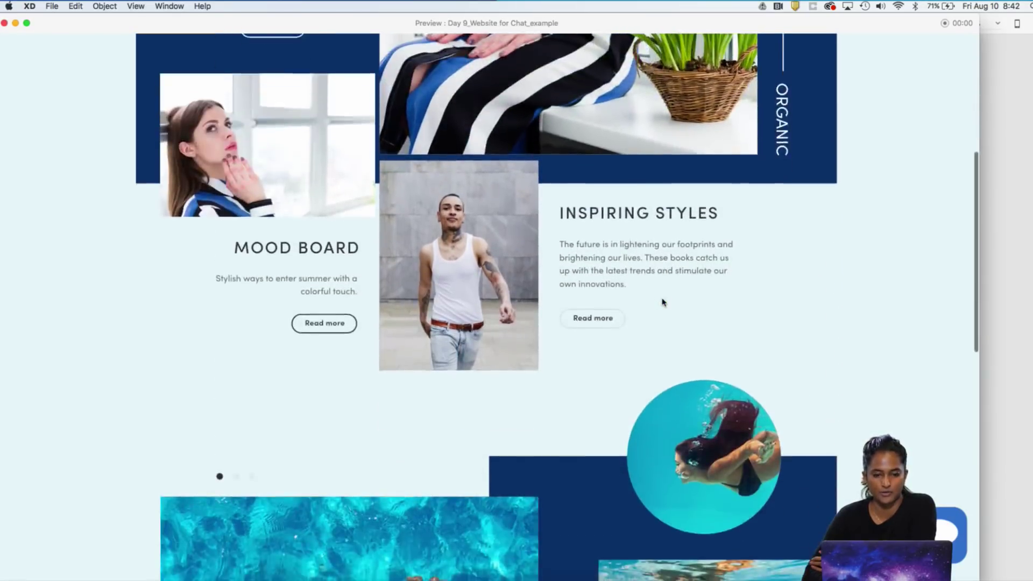
scroll(664, 301, down, 5)
scroll(657, 296, up, 20)
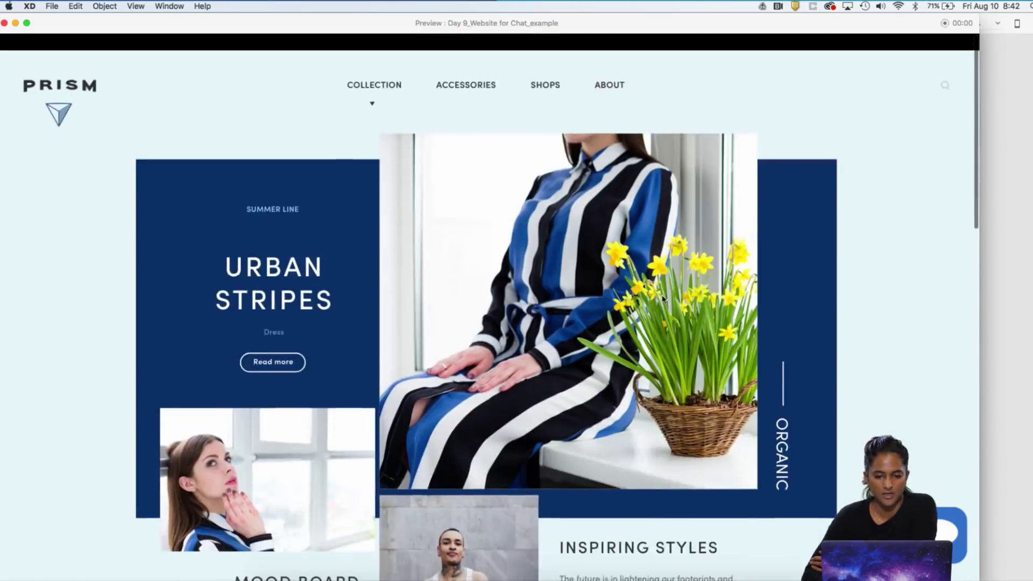
scroll(654, 349, down, 3)
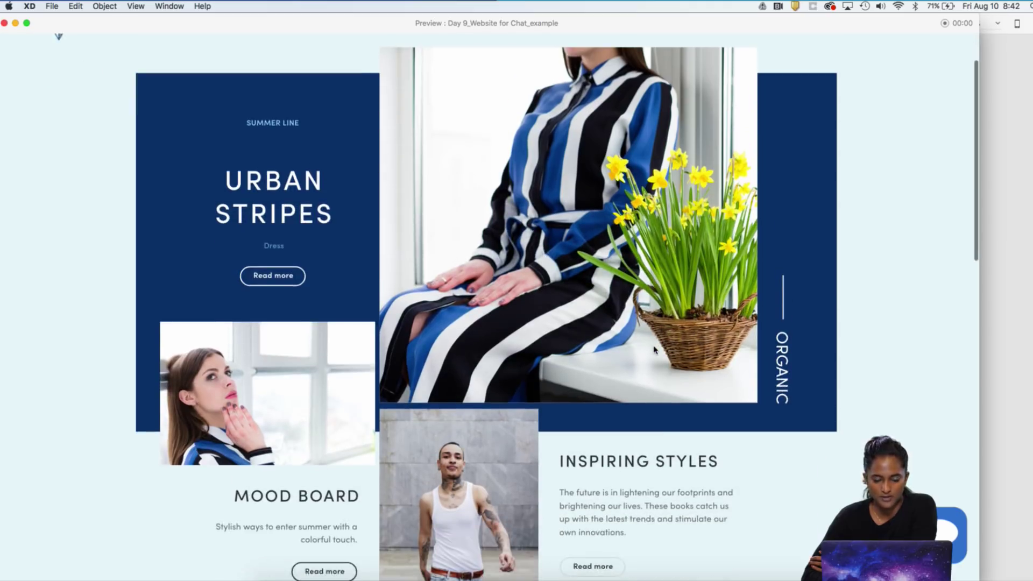
scroll(654, 349, down, 1)
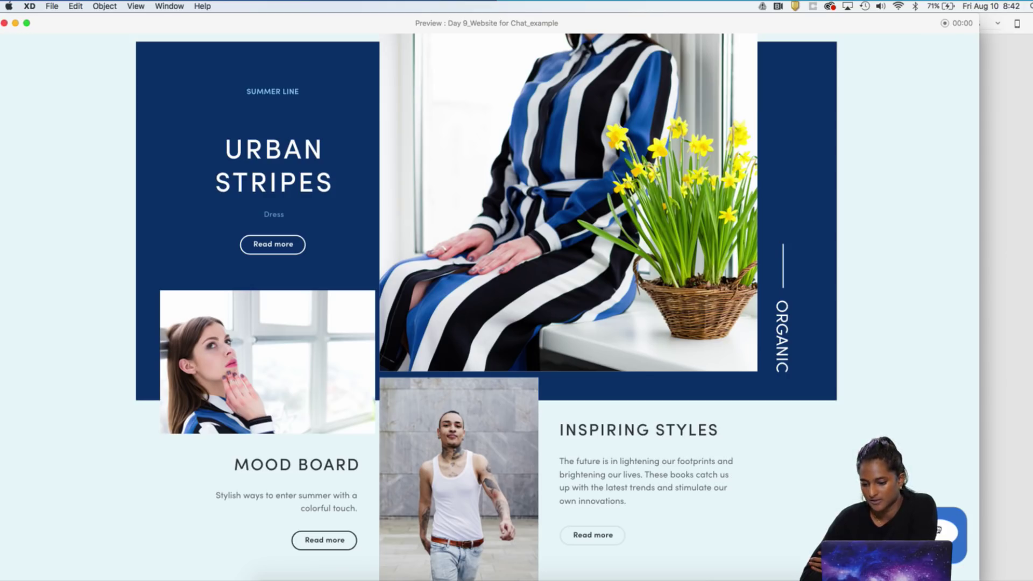
click(939, 530)
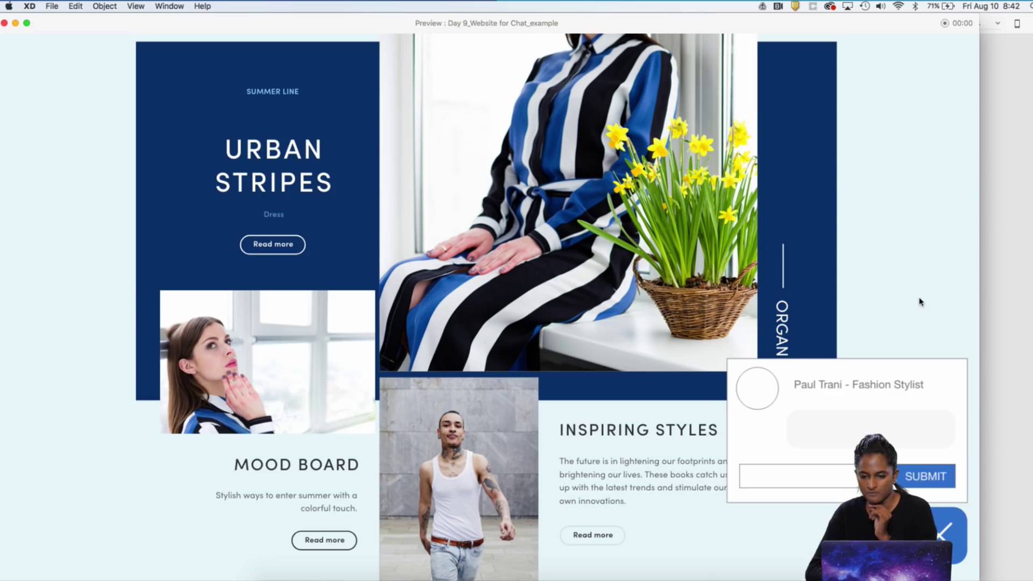
click(949, 478)
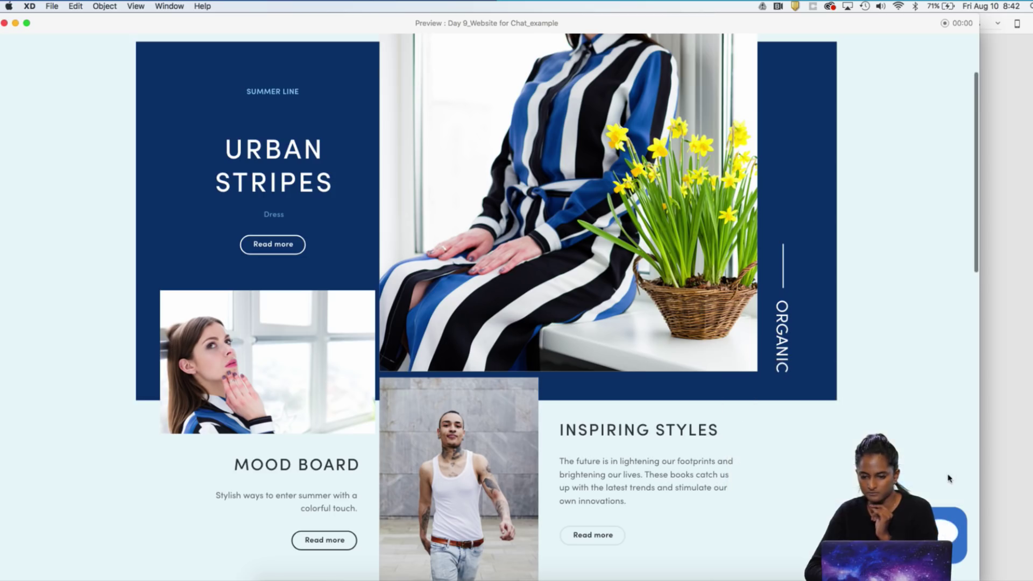
click(4, 23)
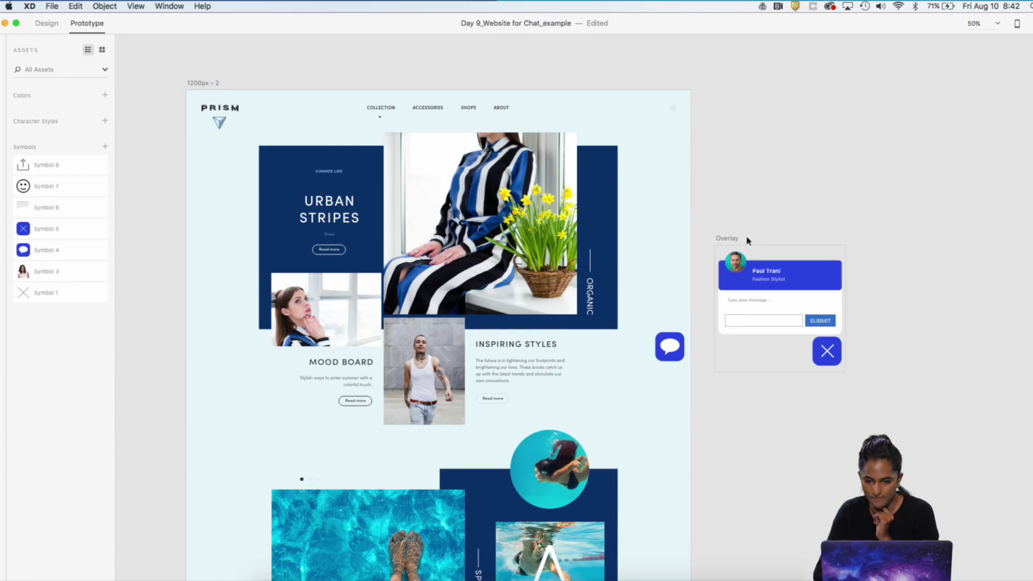
- Check the chat bubble link's target against the available artboards, keeping Overlay selected
click(733, 244)
click(680, 340)
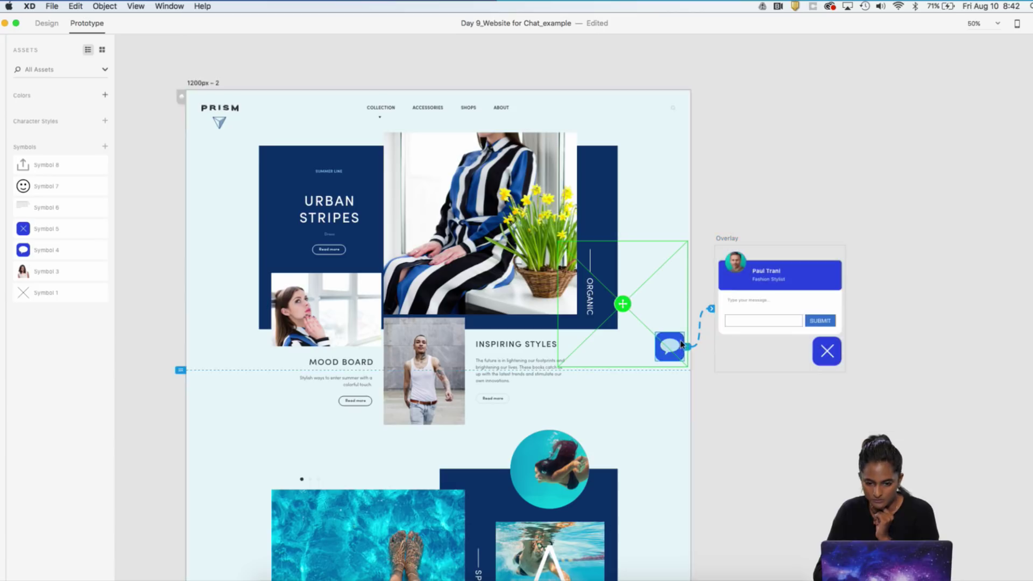
click(710, 310)
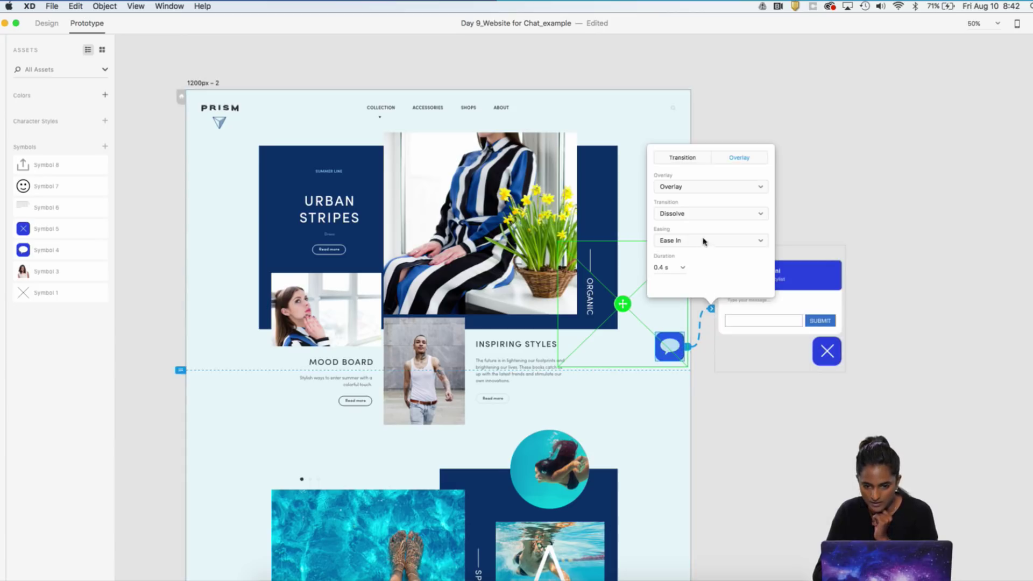
click(707, 186)
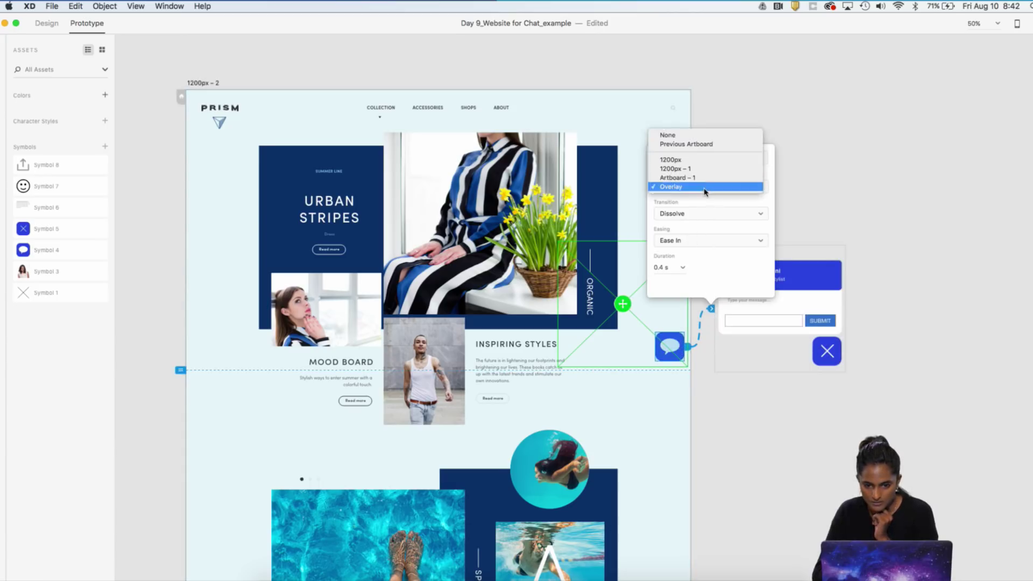
click(706, 187)
click(706, 188)
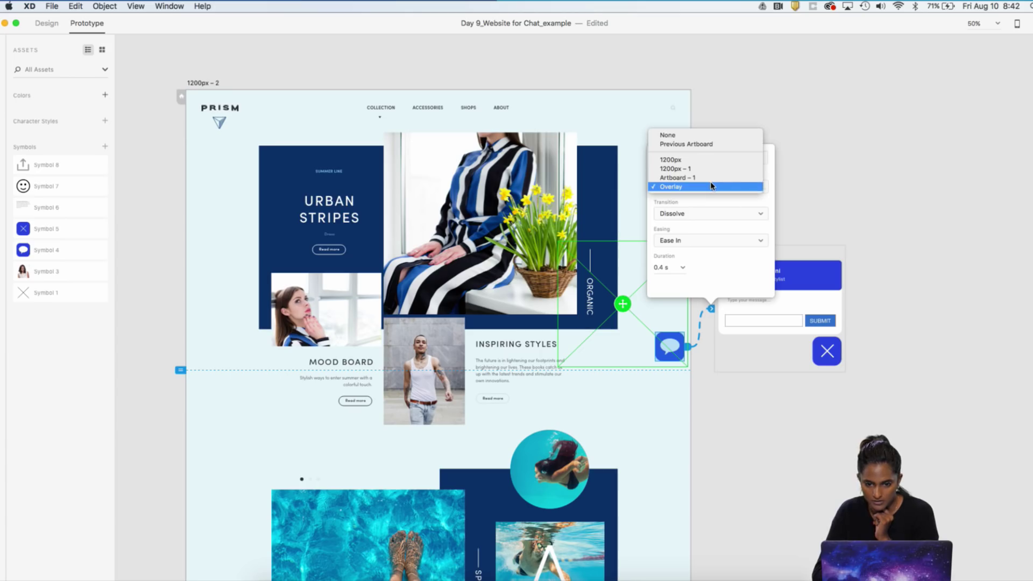
click(709, 187)
click(823, 209)
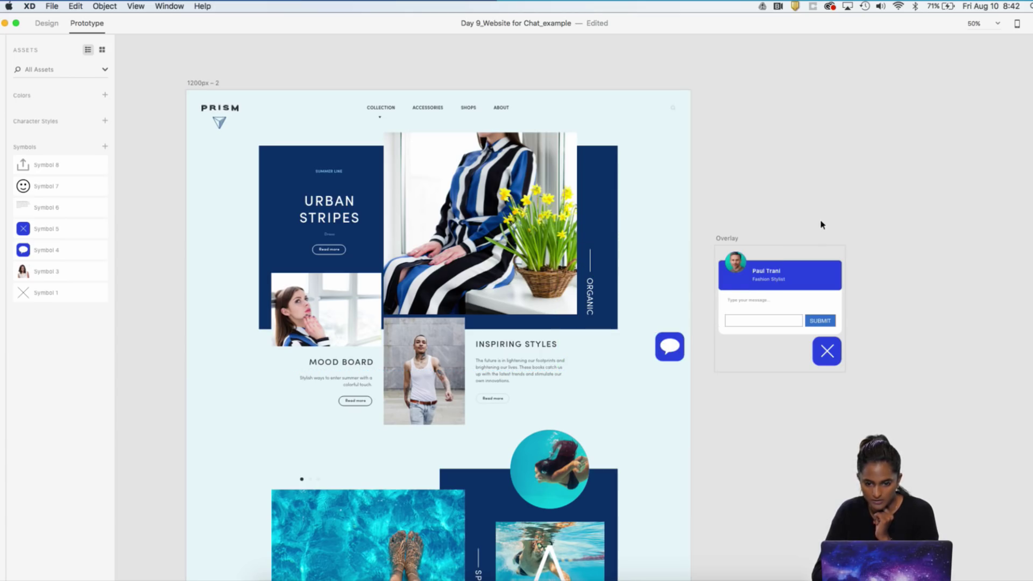
- Preview the landing page again and test opening and closing the chat window from the chat icon
key(super+Return)
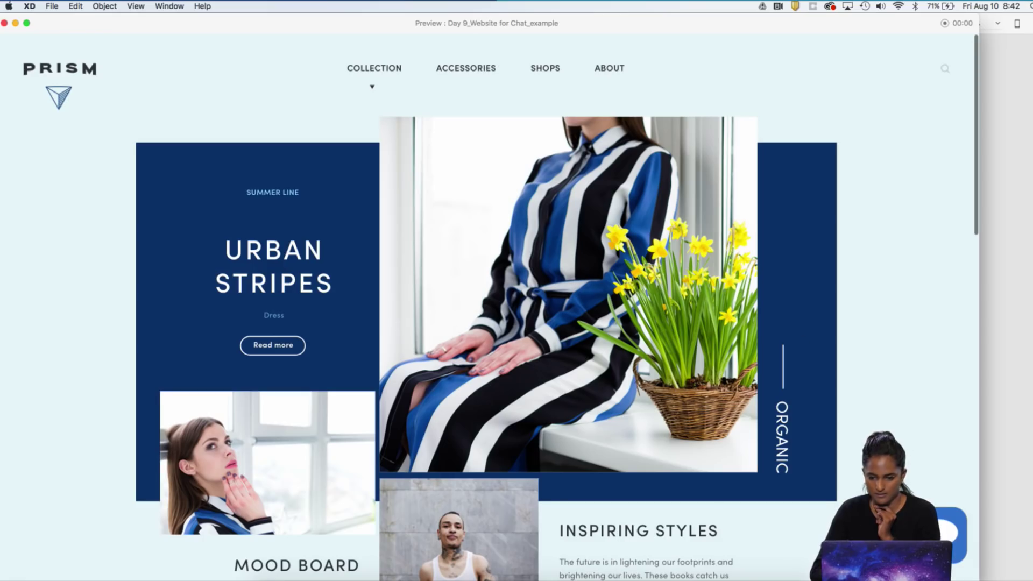
click(948, 534)
click(948, 534)
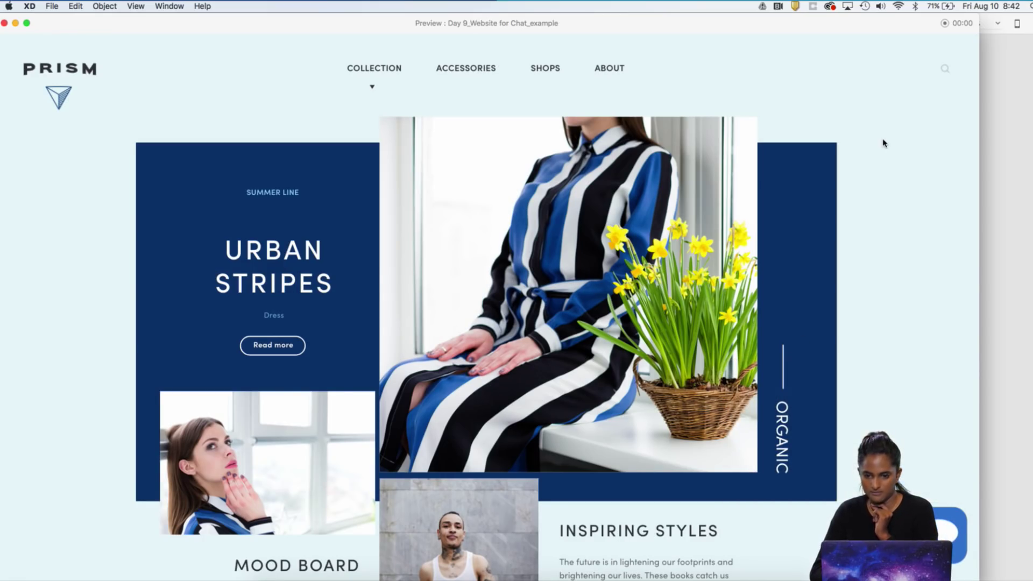
- Close the preview and delete the Artboard – 1 artboard holding the earlier chat window draft
click(4, 23)
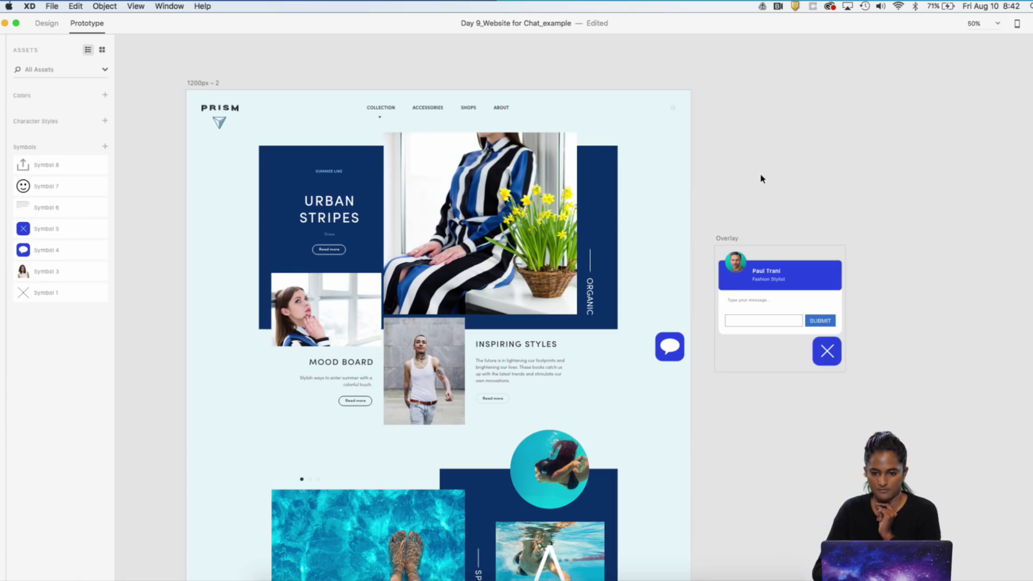
key(super+minus)
scroll(761, 178, up, 5)
scroll(761, 178, down, 1)
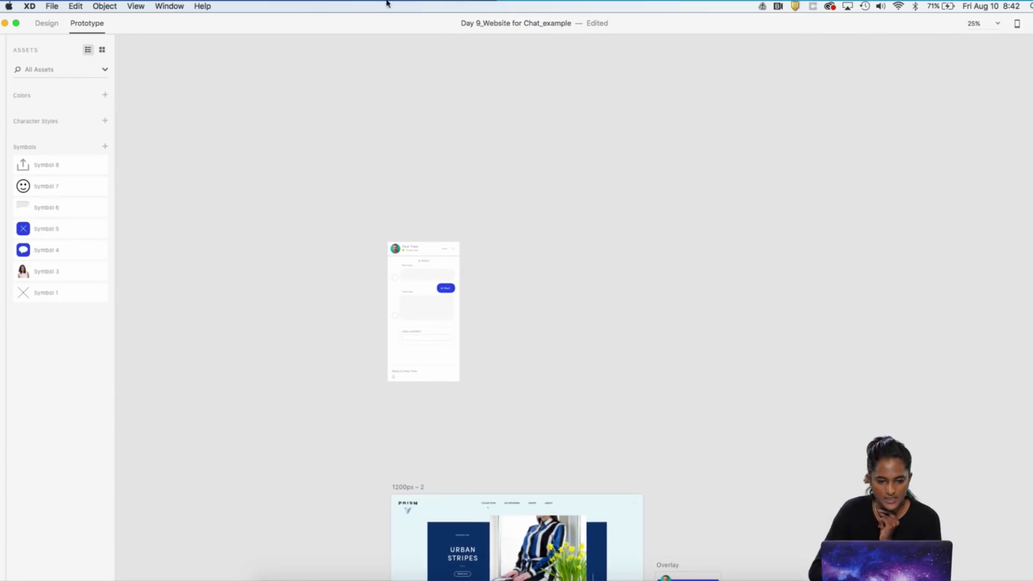
click(54, 24)
scroll(722, 360, down, 10)
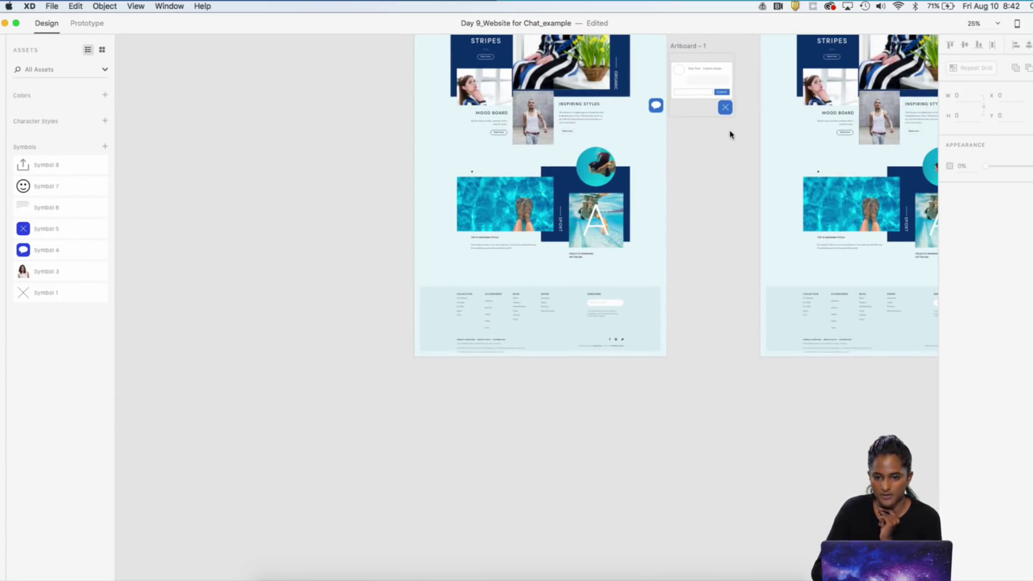
click(706, 49)
key(Delete)
scroll(681, 161, up, 15)
scroll(671, 238, down, 5)
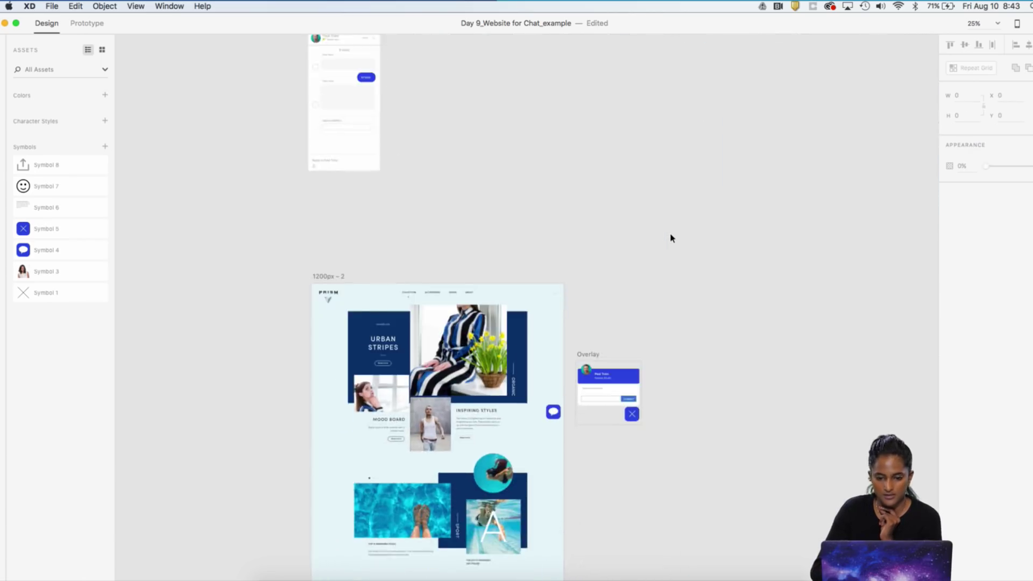
- Check the overlay link from the landing page's chat icon and its available target artboards, keeping Overlay as the target
key(super+equal)
scroll(671, 238, down, 3)
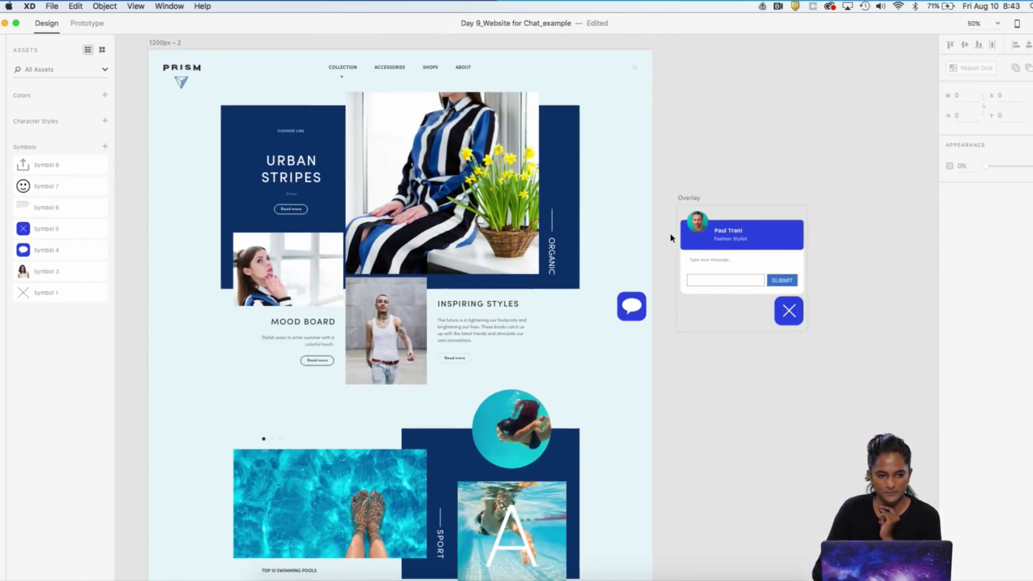
click(87, 23)
scroll(590, 191, right, 2)
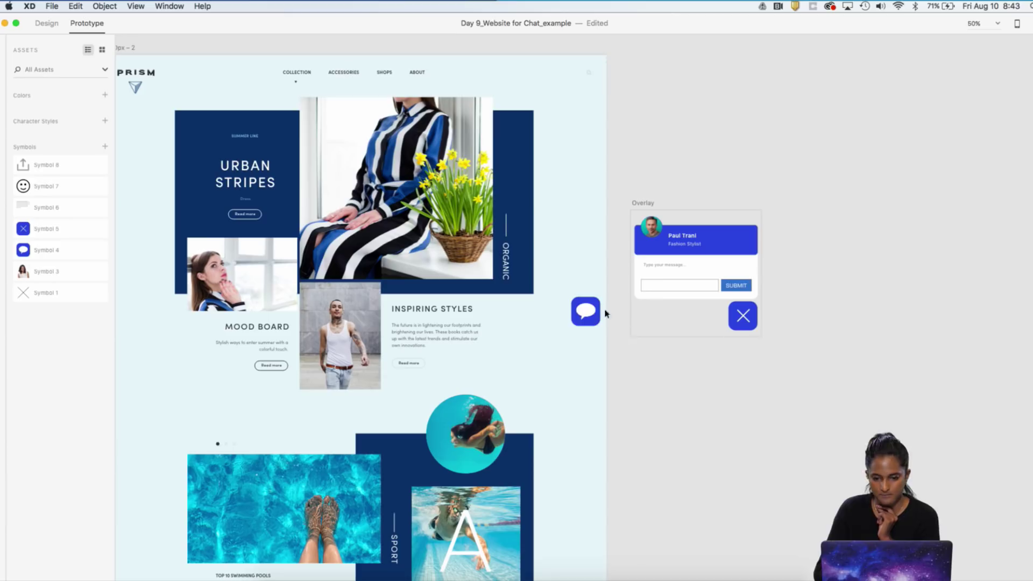
click(586, 311)
drag(604, 311, 628, 277)
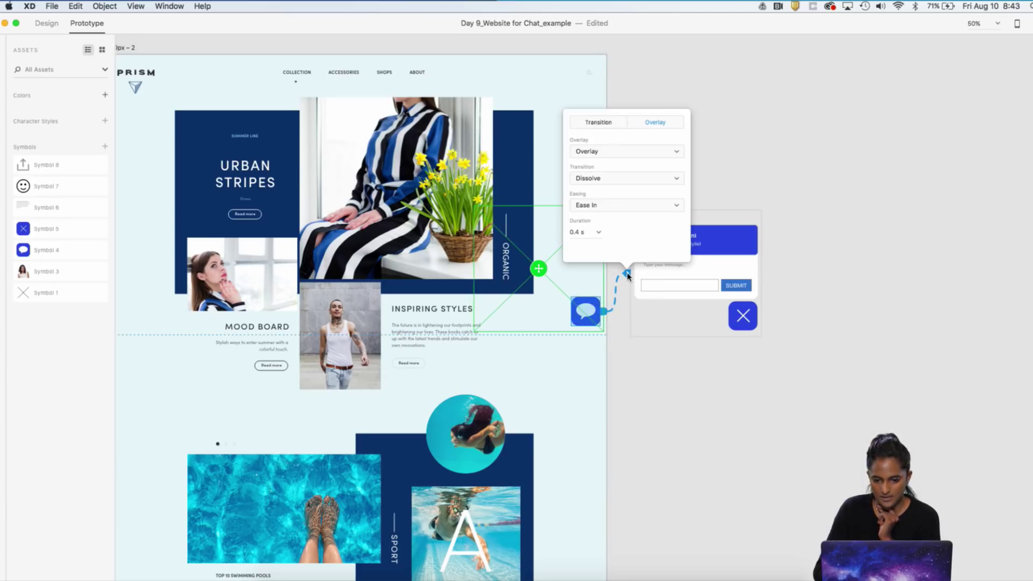
click(624, 154)
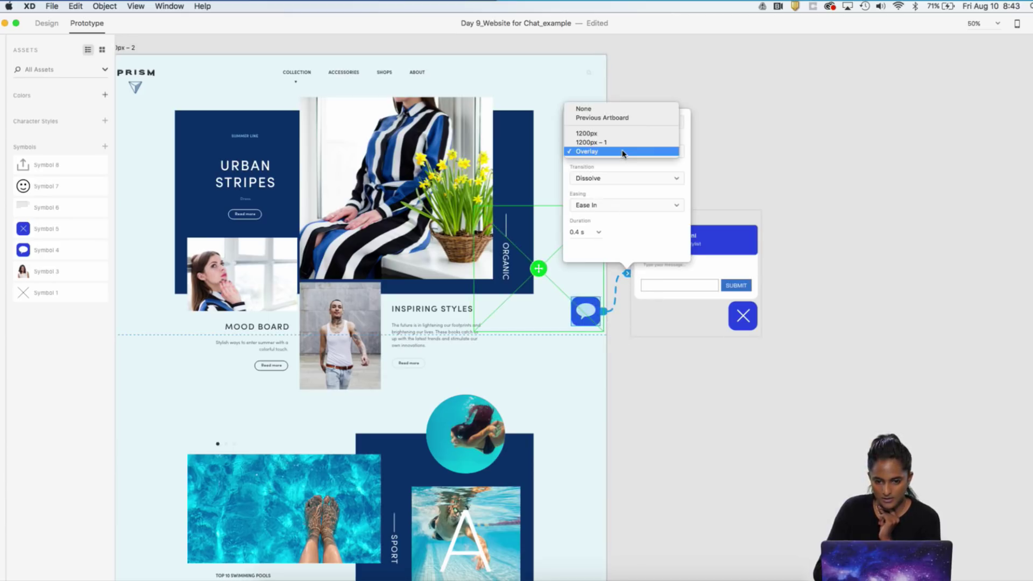
click(622, 152)
click(623, 153)
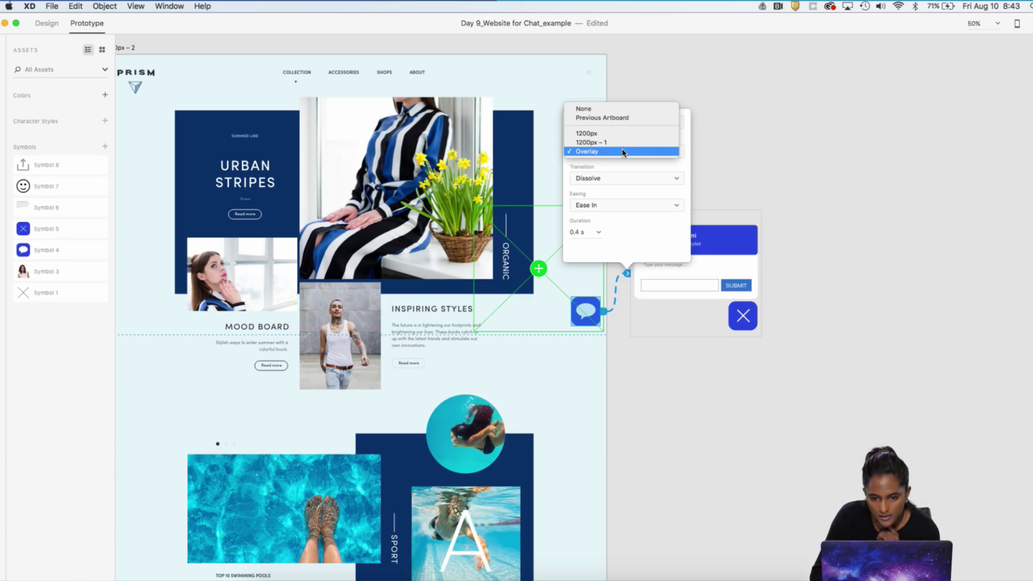
click(623, 152)
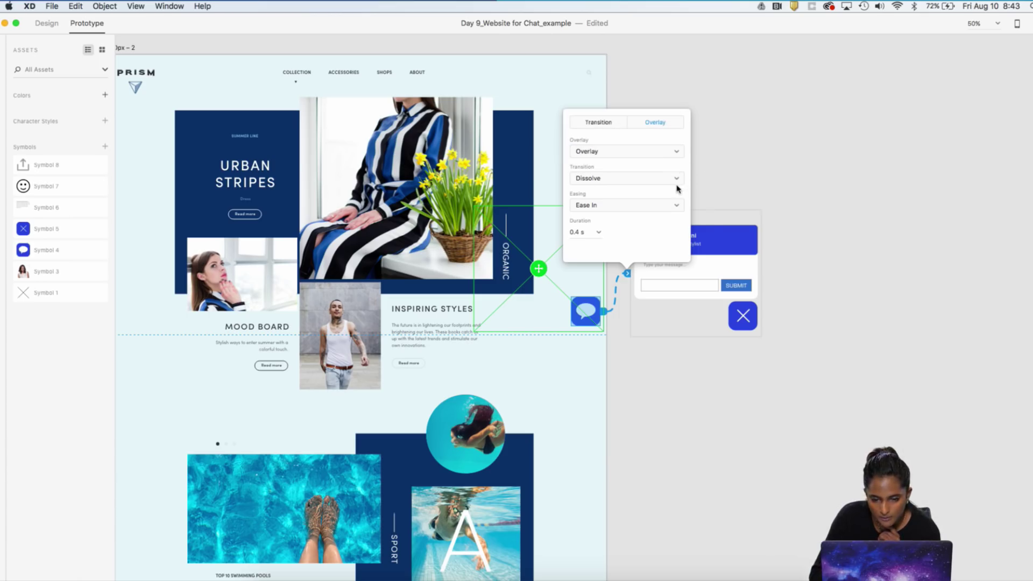
- Preview the landing page to check its fixed chat icon, and close the preview
click(782, 183)
key(super+Return)
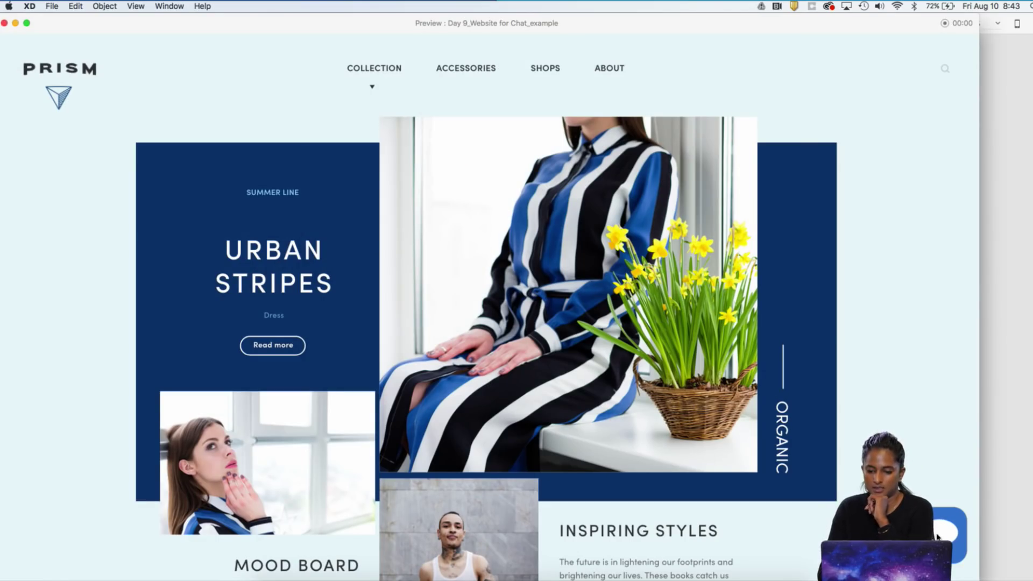
click(4, 23)
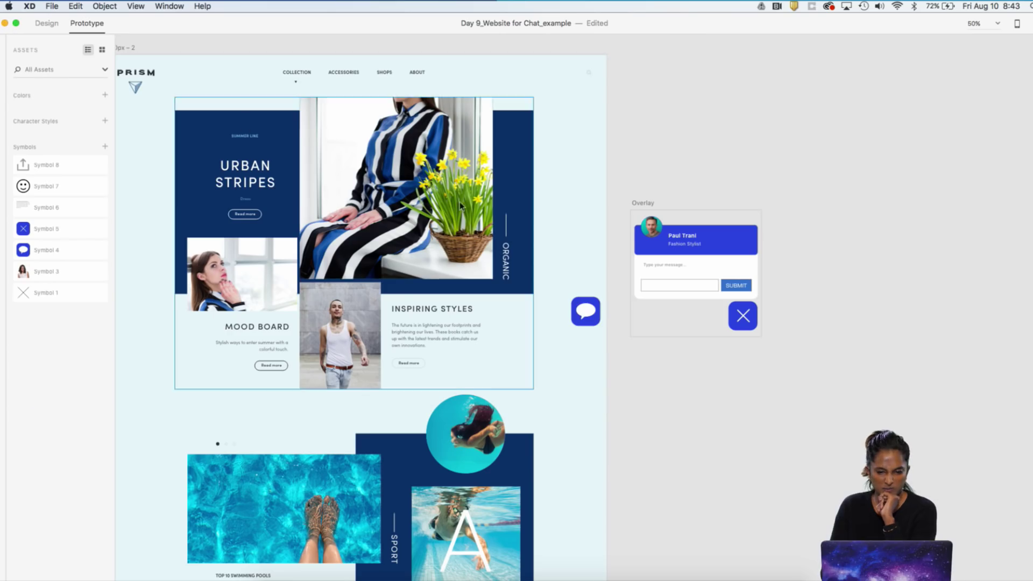
- Review the transition and target options of the chat icon's link, keeping Dissolve and Overlay
click(586, 311)
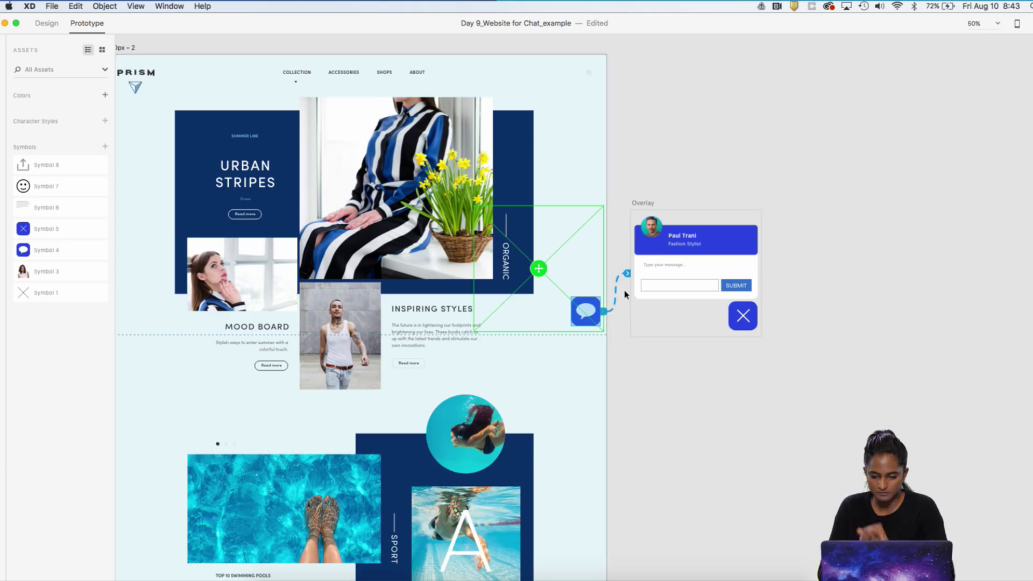
key(super+1)
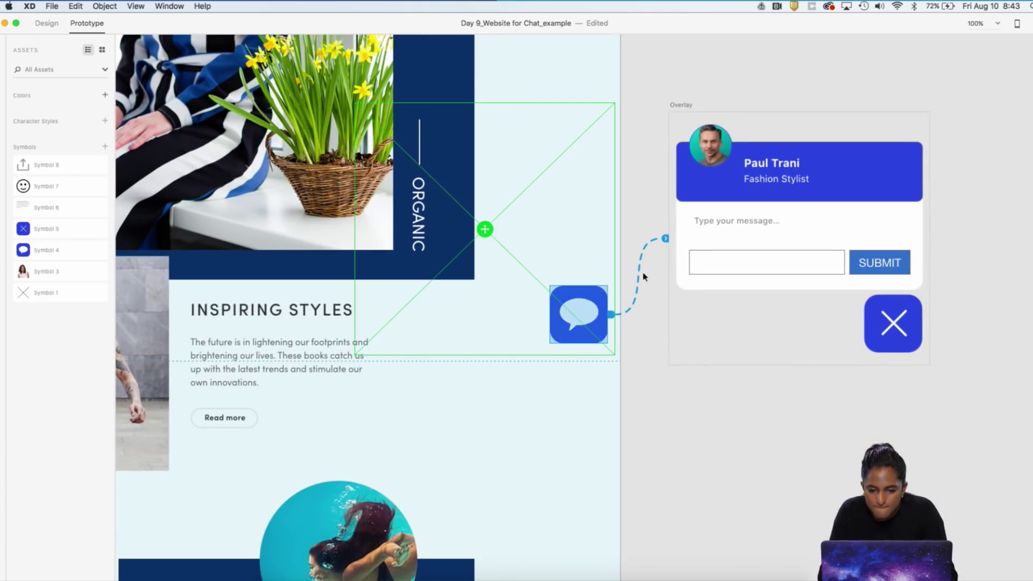
click(666, 239)
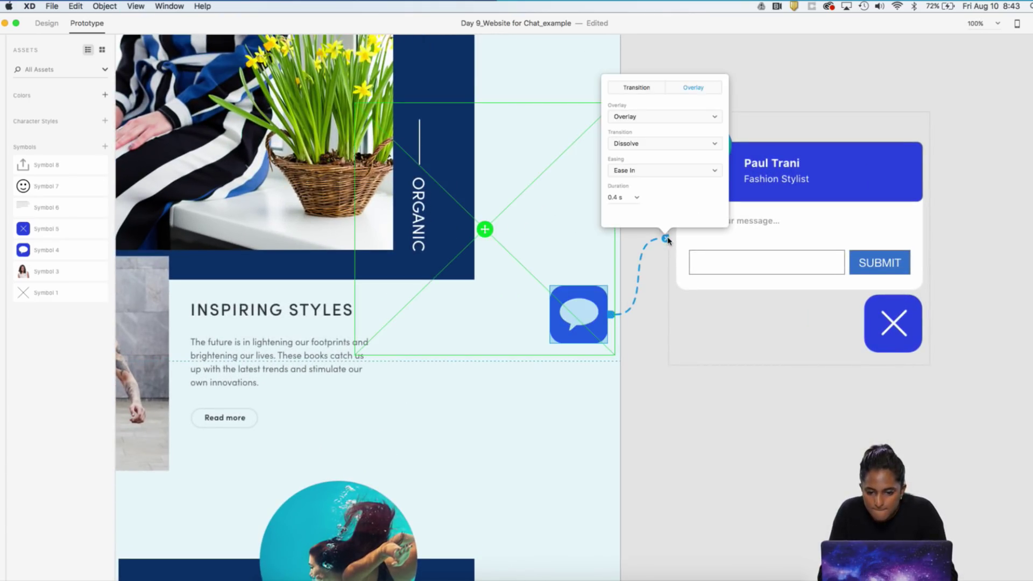
click(653, 144)
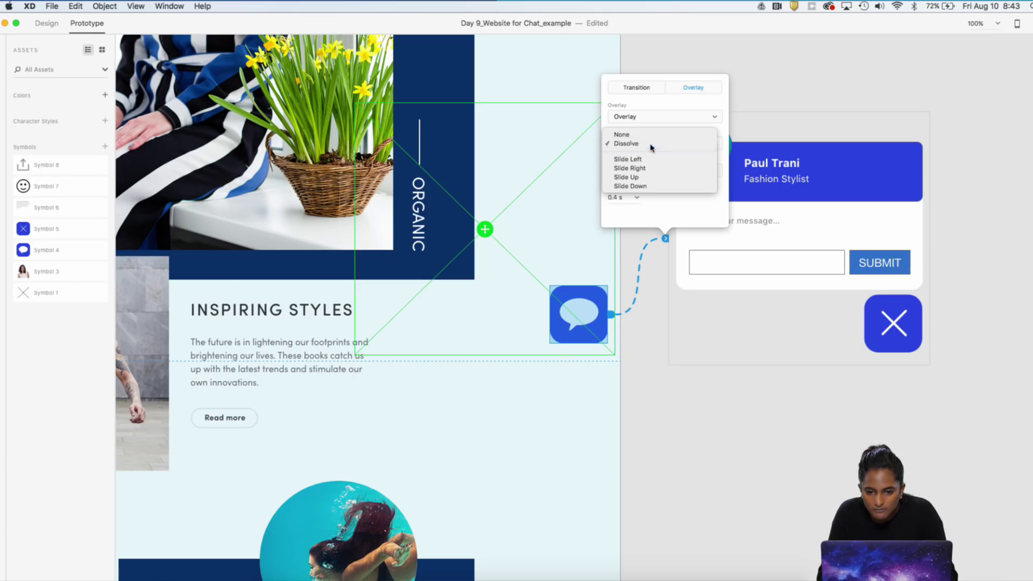
click(651, 144)
click(680, 116)
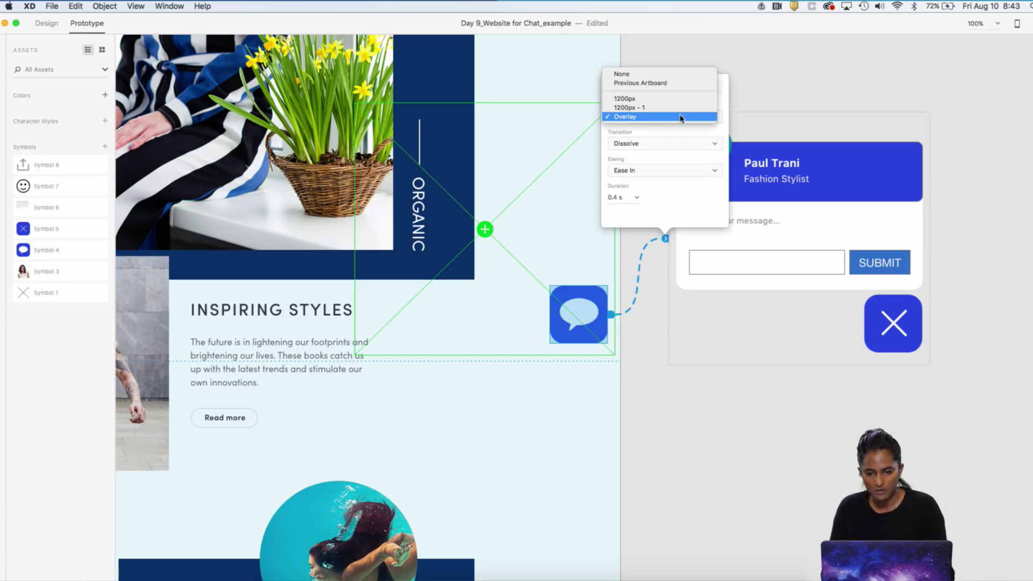
click(680, 115)
click(830, 67)
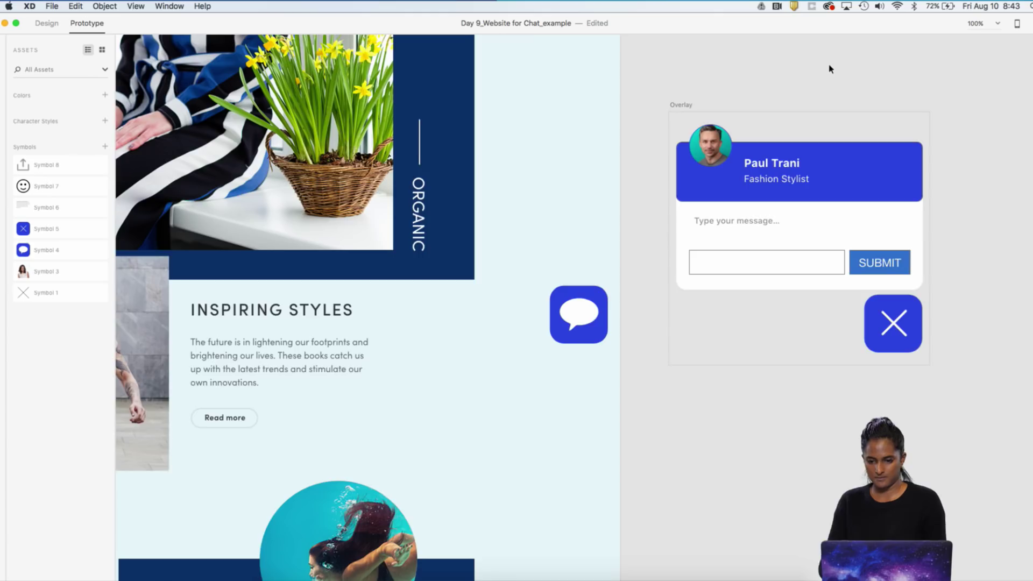
- Preview the landing page once more and close the preview window
key(super+minus)
key(super+Return)
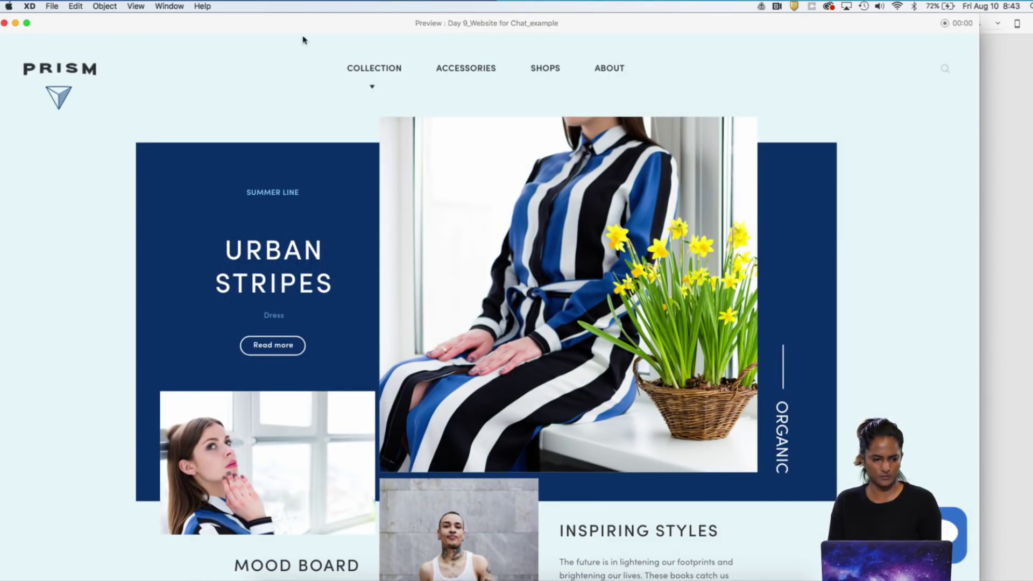
click(4, 23)
- Duplicate the 1200px – 2 landing page artboard and place the copy on the far side of the Overlay artboard
key(super+minus)
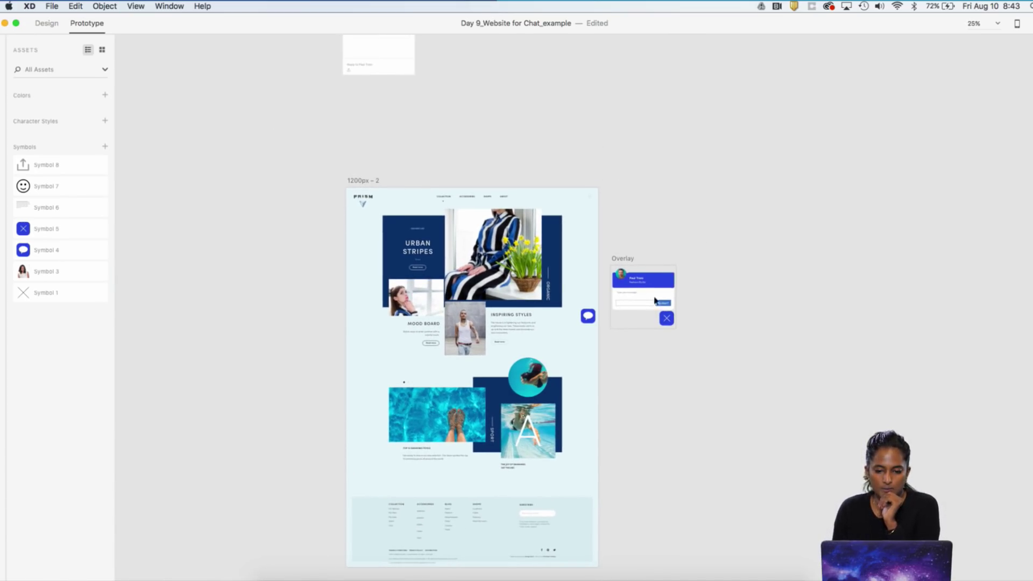
key(super+plus)
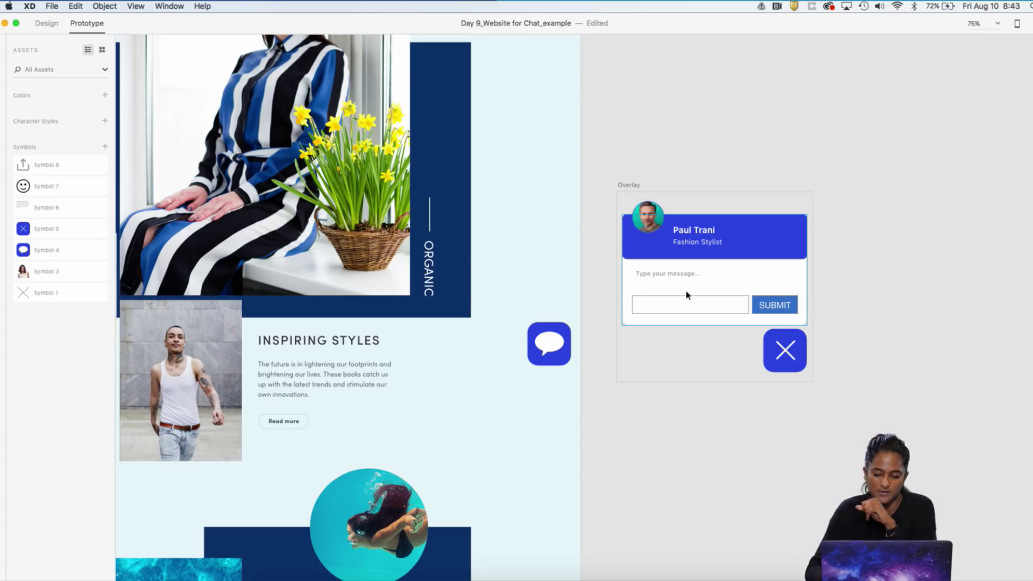
key(super+minus)
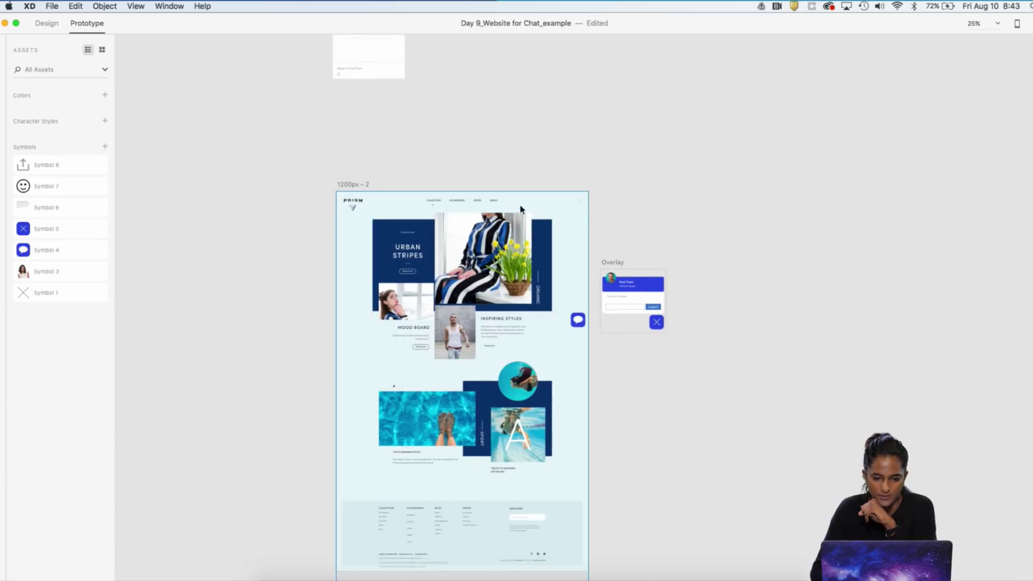
scroll(521, 209, right, 3)
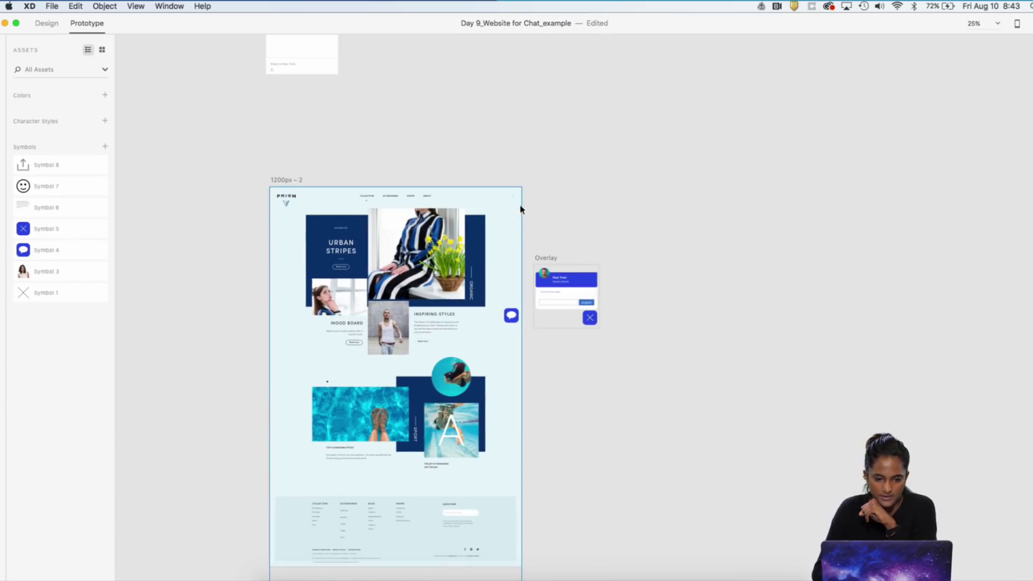
click(292, 182)
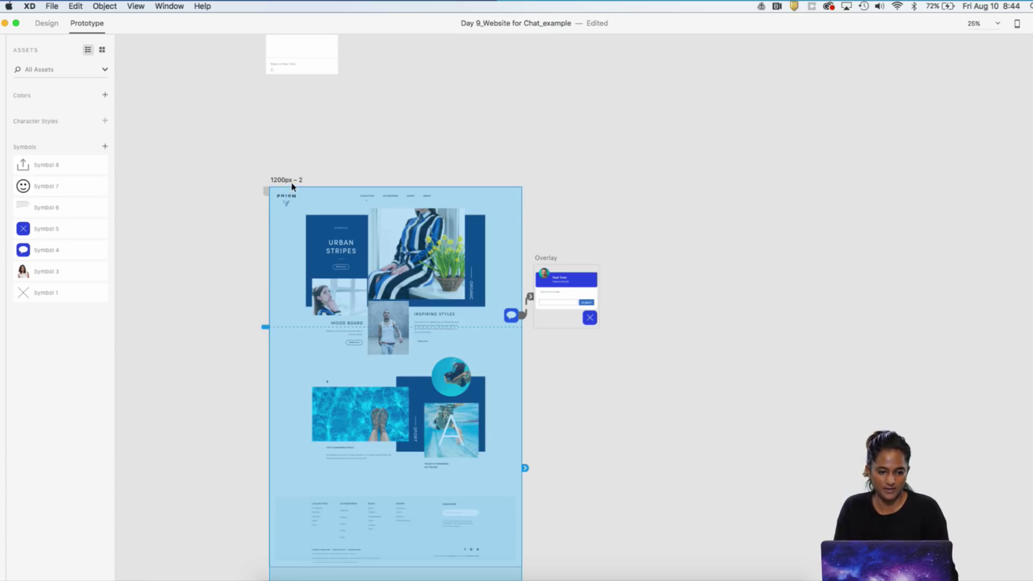
click(48, 24)
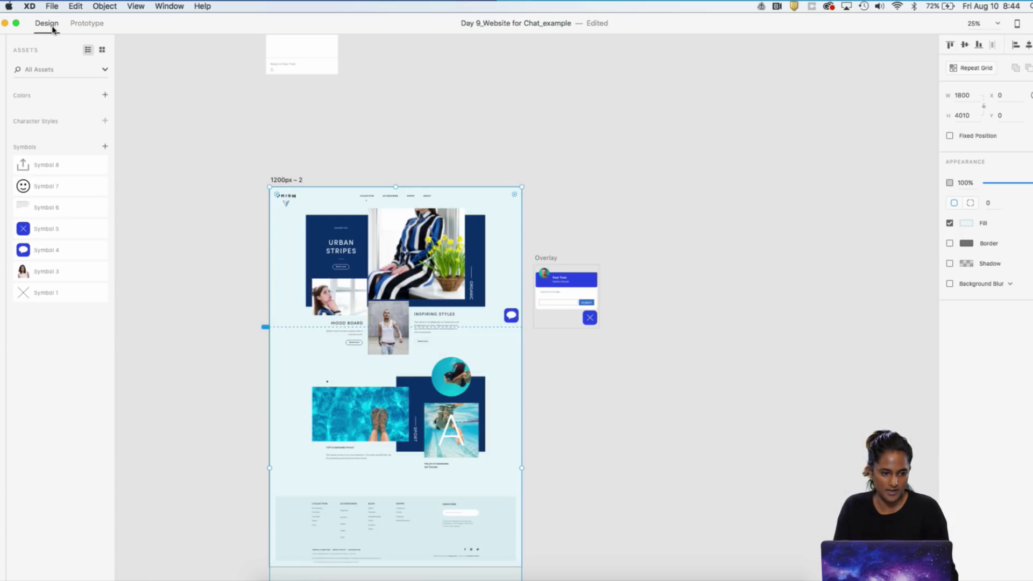
click(287, 181)
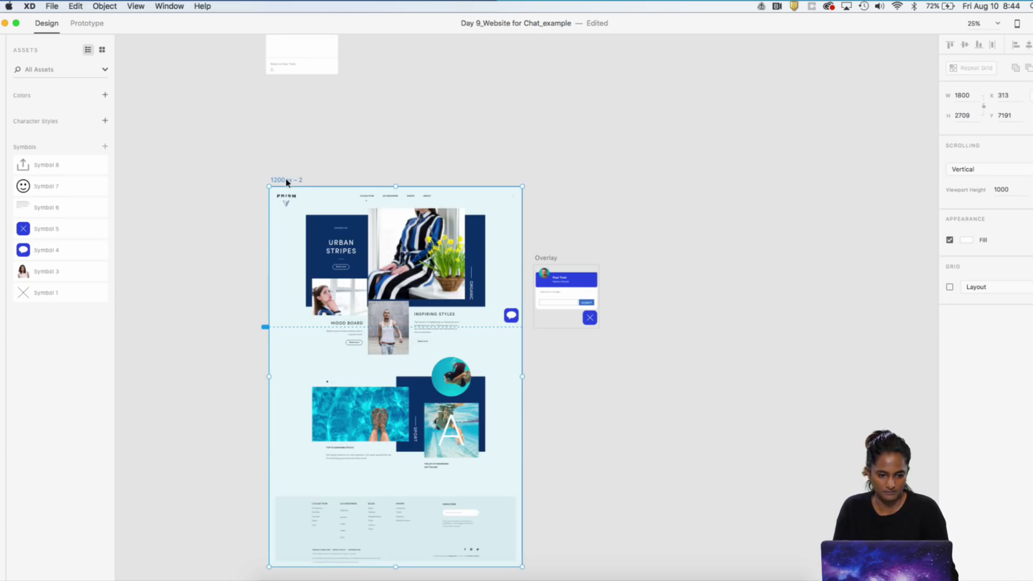
drag(287, 182, 638, 182)
click(623, 113)
scroll(622, 111, left, 1)
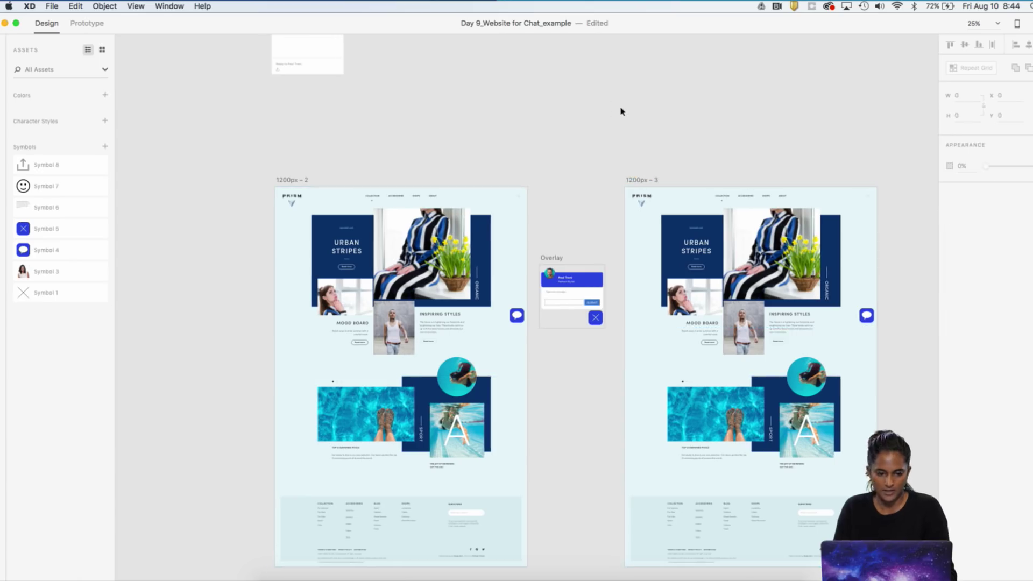
- Rename the original 1200px – 2 landing page artboard as "Artboard one_vertical scroling"
key(super+equal)
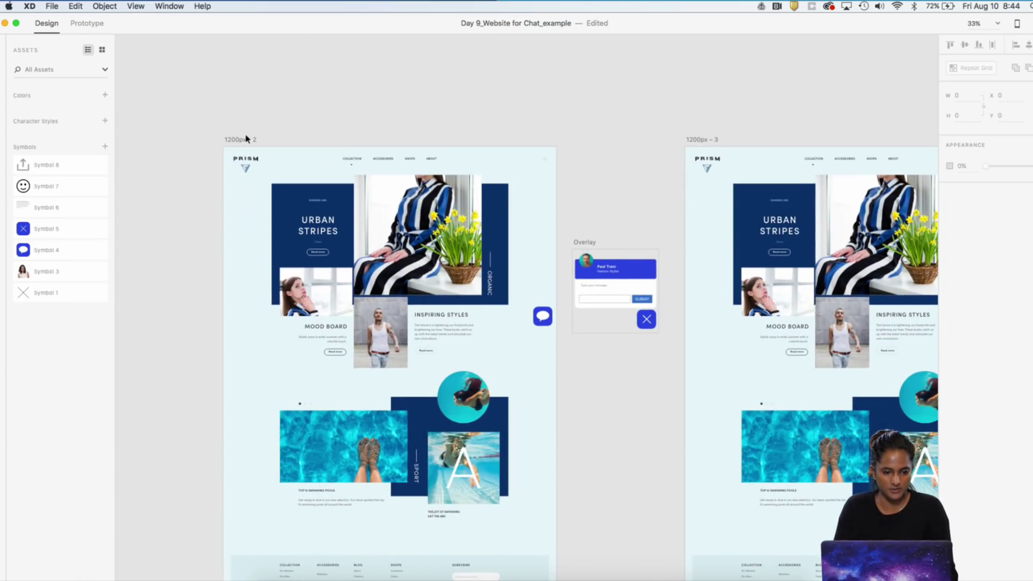
double_click(251, 140)
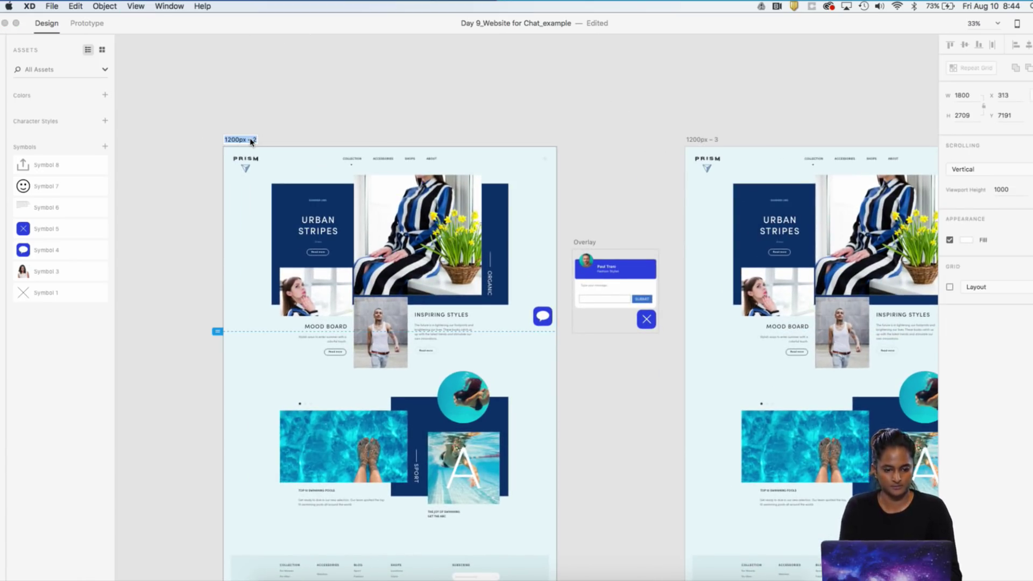
text(Artboard)
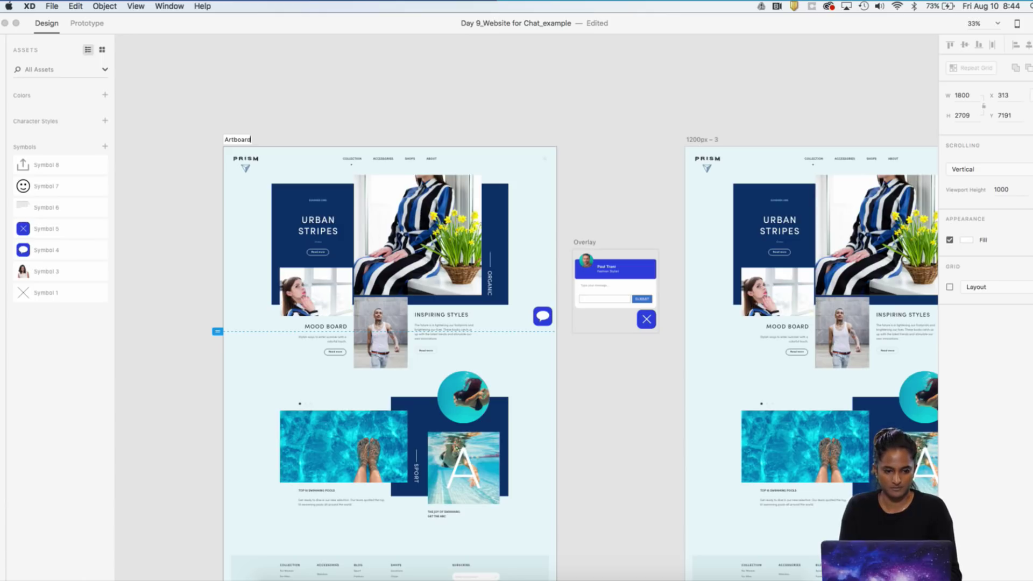
text( one_vertical scroling)
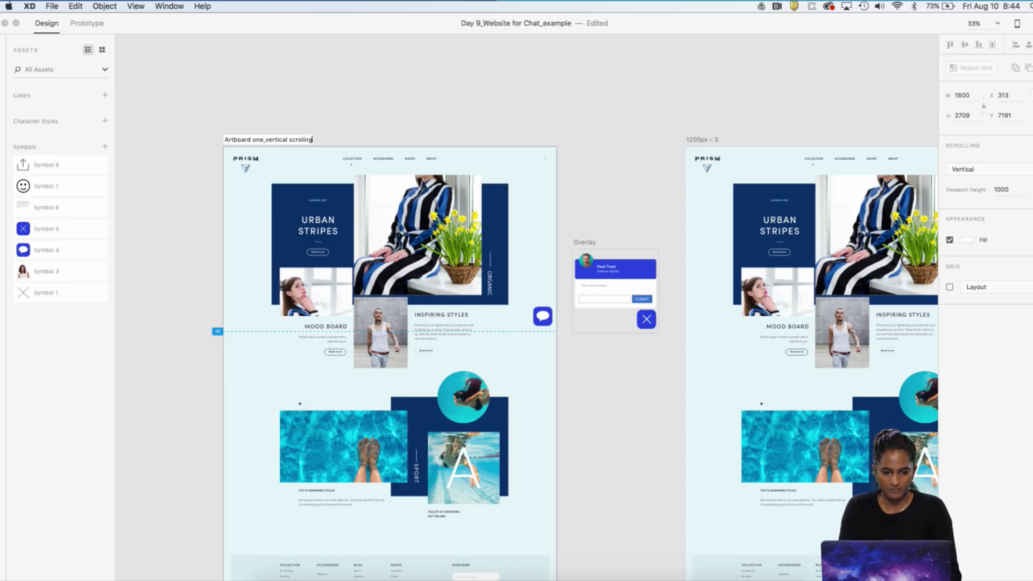
key(Return)
- Rename the Overlay artboard with the fashion stylist's full name followed by "chat bubble"
key(super+equal)
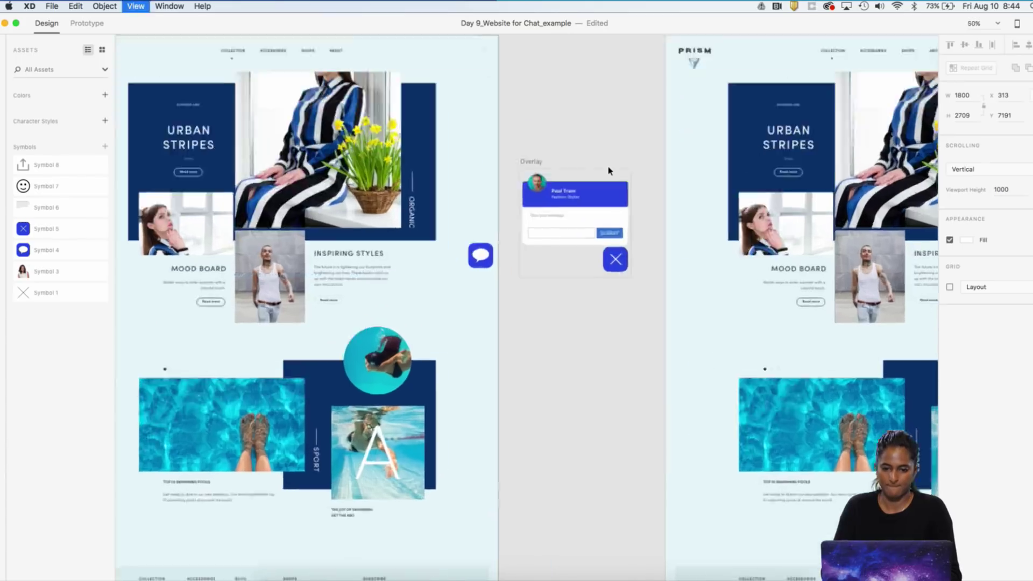
key(super+equal)
double_click(483, 198)
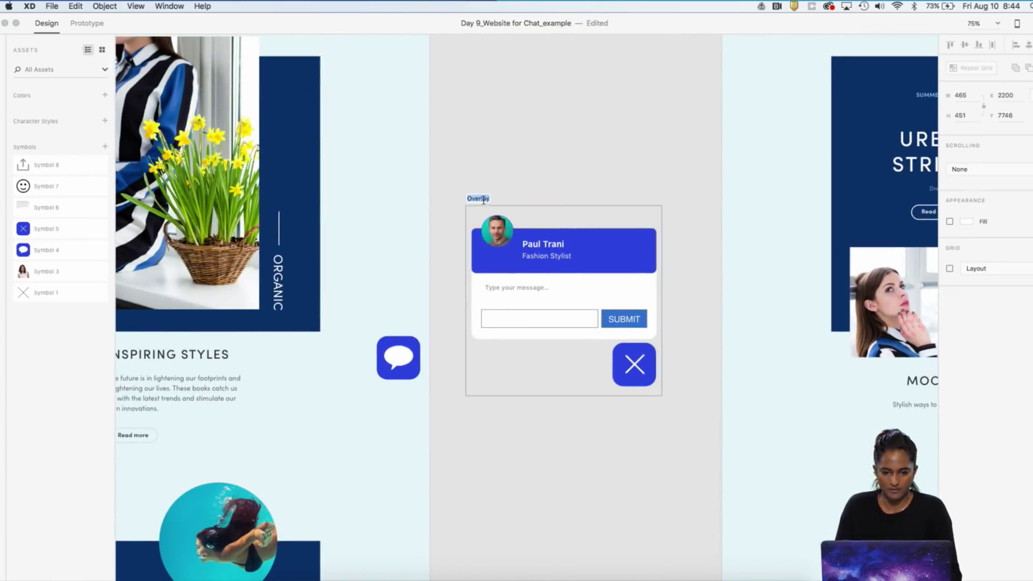
text(Paul trani chat)
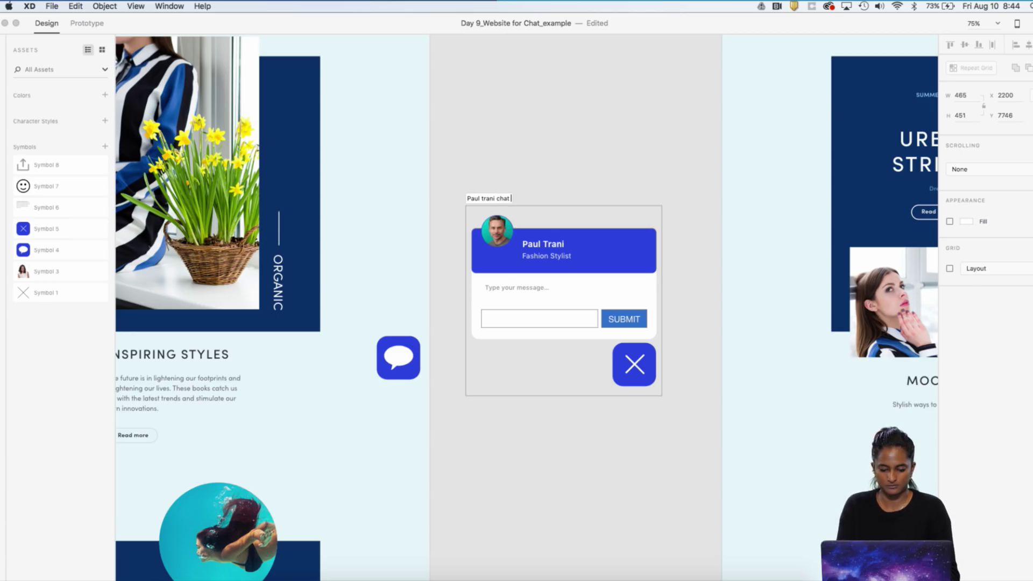
text( bubble)
key(Return)
scroll(558, 147, right, 5)
scroll(558, 147, up, 3)
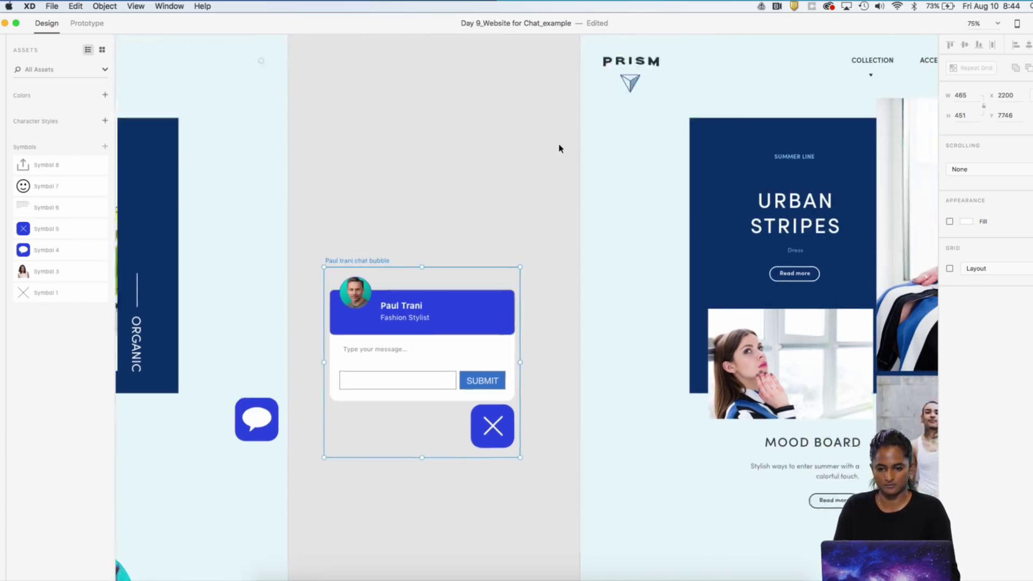
- Rename the duplicated landing page artboard, 1200px – 3, as "Full Chat"
click(495, 111)
double_click(495, 111)
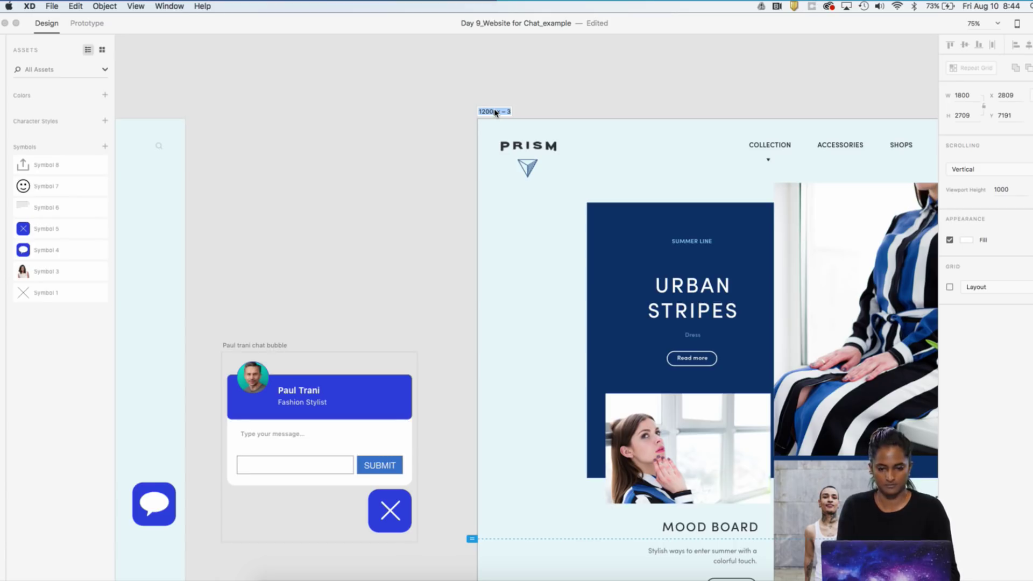
text(V)
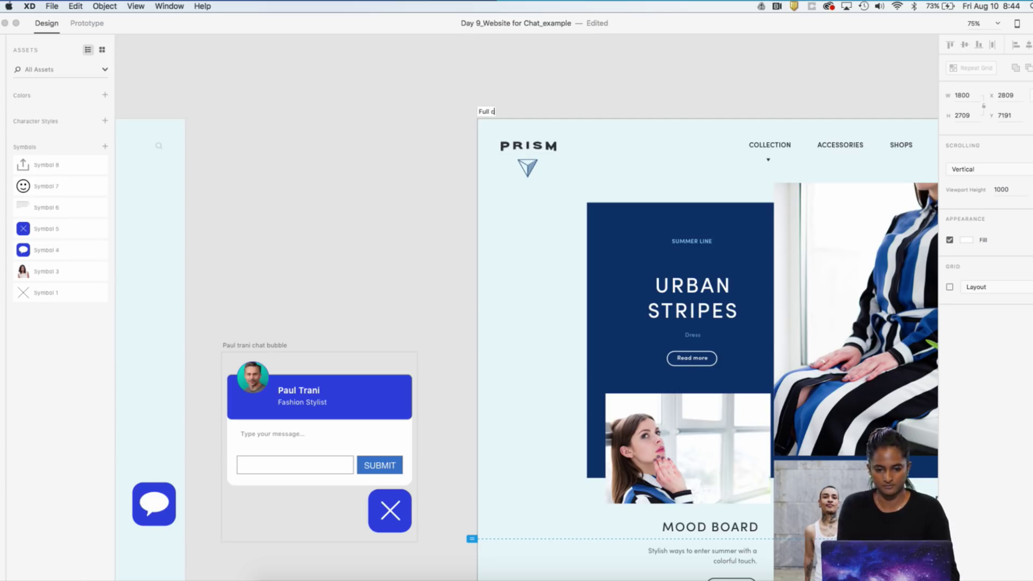
key(Return)
click(605, 92)
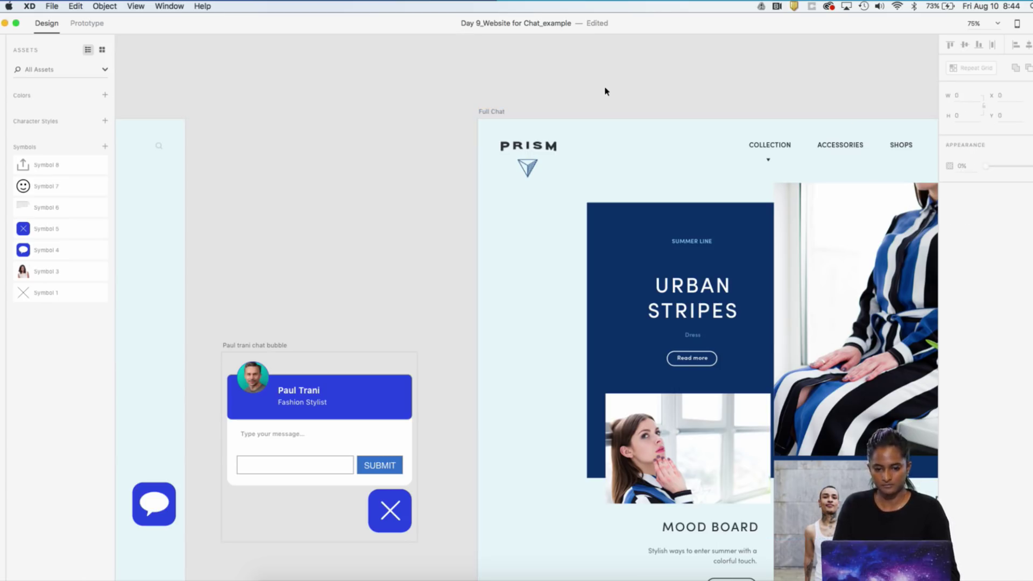
- Move the full chat conversation panel from above the landing pages to the empty canvas just right of the Full Chat artboard
key(super+minus)
key(super+minus)
scroll(605, 92, down, 3)
scroll(604, 92, right, 3)
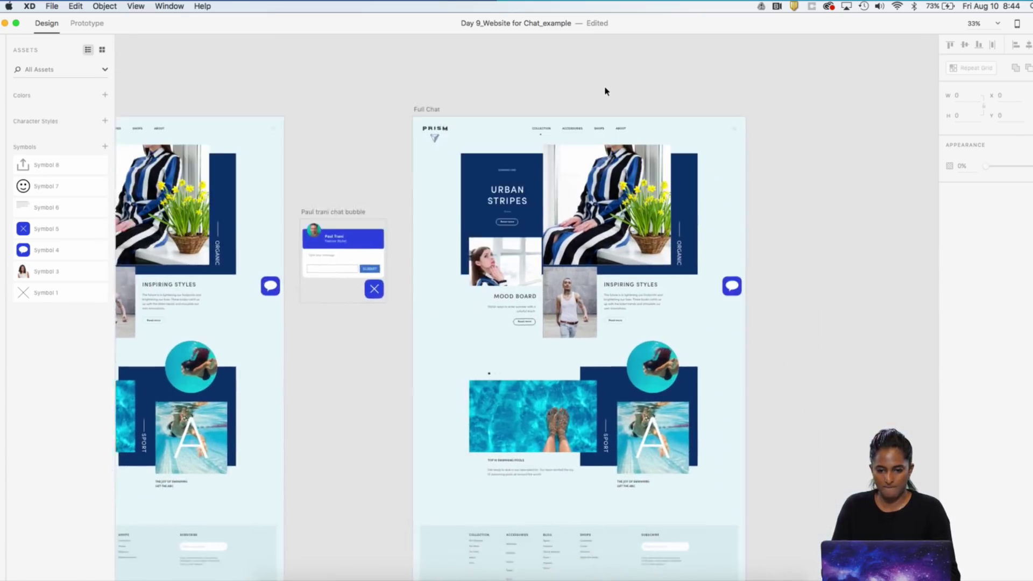
key(super+minus)
scroll(604, 92, up, 3)
scroll(605, 92, left, 1)
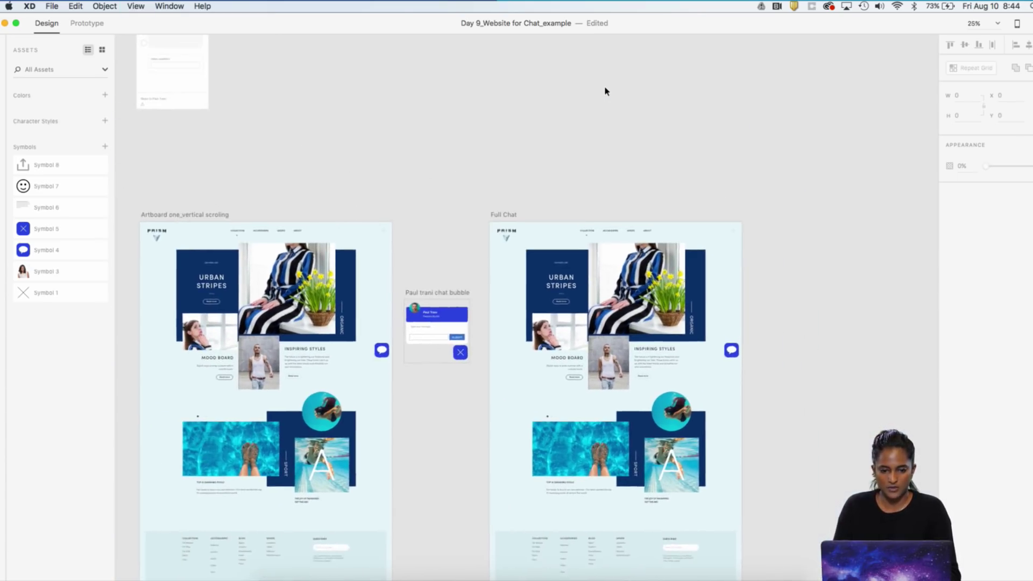
drag(290, 183, 807, 286)
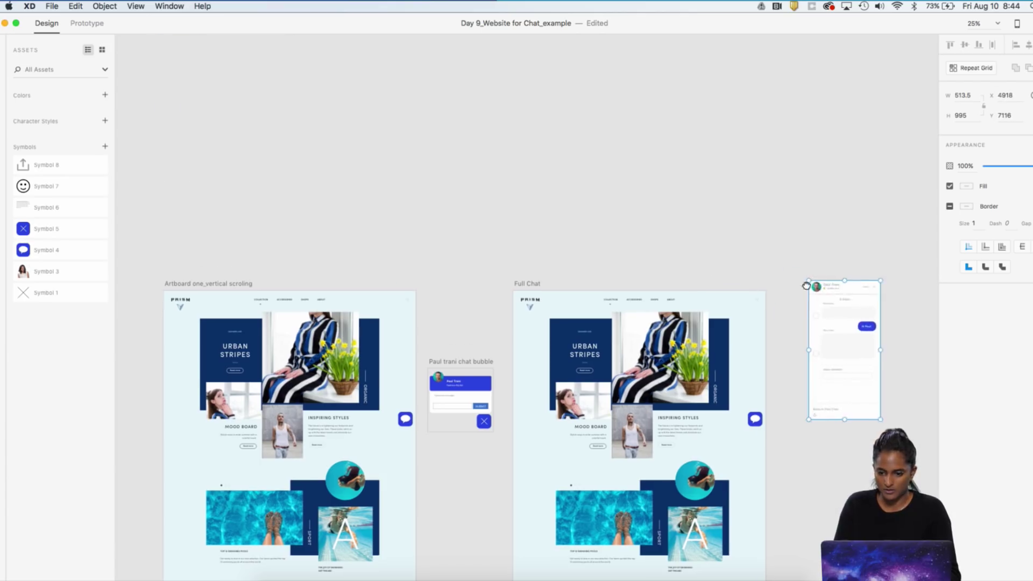
- Place the chat conversation panel in the upper-right corner of the Full Chat artboard, at about X 1287, Y 0
scroll(653, 143, down, 3)
scroll(652, 143, right, 3)
key(super+plus)
key(super+plus)
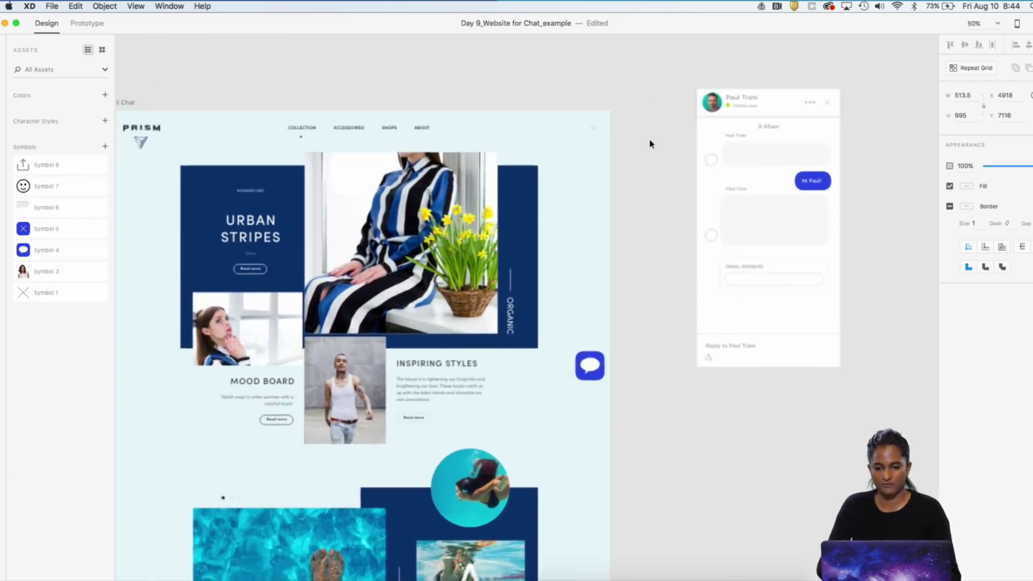
scroll(649, 140, down, 2)
scroll(648, 140, left, 3)
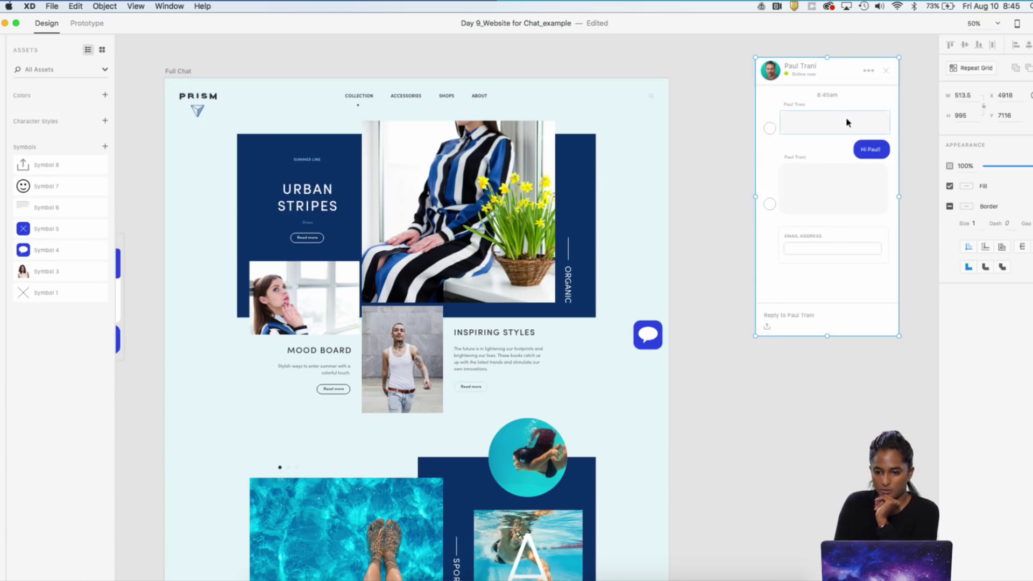
drag(846, 117, 618, 138)
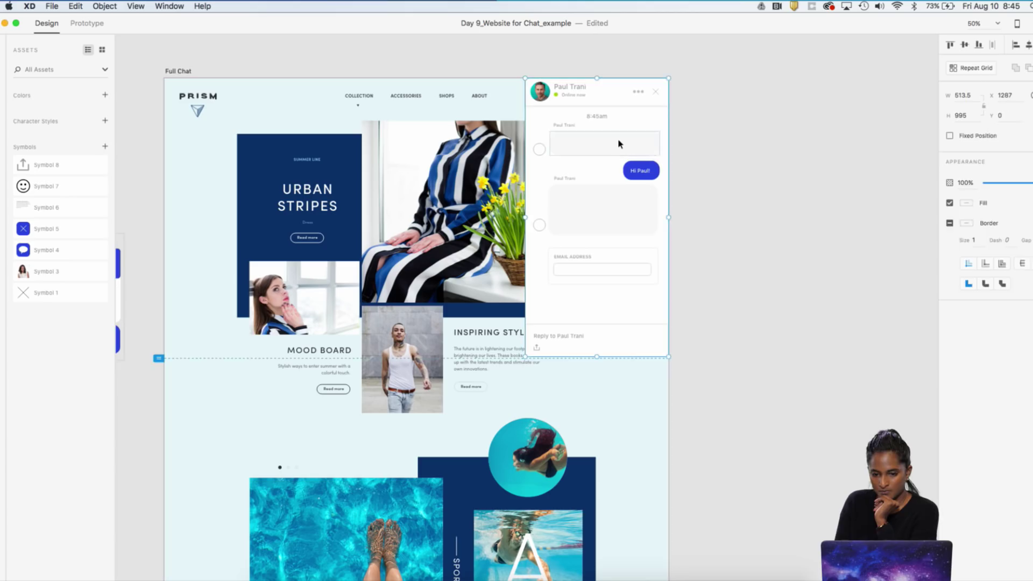
click(729, 181)
- Preview the Full Chat artboard and scroll the page down and back up to check how the chat panel behaves
scroll(729, 181, left, 3)
scroll(729, 181, up, 3)
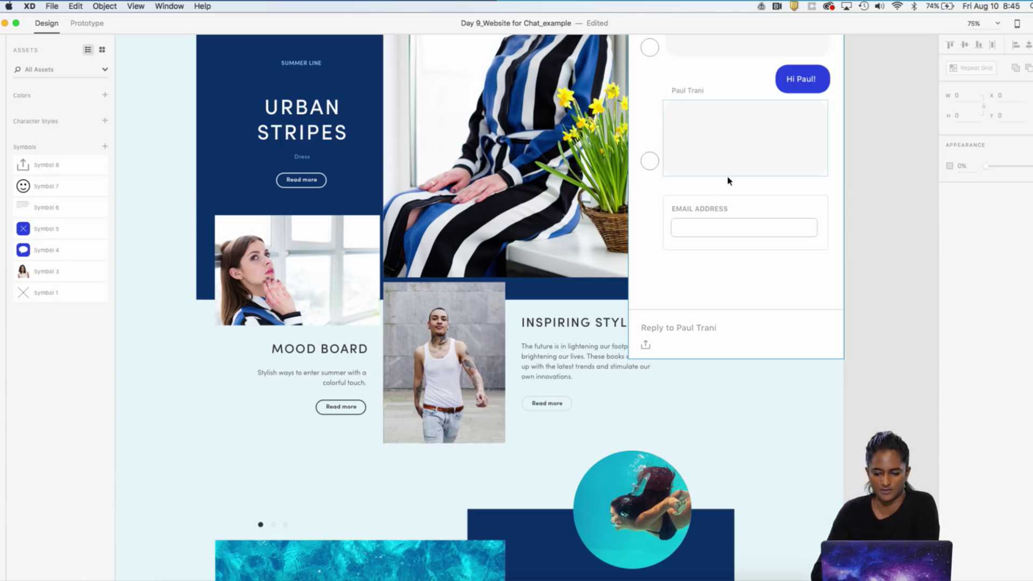
scroll(730, 181, down, 3)
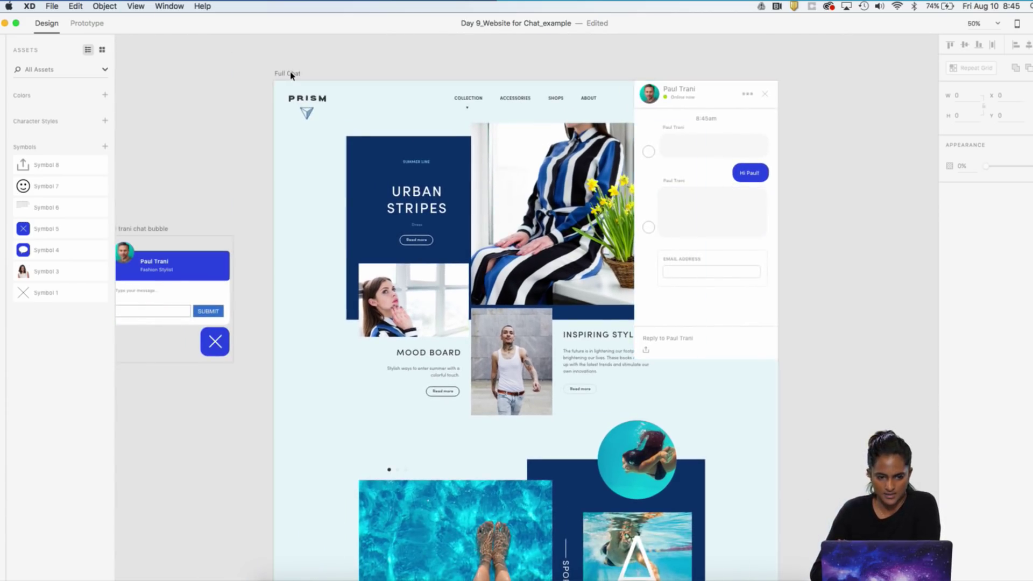
click(291, 75)
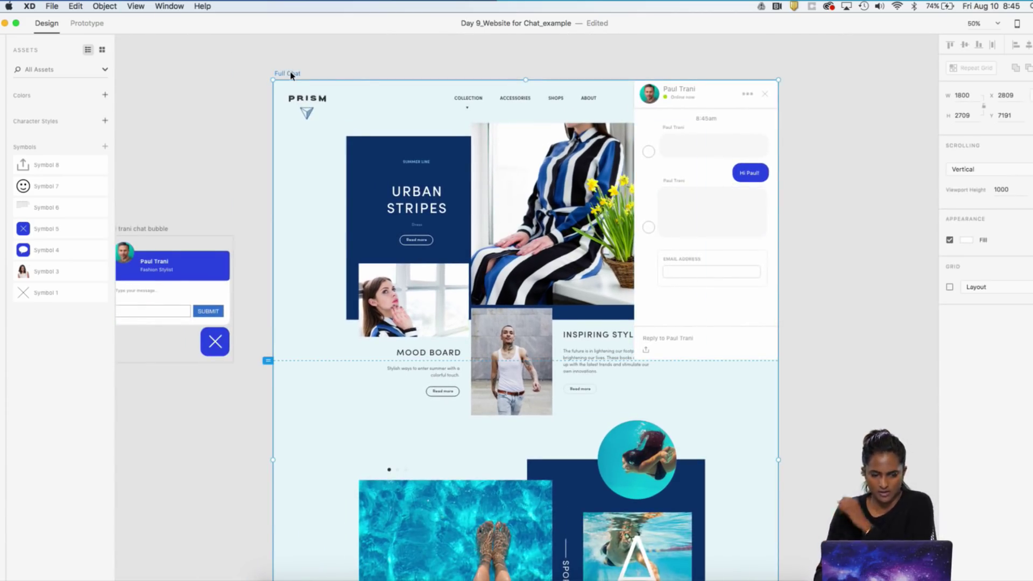
key(super+Return)
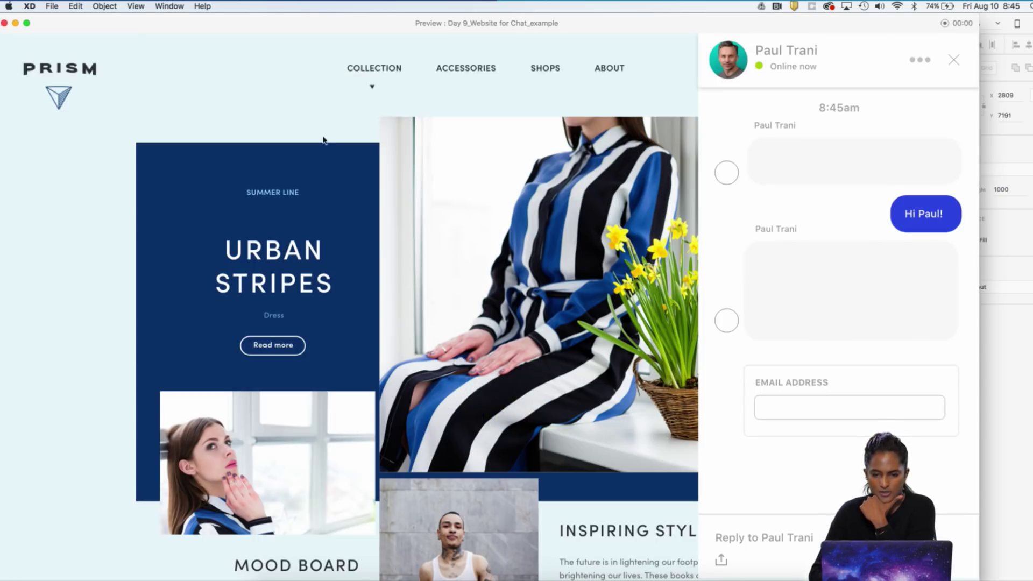
scroll(326, 153, down, 6)
scroll(328, 166, down, 10)
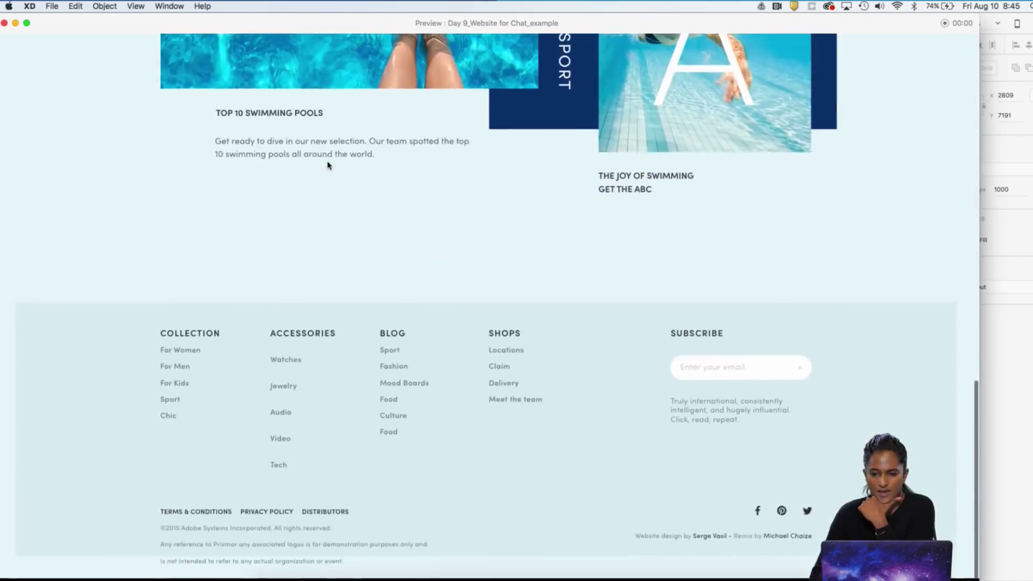
scroll(328, 165, up, 15)
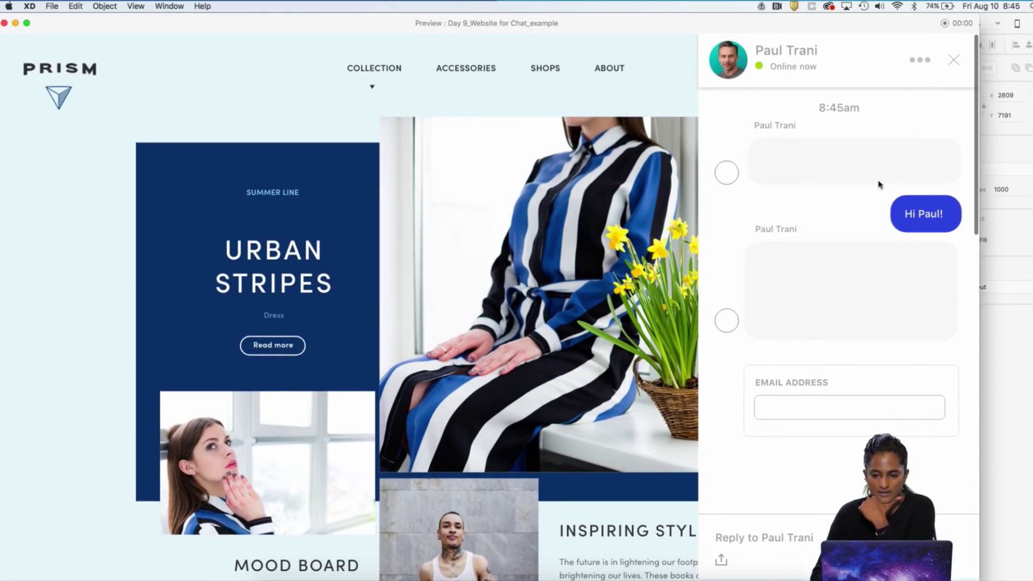
scroll(801, 291, down, 10)
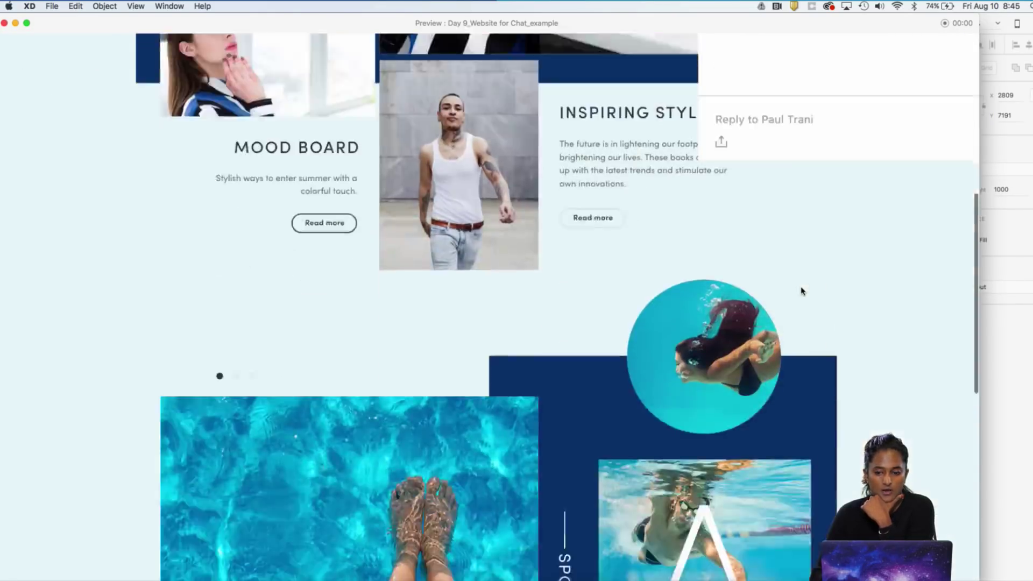
scroll(801, 292, up, 12)
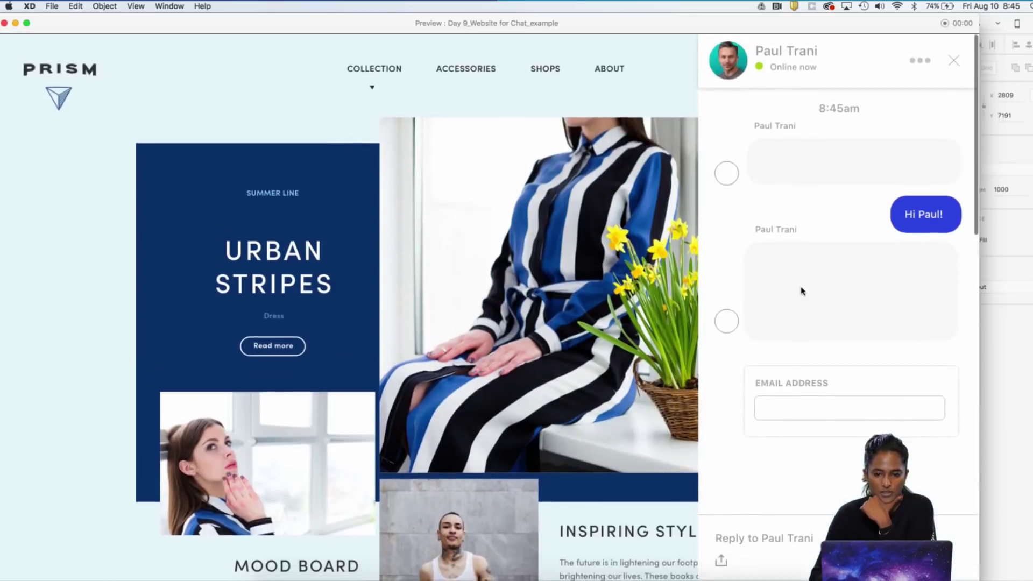
- Close the preview and turn on Fixed Position for the chat panel on the Full Chat artboard
click(4, 23)
click(805, 120)
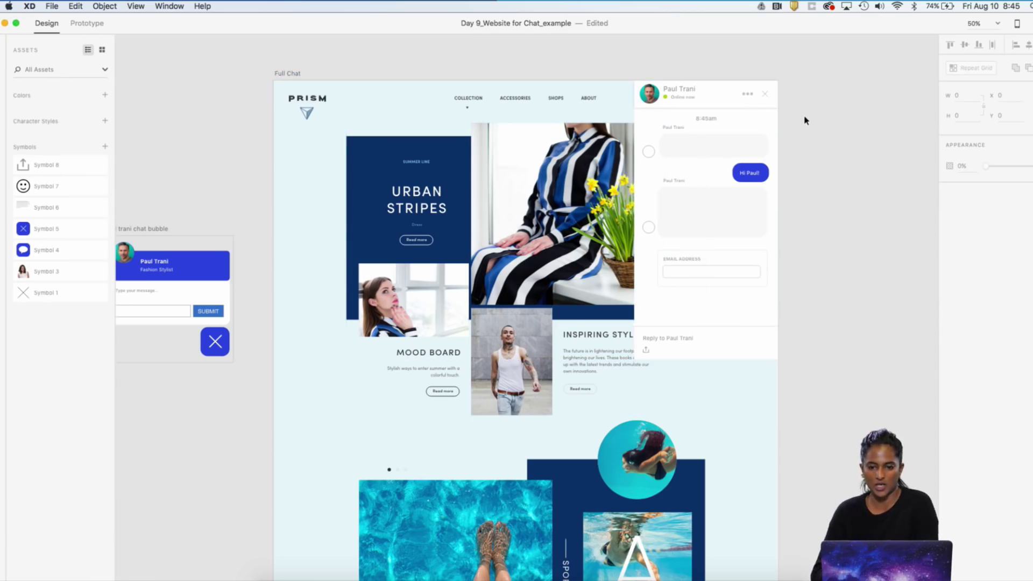
scroll(583, 111, down, 5)
scroll(583, 111, right, 5)
scroll(583, 111, up, 3)
scroll(588, 79, down, 3)
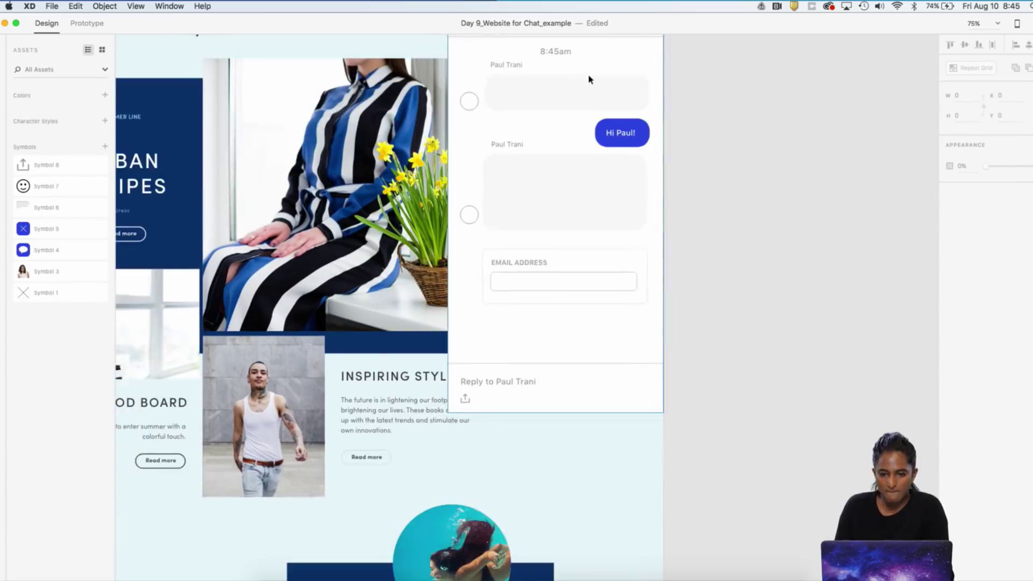
scroll(588, 80, up, 3)
scroll(589, 79, right, 1)
click(581, 63)
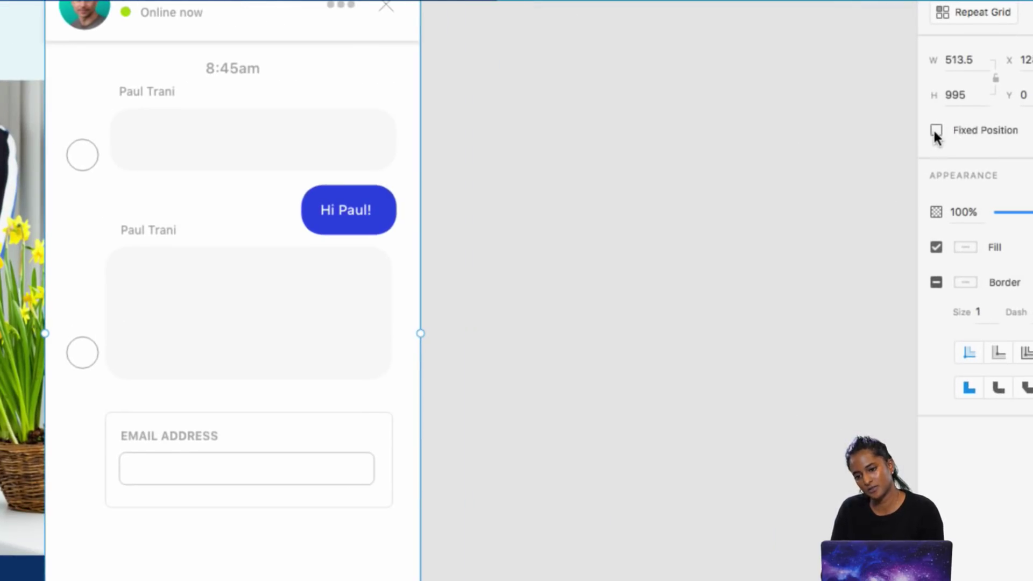
click(936, 131)
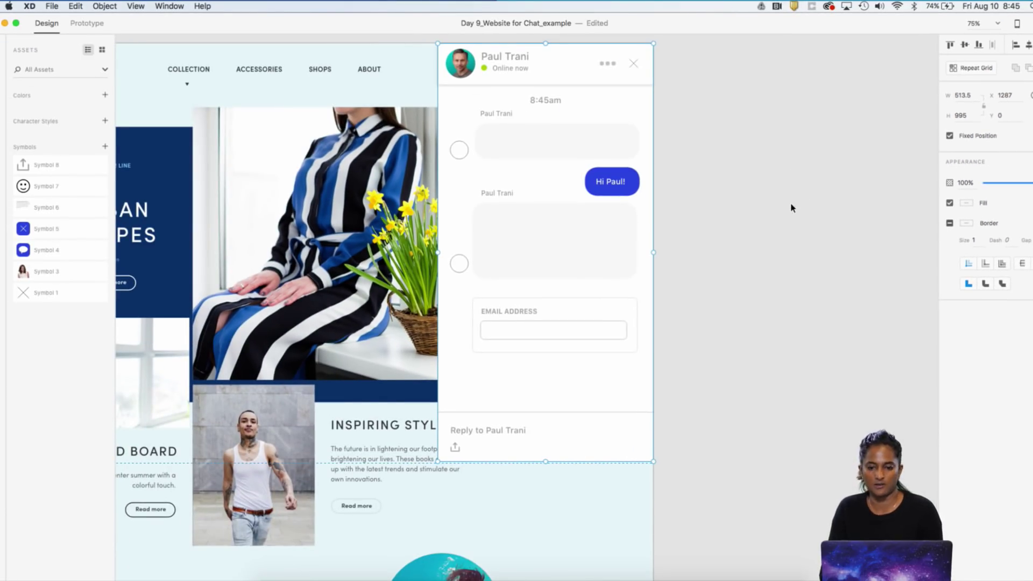
click(791, 208)
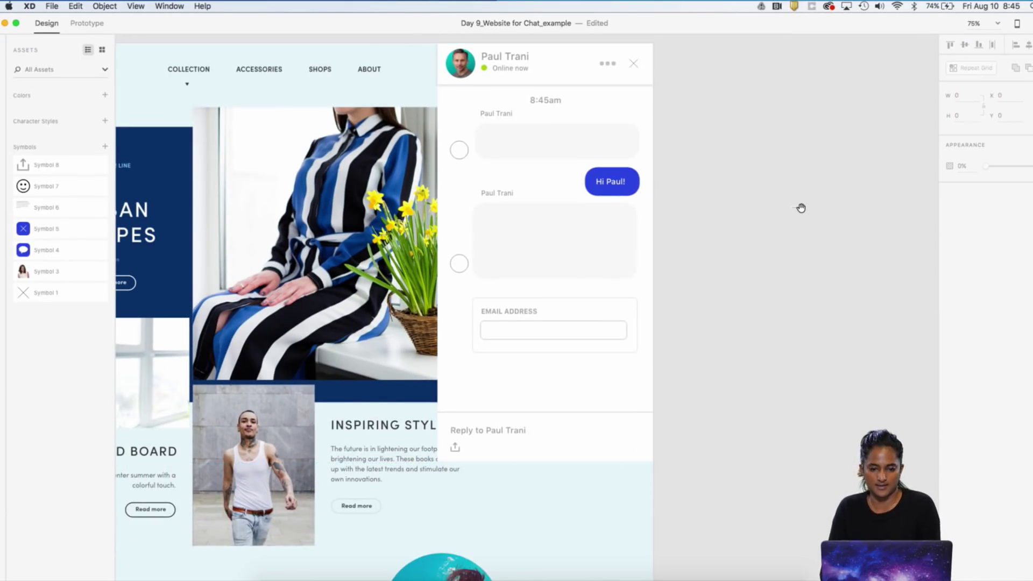
- Preview the Full Chat artboard and scroll through the whole page to check how the chat panel behaves, then close the preview
key(super+minus)
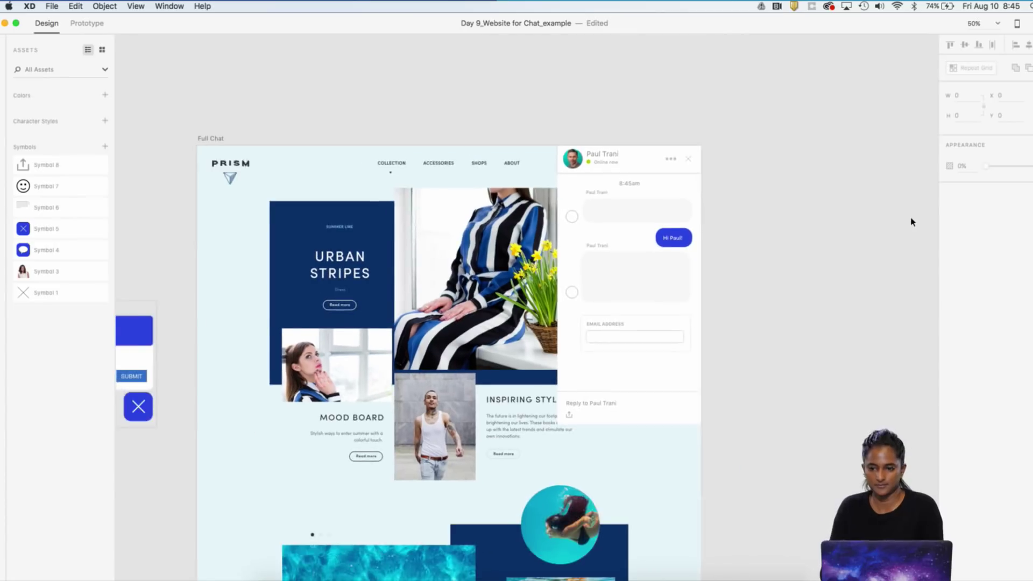
scroll(912, 222, down, 1)
click(230, 117)
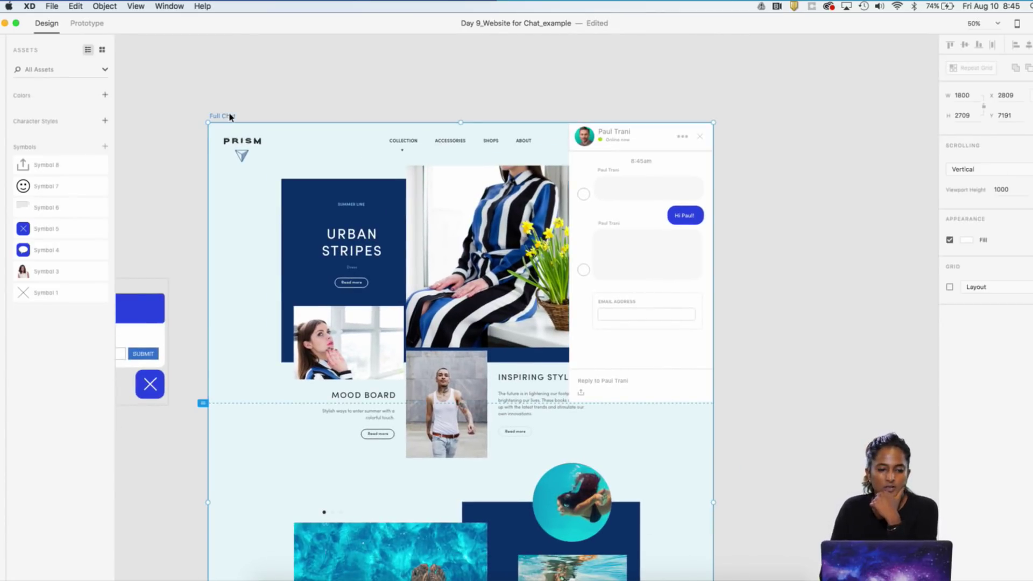
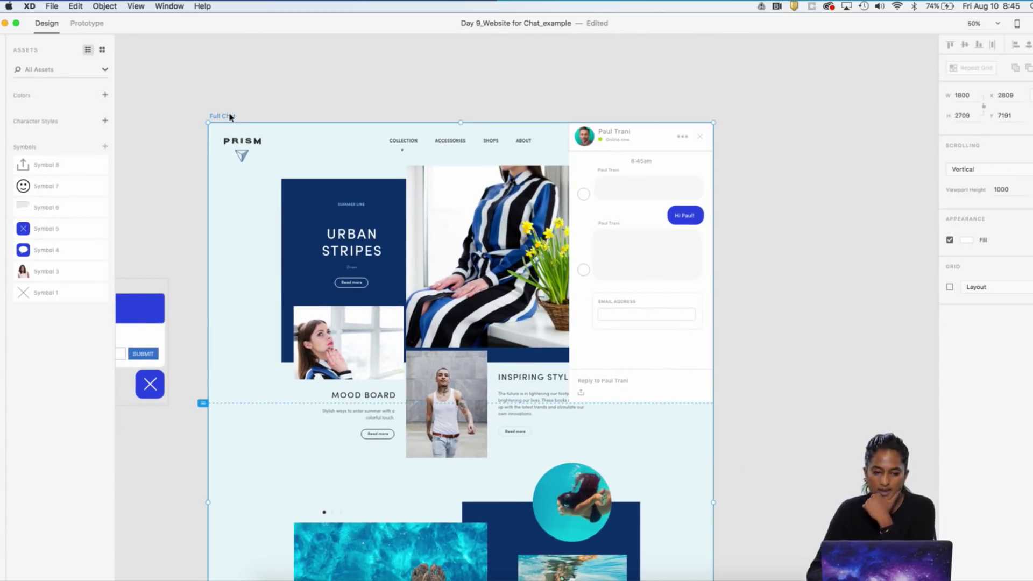
key(super+Return)
scroll(512, 257, down, 10)
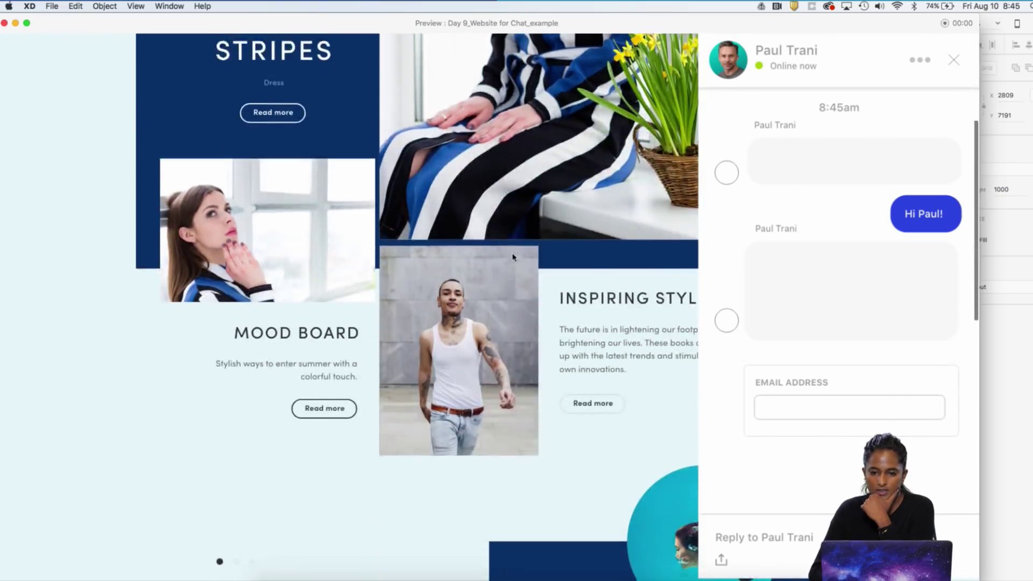
scroll(512, 257, down, 5)
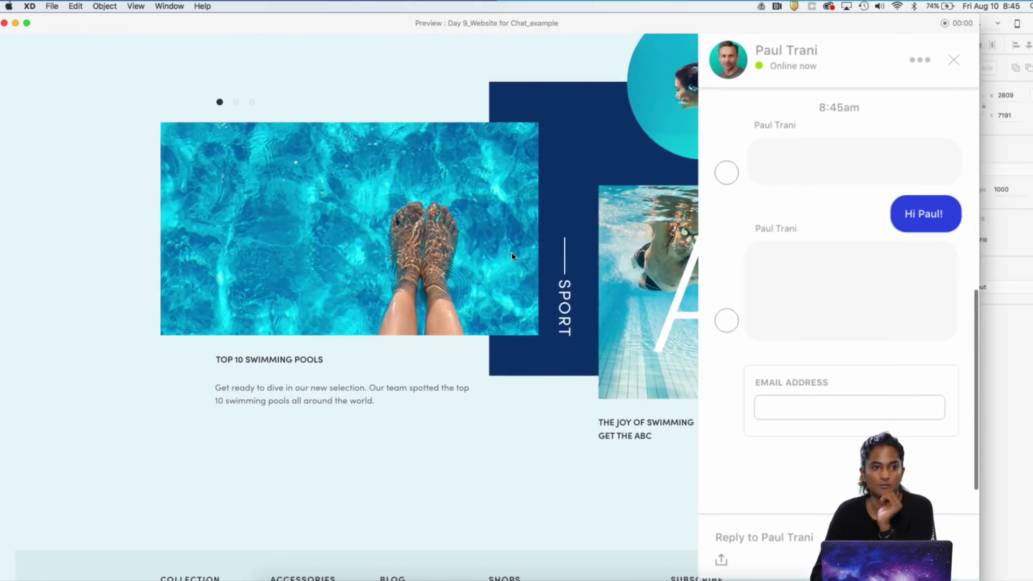
scroll(512, 257, down, 2)
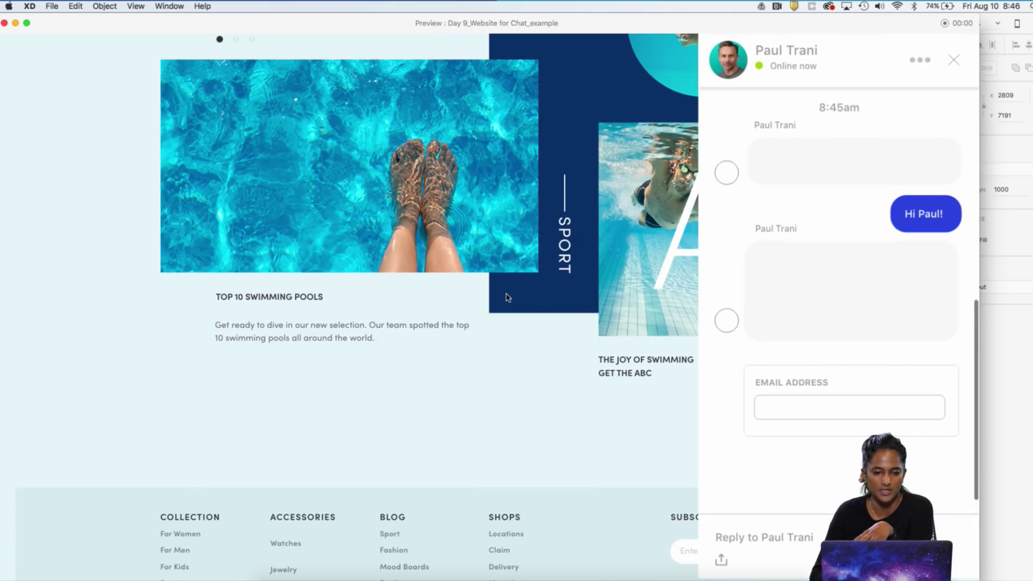
scroll(506, 293, up, 8)
scroll(506, 297, up, 4)
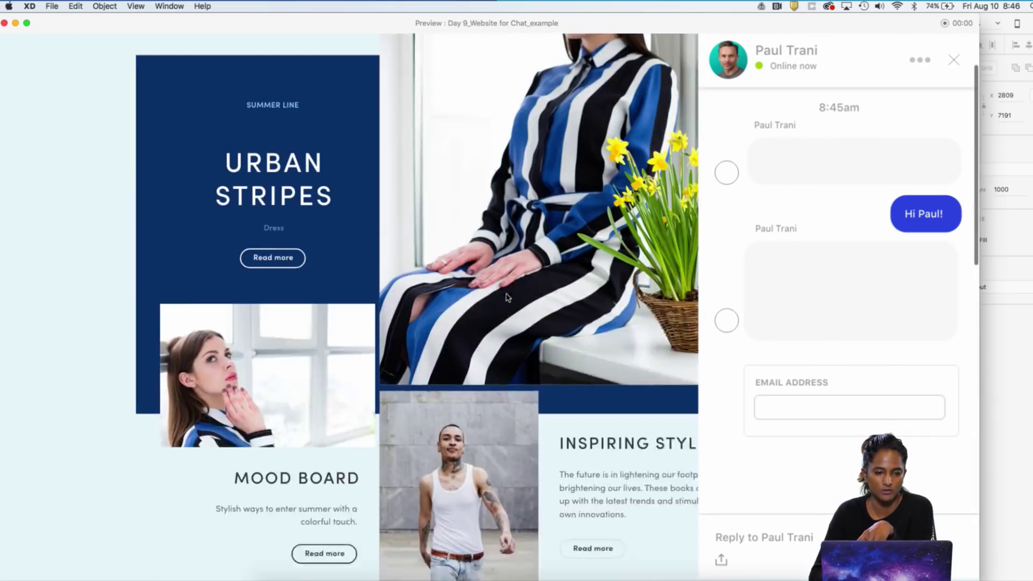
scroll(506, 297, down, 10)
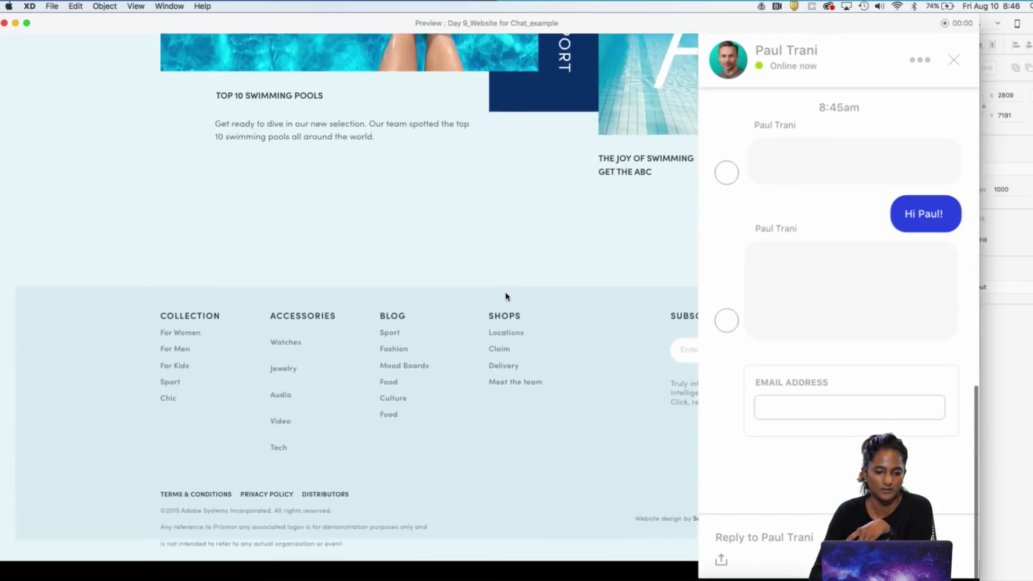
scroll(506, 296, up, 10)
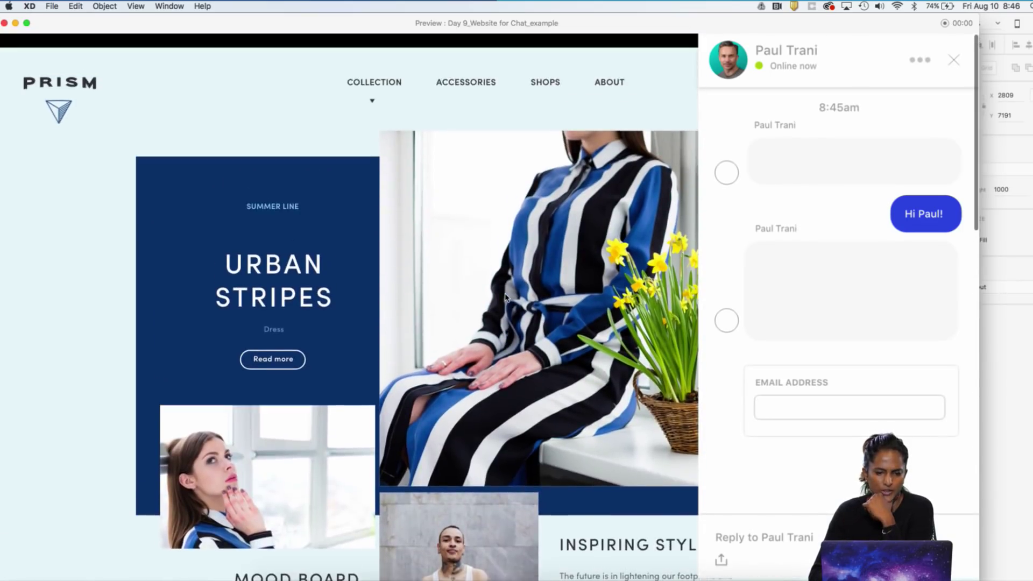
click(13, 23)
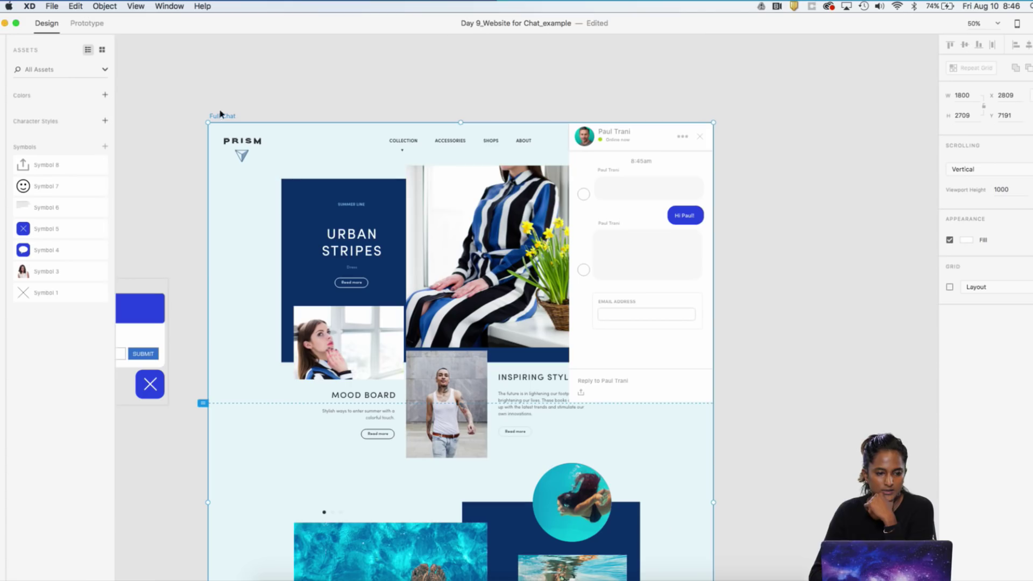
- Place copies of the chat header's profile photo, scaled to 42 × 42, over the two placeholder circles beside the message bubbles
key(super+1)
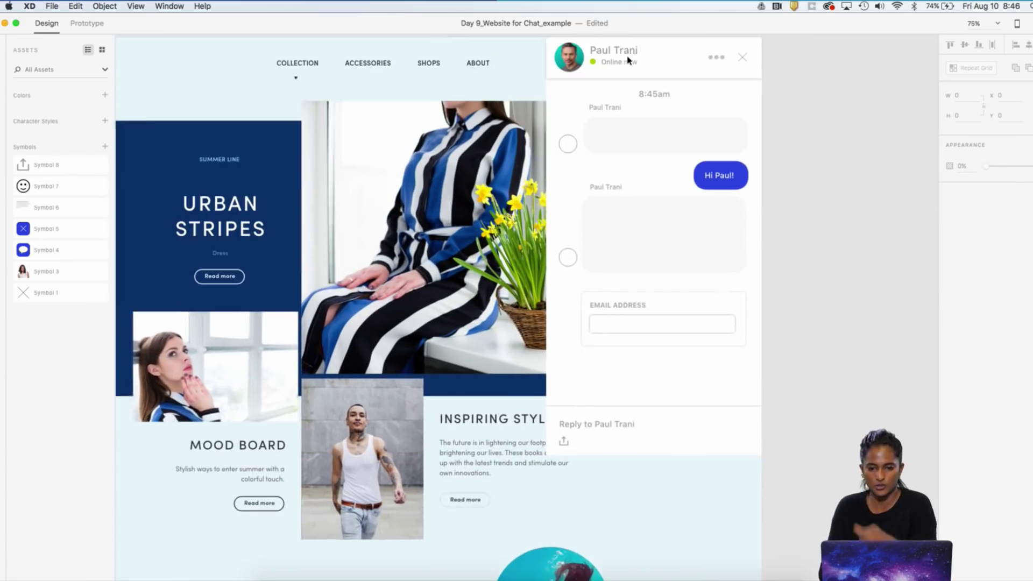
scroll(629, 60, up, 2)
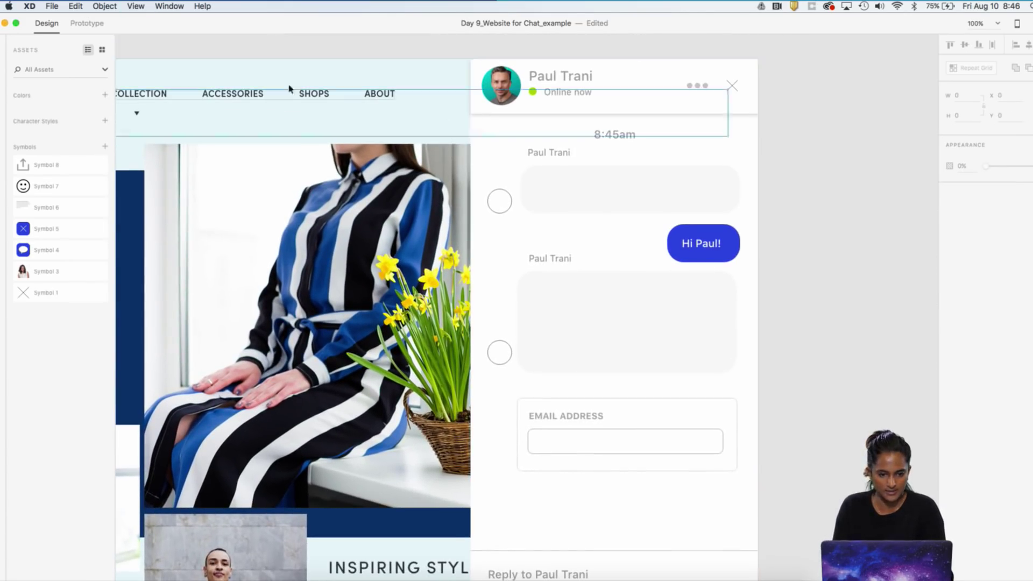
click(501, 86)
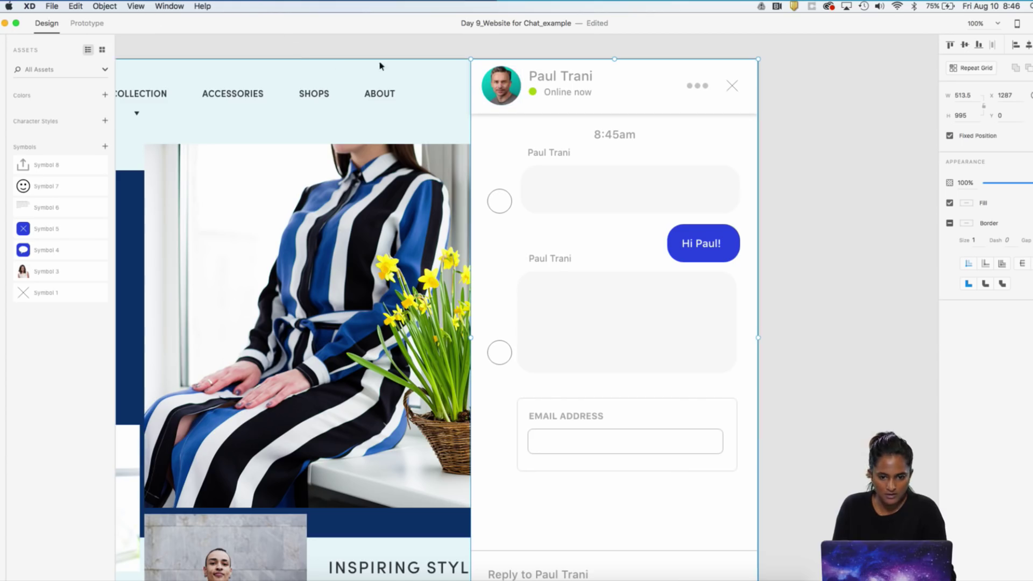
double_click(502, 87)
drag(502, 88, 502, 197)
key(super+2)
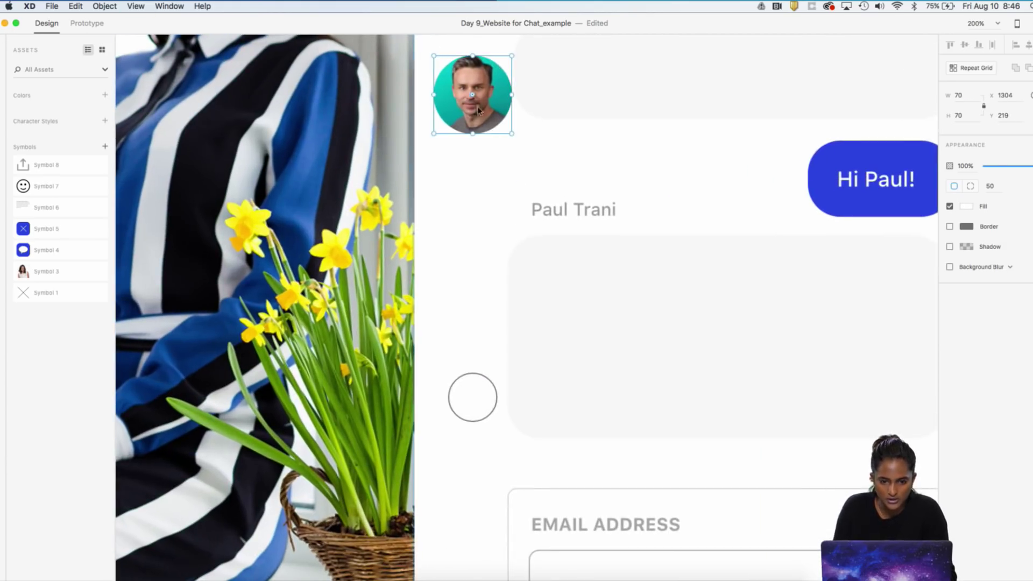
drag(511, 55, 476, 397)
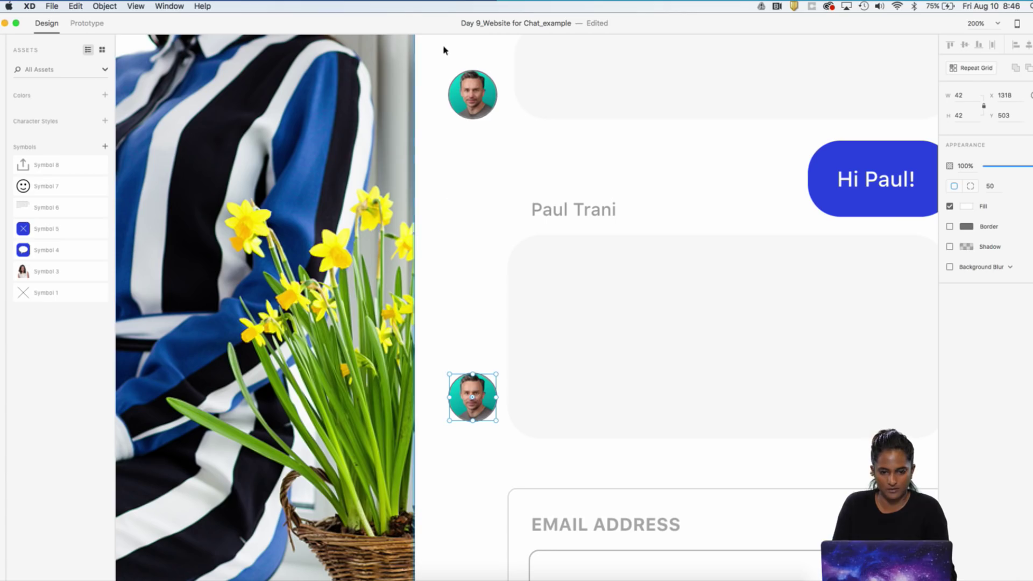
- Remove the two placeholder circles behind the small profile photos, keeping the photos in place
shift+click(481, 93)
key(Delete)
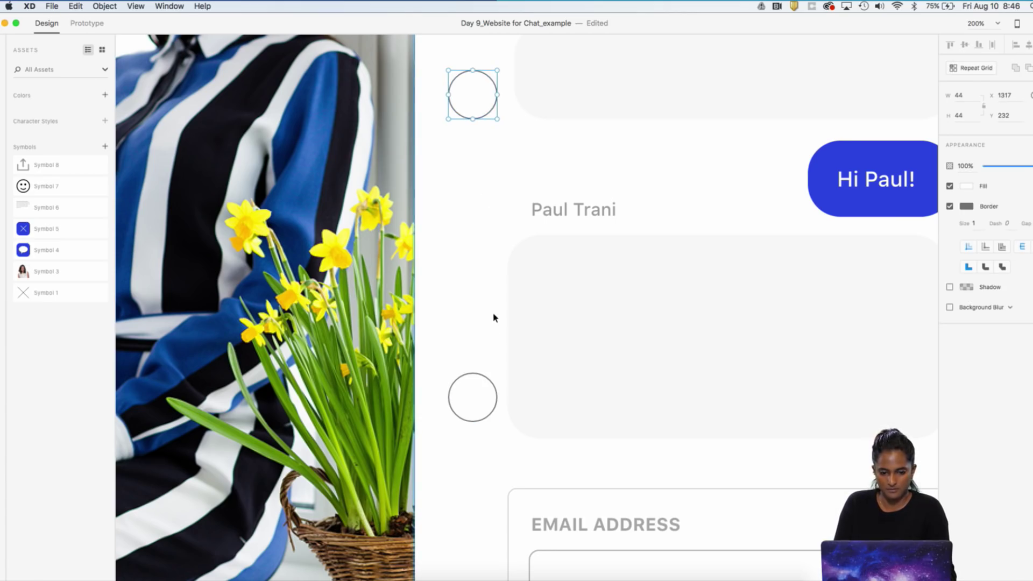
click(482, 383)
key(Delete)
key(super+z)
key(super+z)
key(super+1)
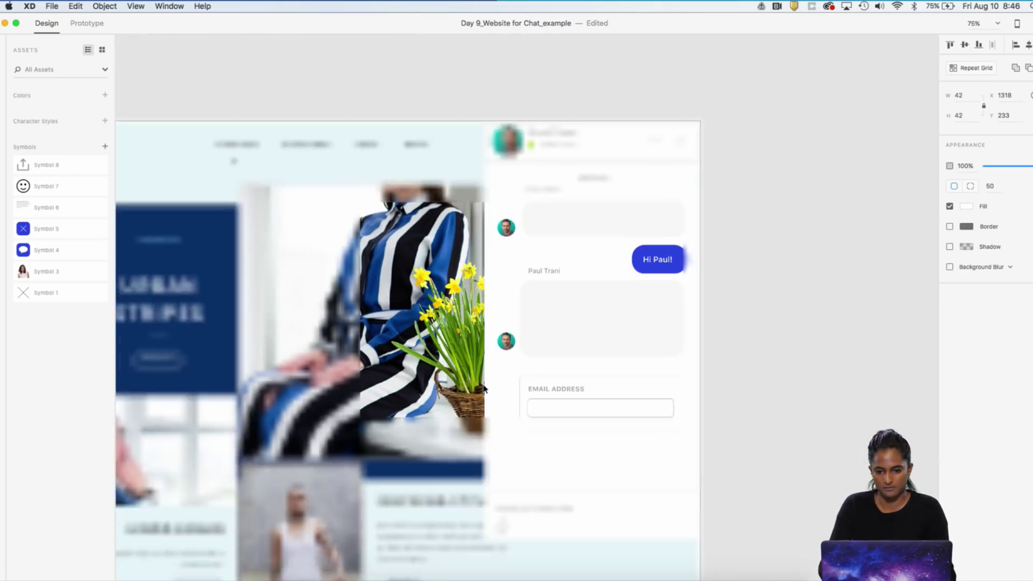
scroll(584, 415, down, 2)
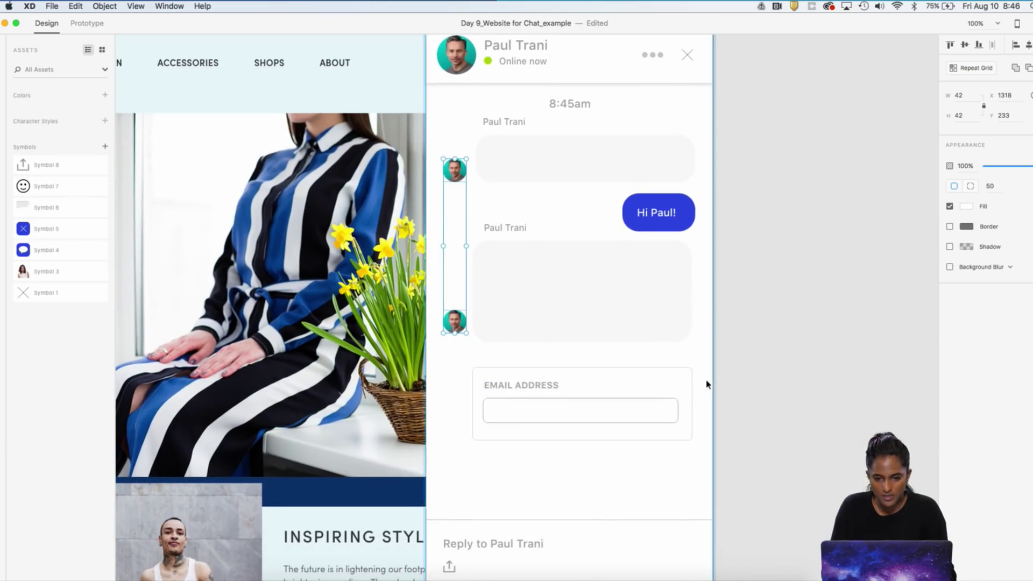
scroll(707, 384, down, 3)
click(834, 193)
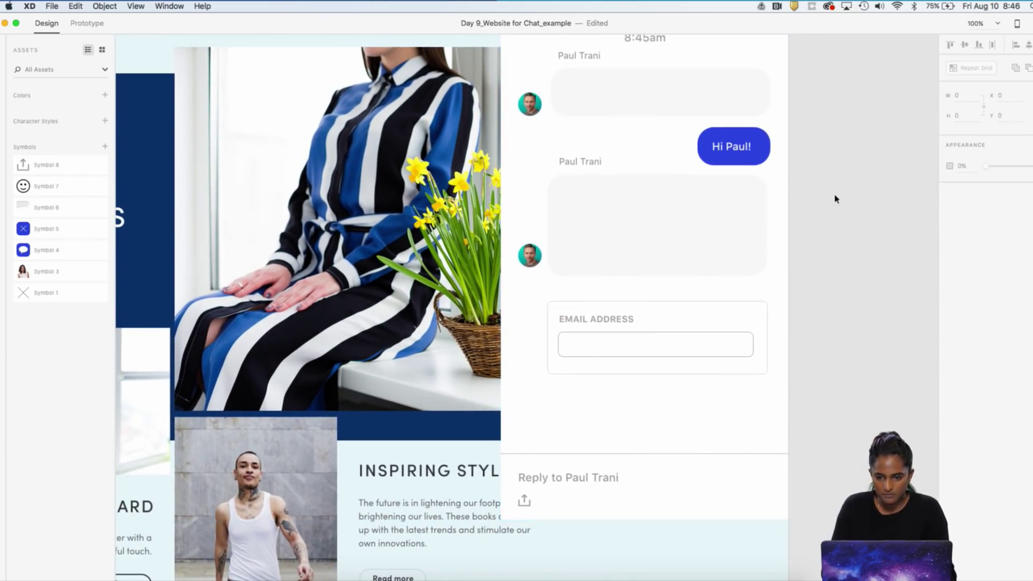
- Add the text "Hey" inside the first grey message bubble and give it a dark grey fill
key(super+2)
key(t)
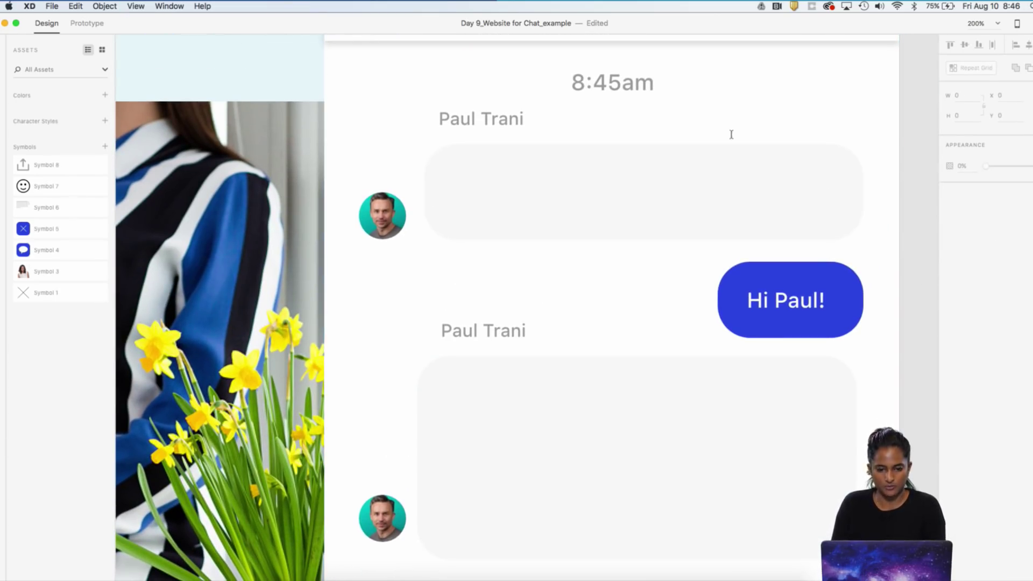
click(510, 183)
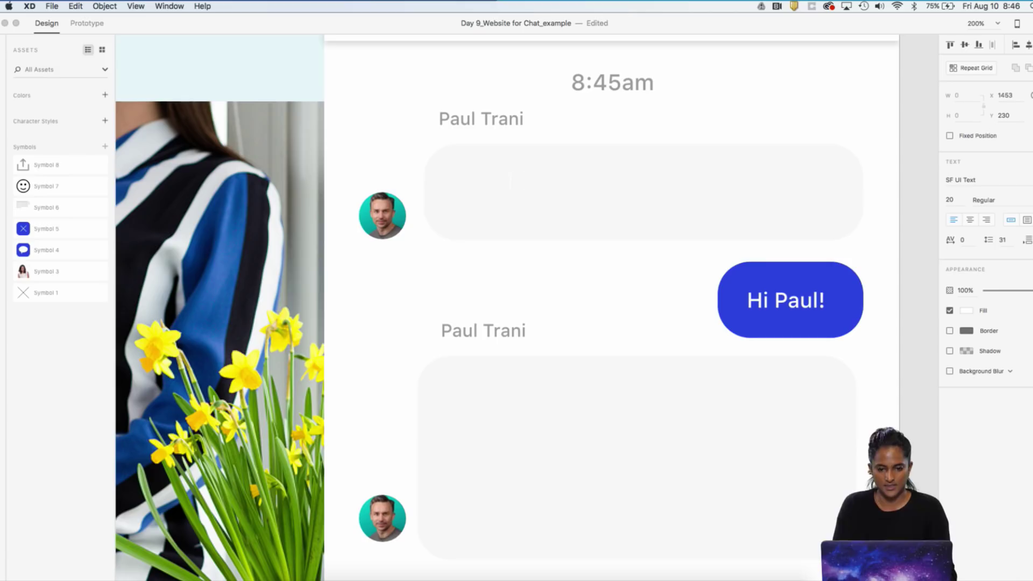
click(966, 310)
key(Escape)
key(Escape)
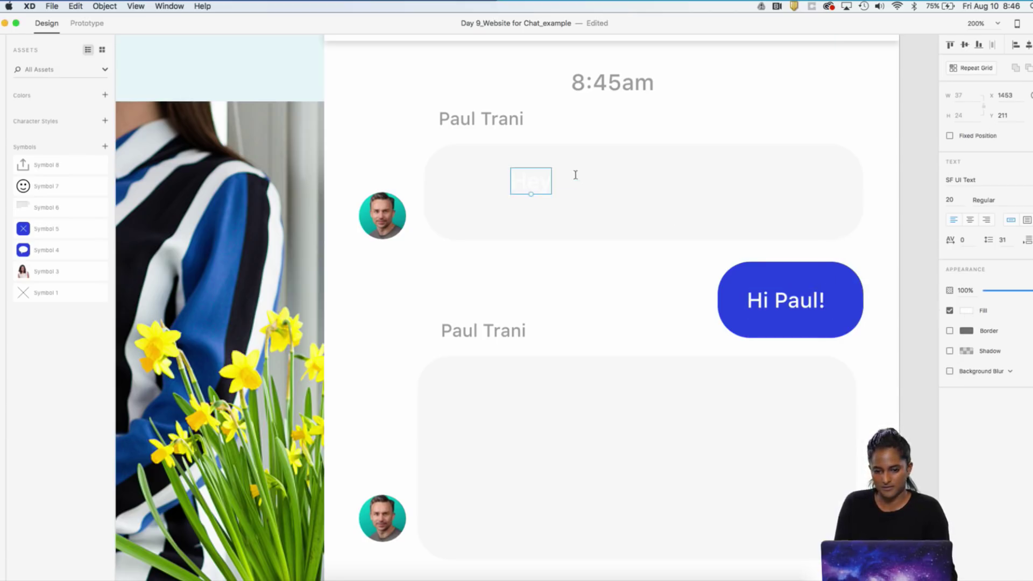
double_click(536, 189)
click(966, 311)
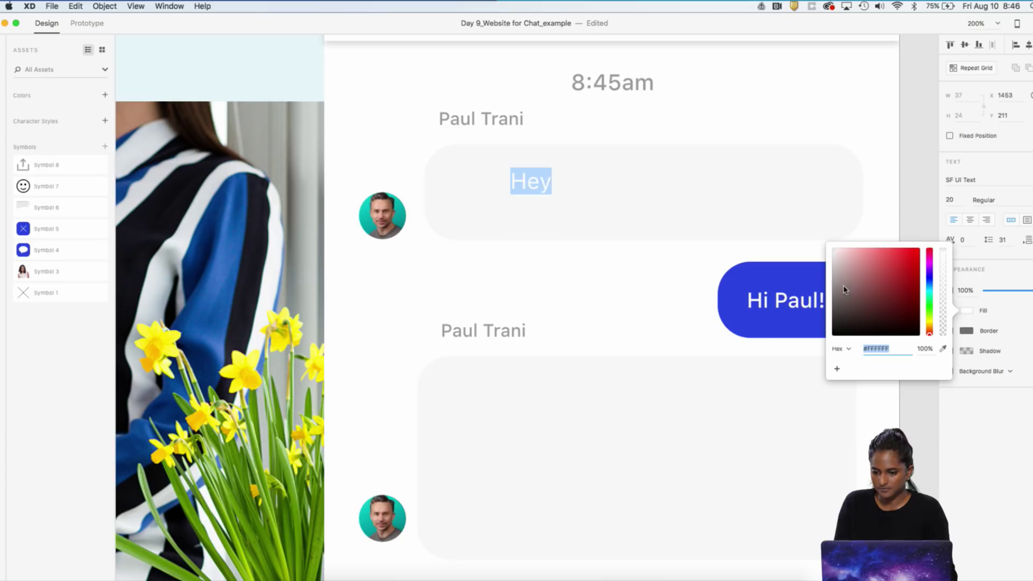
key(Escape)
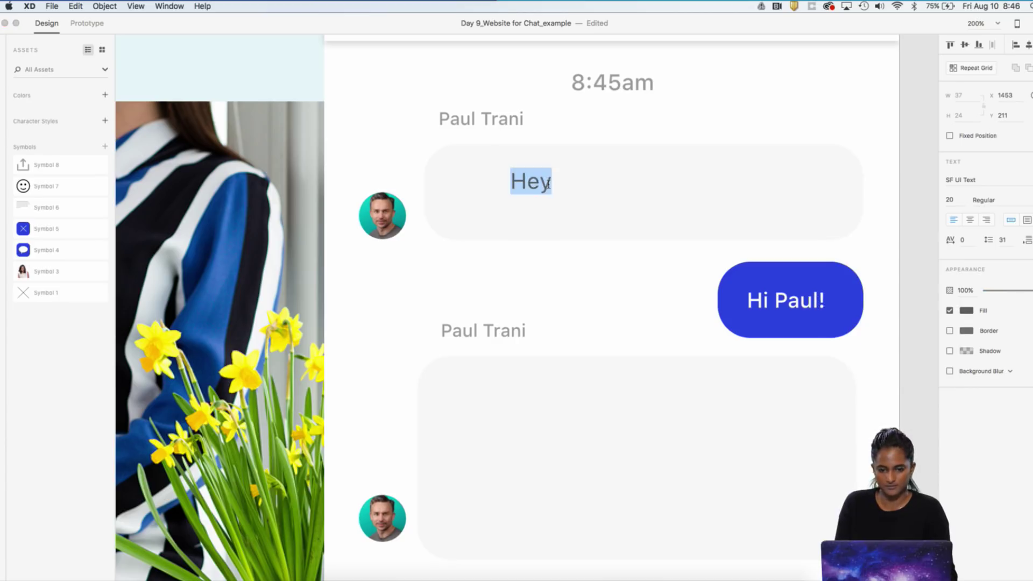
- Complete the first bubble's message so it reads "Hey! We are glad you chose us"
text(Hey! We)
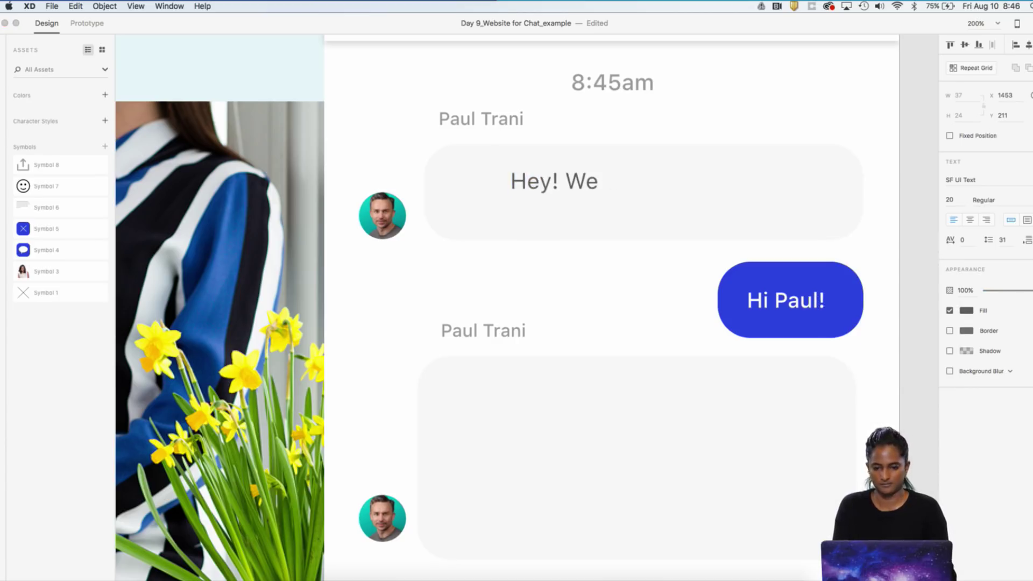
text( are hglad)
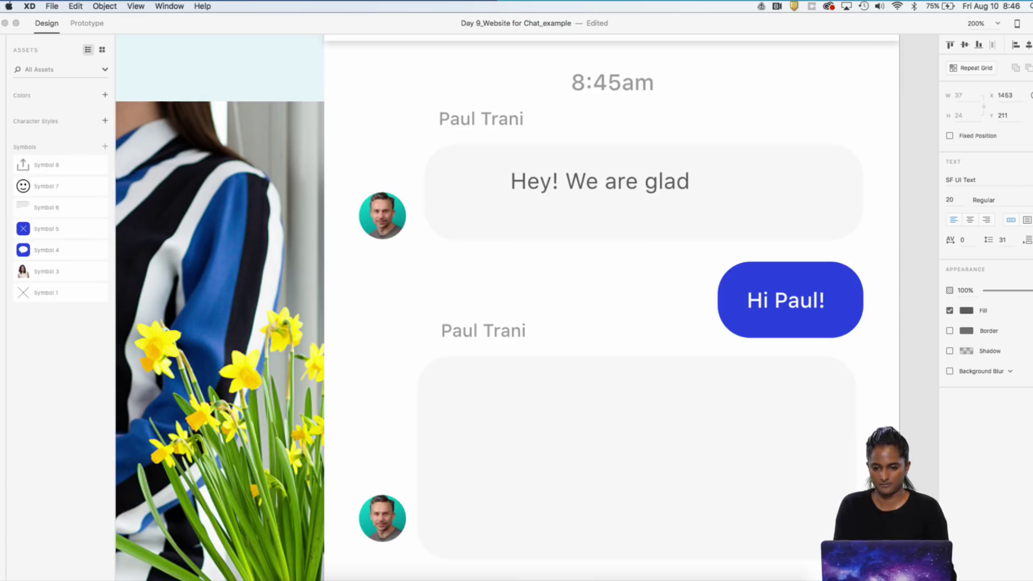
text( you chpse)
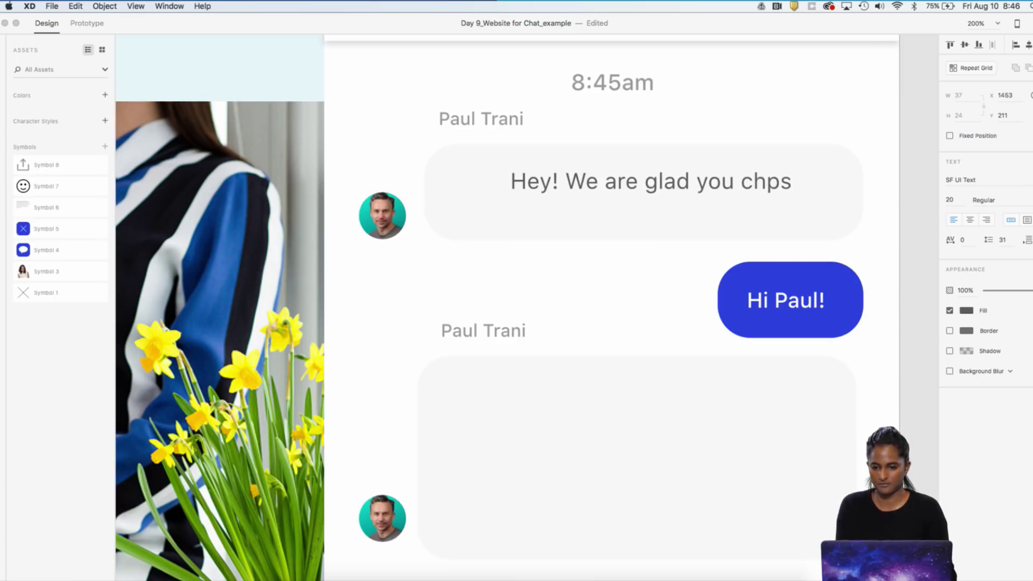
key(BackSpace)
key(BackSpace)
key(BackSpace)
text(ose us)
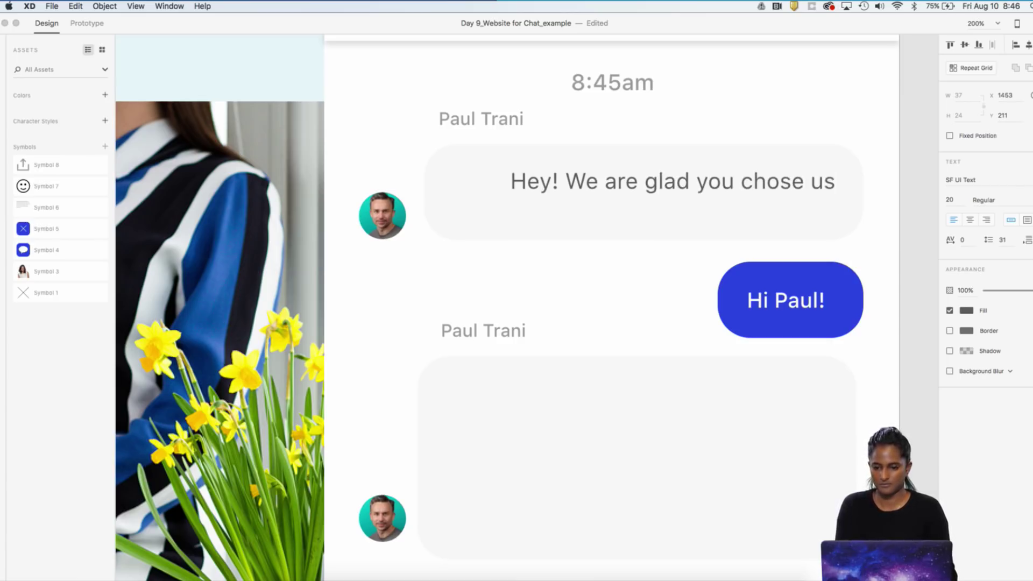
key(Escape)
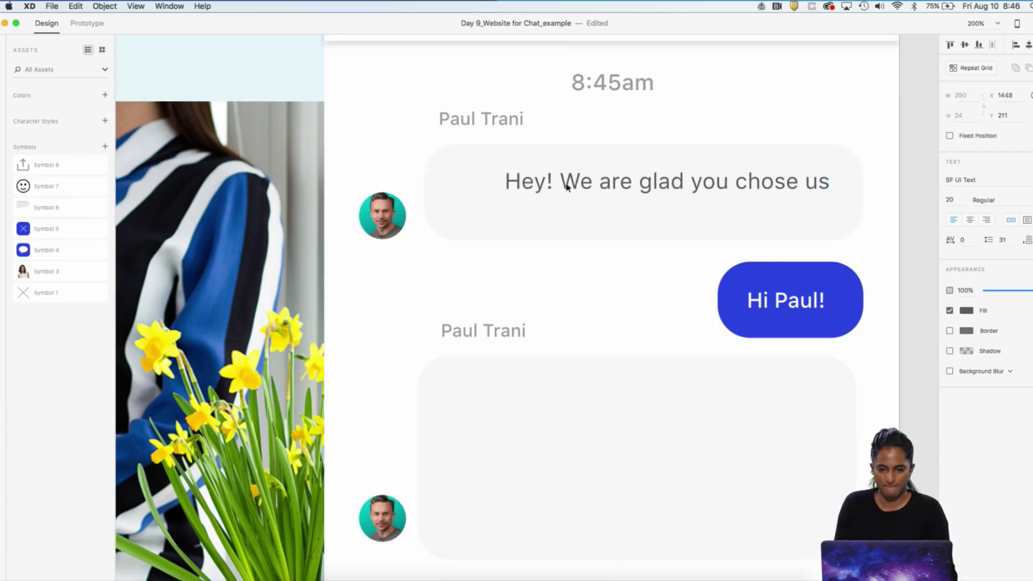
- Replace the first grey bubble's message with an area text box about 343 × 44 containing the same text
double_click(533, 185)
key(super+a)
click(755, 180)
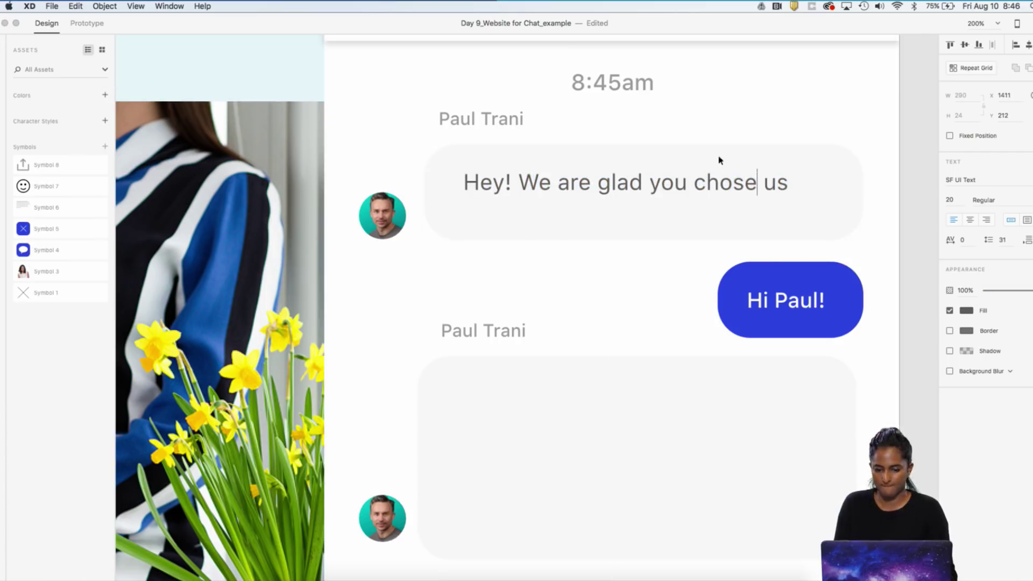
key(super+a)
key(super+c)
key(BackSpace)
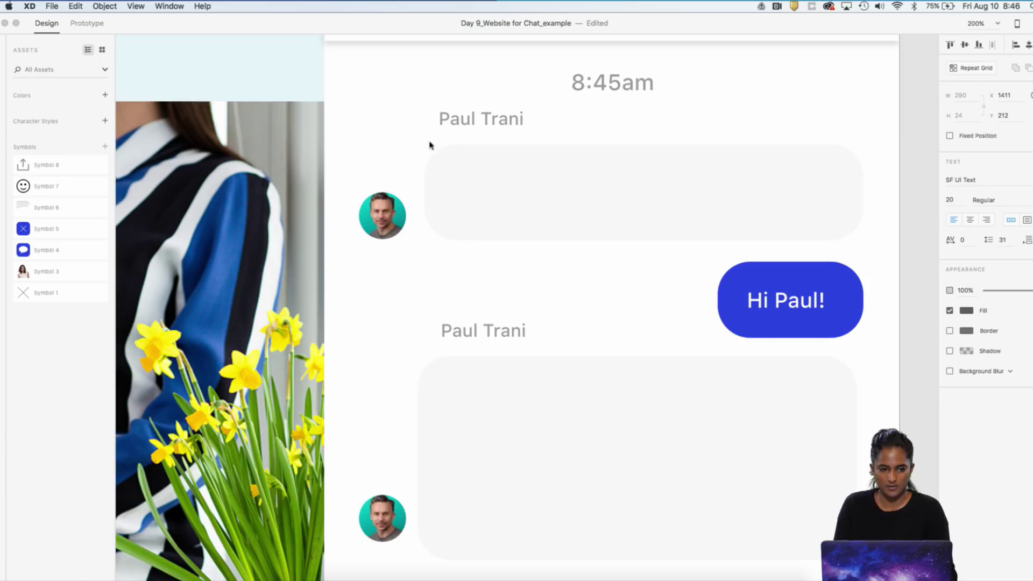
key(Escape)
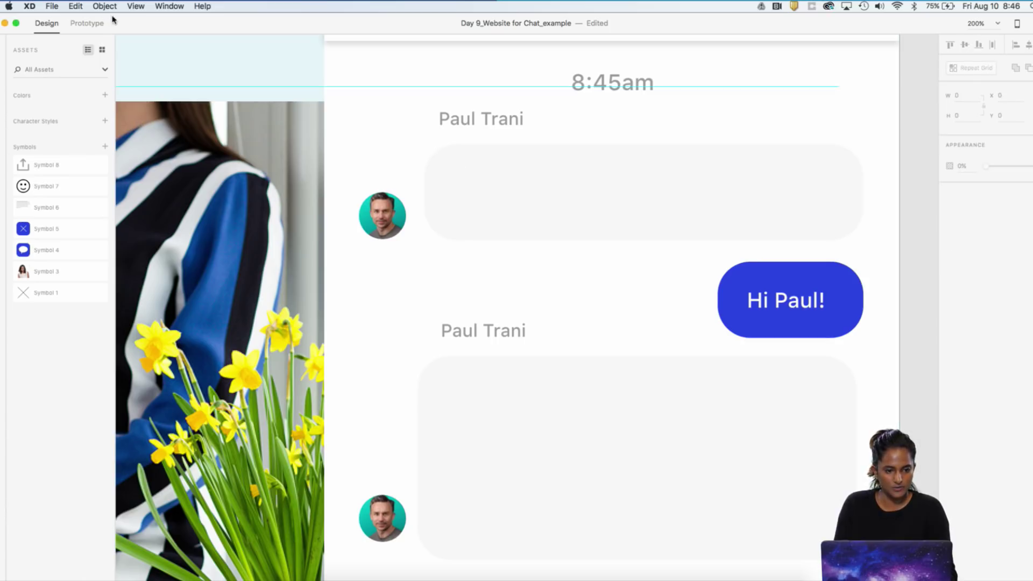
drag(454, 168, 838, 218)
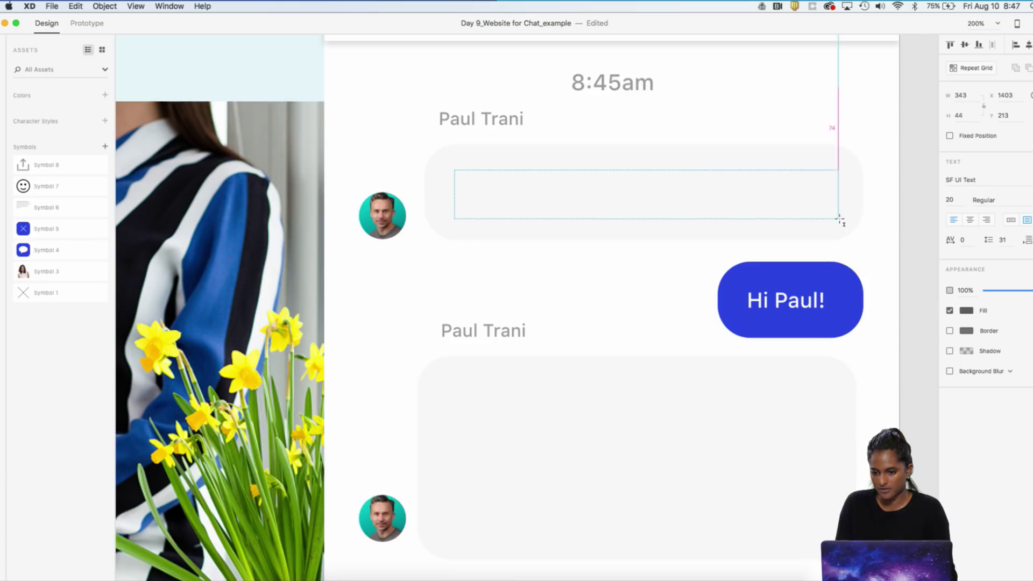
key(super+v)
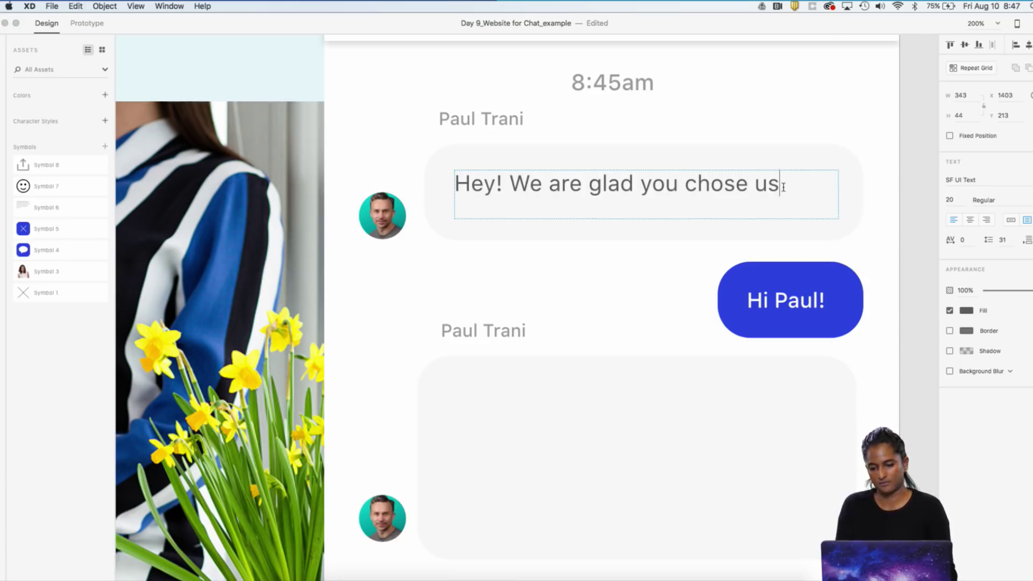
- Extend the first bubble's message so it reads "Hey! We are glad you chose us today for style consultation!"
text(TODA)
key(BackSpace)
key(BackSpace)
key(BackSpace)
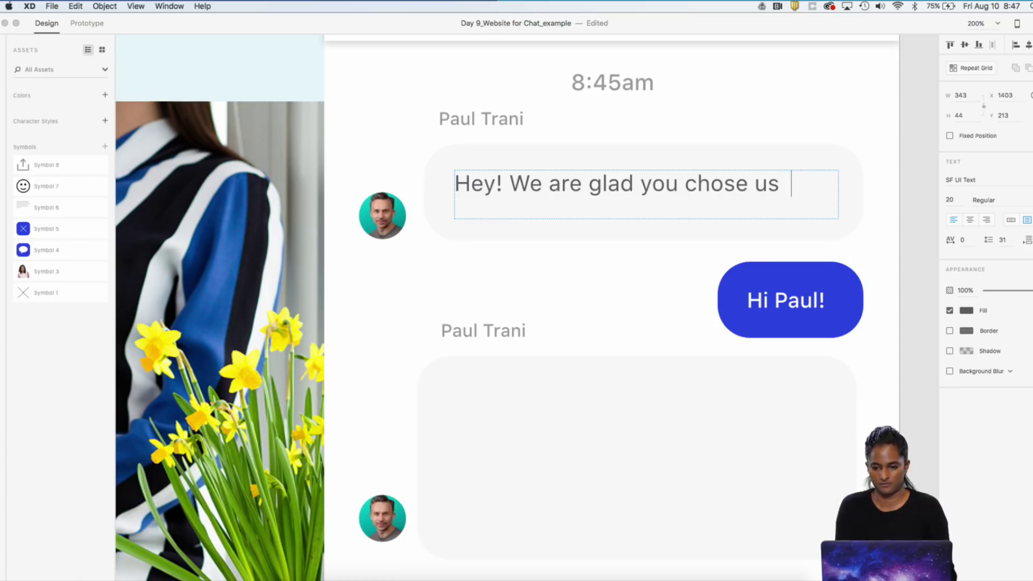
text(today for st)
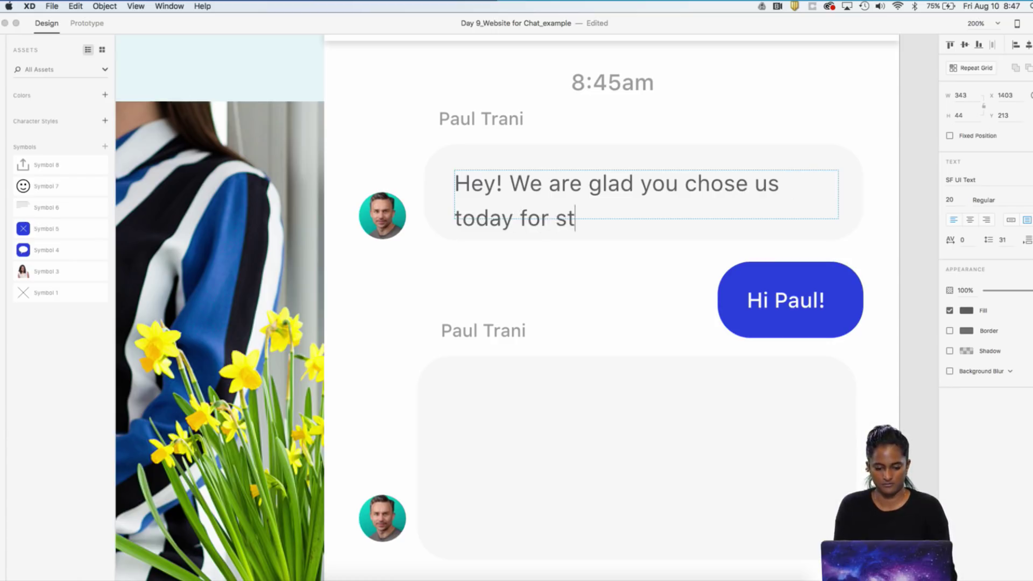
text(yle consultat)
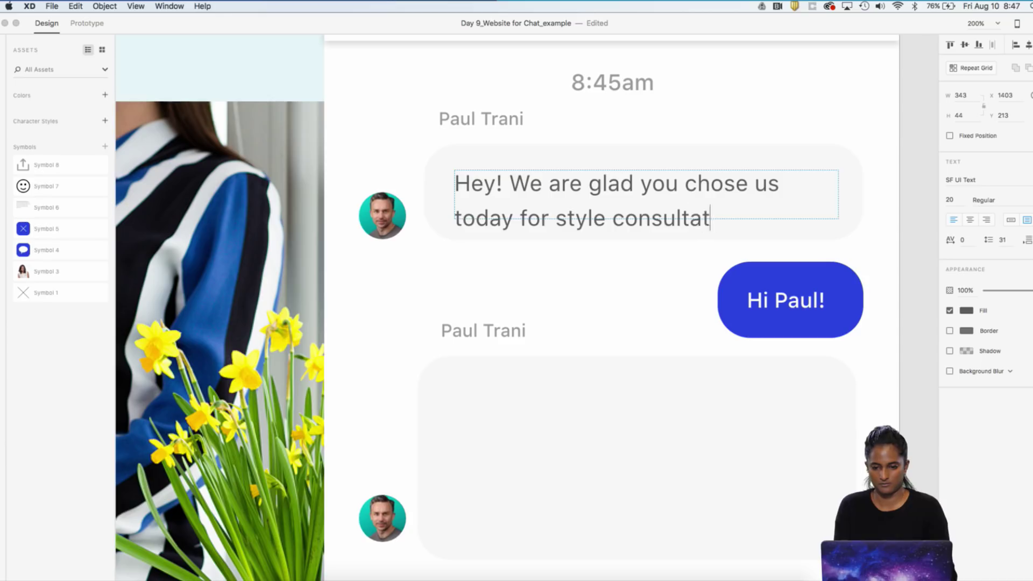
text(ion)
key(BackSpace)
text(on!)
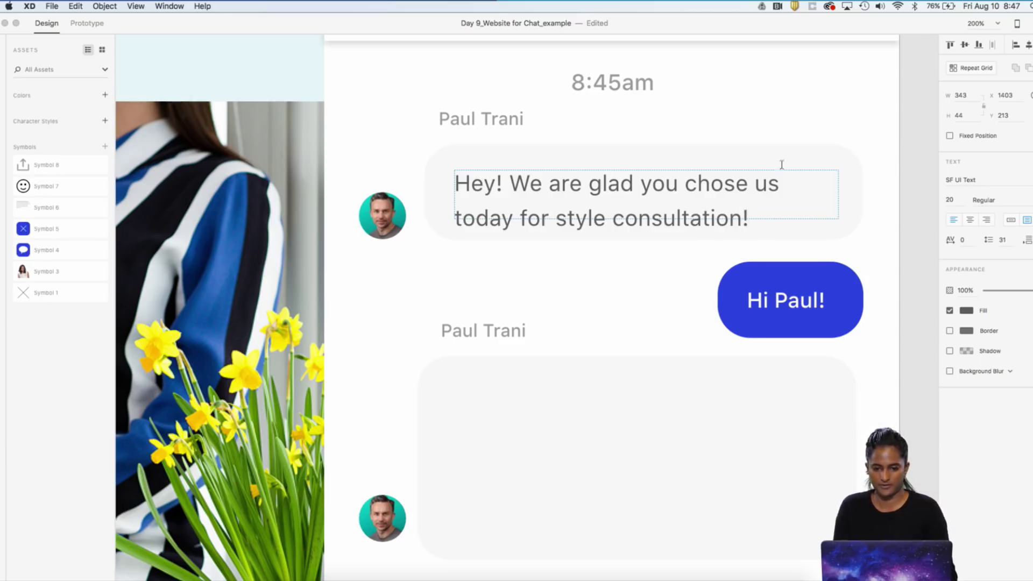
key(Escape)
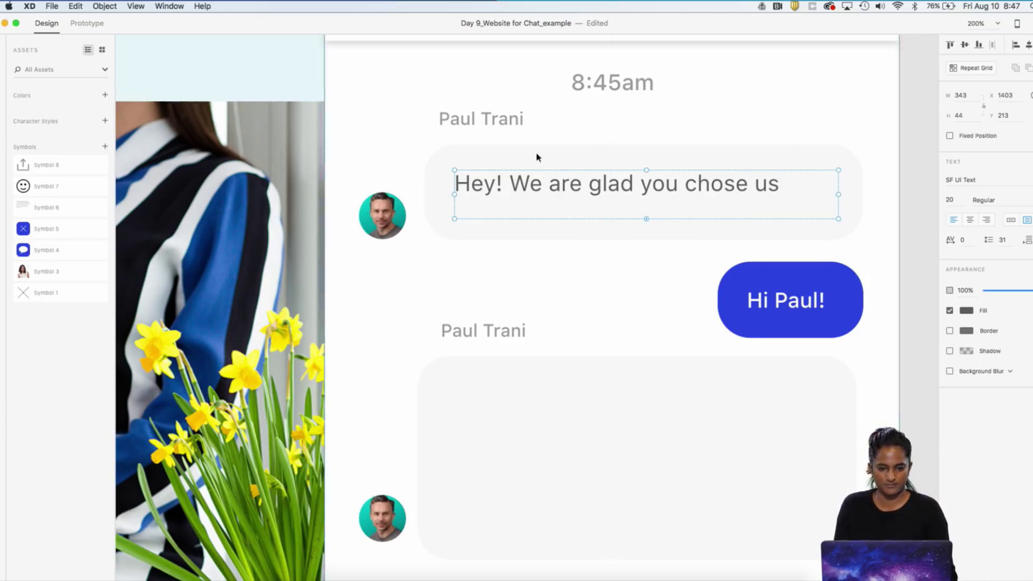
- Set the first bubble's message to font size 16 and extend its text box to a height of about 53
double_click(616, 178)
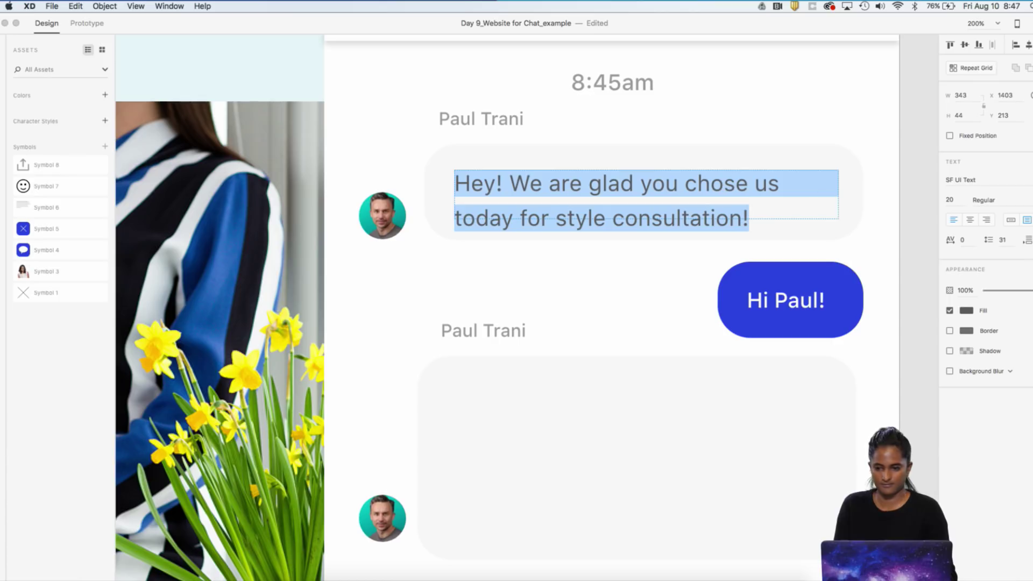
click(943, 200)
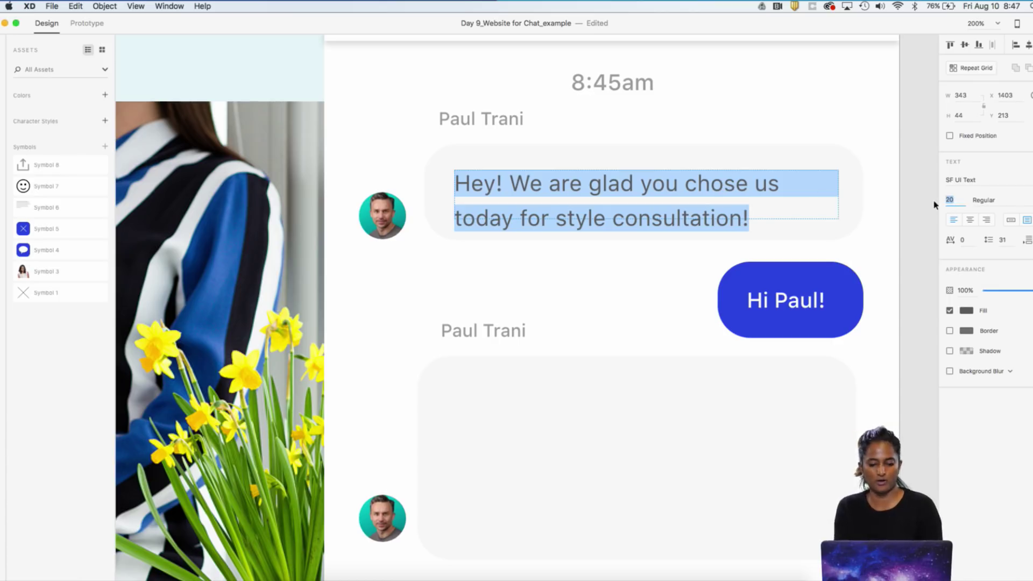
text(16)
key(Return)
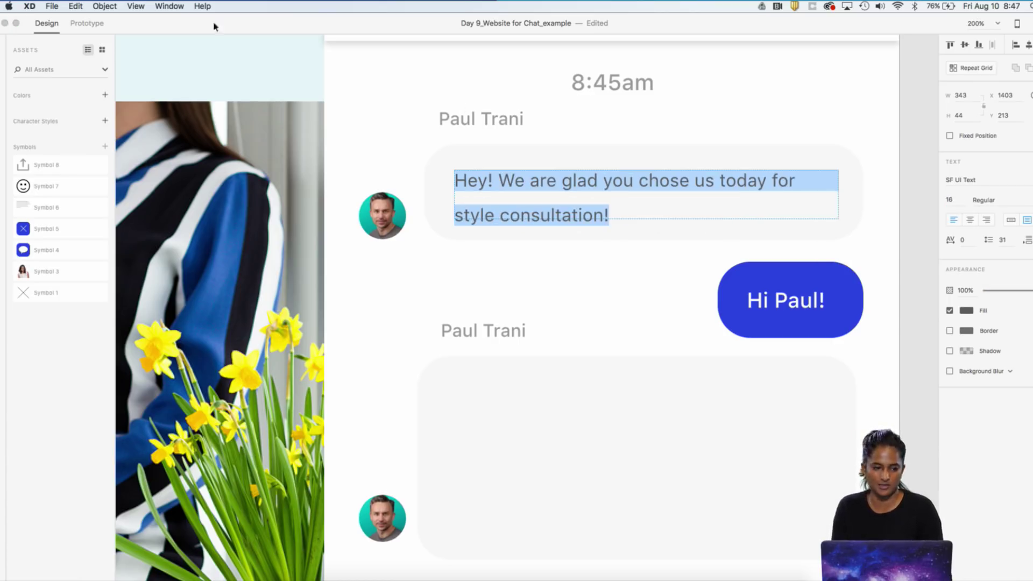
key(Escape)
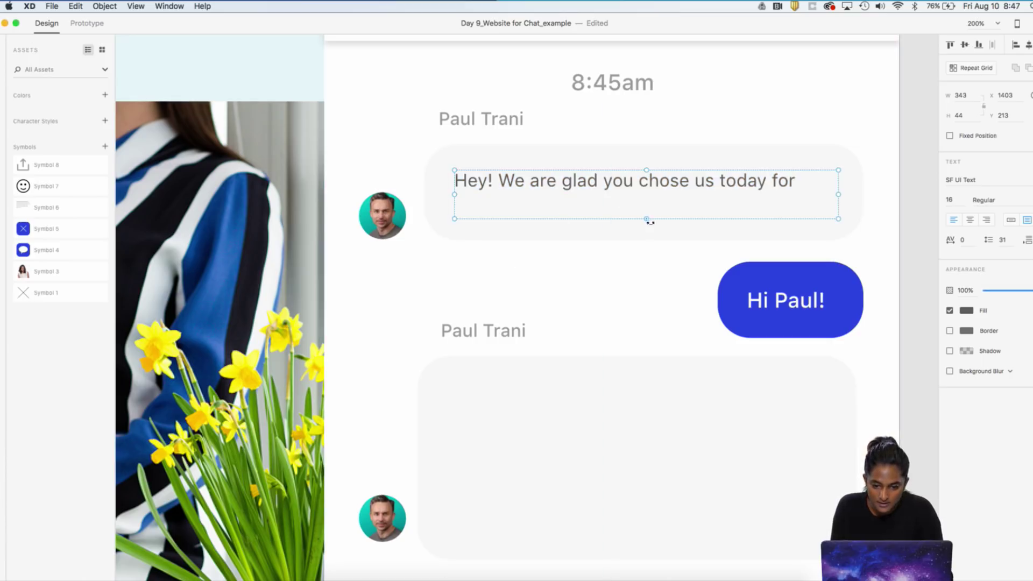
drag(645, 221, 646, 233)
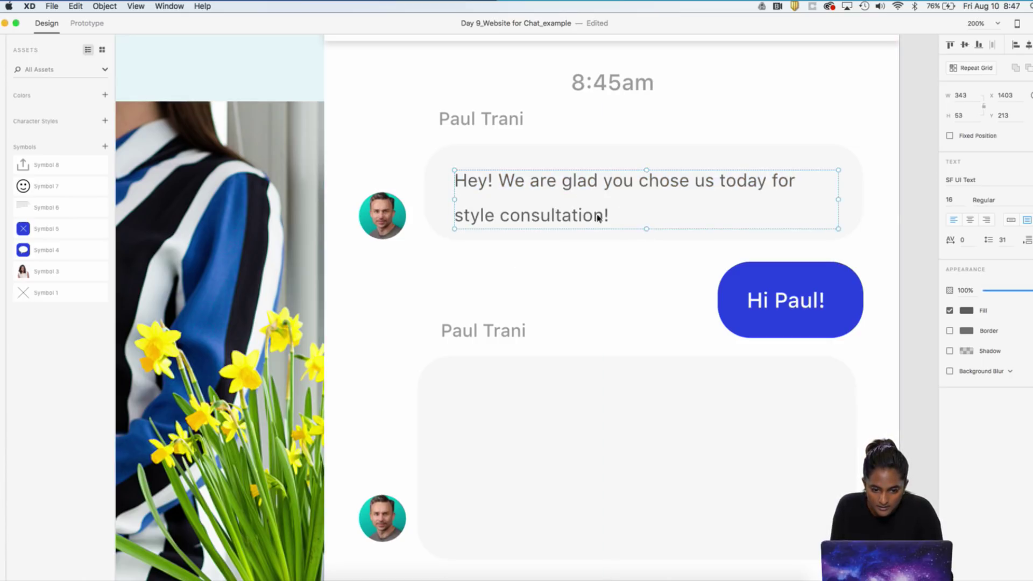
- Set the first message's line spacing to 24 and adjust its vertical position inside the bubble
drag(572, 186, 569, 180)
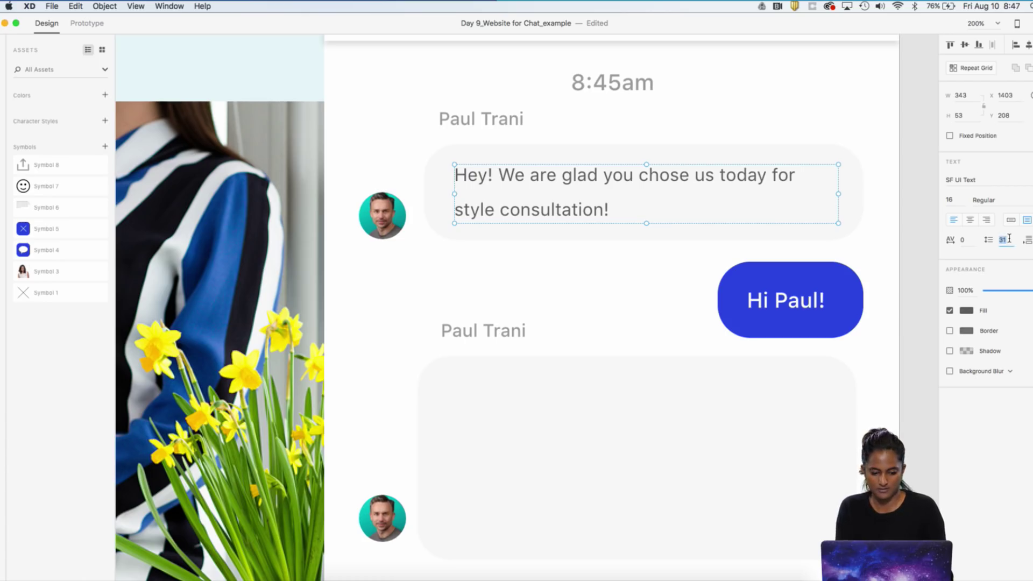
key(Down)
key(Down)
key(Down)
key(Down)
key(Down)
key(Down)
key(Down)
key(Down)
key(Down)
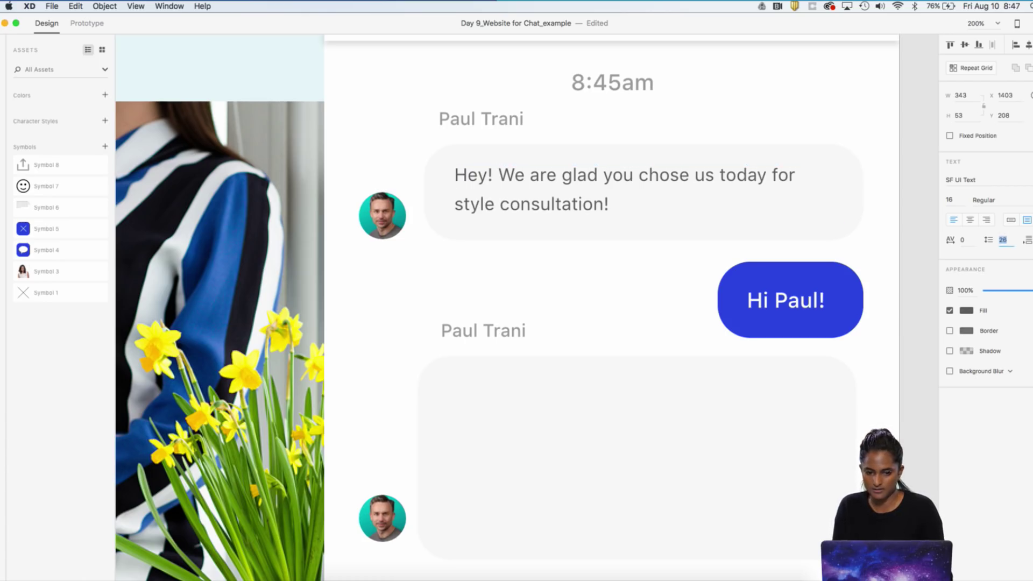
key(Up)
key(Up)
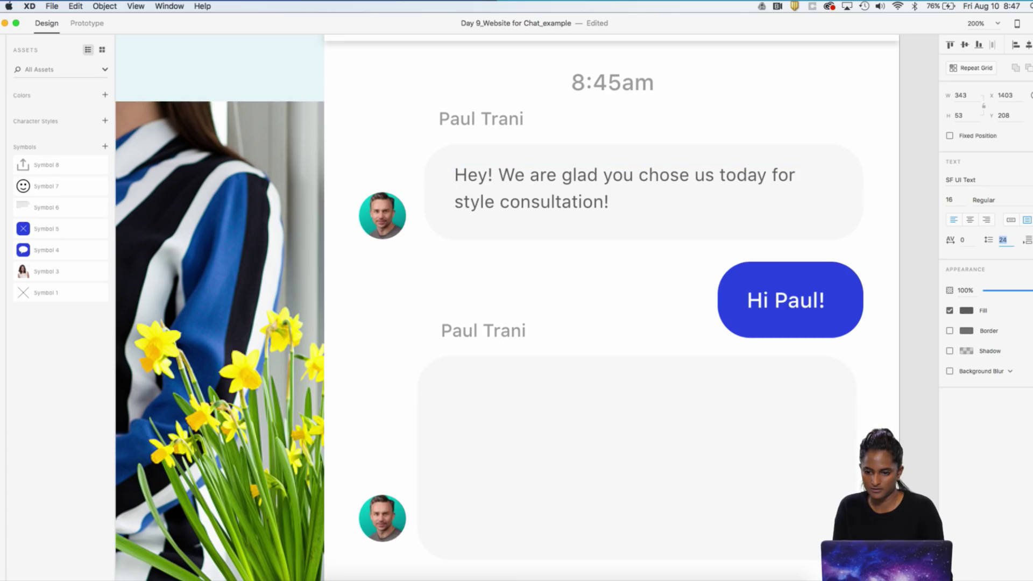
drag(667, 170, 667, 177)
key(super+1)
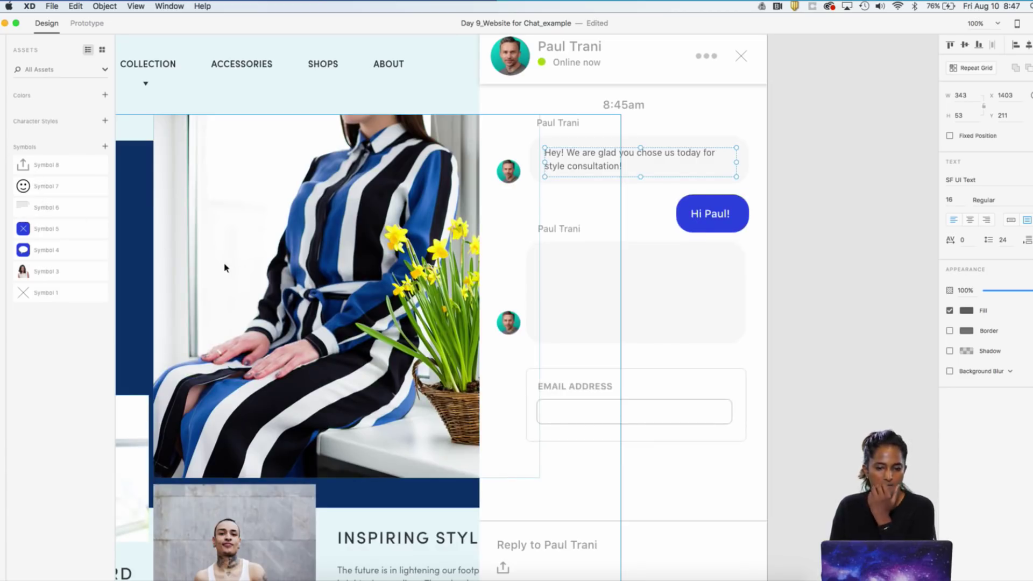
- Place an instance of the Lorem ipsum text symbol, Symbol 6, on the empty canvas beside the chat panel
scroll(225, 267, right, 4)
drag(29, 216, 695, 210)
double_click(761, 276)
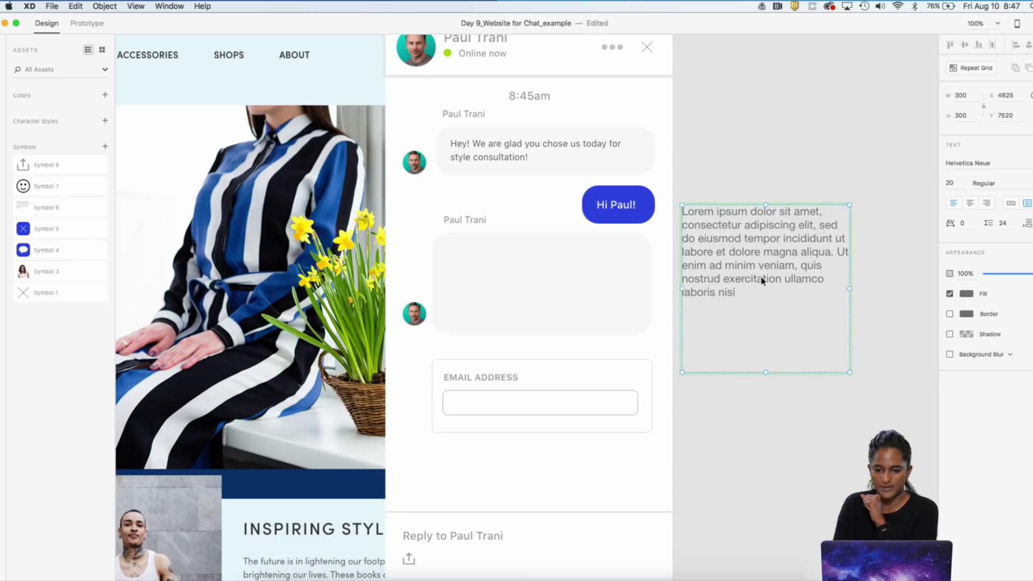
- Set the Lorem ipsum text to SF UI Text at size 16, matching the first bubble's message
click(573, 144)
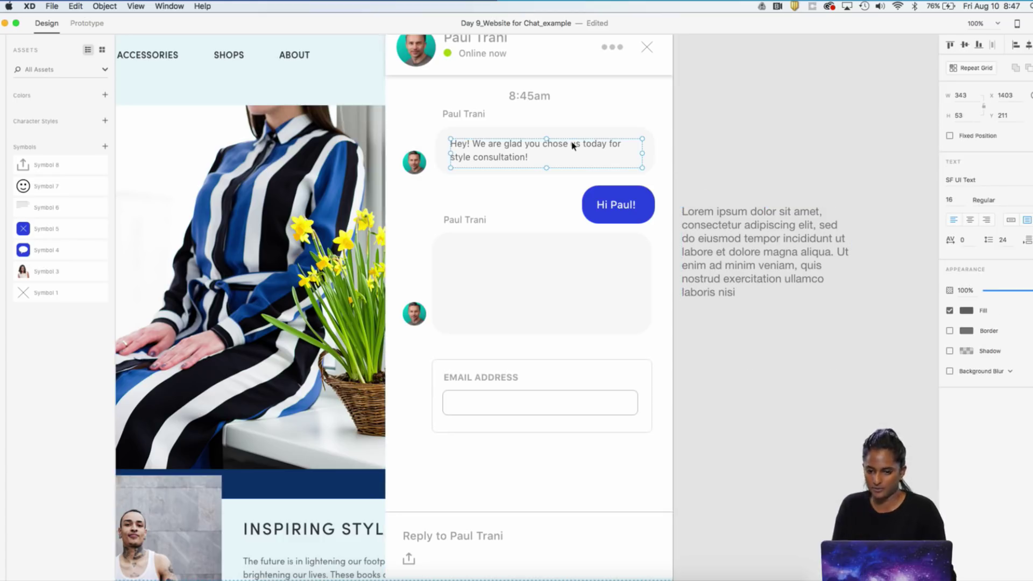
double_click(574, 145)
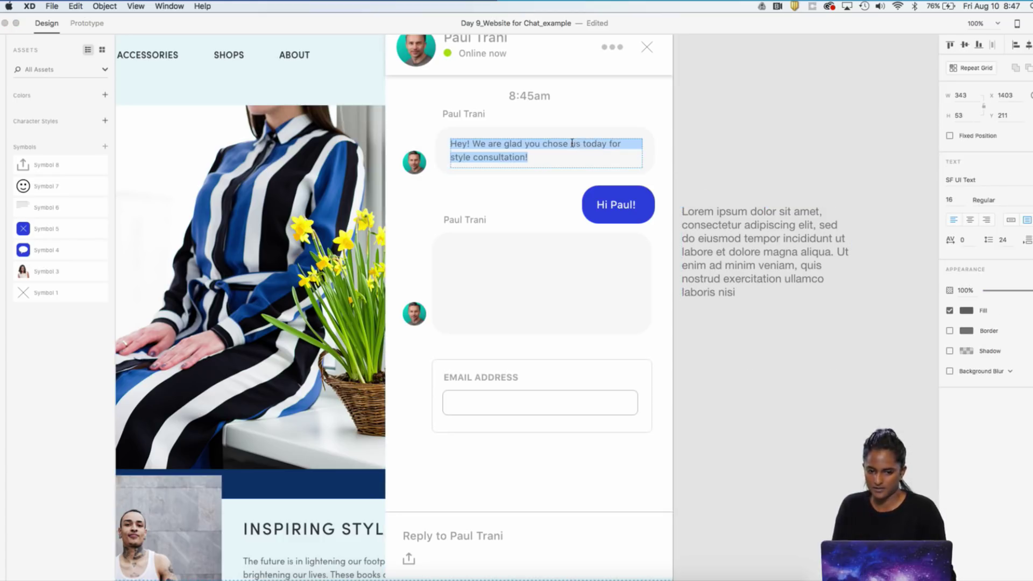
click(857, 148)
click(797, 220)
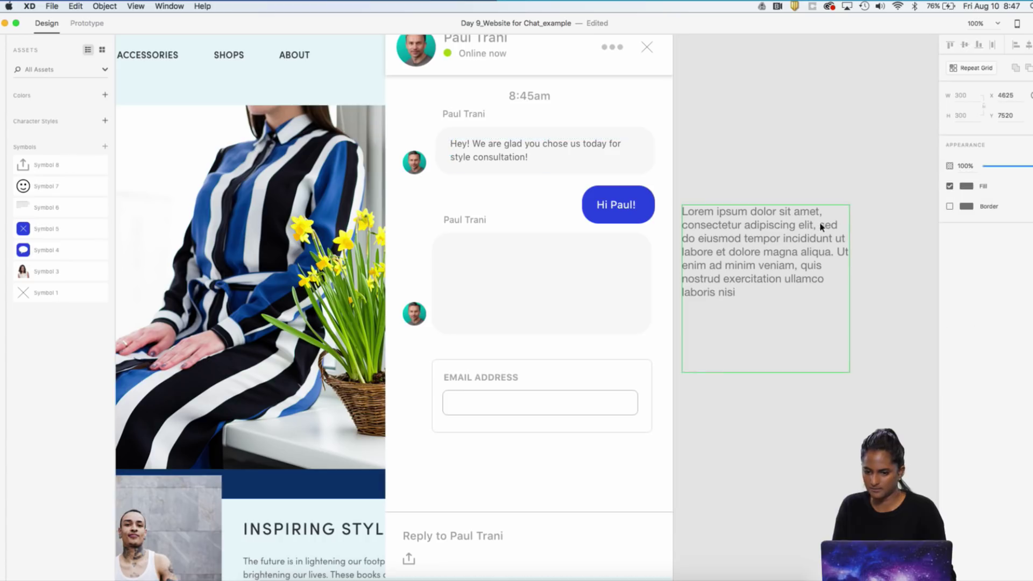
double_click(822, 226)
click(1014, 164)
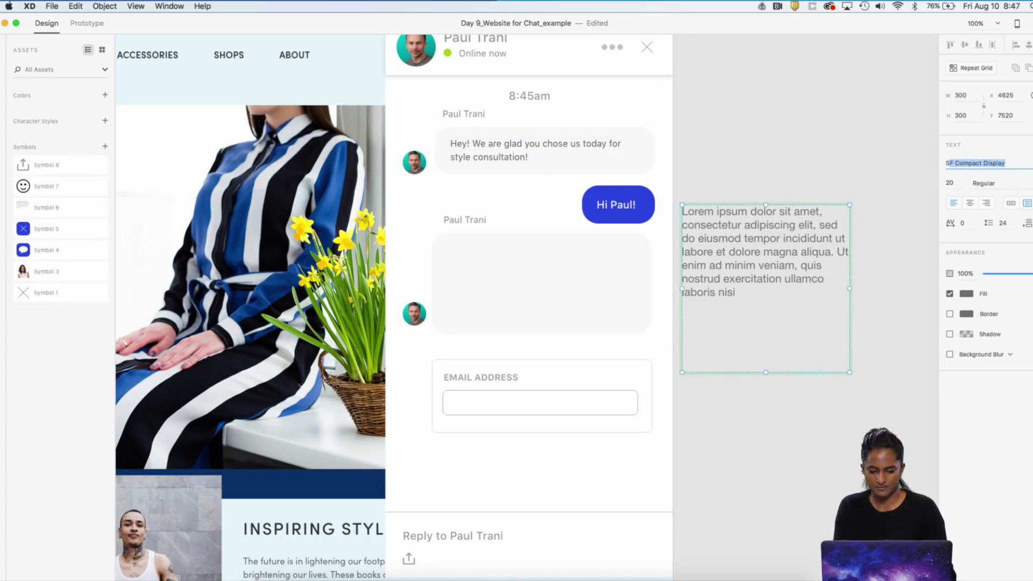
text(SF Ui)
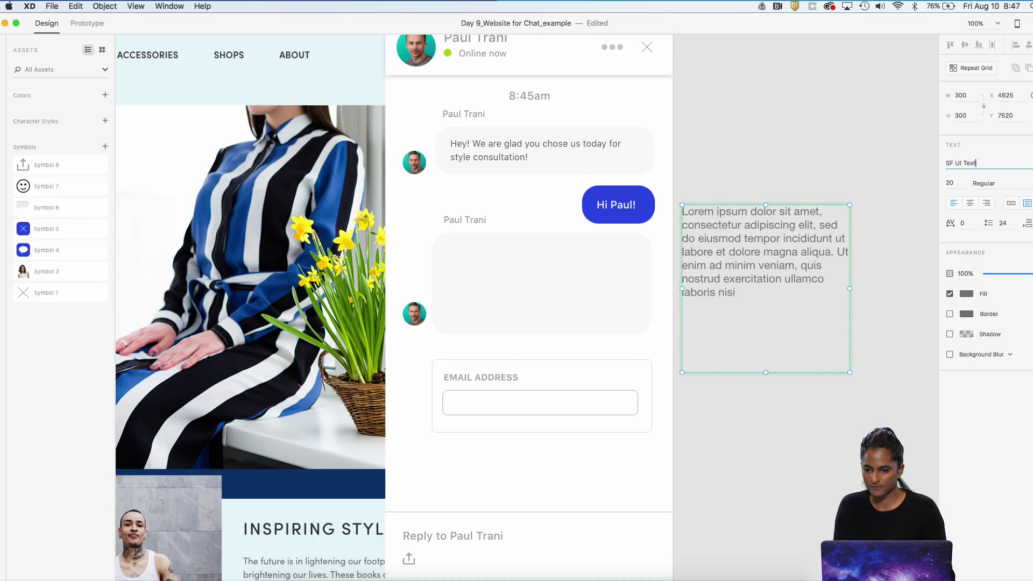
click(956, 181)
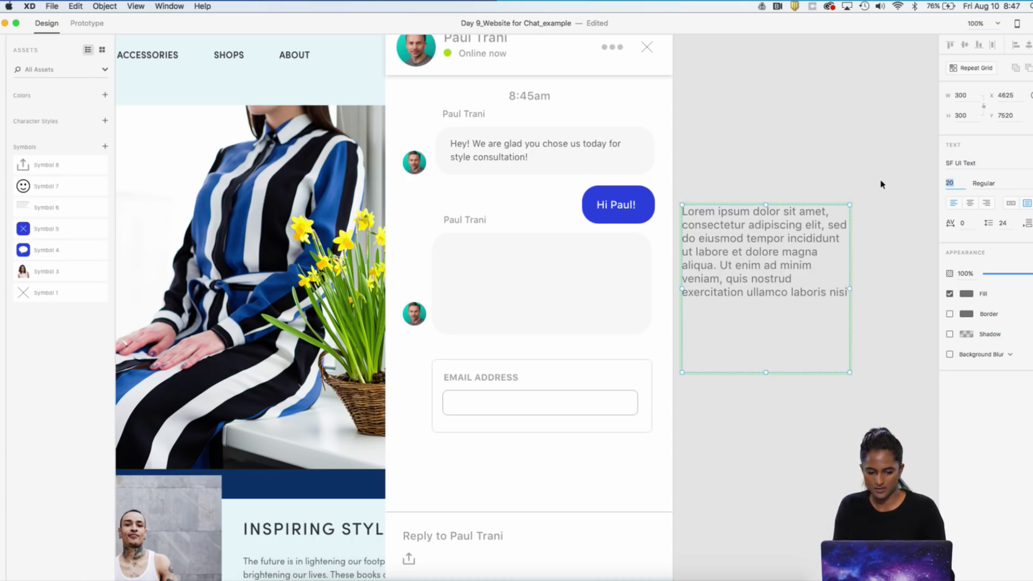
text(16)
key(Return)
click(707, 175)
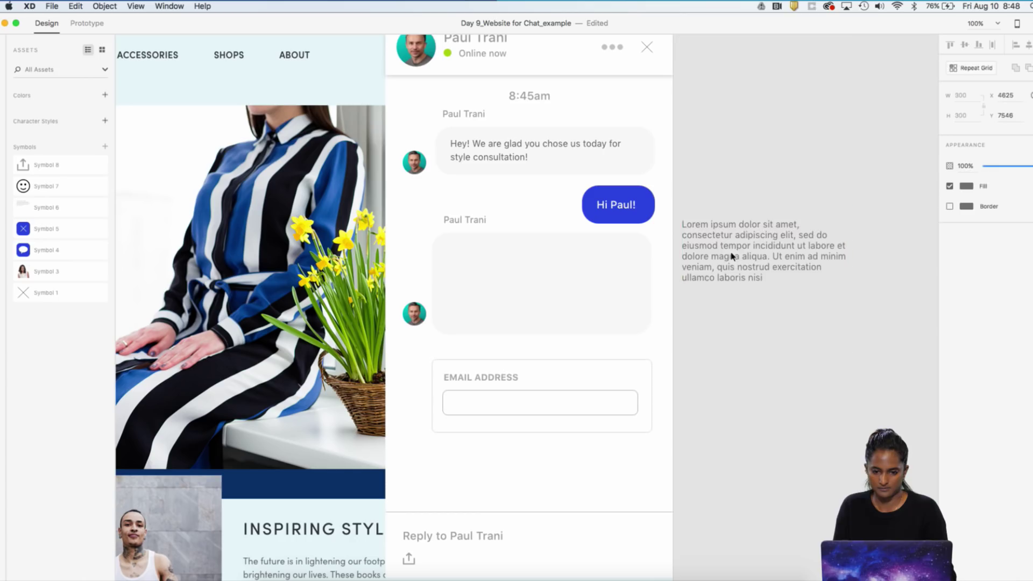
- Set the Lorem ipsum text's line spacing to 24, like the first bubble's message
double_click(570, 151)
click(822, 243)
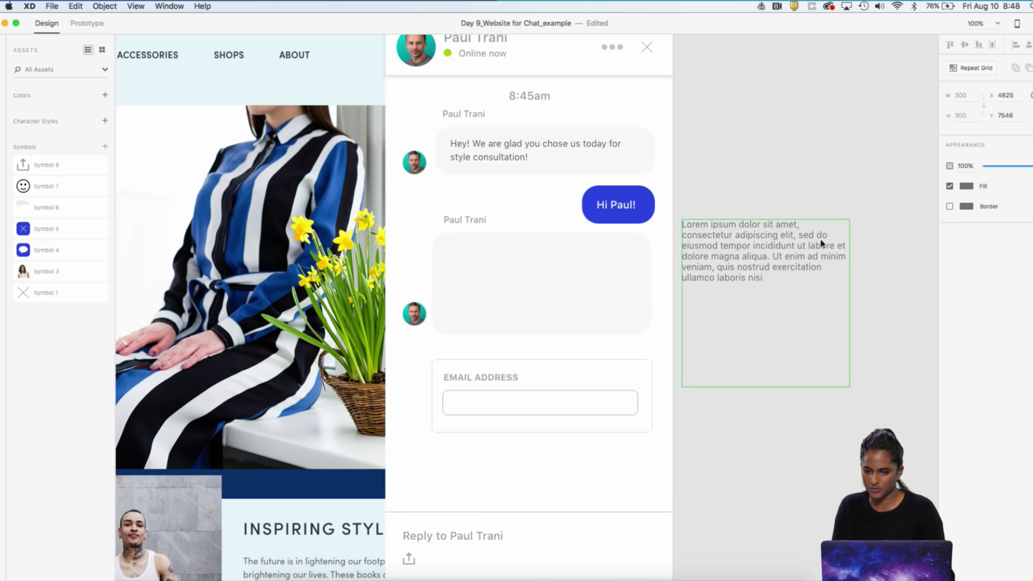
click(816, 259)
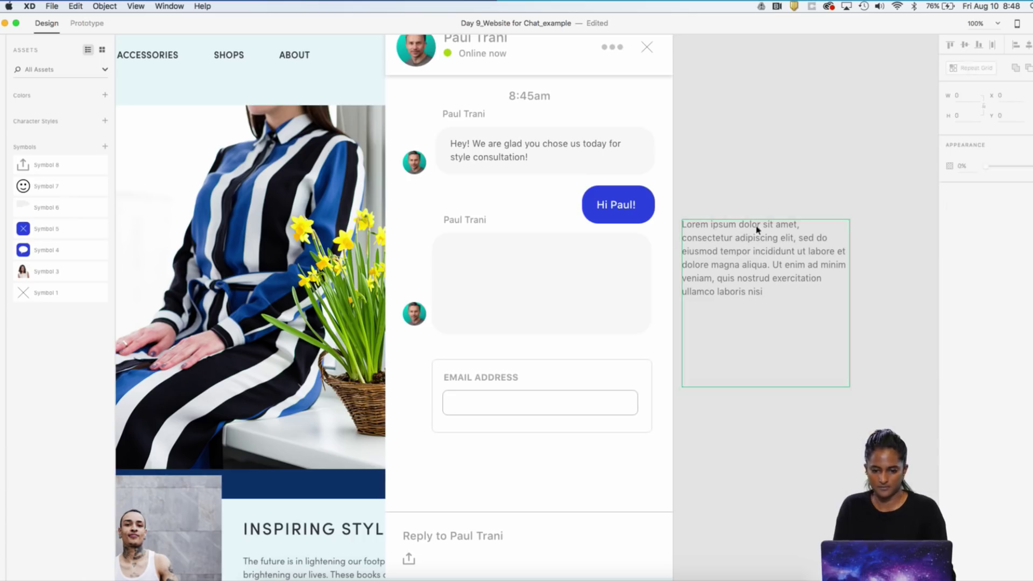
- Move the Lorem ipsum text into the second grey bubble and ungroup its symbol
drag(759, 230, 561, 272)
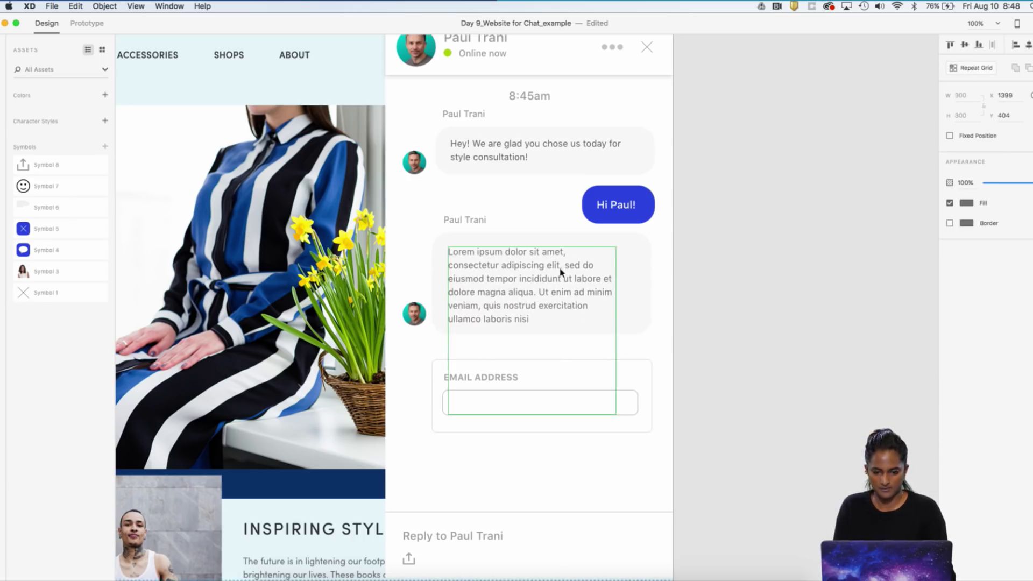
right_click(563, 304)
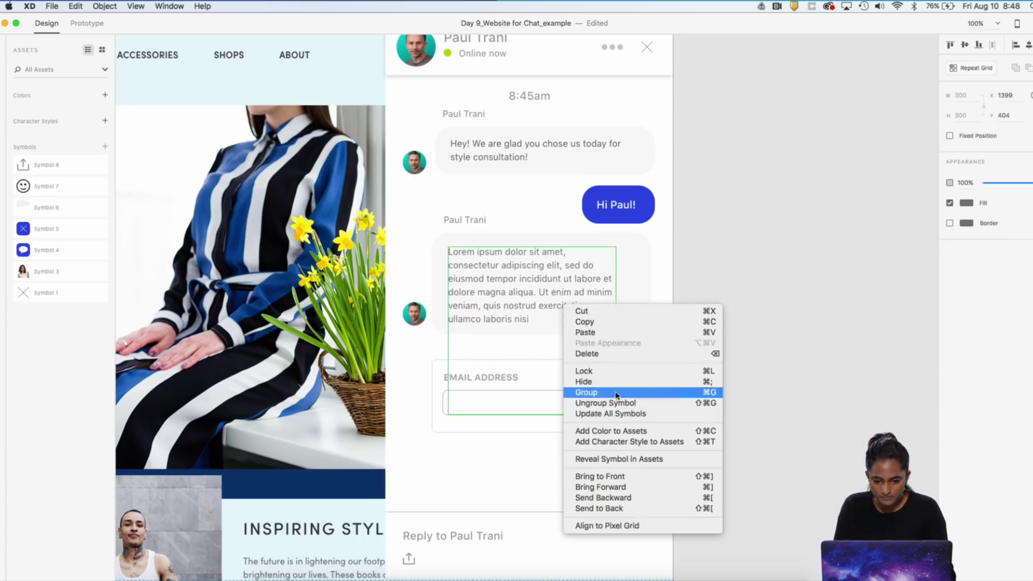
click(605, 403)
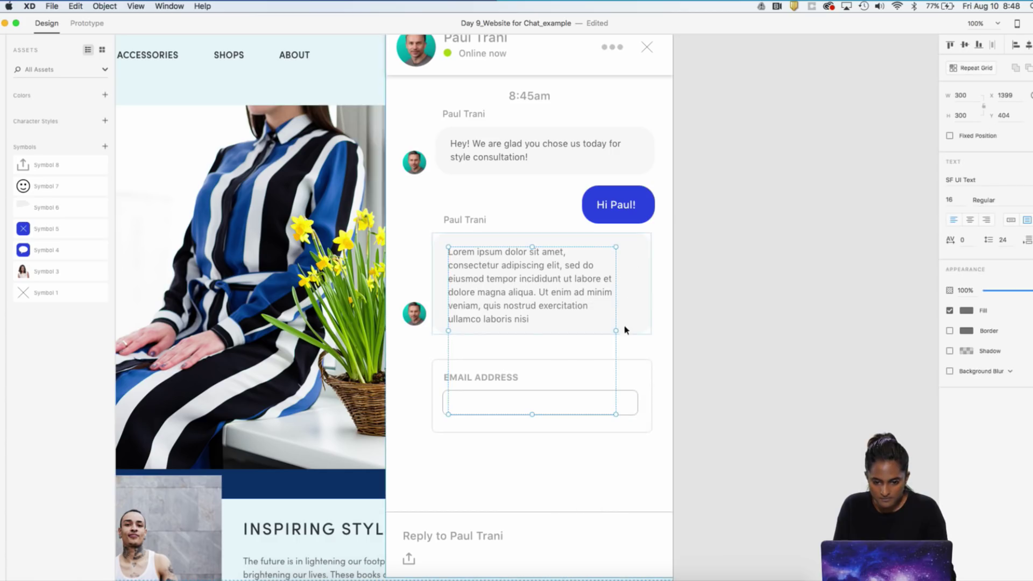
- Widen the Lorem ipsum text box to about 340 and shorten its height to fit inside the second grey bubble
drag(616, 331, 638, 331)
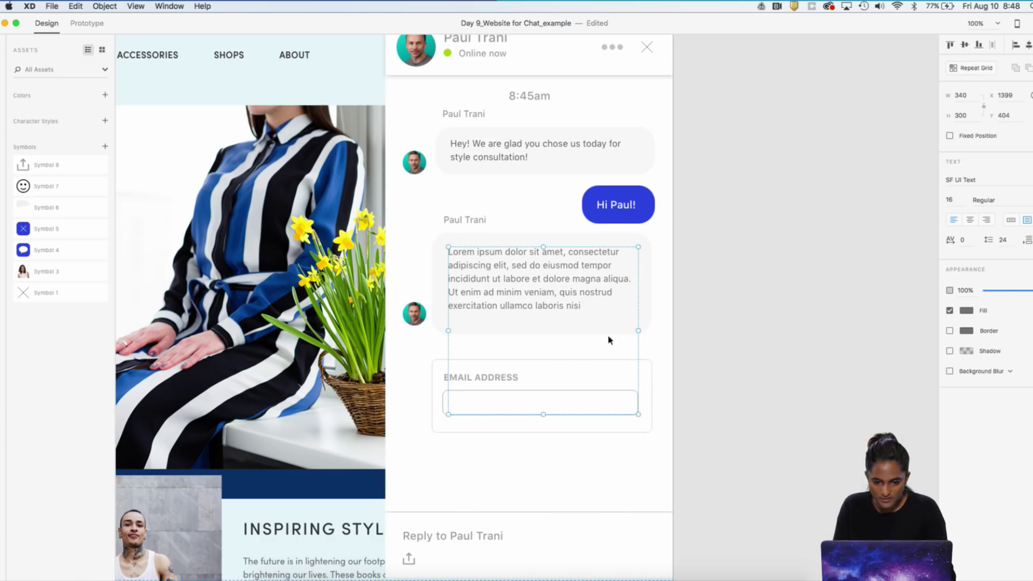
drag(545, 416, 541, 292)
click(748, 300)
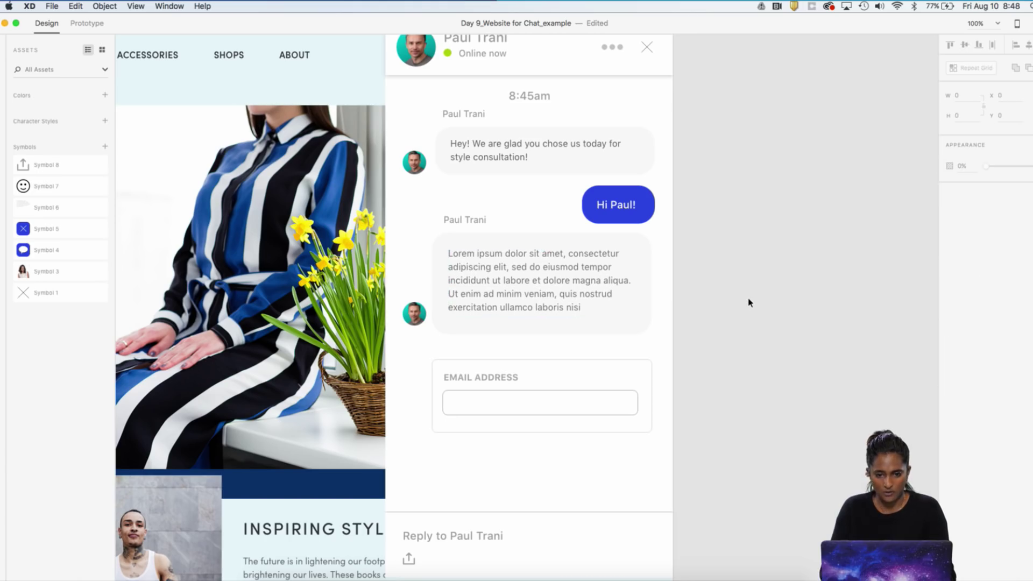
key(super+equal)
key(super+equal)
key(super+minus)
key(super+minus)
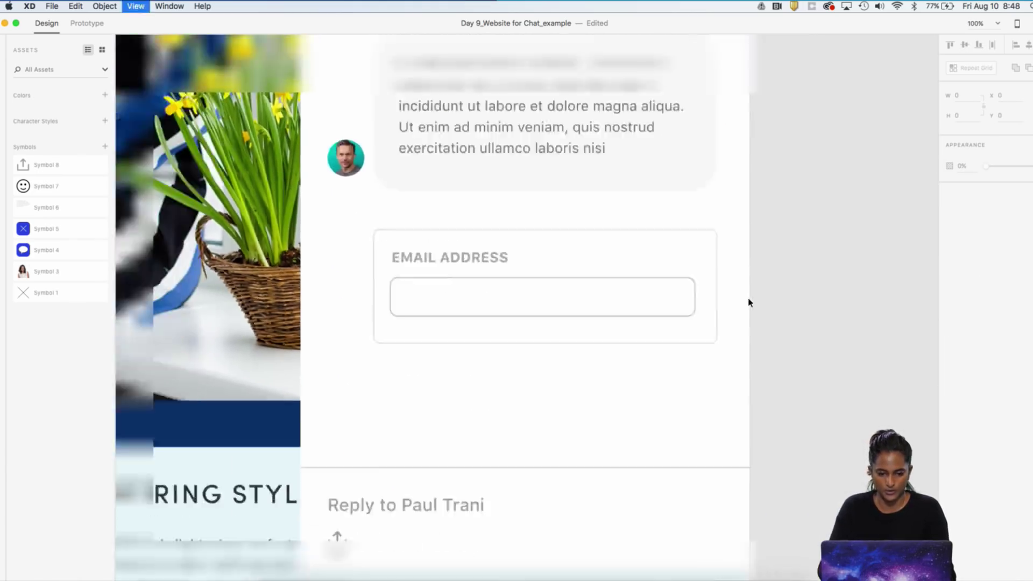
- Place the smiley symbol from the assets in the reply area, beside the share icon at the bottom of the chat panel
scroll(617, 89, down, 1)
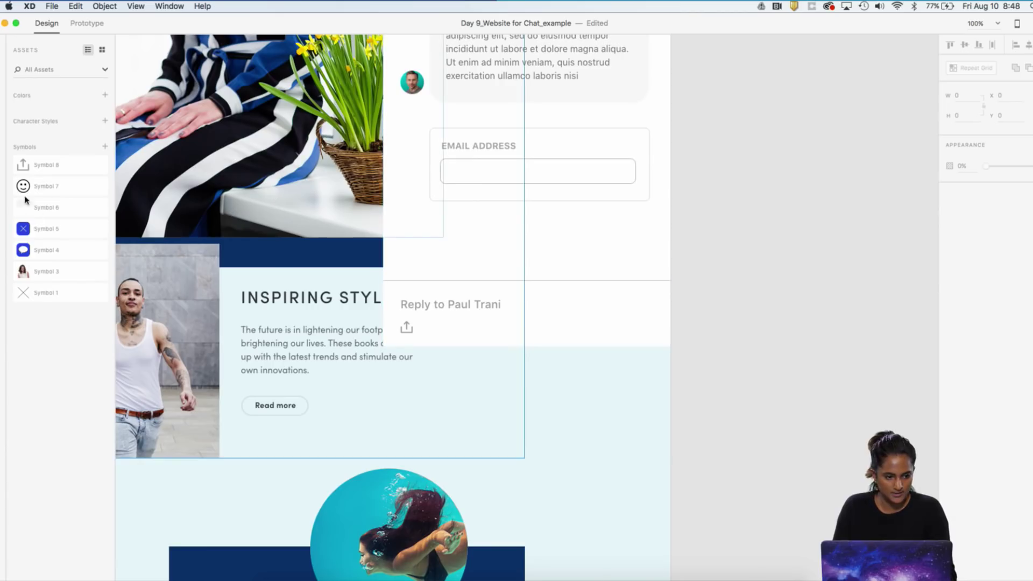
drag(26, 188, 440, 321)
key(super+equal)
key(super+equal)
key(super+equal)
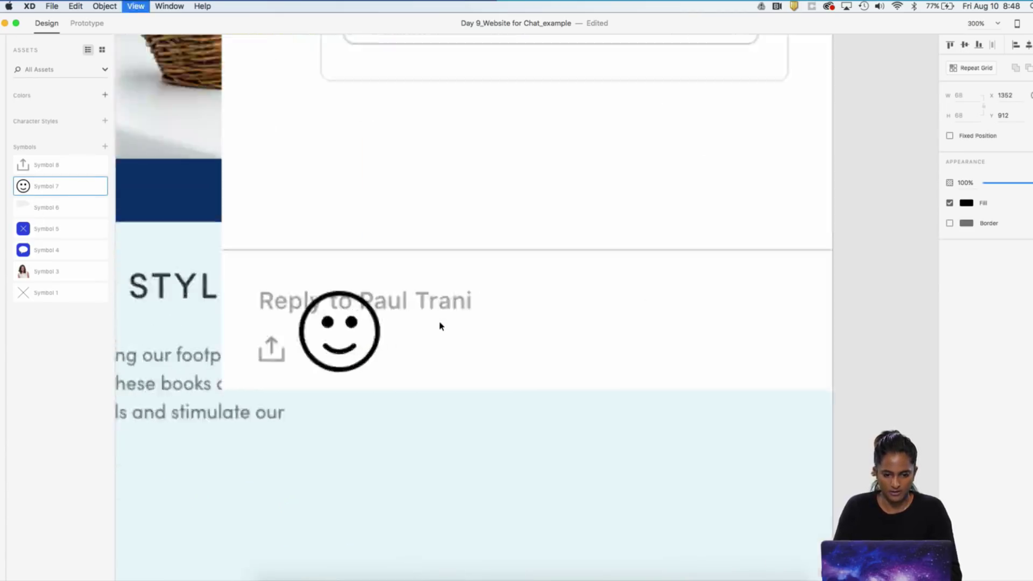
- Inspect the fill color of the arrow inside the reply area's share icon
click(395, 265)
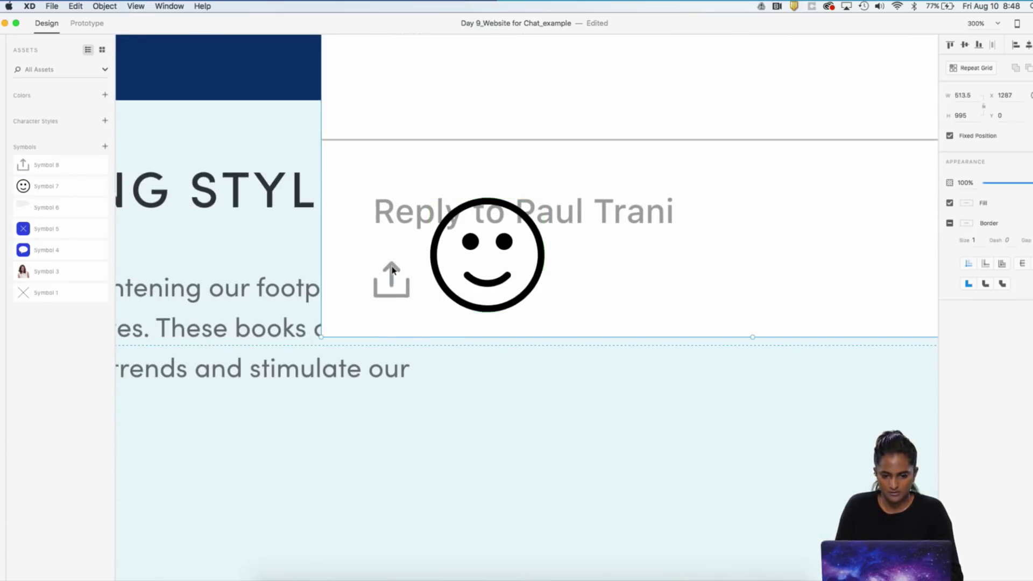
double_click(393, 273)
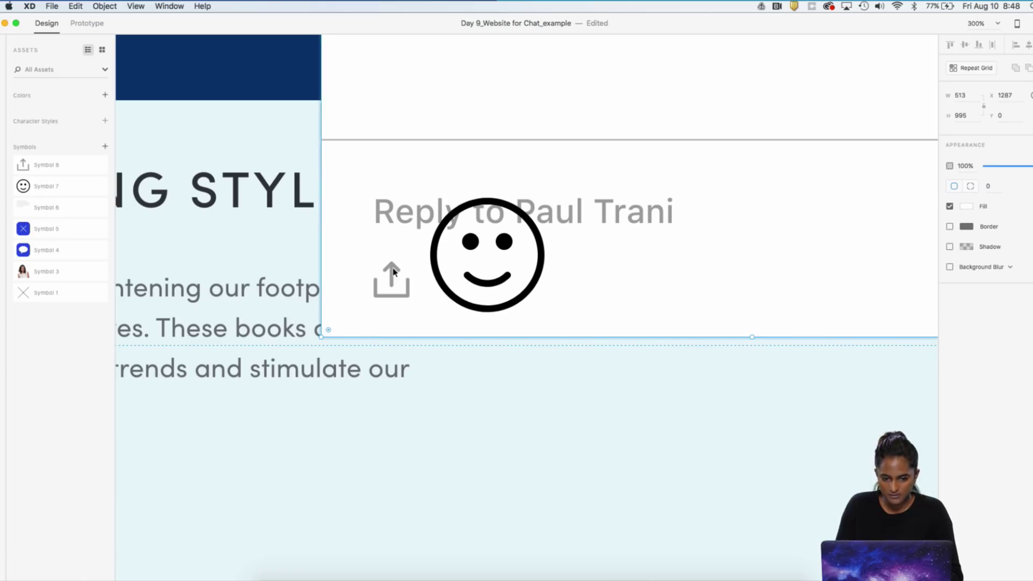
double_click(392, 269)
click(973, 184)
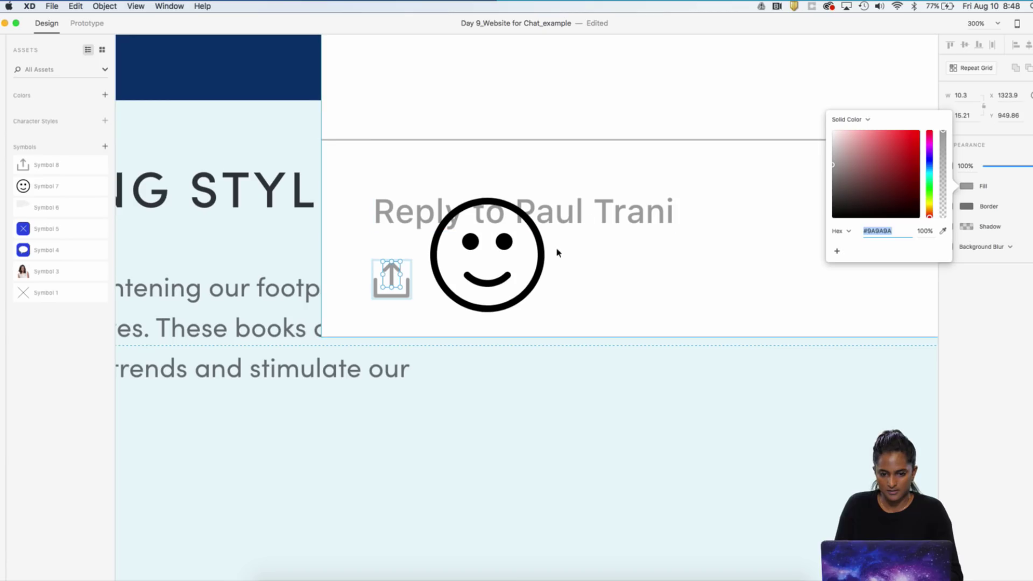
click(541, 257)
drag(541, 257, 574, 295)
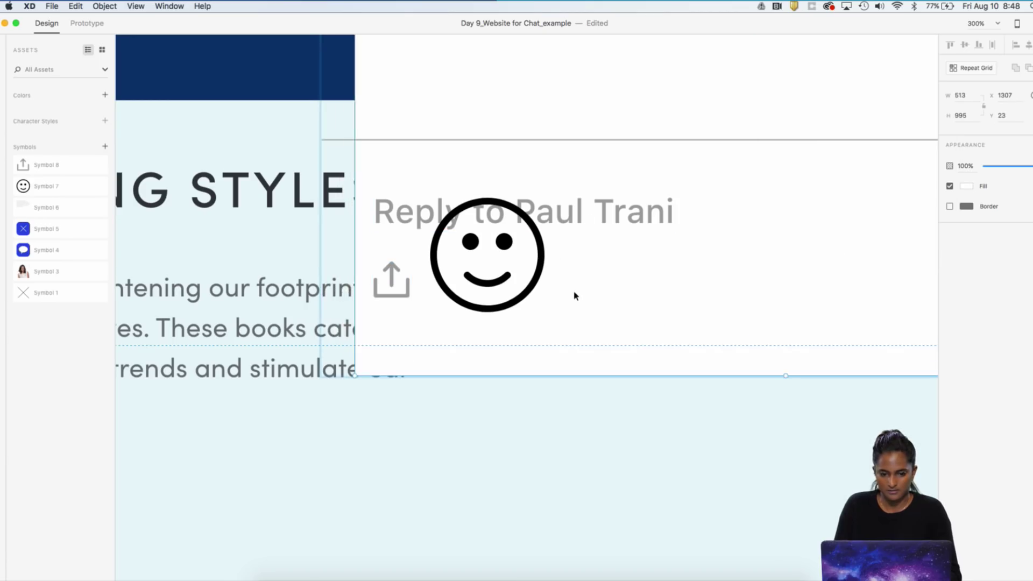
key(super+z)
- Add the share icon's grey fill #9A9A9A to the document's color assets
click(394, 271)
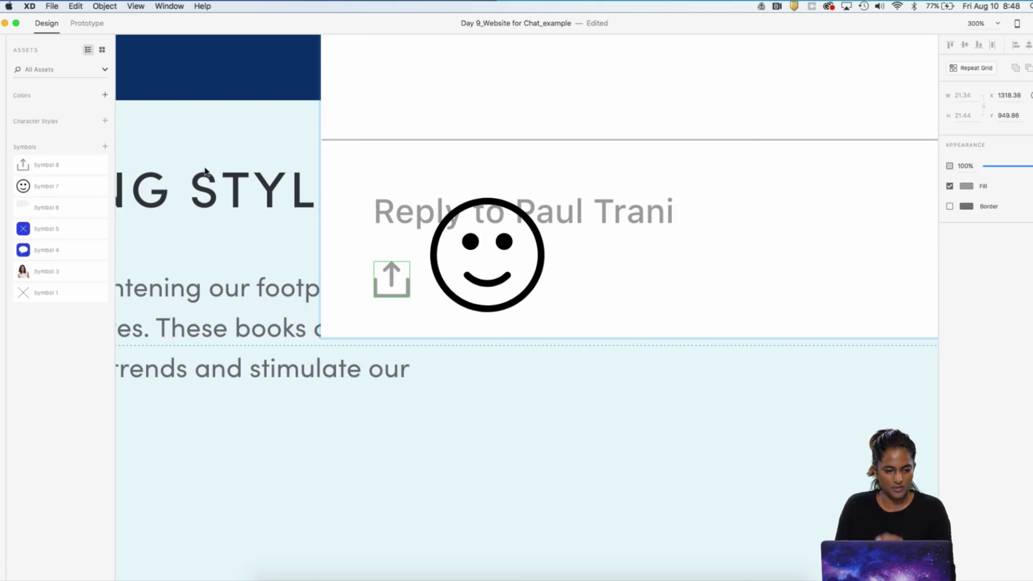
click(105, 95)
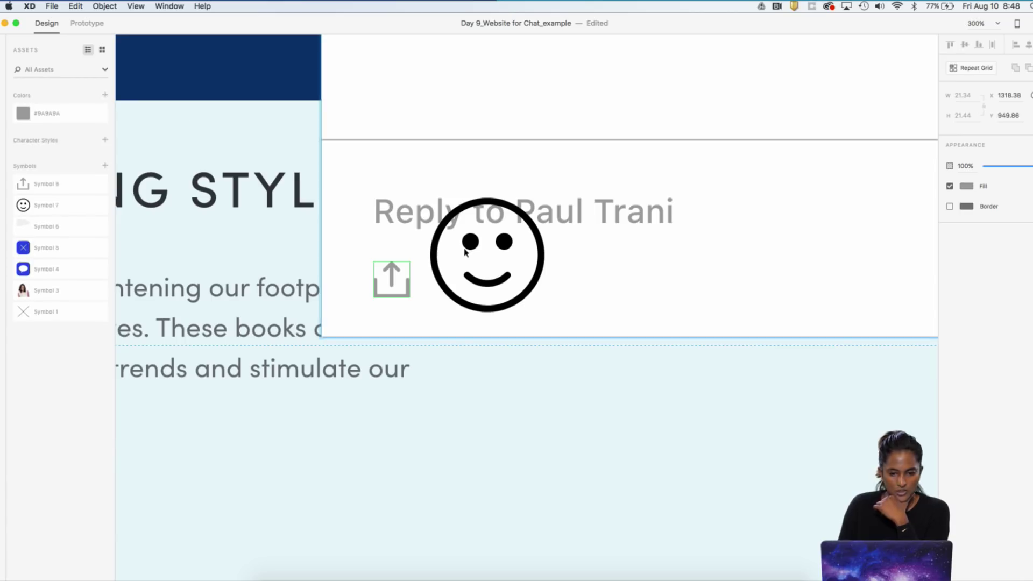
- Ungroup the chat panel's white background group
click(542, 270)
right_click(542, 271)
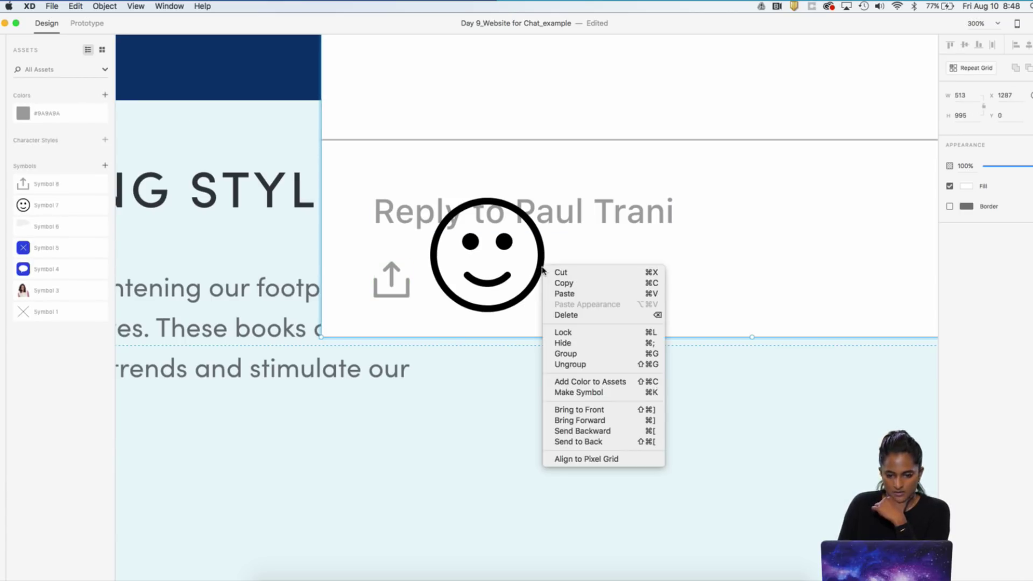
click(560, 364)
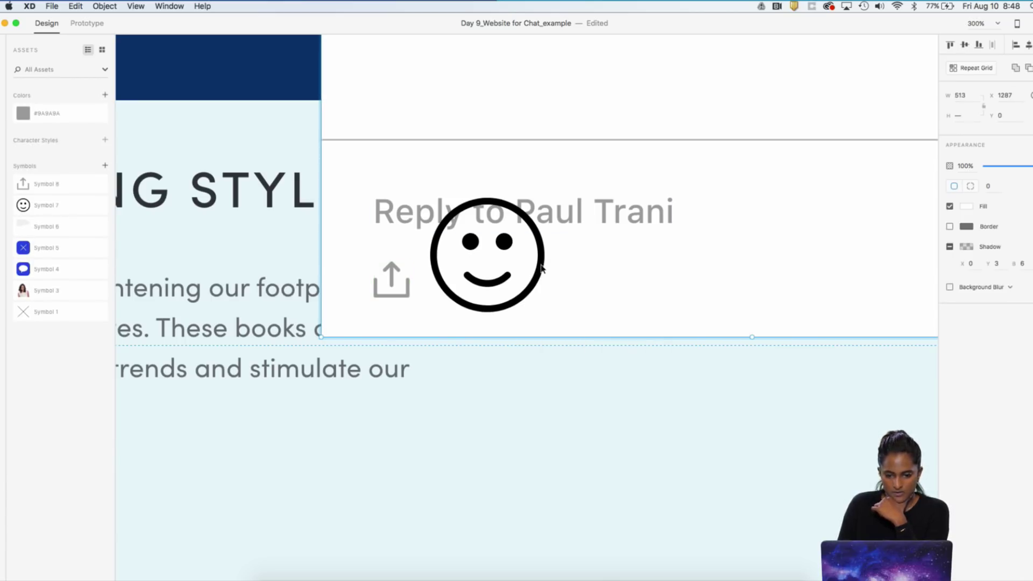
- Move the smiley to the right end of the reply area and color it with the saved grey #9A9A9A
key(super+1)
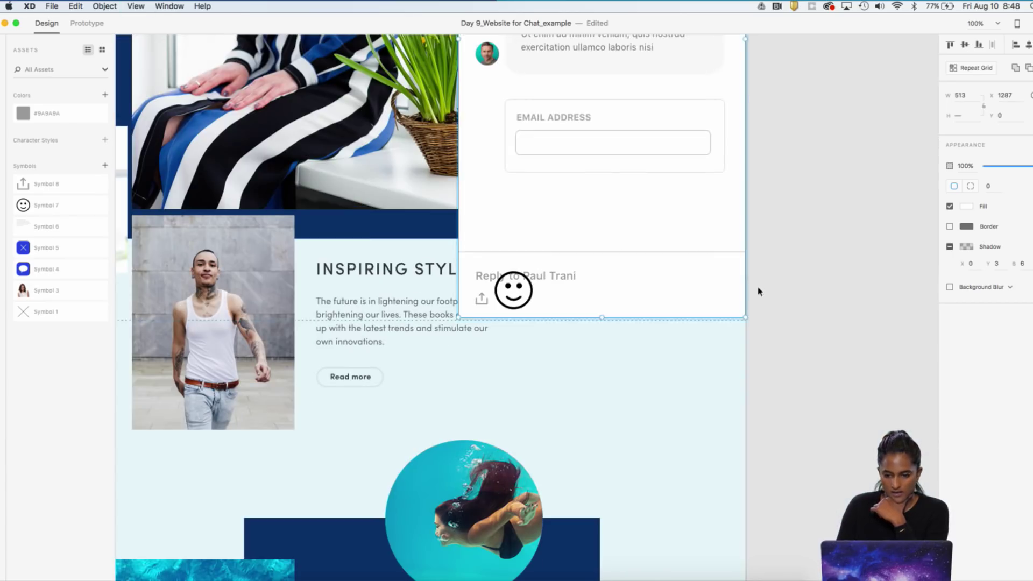
drag(530, 289, 721, 286)
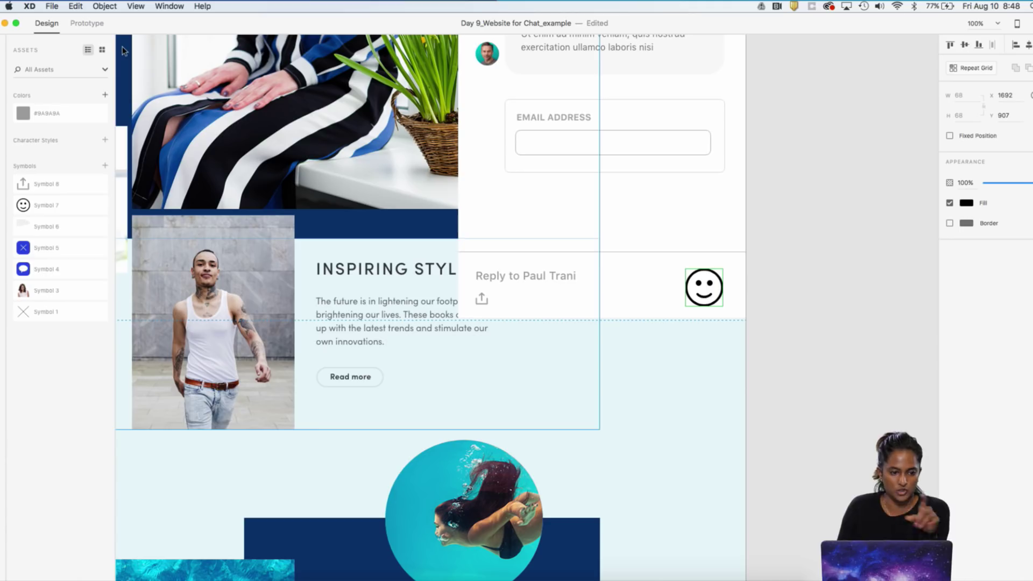
click(22, 113)
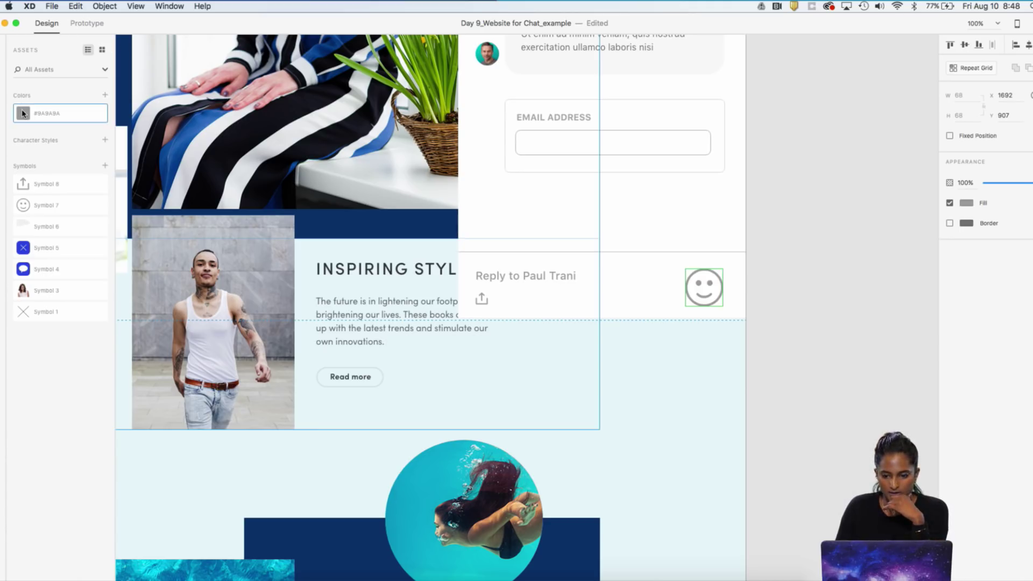
- Move the grey smiley back next to the share icon, just below the reply placeholder text
click(819, 237)
key(super+equal)
key(super+equal)
scroll(820, 241, right, 5)
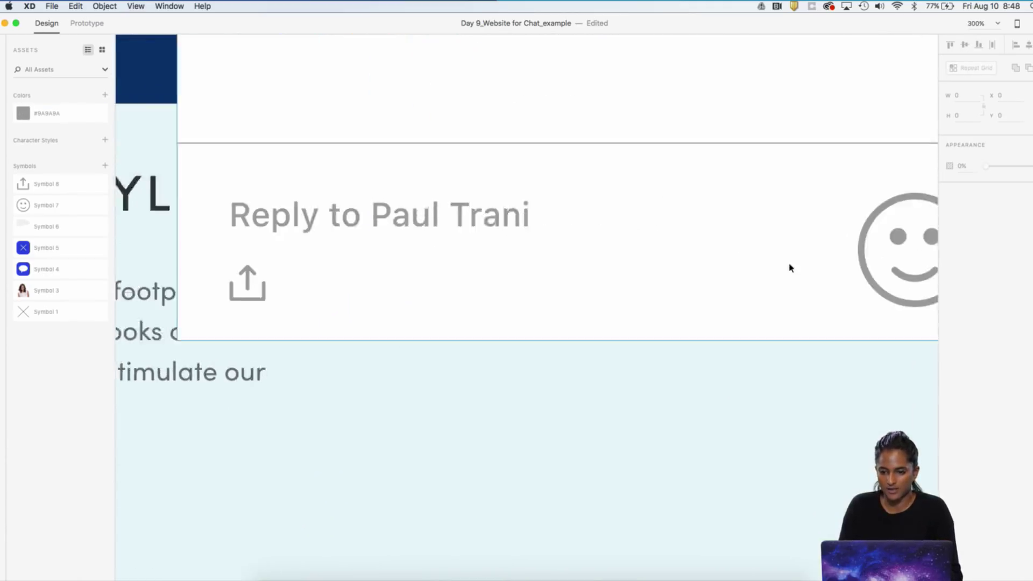
click(840, 236)
drag(840, 237, 267, 295)
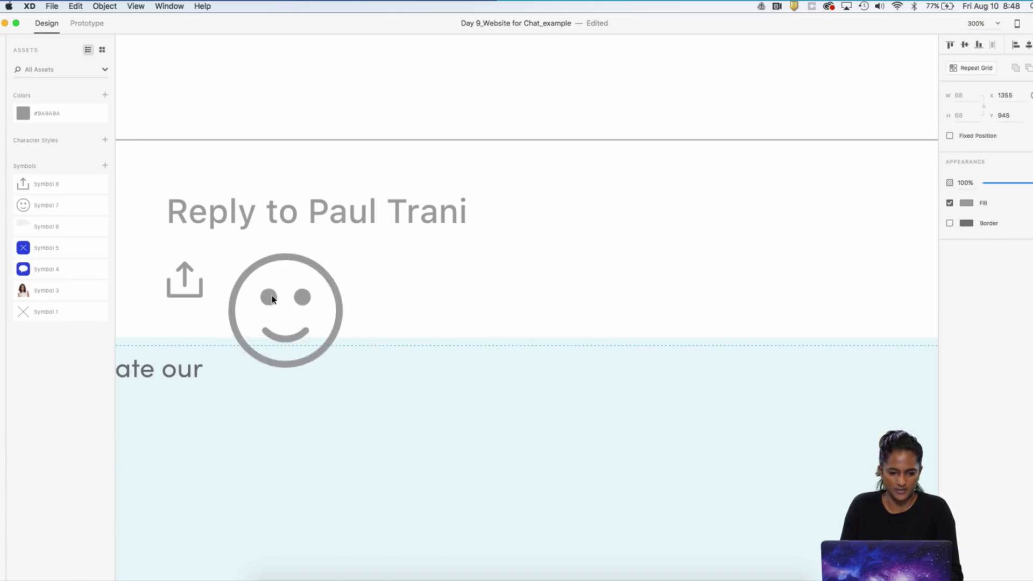
- Try to ungroup the smiley and scale its outer ring down around its center to about 38
right_click(318, 263)
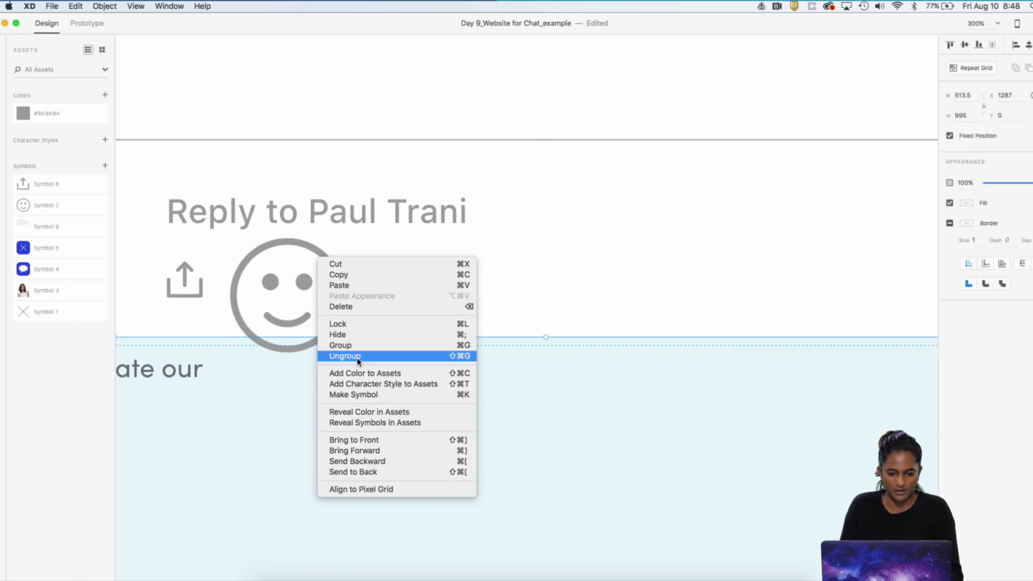
click(357, 356)
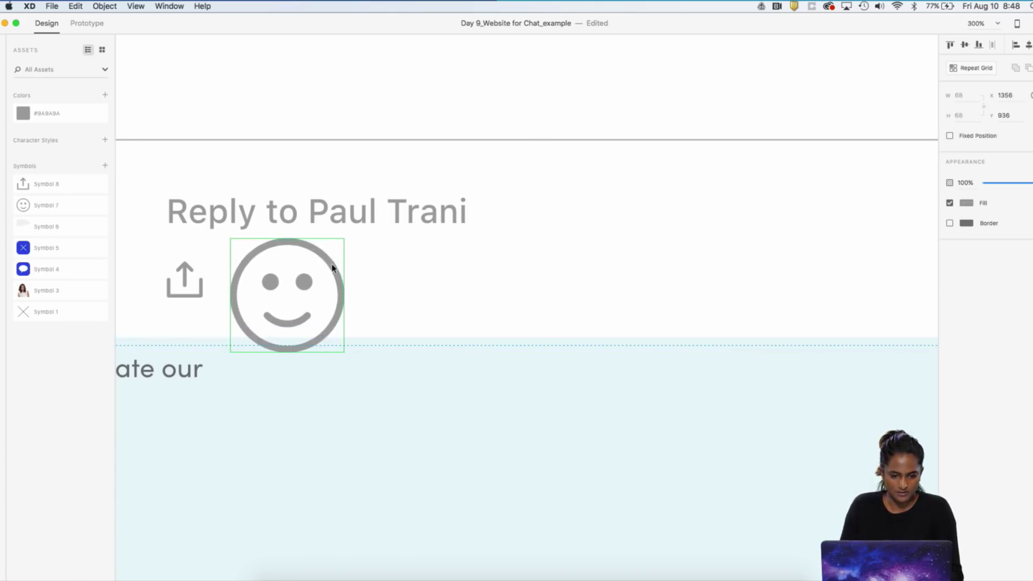
click(328, 263)
key(alt)
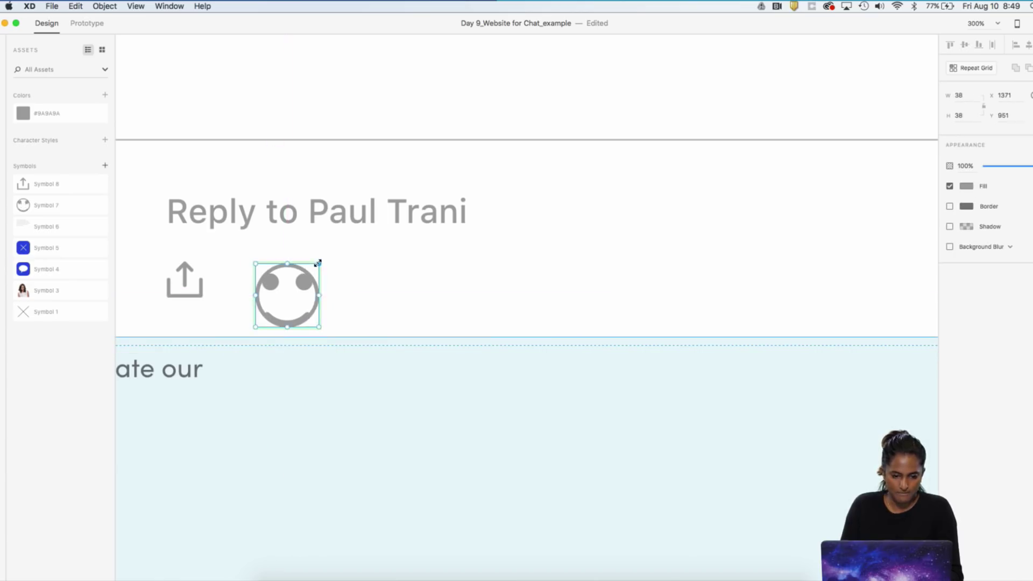
- Group the smiley's ring, eyes and mouth, and scale them together to about 22 beside the share icon
double_click(301, 285)
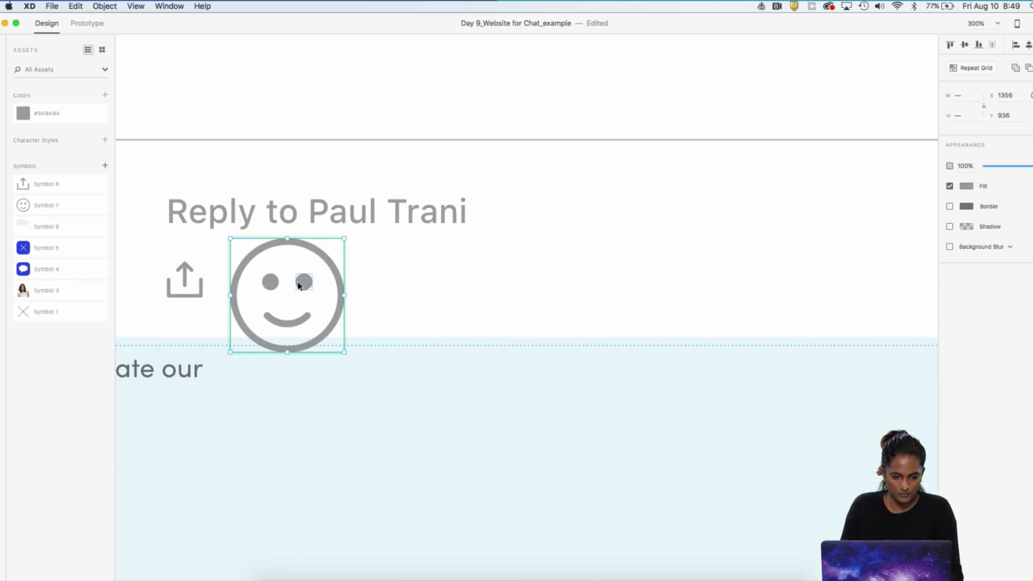
shift+click(289, 326)
key(super+g)
key(alt)
drag(345, 239, 276, 261)
key(alt)
key(super+minus)
key(super+minus)
key(super+minus)
key(super+minus)
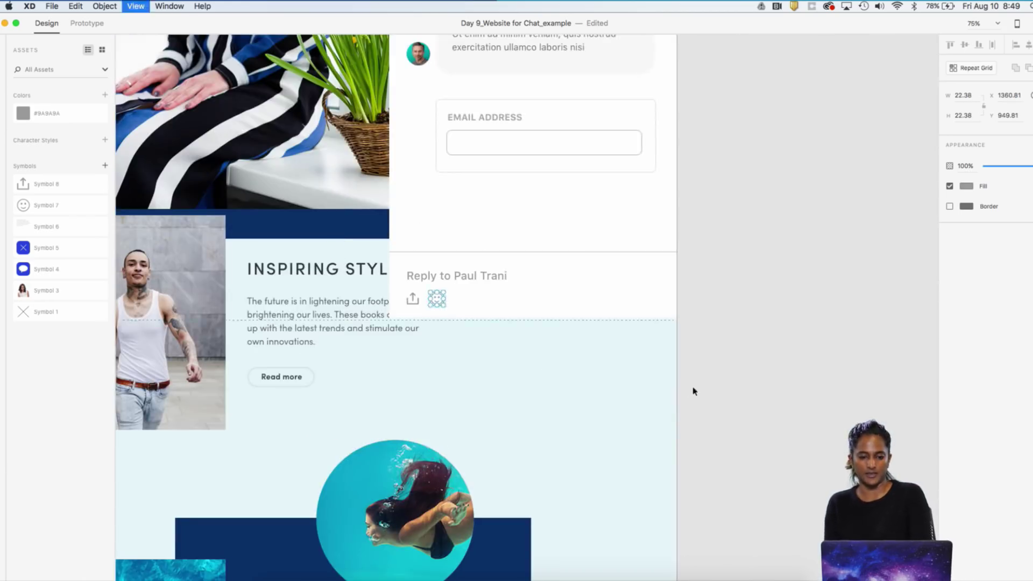
- Draw a rectangle about 130 by 42 over the right end of the email address input field
scroll(715, 367, up, 6)
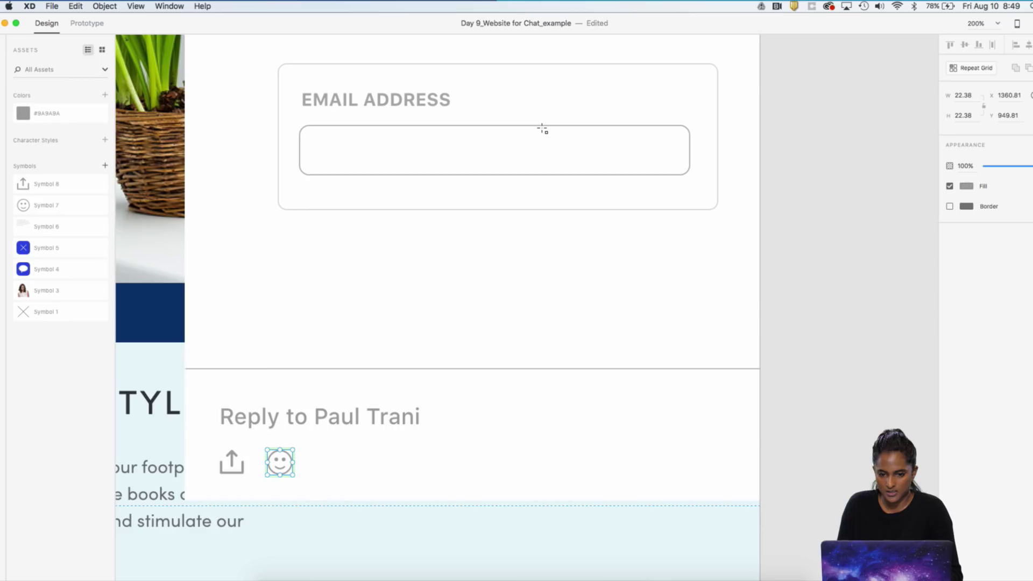
drag(543, 127, 687, 174)
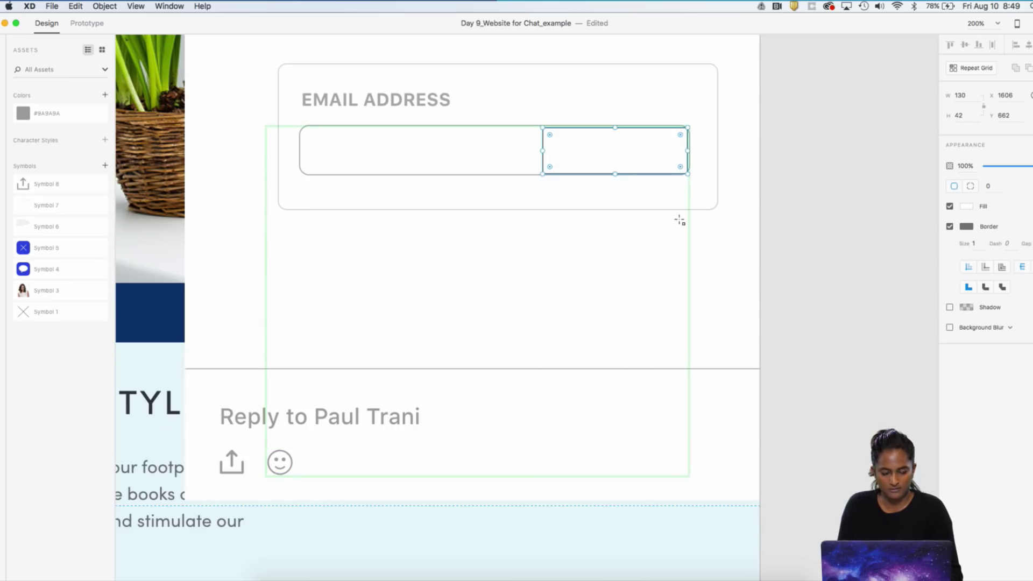
- Select the chat panel and add all of its colors to the color assets
scroll(679, 221, up, 10)
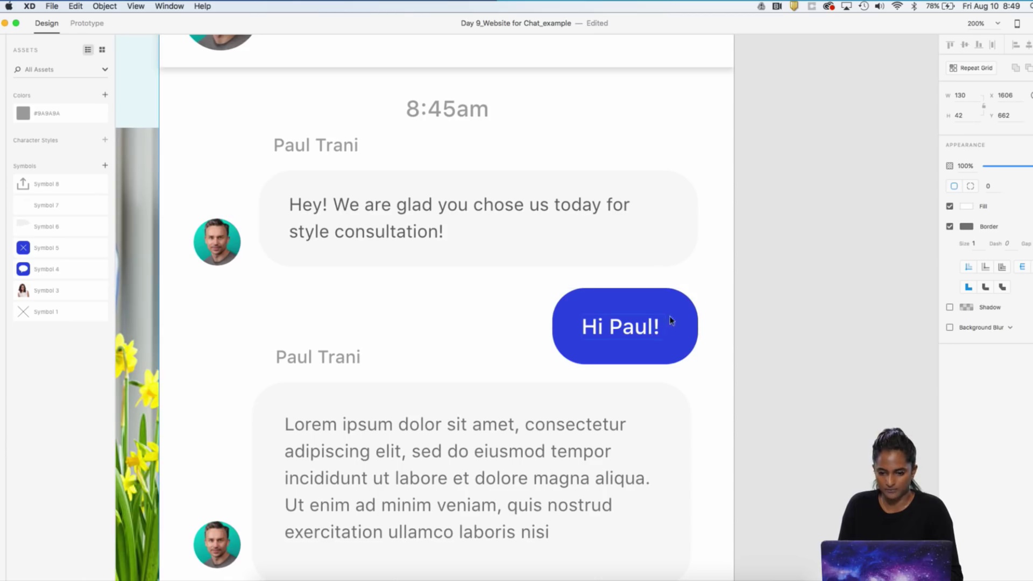
click(670, 321)
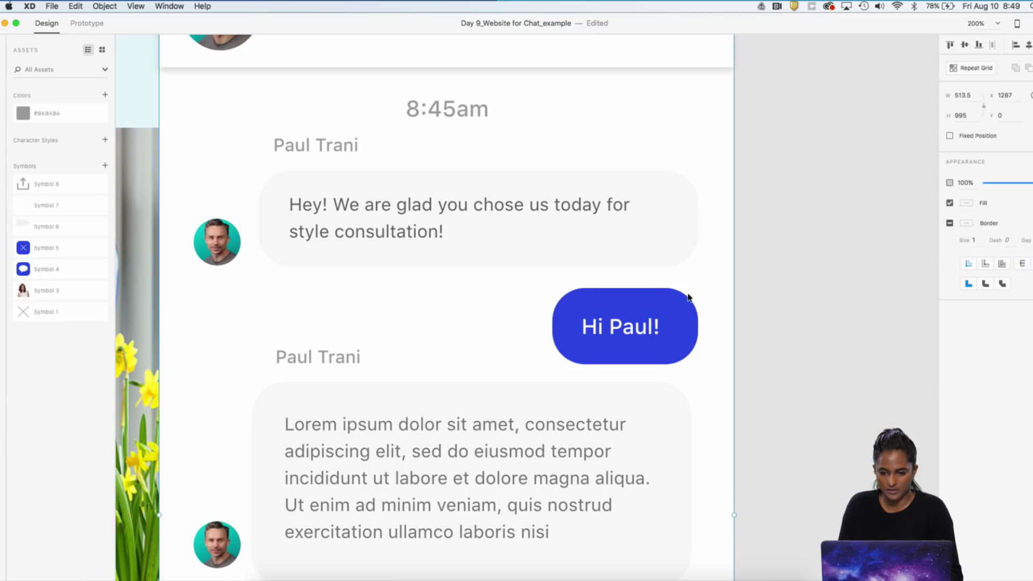
click(105, 95)
- Ungroup the symbol that contains the new rectangle in the email address field
scroll(231, 201, down, 10)
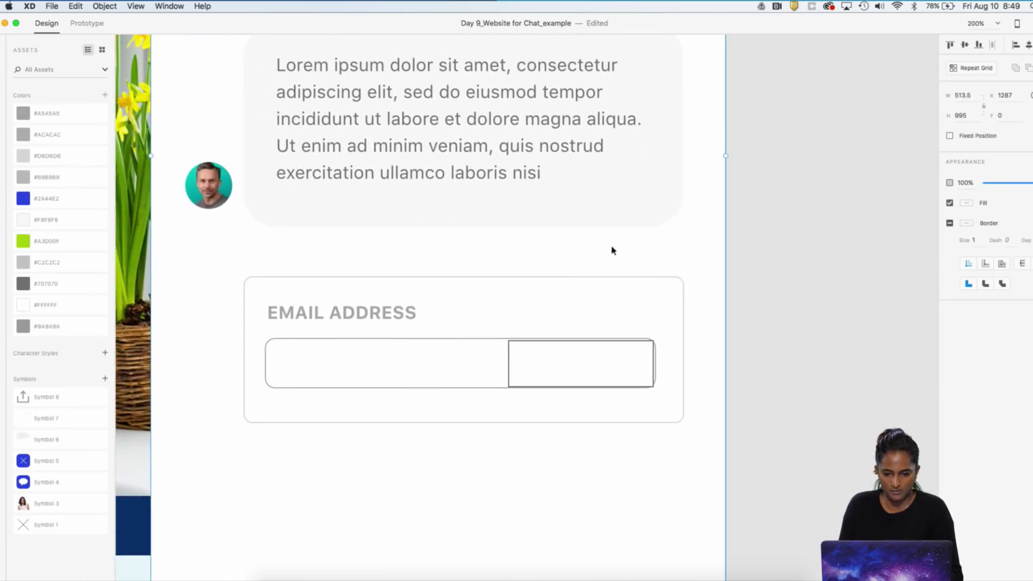
click(609, 370)
right_click(610, 351)
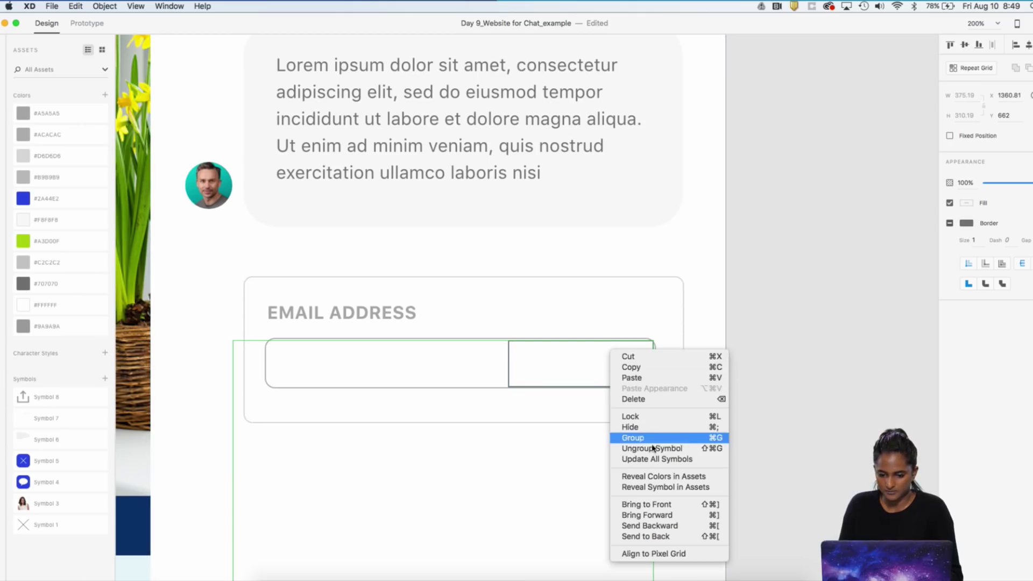
click(767, 347)
scroll(767, 350, up, 5)
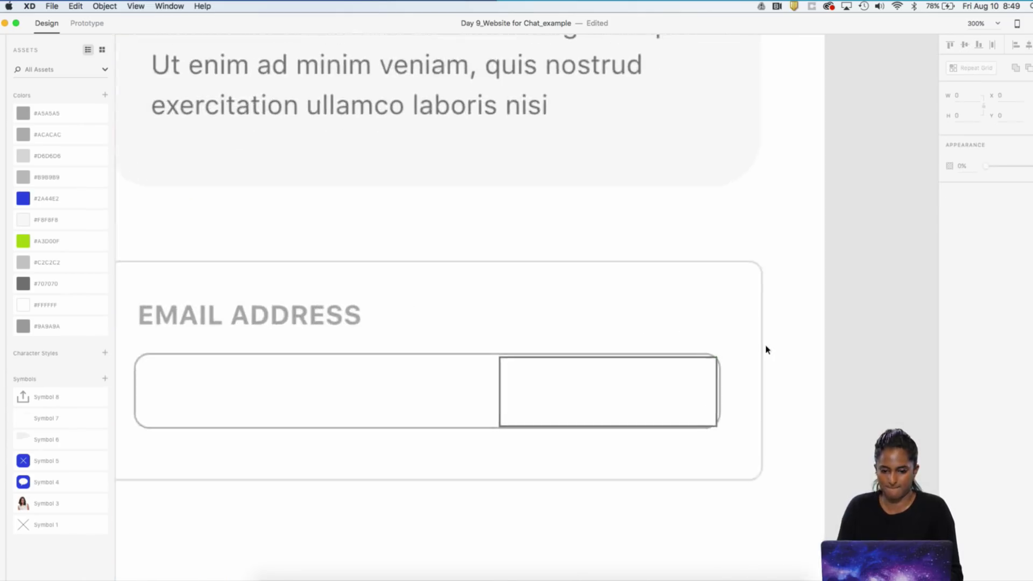
- Style the email field's rectangle as a blue #2A44E2 button with a corner radius of 6 and no border
click(595, 276)
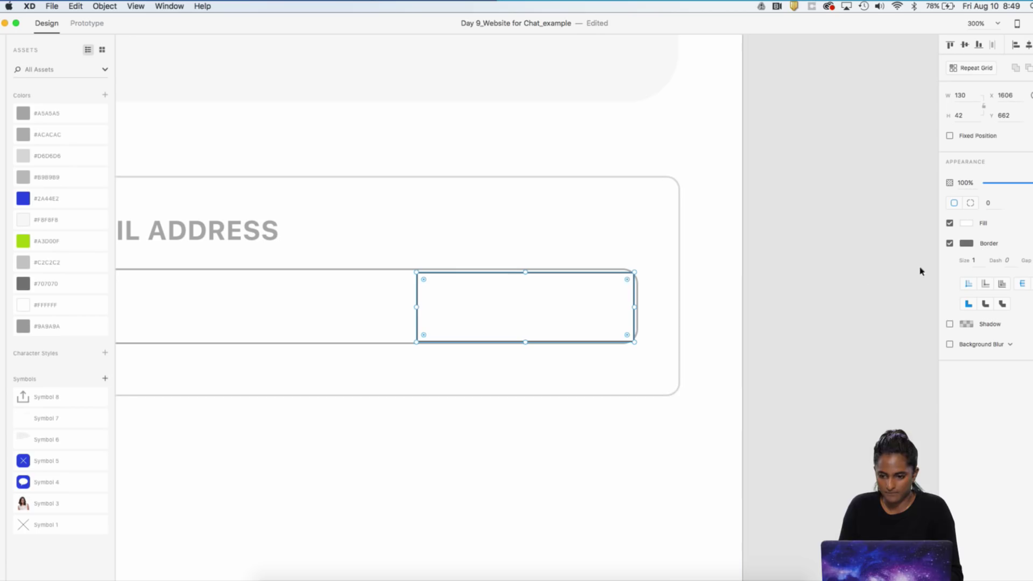
click(24, 198)
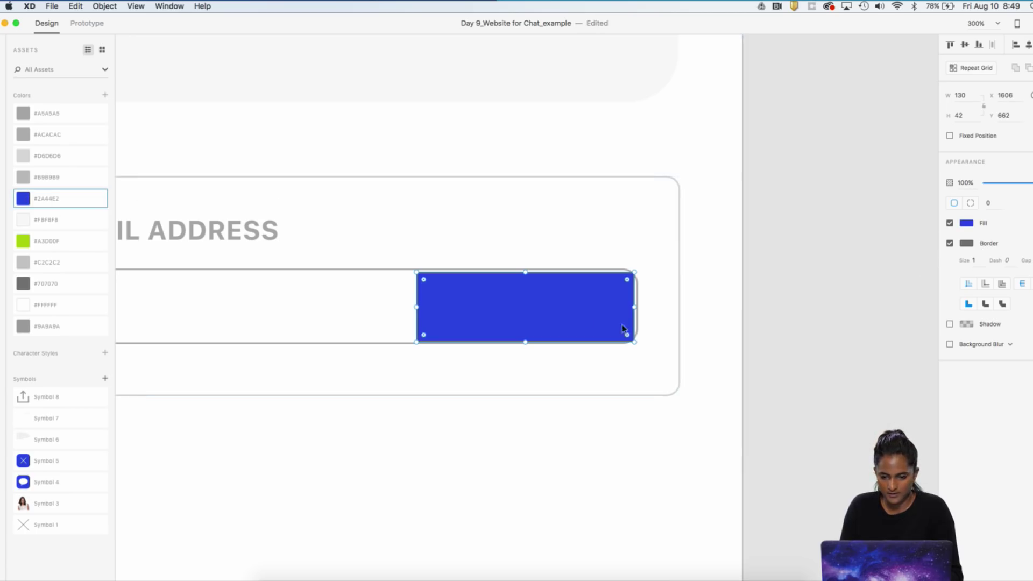
drag(626, 279, 618, 325)
click(950, 243)
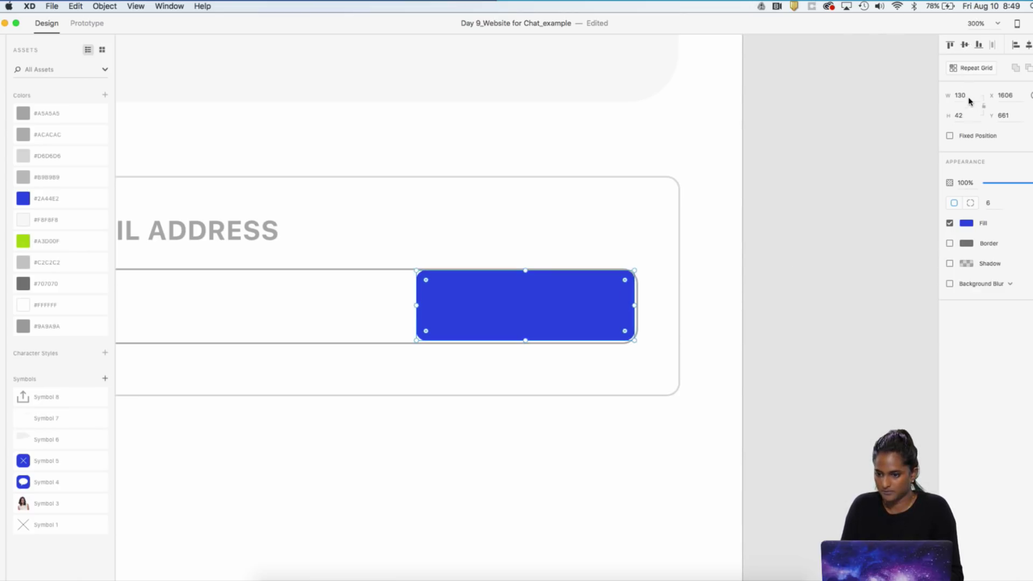
- Fit the blue button to the email field's right end with a height of 43 and an X position of 1607
key(Up)
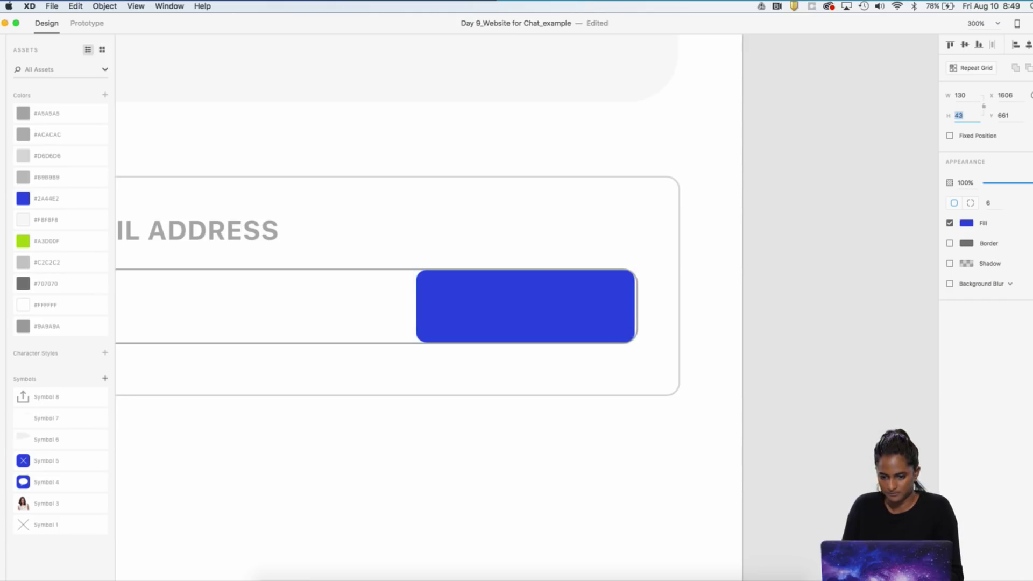
click(593, 288)
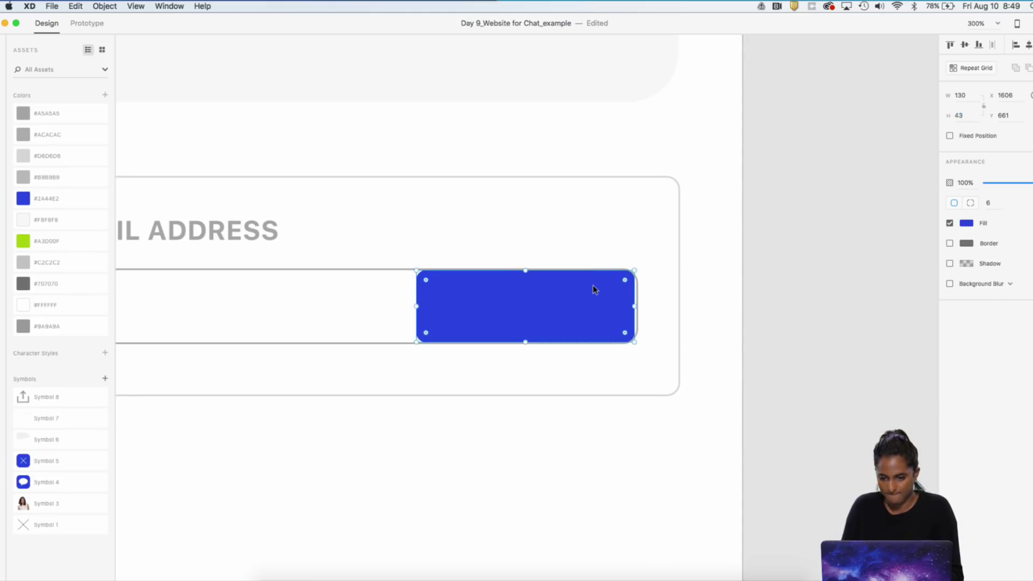
key(Right)
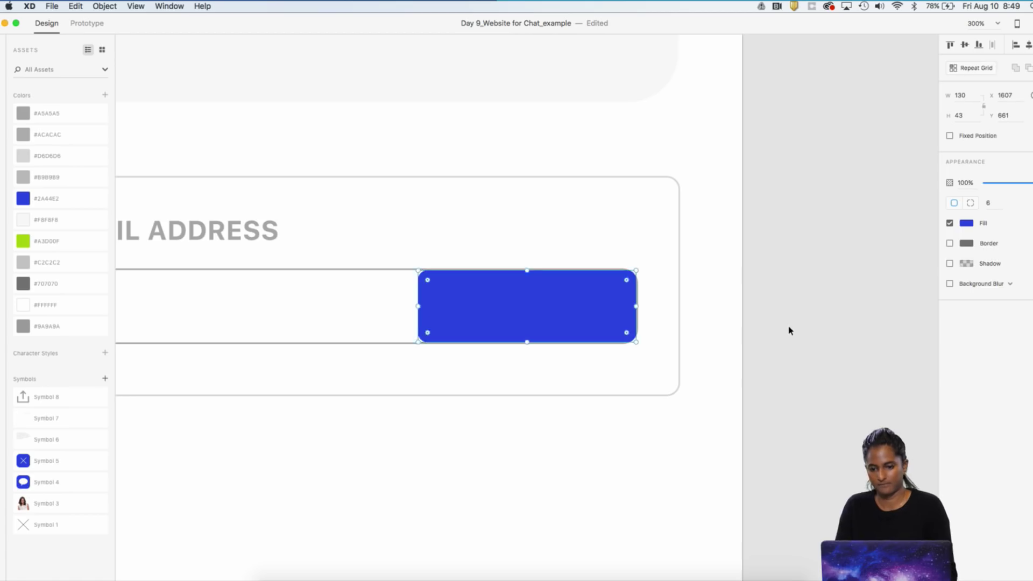
click(789, 330)
- Add the text label "Submit" on the blue button in the email address field
key(cmd+1)
key(super+2)
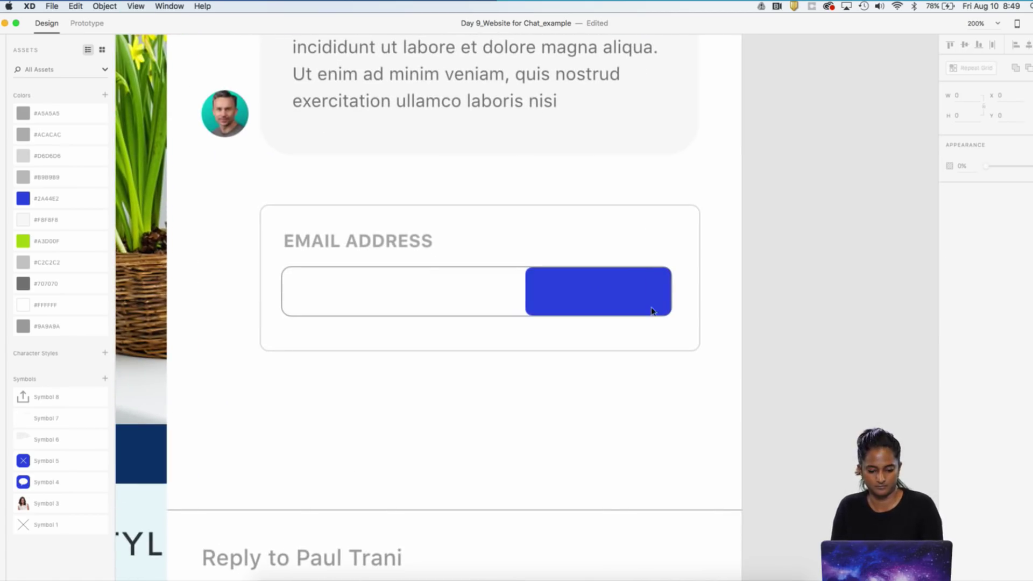
key(t)
click(591, 289)
text(Submit)
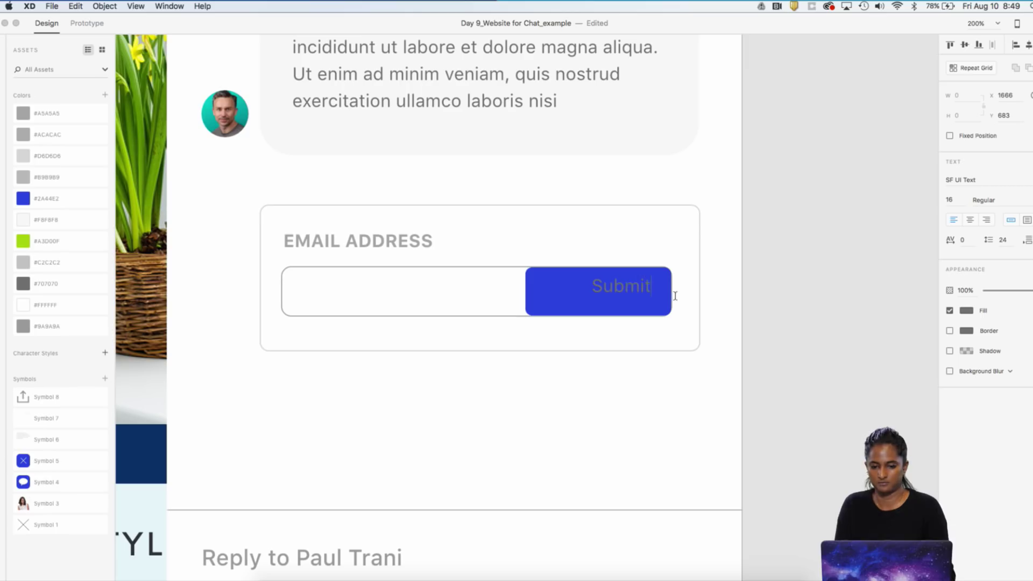
- Recolor the "Submit" label white (#FFFFFF) and center it on the blue button
key(super+a)
click(966, 311)
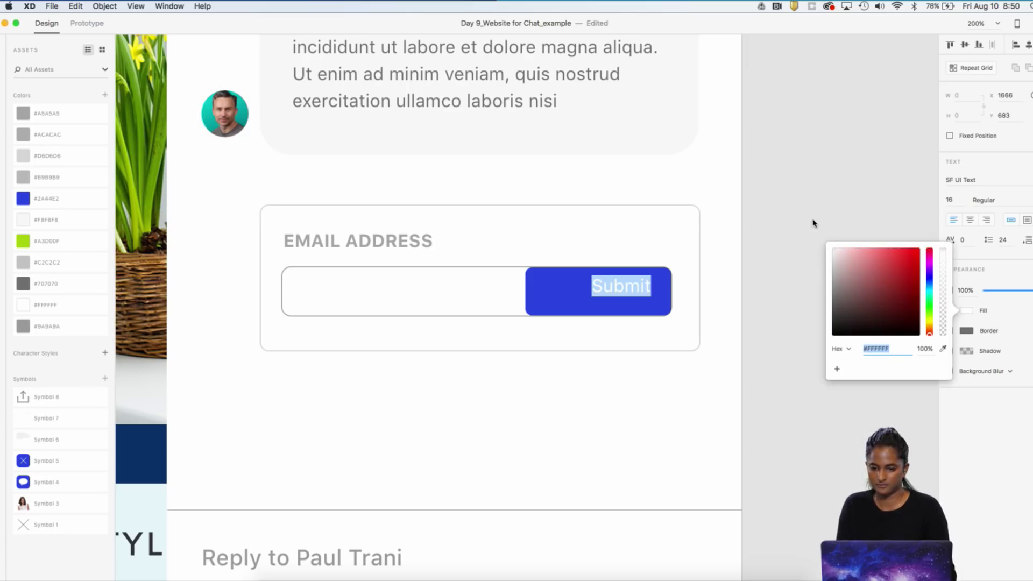
key(Escape)
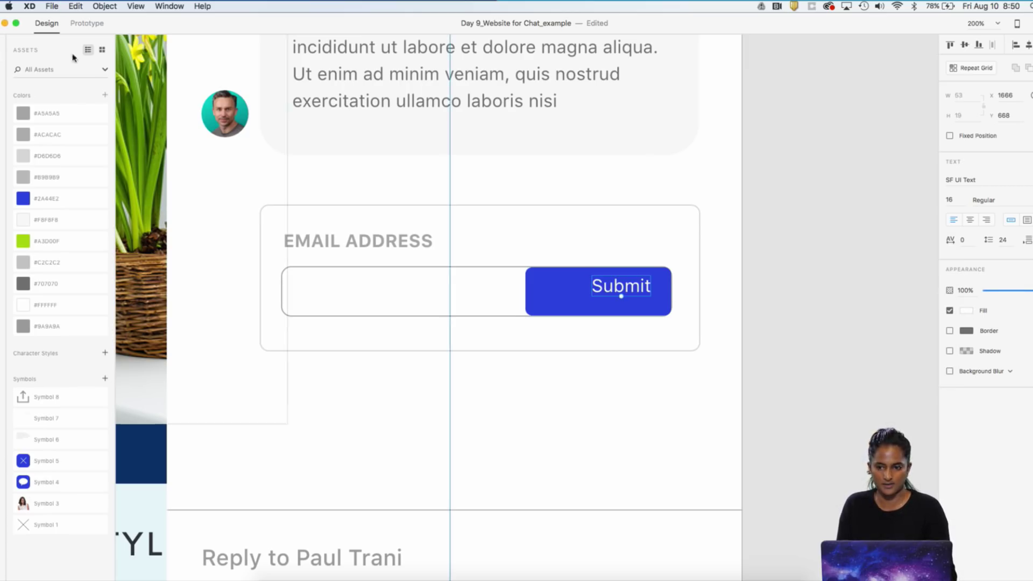
click(746, 286)
mouse_move(634, 293)
mouse_down()
mouse_move(611, 290)
mouse_move(618, 299)
mouse_up()
click(815, 291)
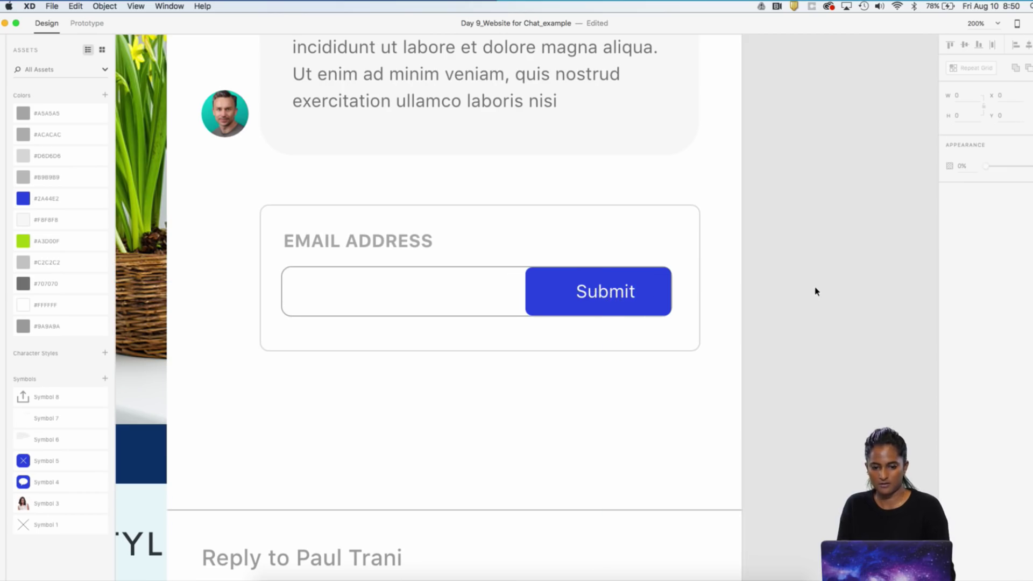
- Open the prototype preview for a quick check of the website and close it
key(super+minus)
key(super+minus)
key(super+minus)
scroll(817, 291, left, 3)
scroll(816, 291, up, 3)
scroll(816, 292, left, 3)
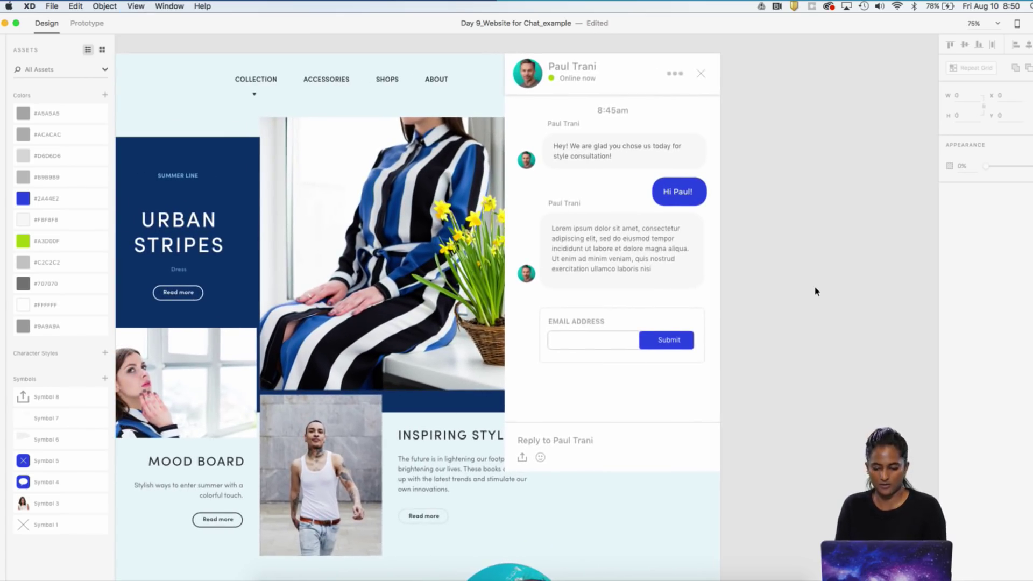
scroll(815, 291, left, 3)
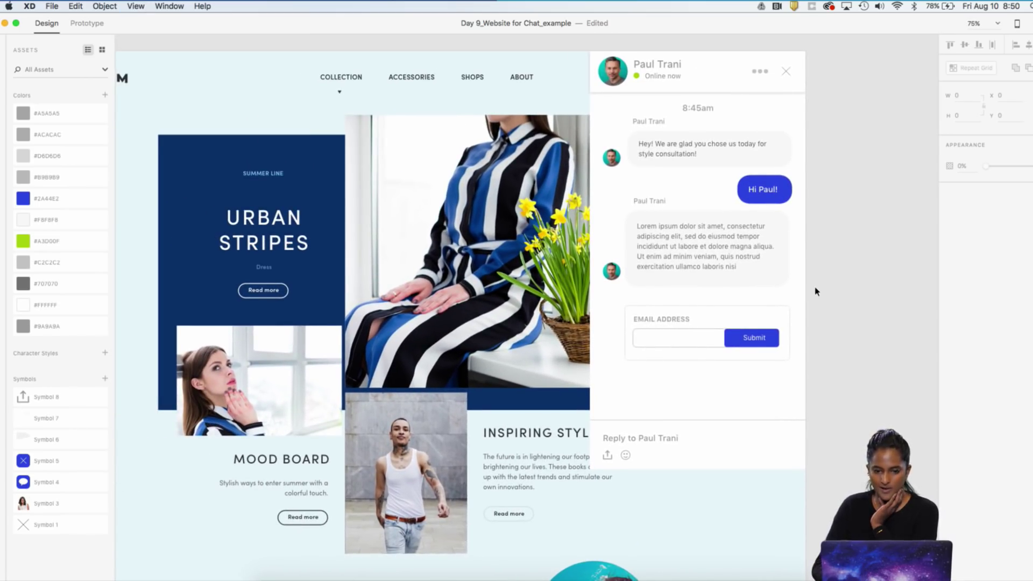
key(super+Return)
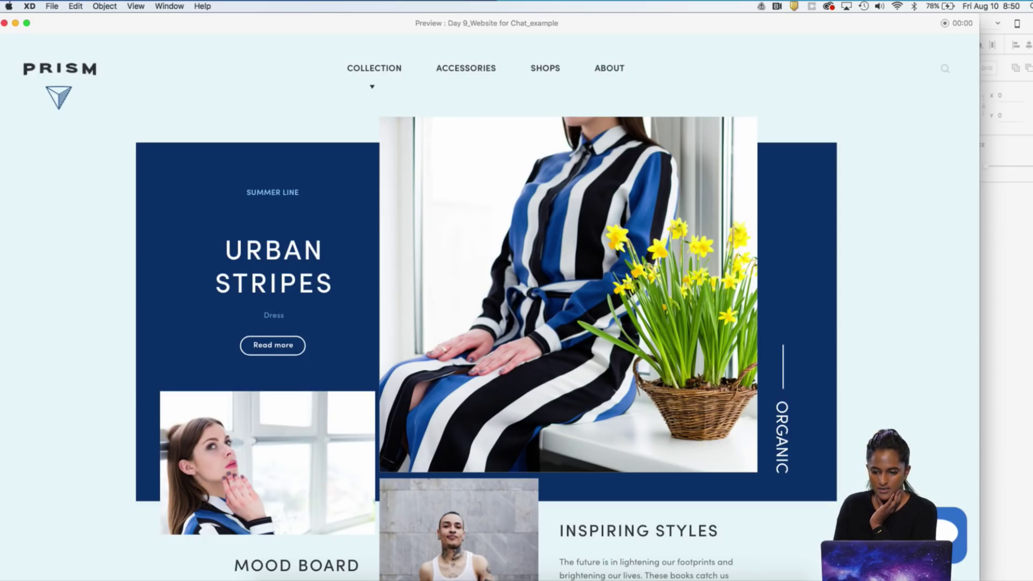
click(4, 23)
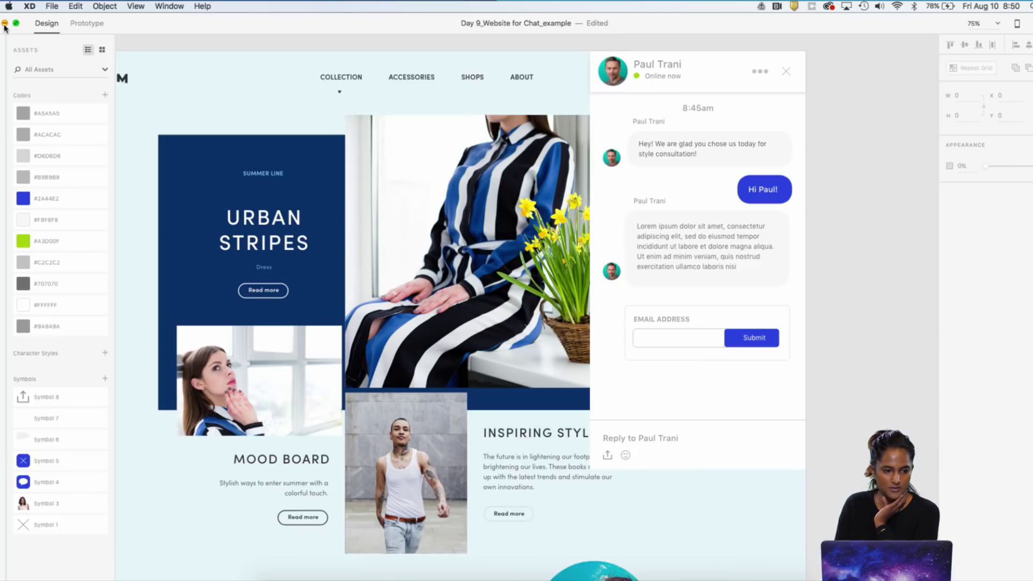
- Preview the Full Chat artboard to check how the chat panel behaves when the page scrolls
scroll(315, 153, left, 3)
scroll(314, 153, up, 1)
click(151, 64)
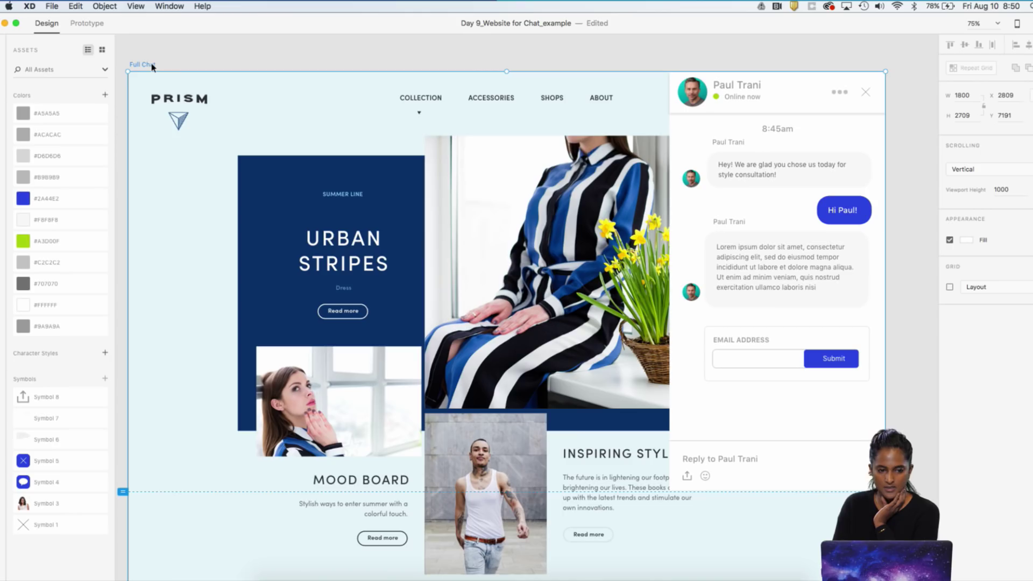
key(super+Return)
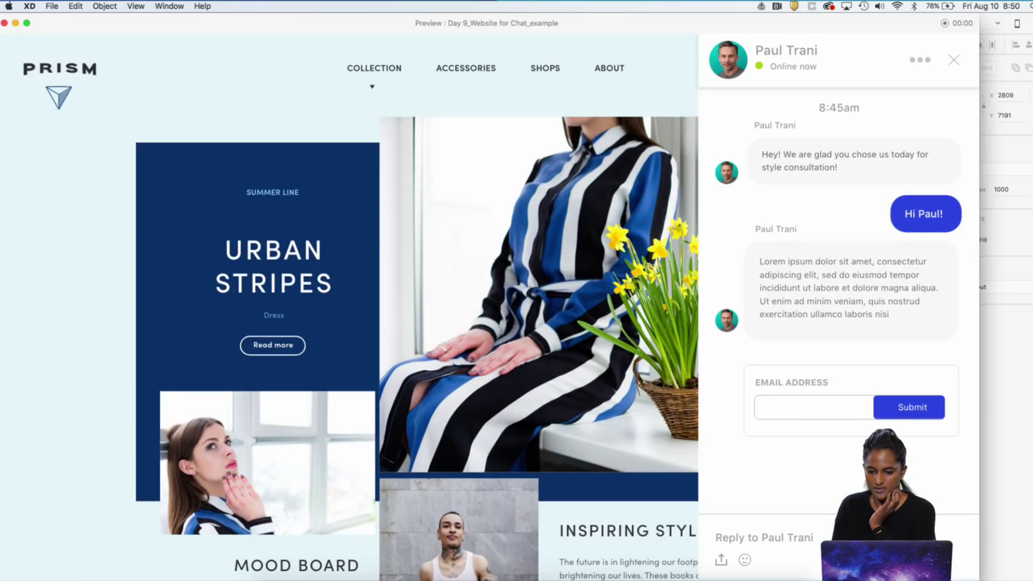
scroll(923, 293, down, 2)
scroll(924, 293, up, 2)
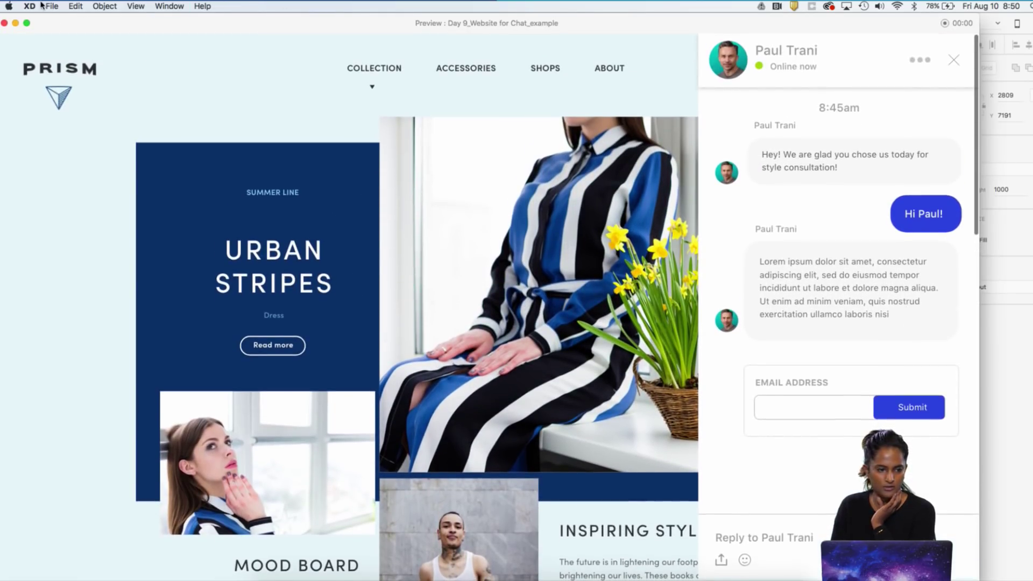
click(3, 24)
- Turn on Fixed Position for the chat panel on the Full Chat artboard
scroll(753, 162, right, 3)
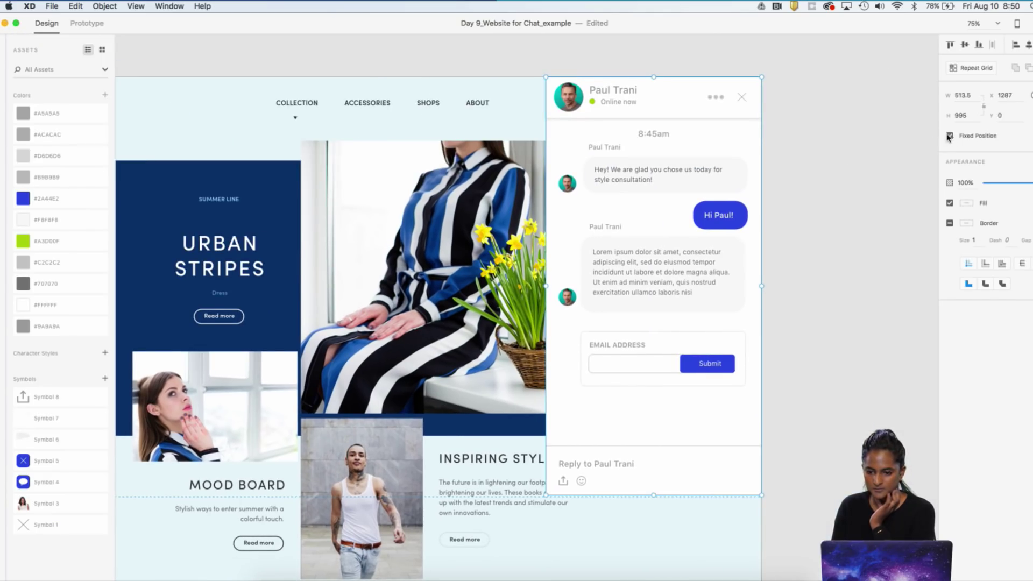
click(876, 163)
- Preview the Full Chat artboard again and examine which chat elements stay fixed when the page scrolls
scroll(450, 145, left, 2)
scroll(152, 76, left, 2)
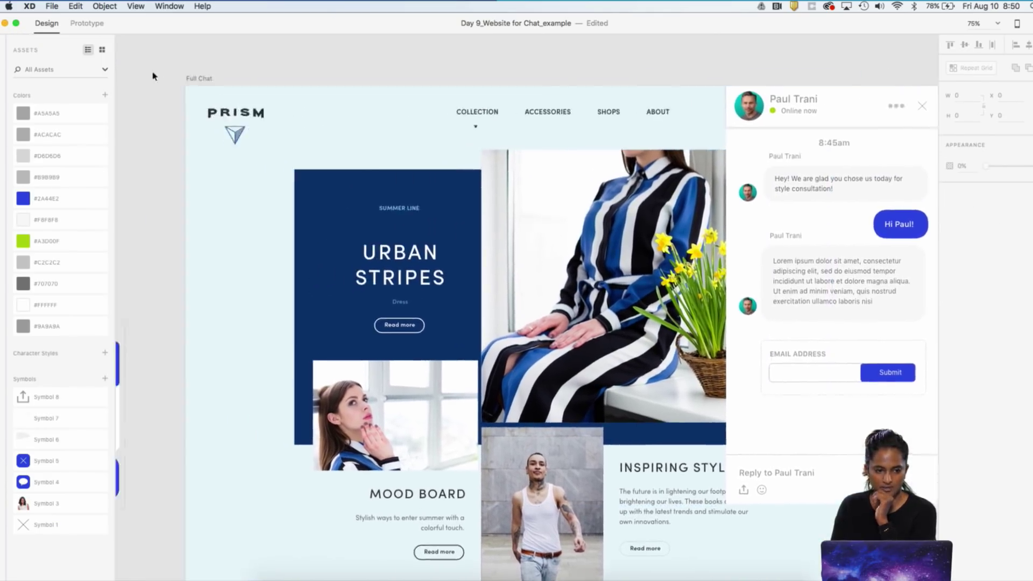
click(204, 78)
scroll(202, 74, right, 2)
key(super+Return)
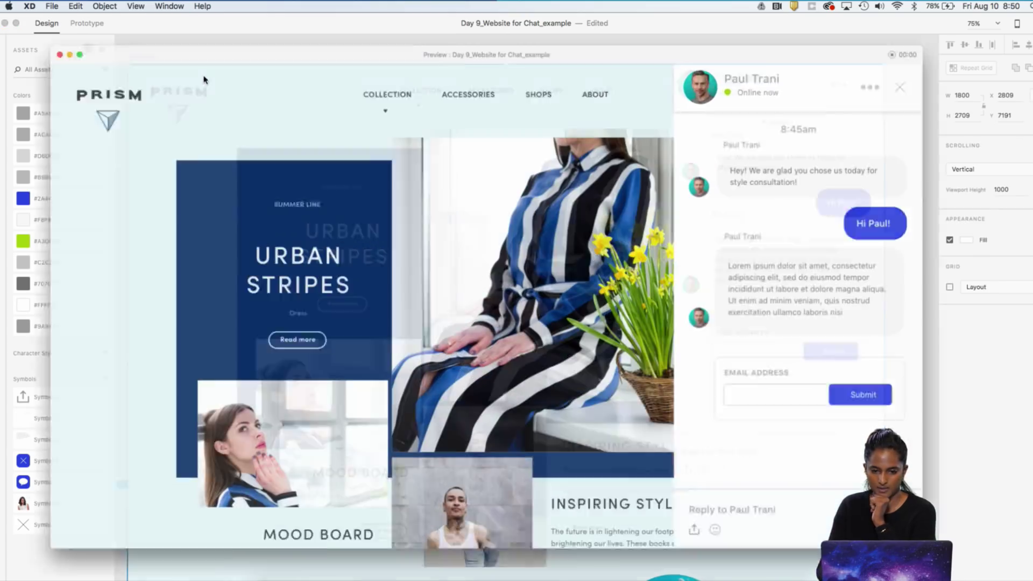
scroll(525, 286, down, 8)
scroll(526, 286, up, 8)
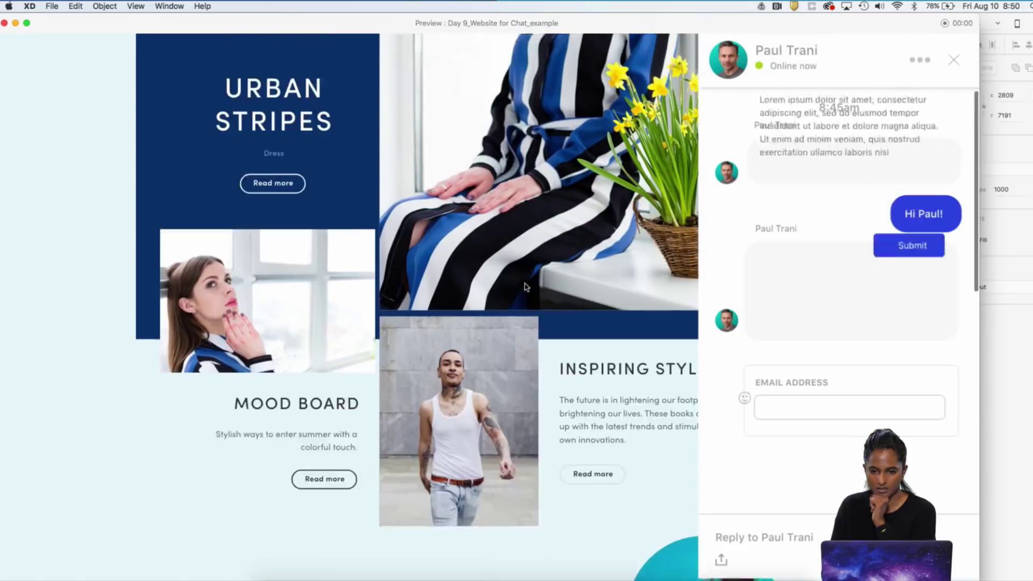
scroll(525, 286, down, 5)
scroll(525, 286, up, 5)
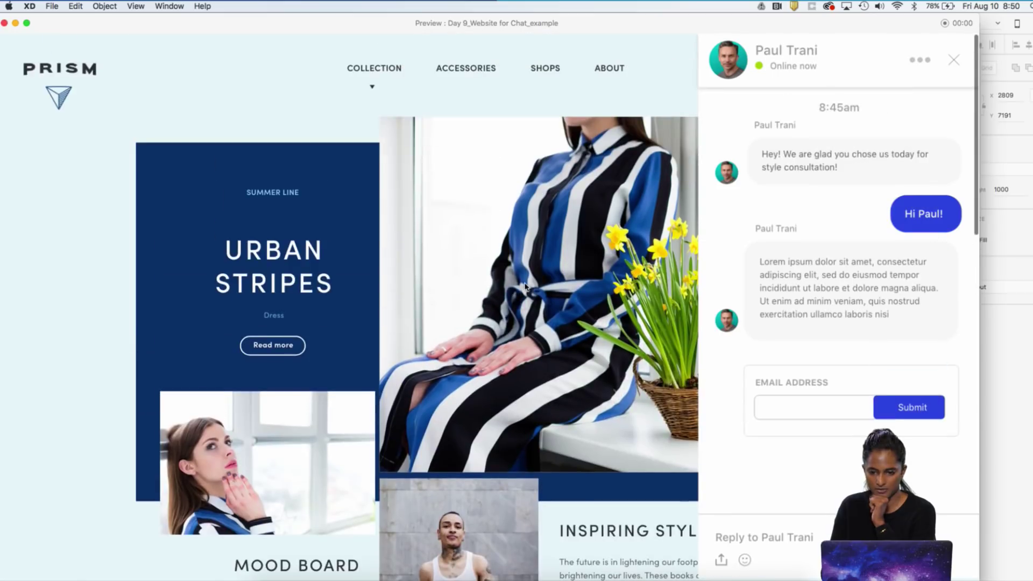
scroll(97, 147, down, 3)
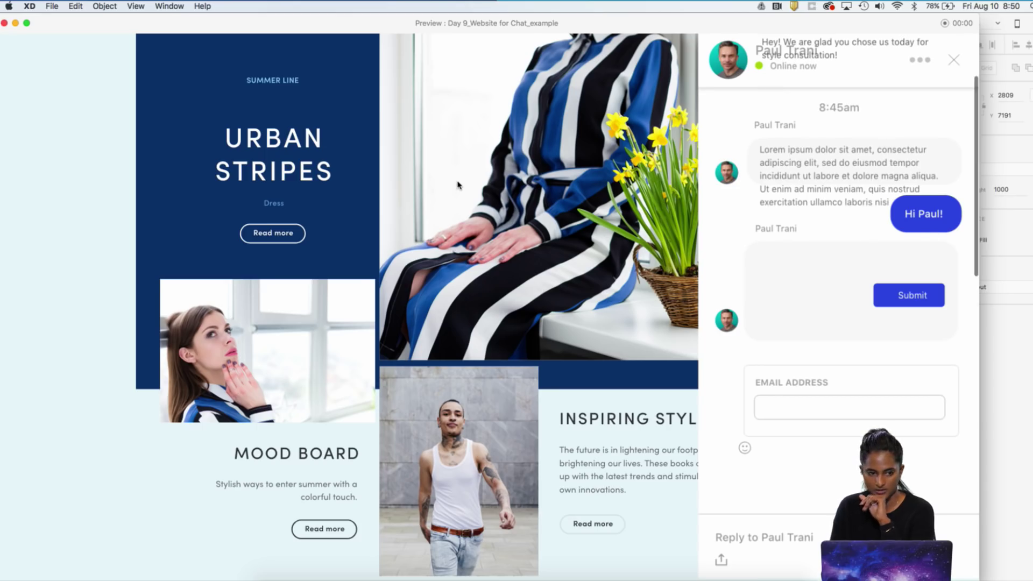
scroll(457, 184, up, 3)
click(4, 23)
scroll(501, 145, right, 4)
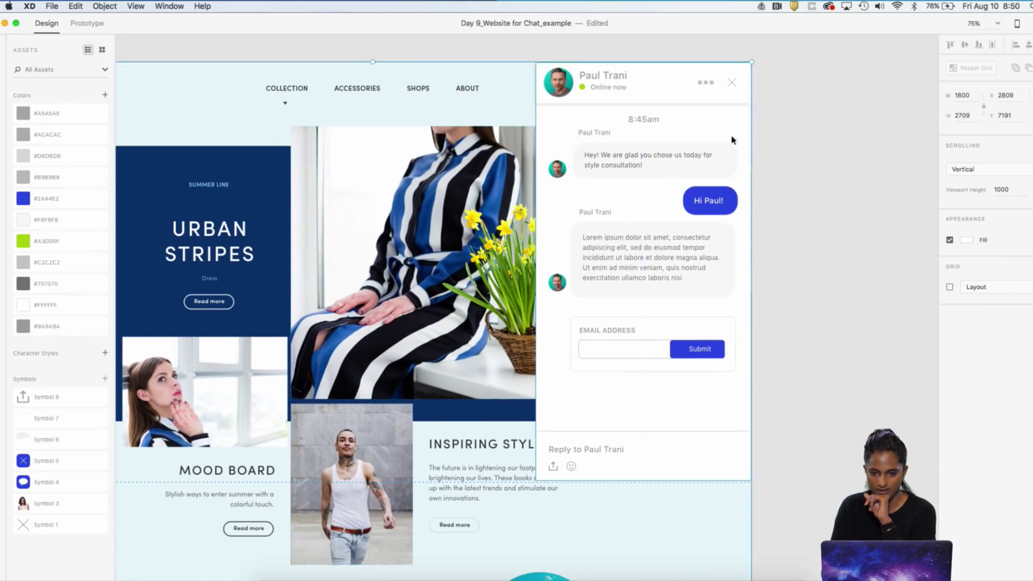
click(864, 140)
click(611, 79)
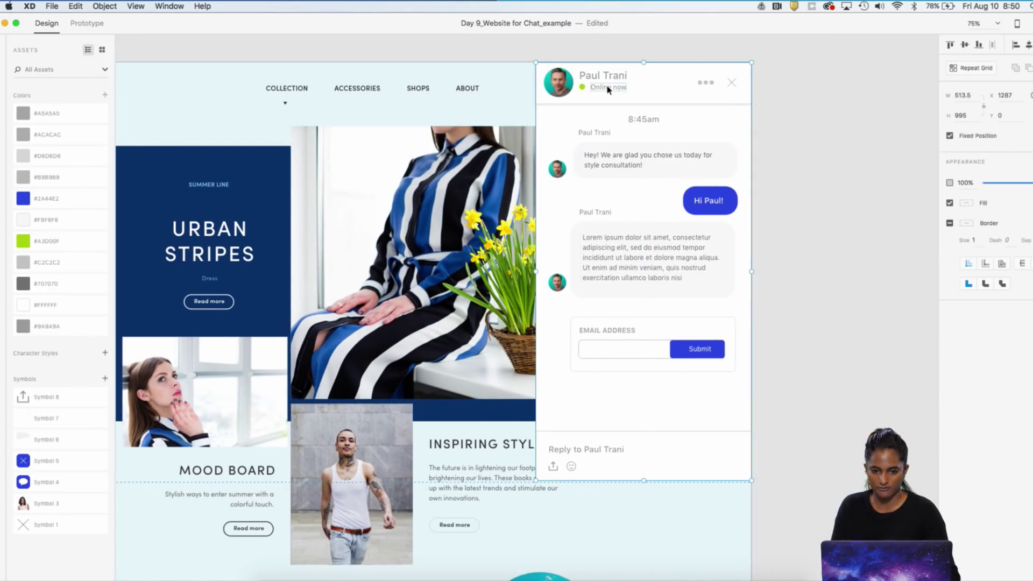
click(827, 312)
drag(796, 480, 542, 76)
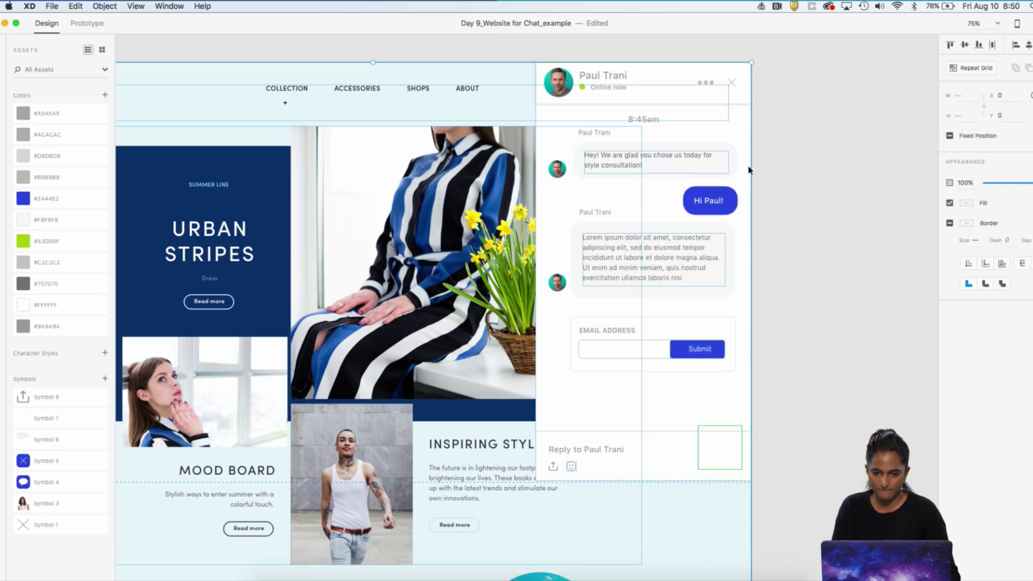
click(558, 86)
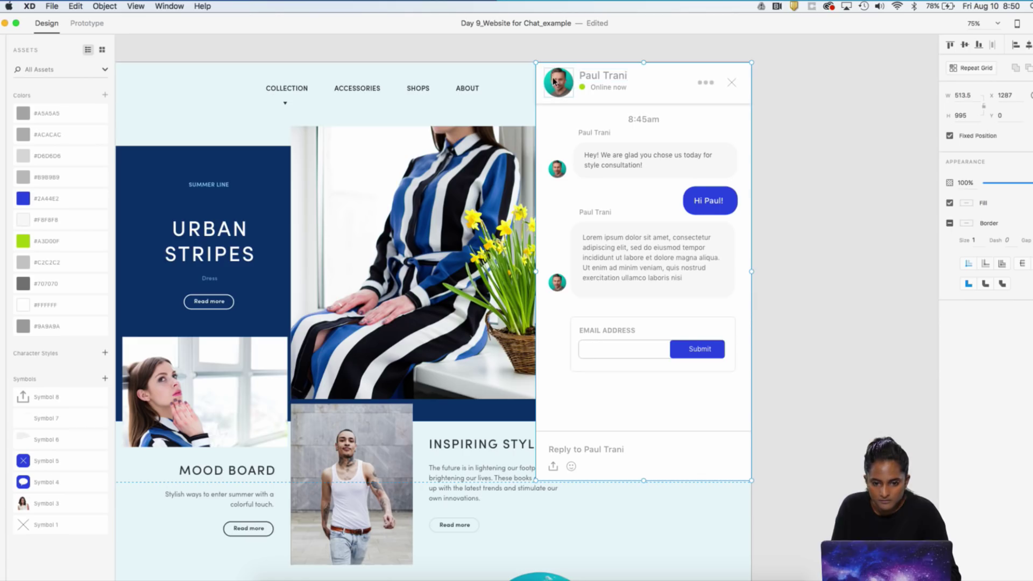
key(Escape)
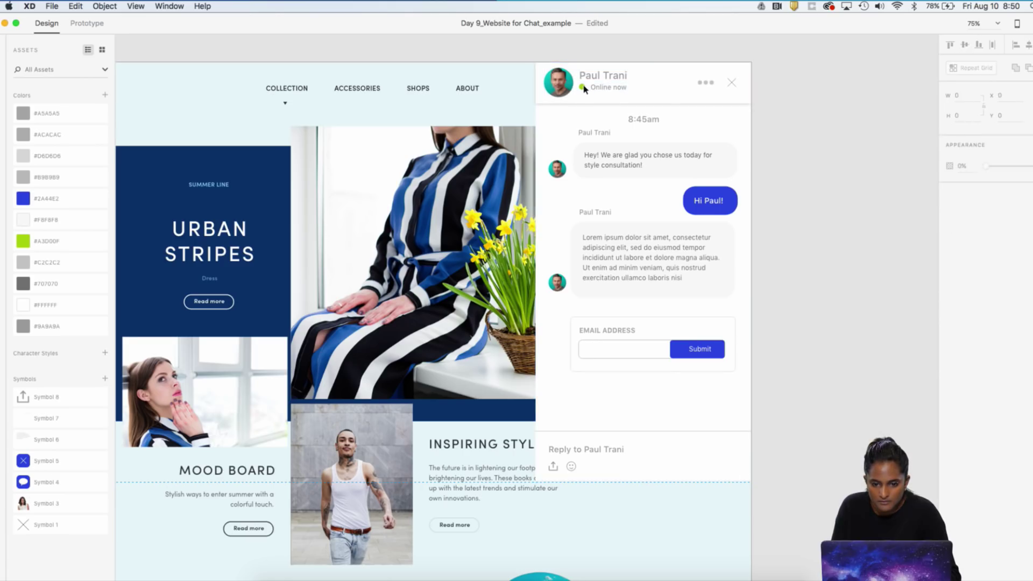
drag(584, 85, 616, 82)
key(super+z)
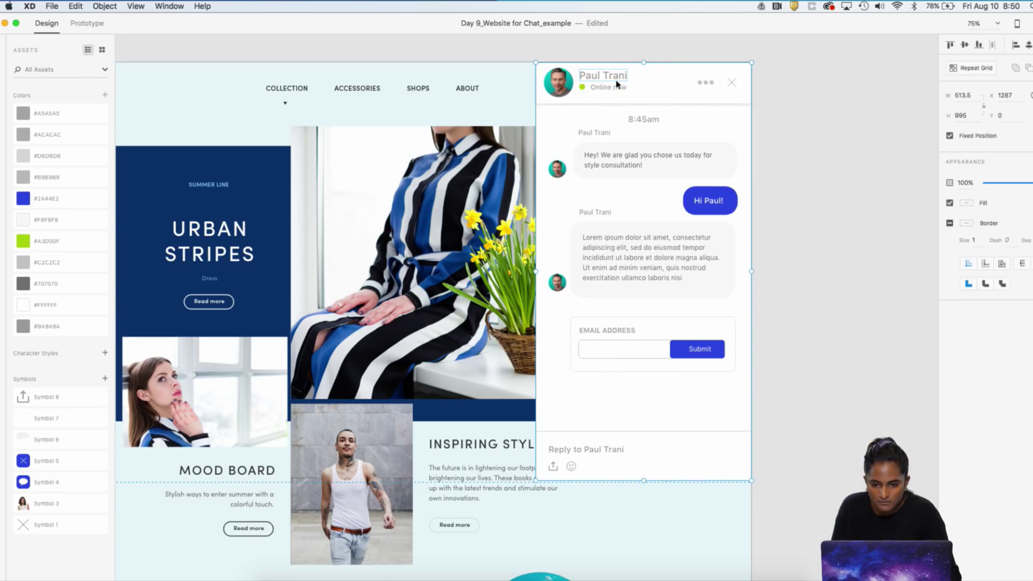
- Group the lorem ipsum message text with the "Submit" label and its blue button
double_click(675, 262)
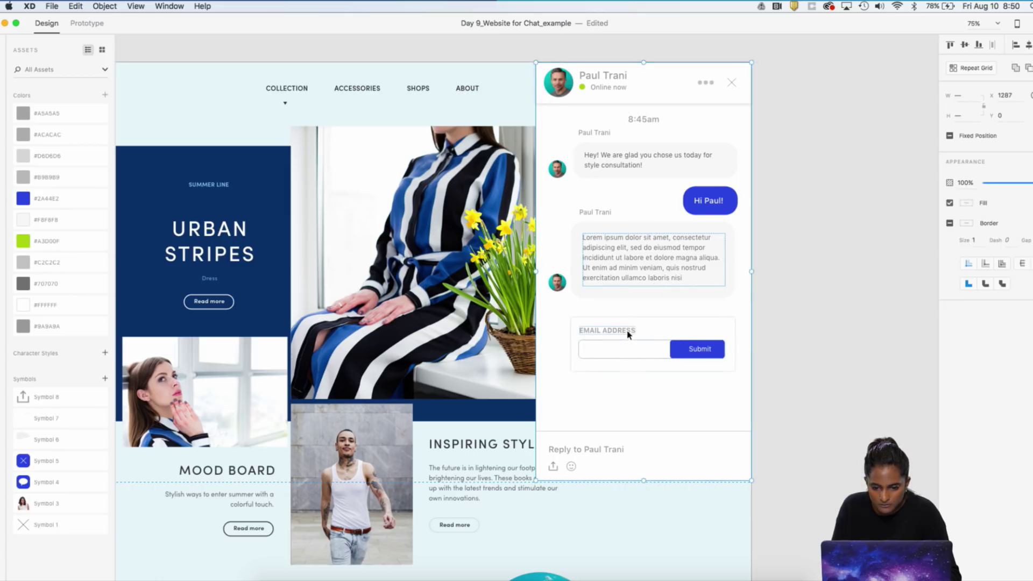
shift+click(694, 351)
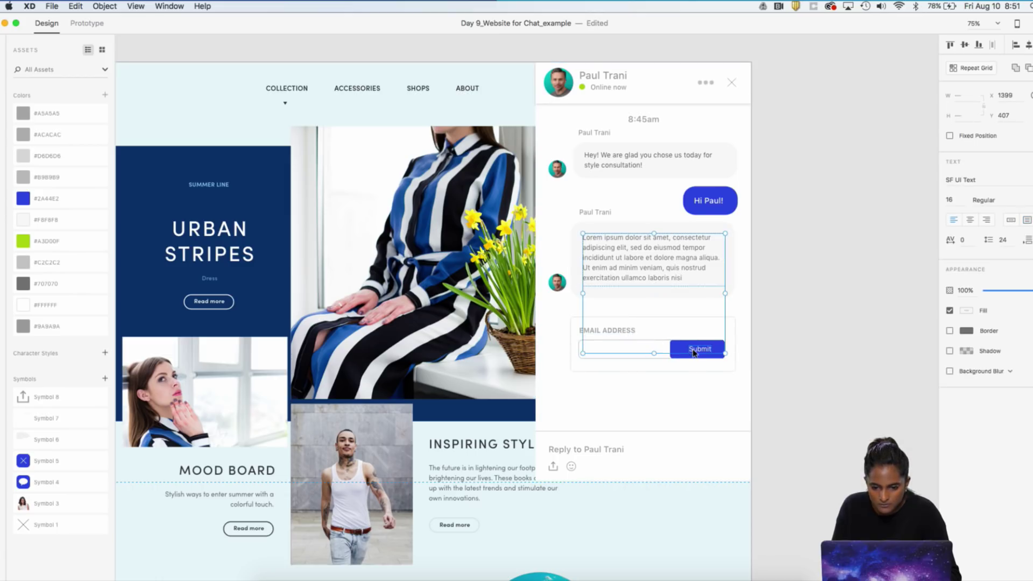
click(671, 371)
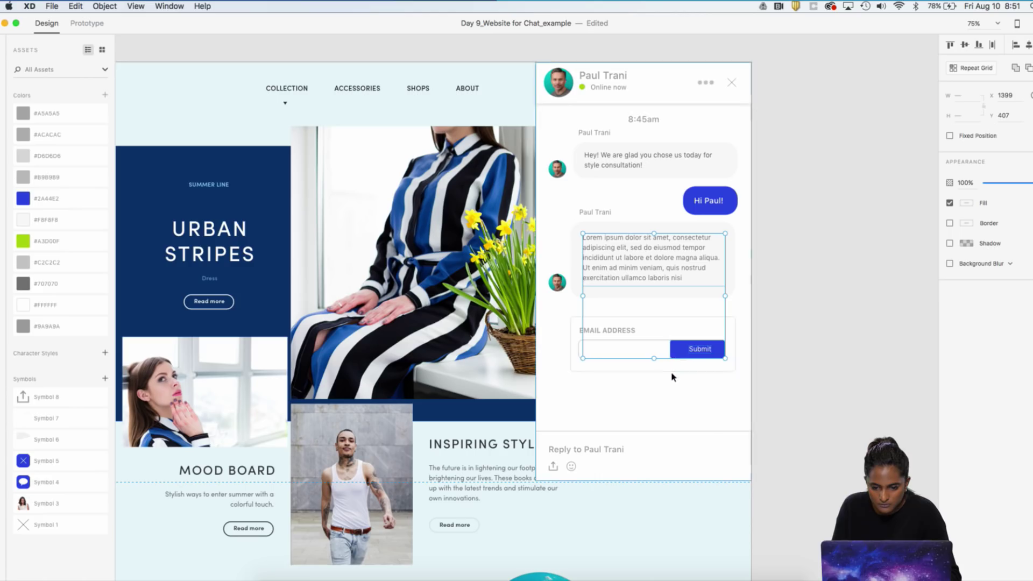
double_click(720, 326)
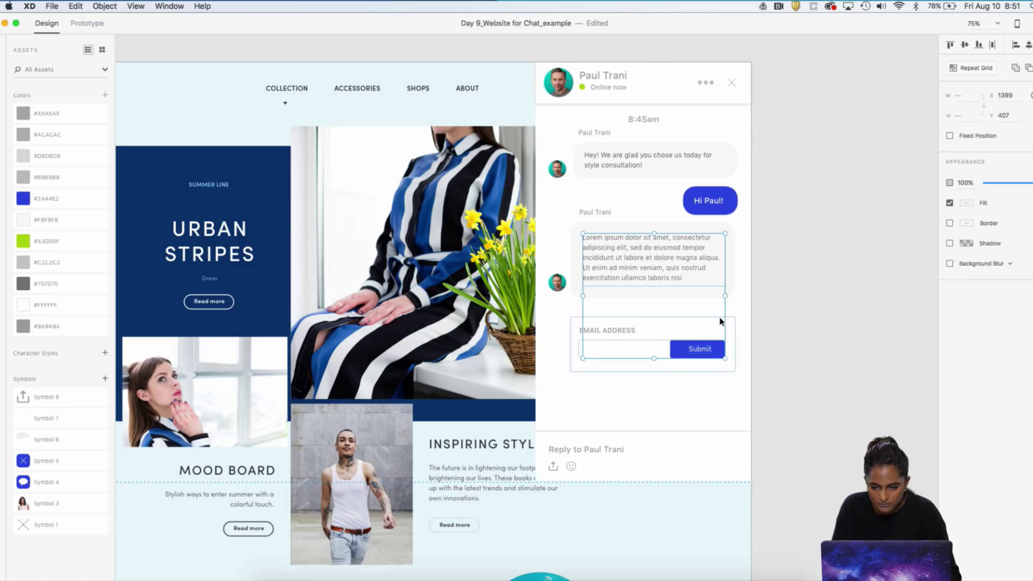
right_click(681, 261)
click(814, 166)
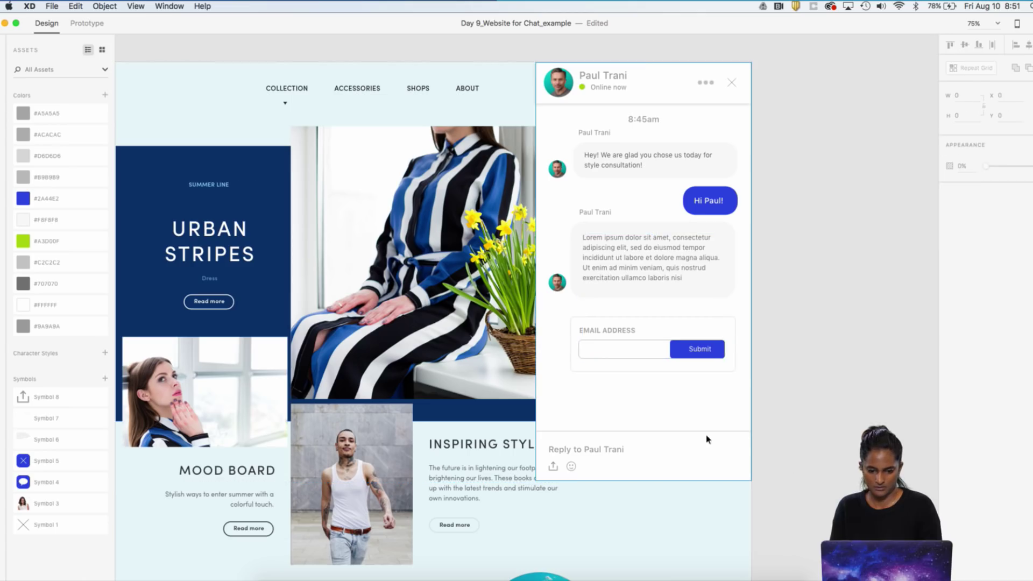
- Group the chat panel with the "Hey!" message text and the group holding the lorem ipsum text and Submit button
click(722, 419)
drag(631, 195, 610, 264)
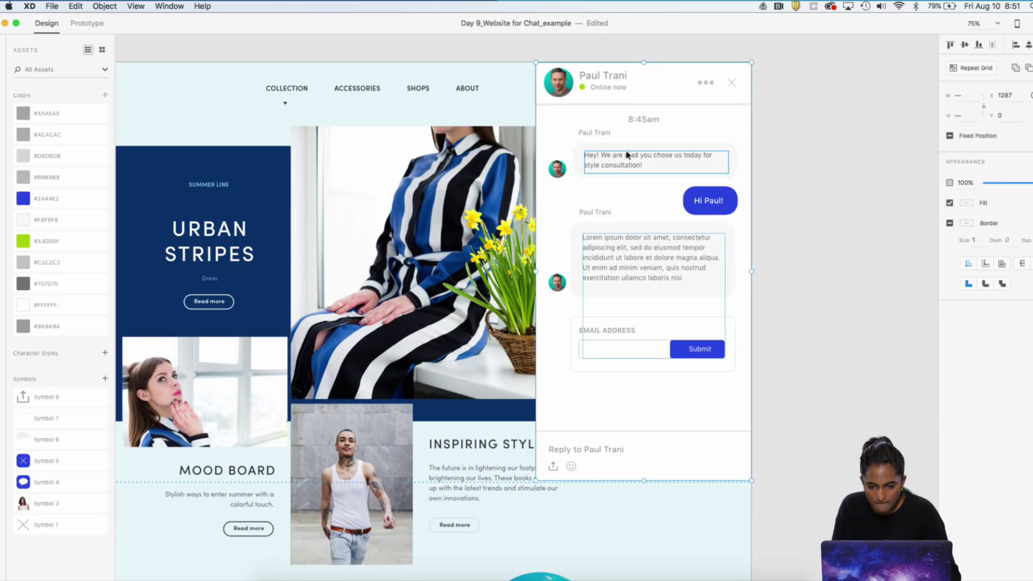
key(super+g)
drag(628, 166, 634, 219)
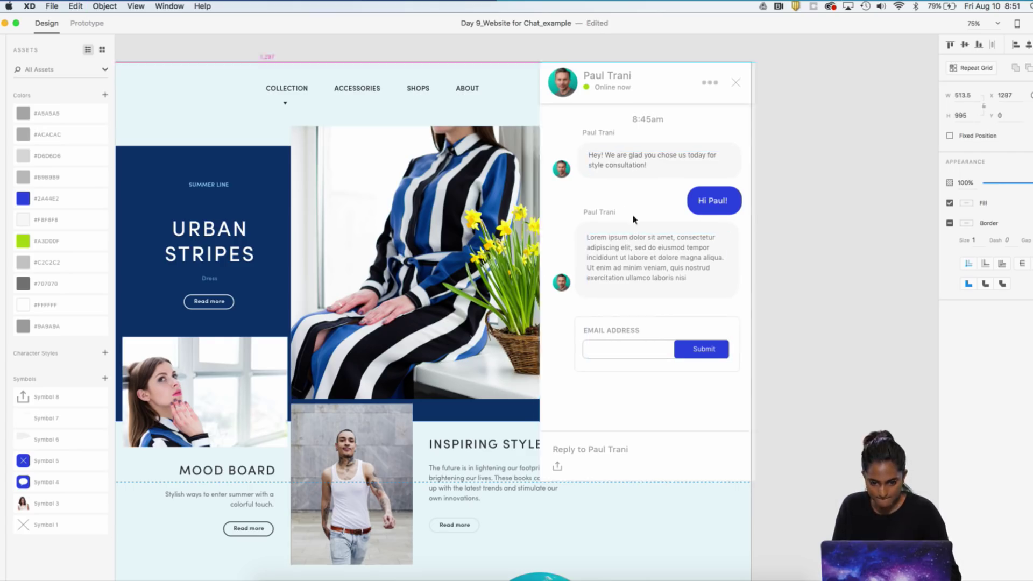
right_click(672, 211)
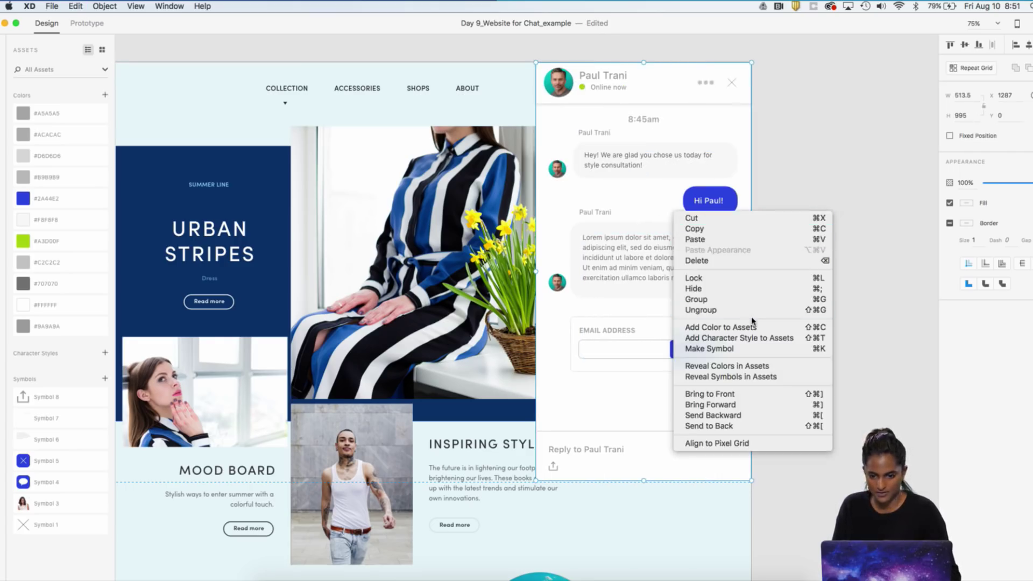
click(816, 182)
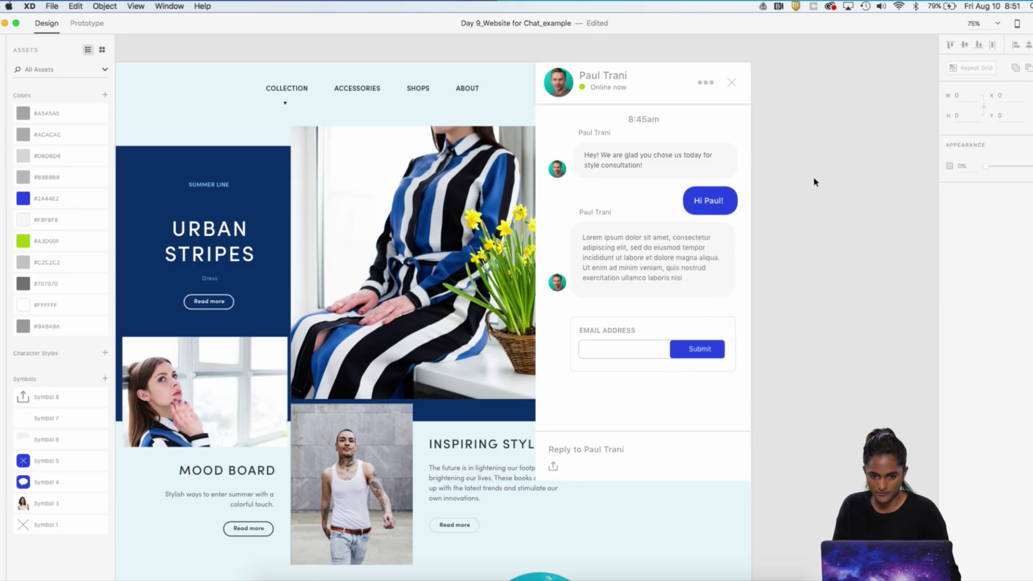
- Preview the Full Chat artboard with the regrouped chat panel and test it by scrolling the page
key(super+minus)
scroll(840, 161, down, 3)
scroll(839, 162, left, 5)
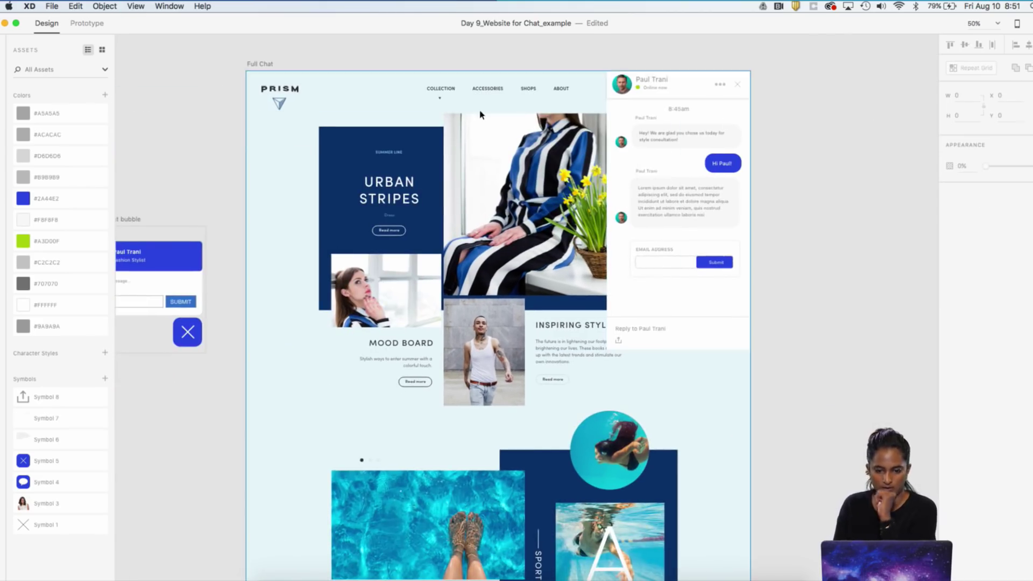
click(249, 64)
key(super+Return)
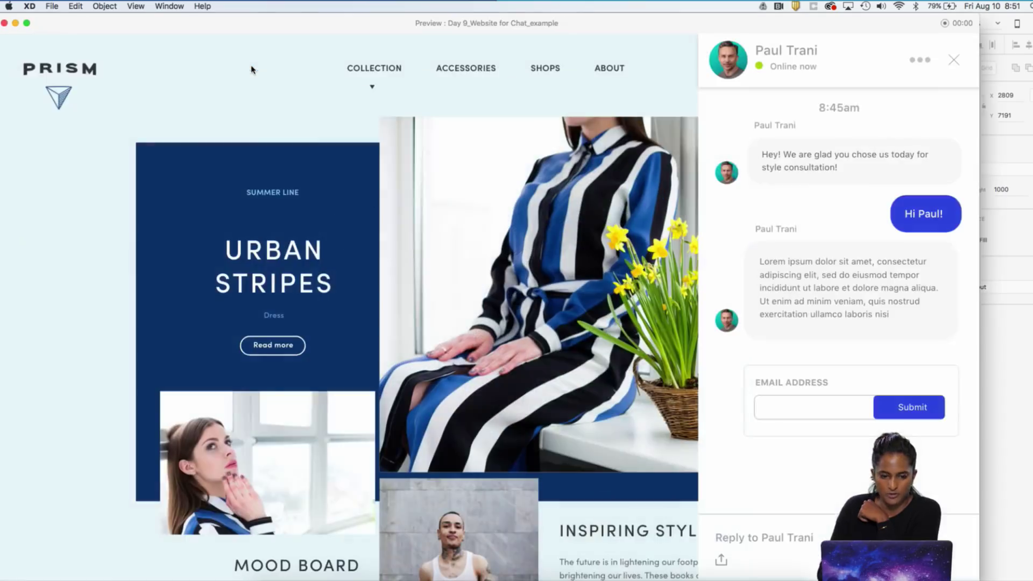
scroll(584, 223, down, 3)
scroll(553, 155, up, 3)
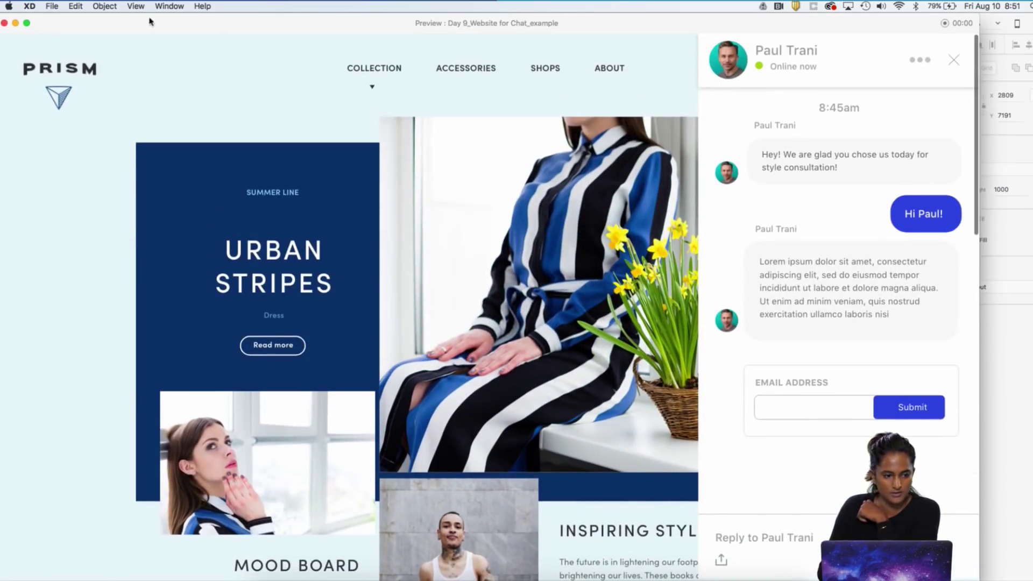
click(15, 24)
- Give the regrouped chat panel a fixed position and test it by scrolling a preview of the Full Chat artboard
click(736, 221)
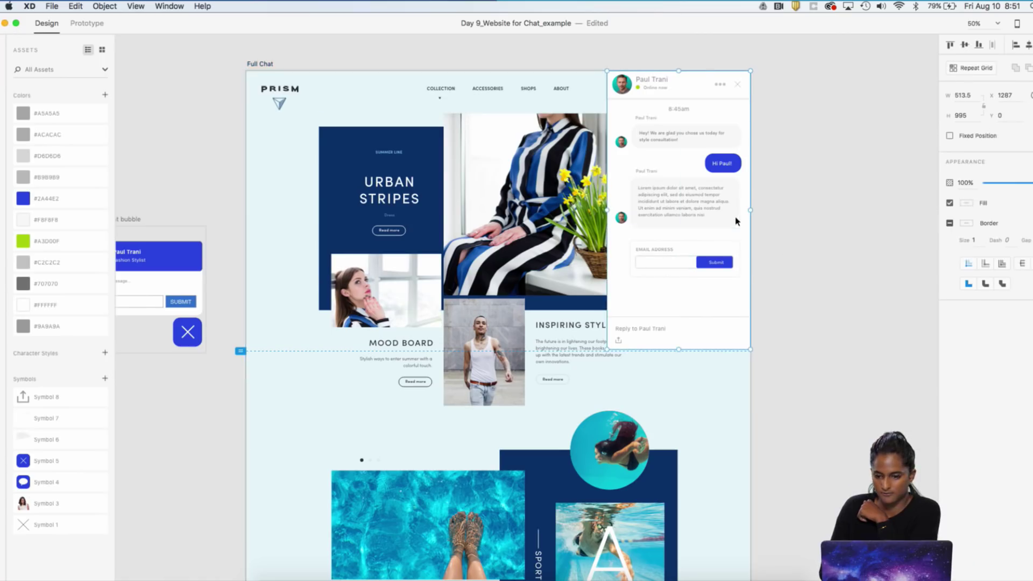
click(950, 136)
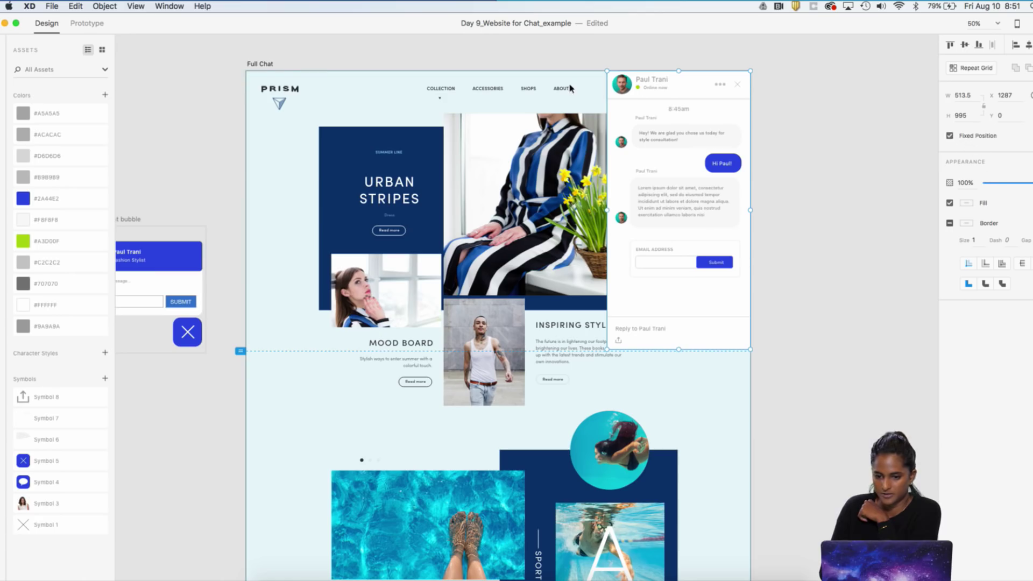
click(268, 64)
key(super+Return)
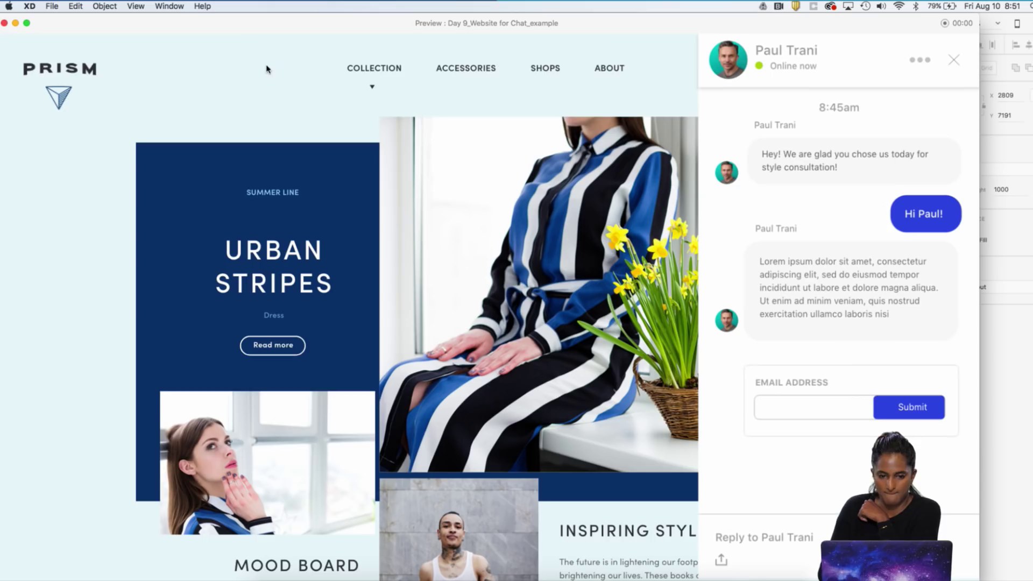
scroll(626, 293, down, 10)
scroll(626, 292, up, 10)
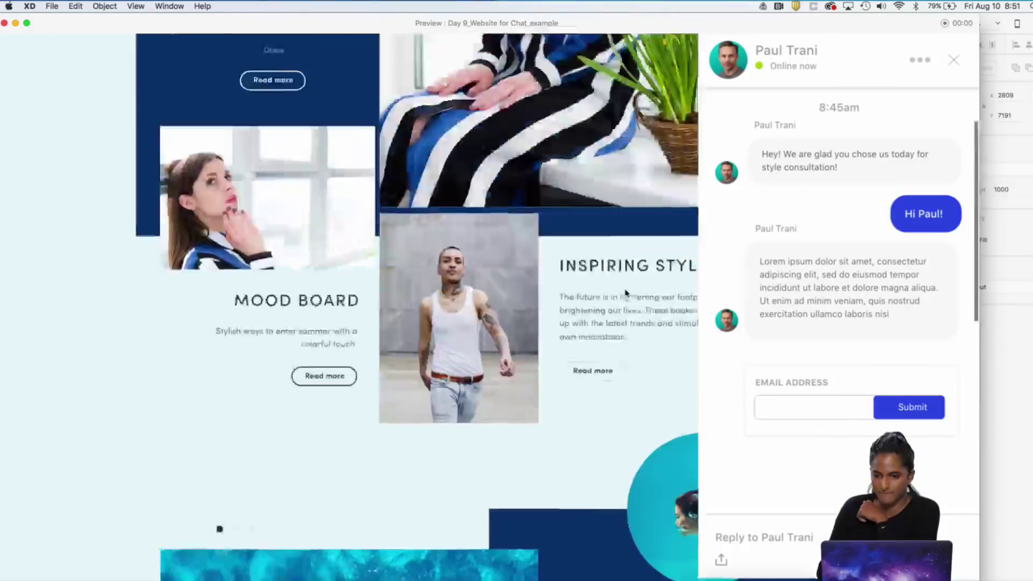
scroll(626, 293, down, 10)
scroll(626, 293, up, 10)
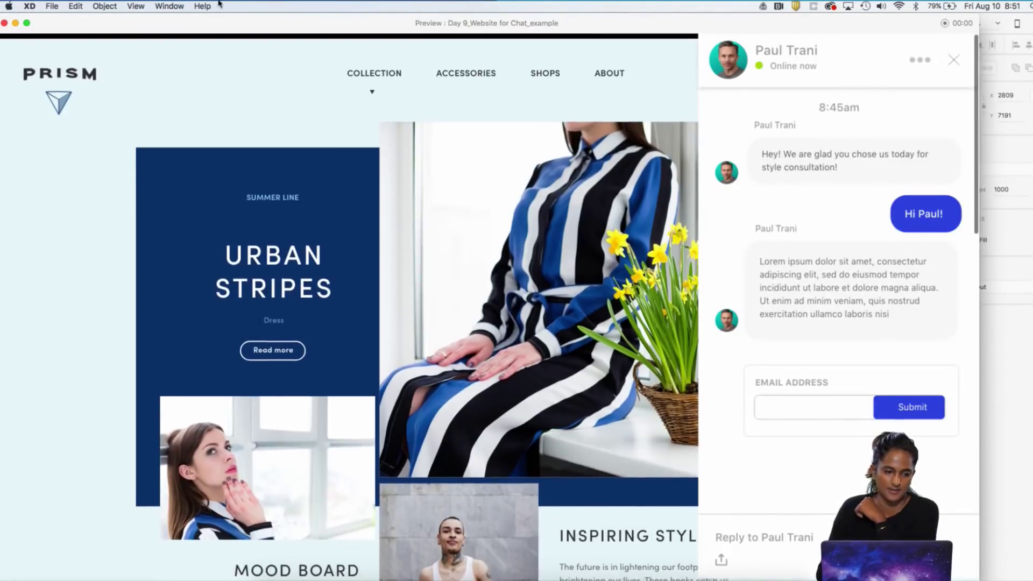
click(4, 23)
- Set the transition of the chat icon's overlay link to the chat bubble artboard to None
scroll(766, 157, left, 10)
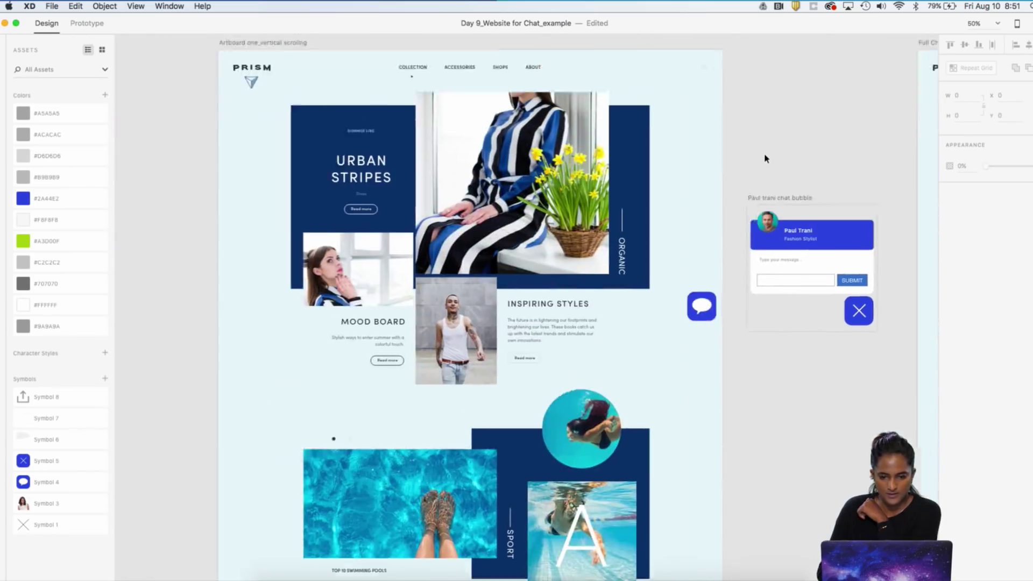
scroll(766, 156, right, 5)
click(615, 310)
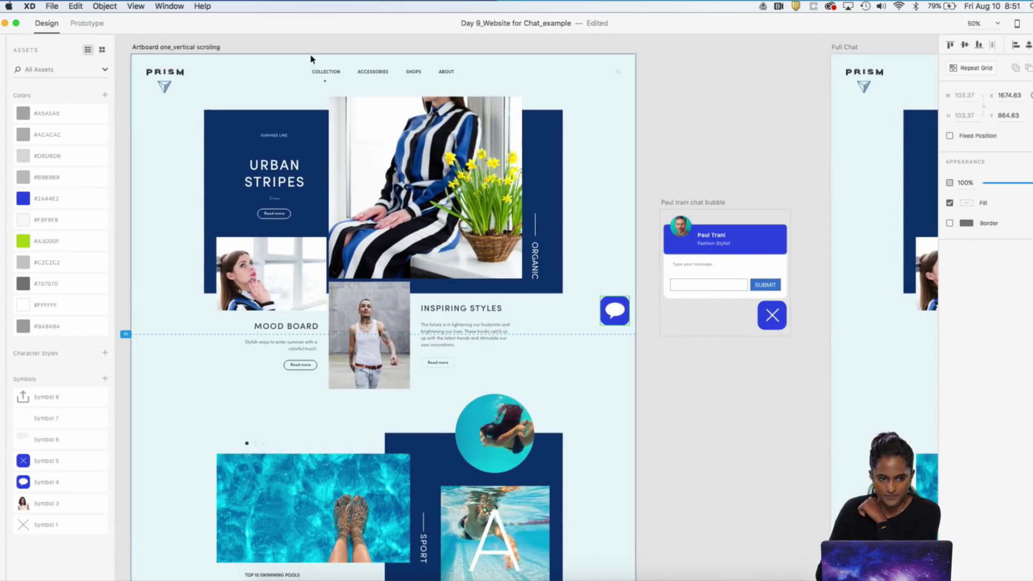
click(87, 24)
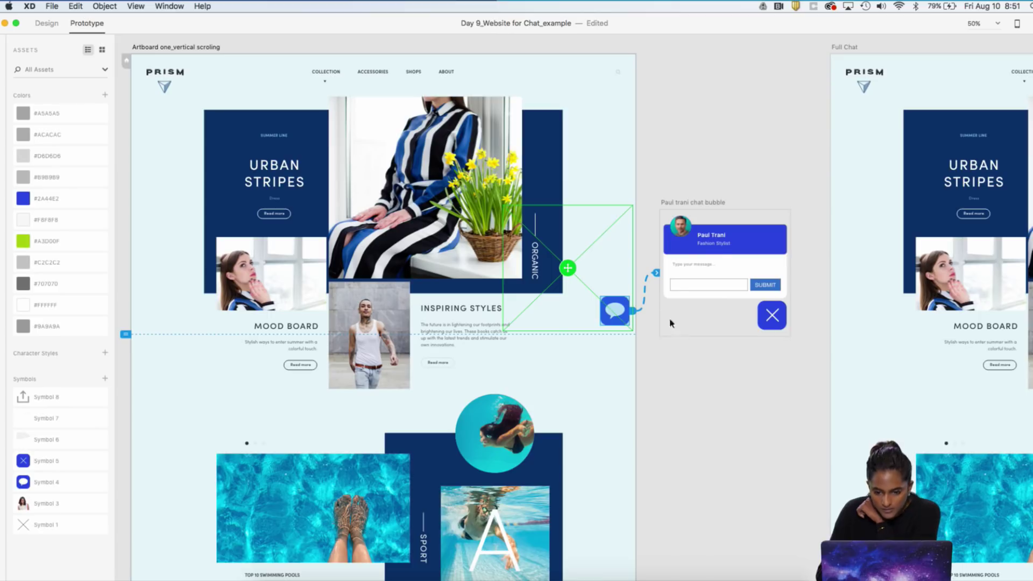
drag(656, 275, 657, 275)
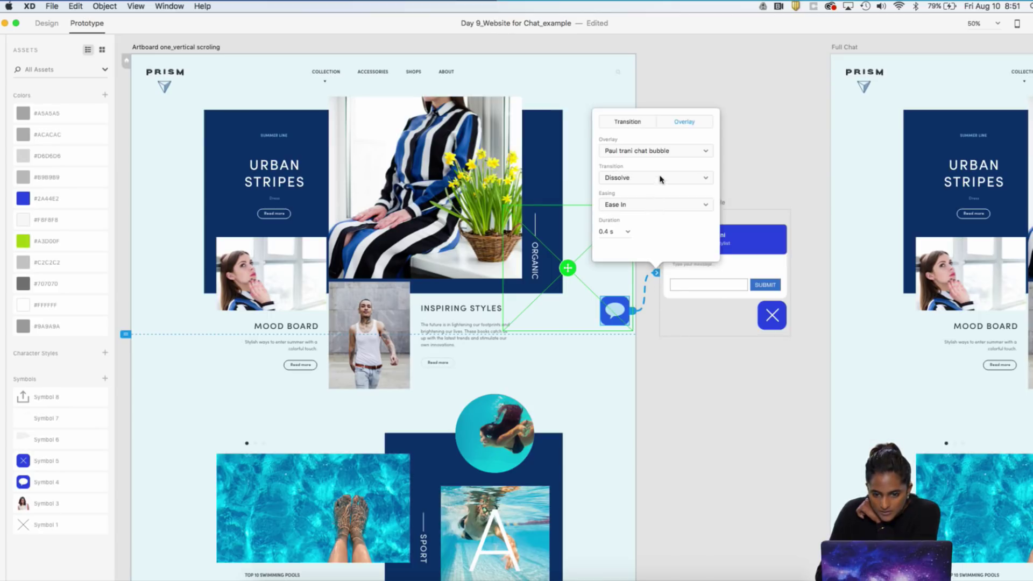
click(660, 178)
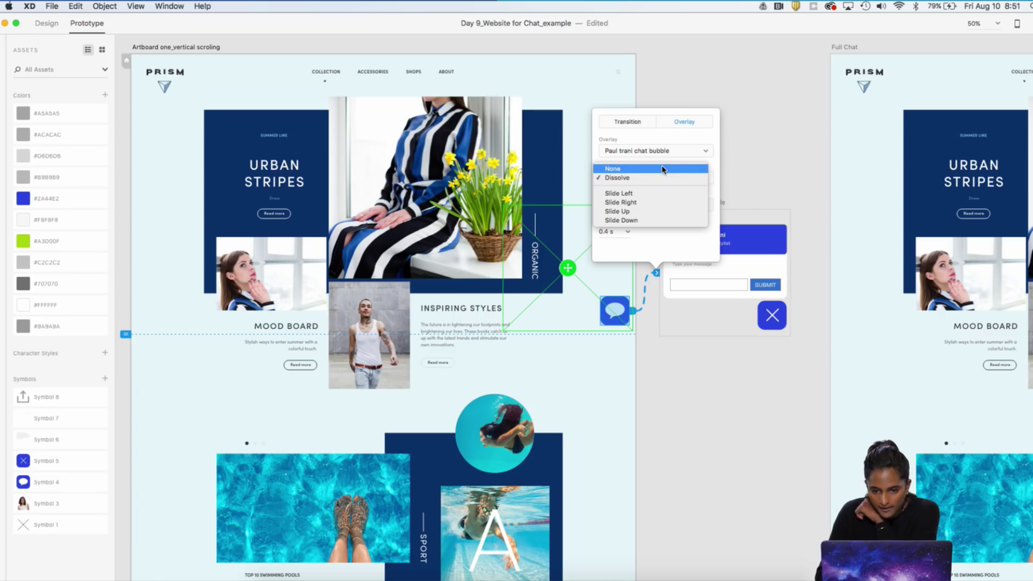
click(663, 170)
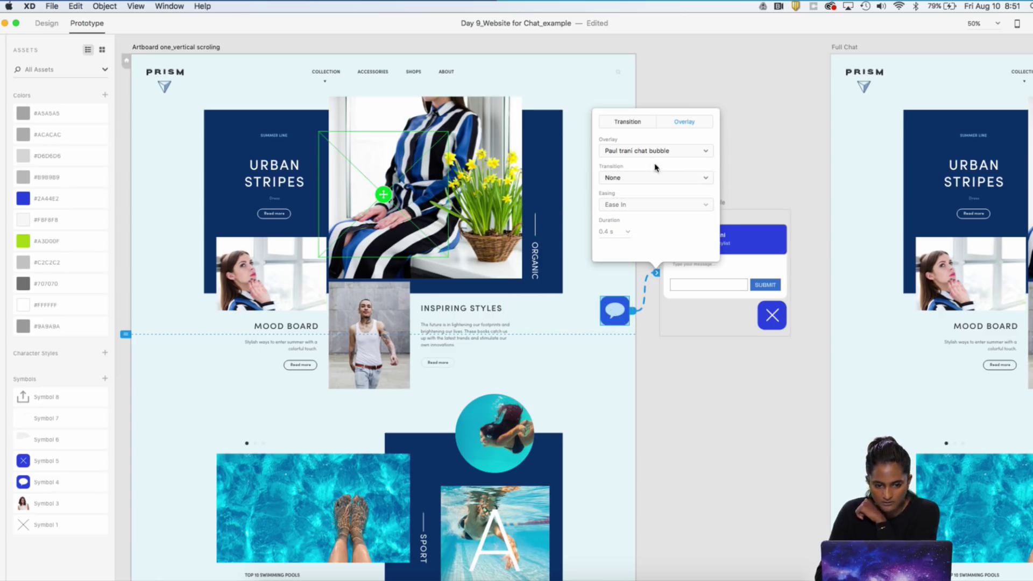
- Reposition the chat bubble overlay on the first artboard so its close button lines up with the blue chat icon
drag(383, 195, 558, 280)
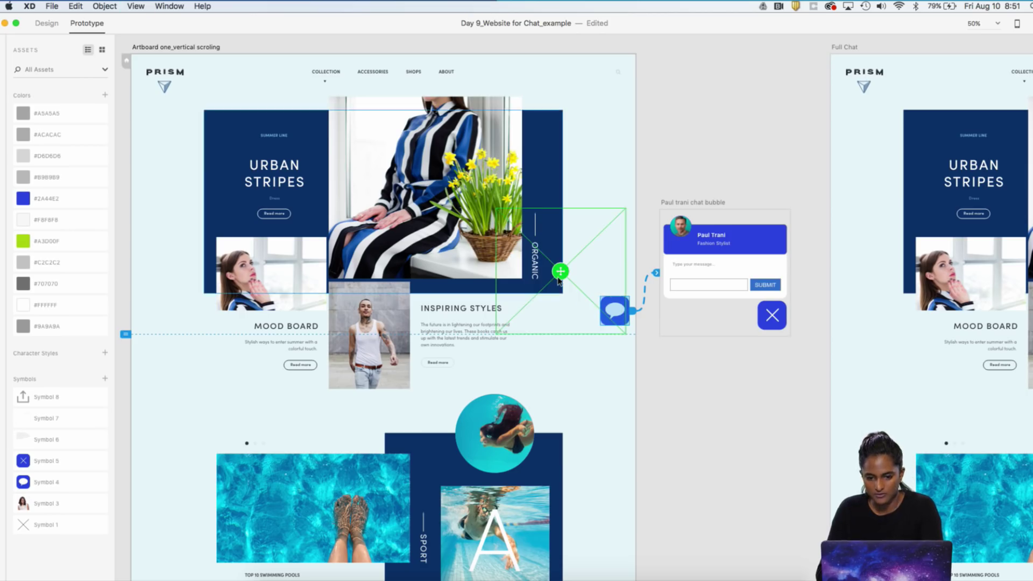
scroll(558, 280, up, 5)
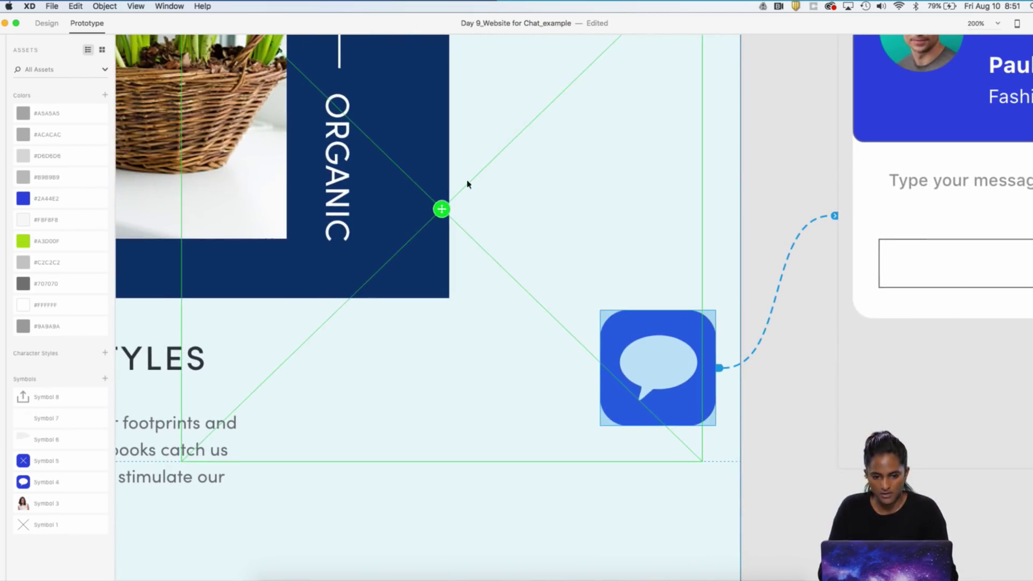
drag(441, 209, 469, 198)
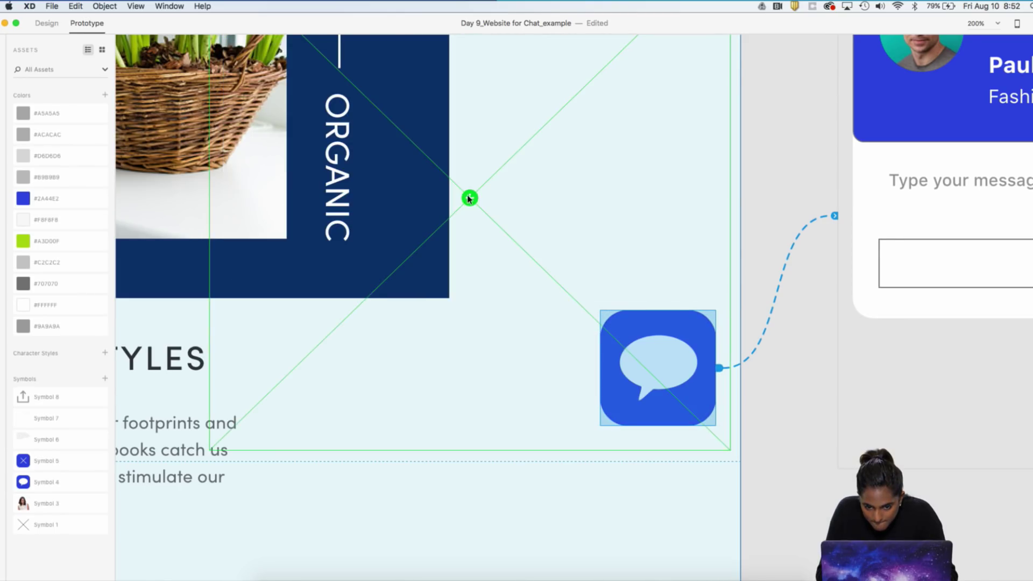
click(786, 410)
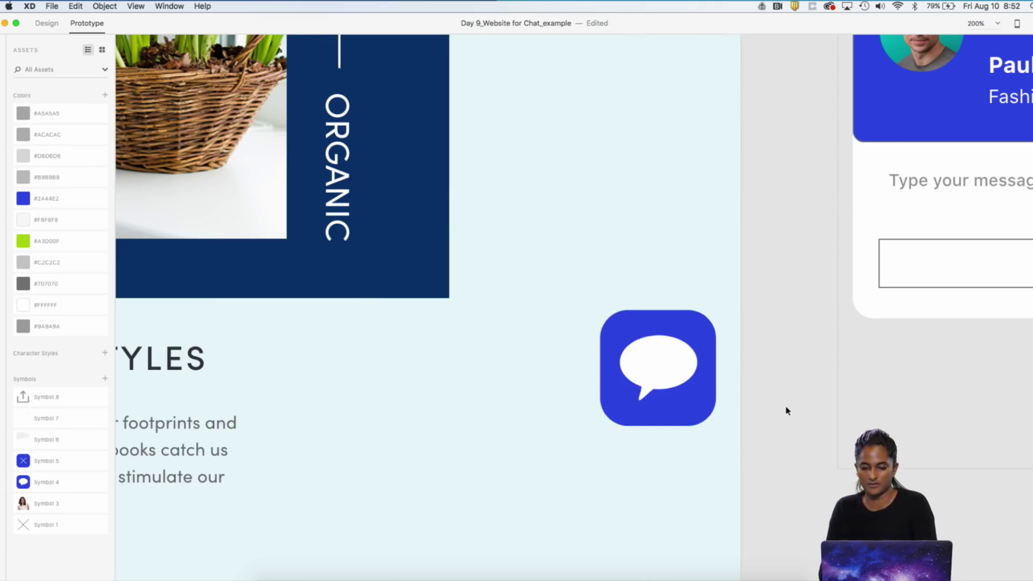
- Preview "Artboard one_vertical scroling" and check where the chat bubble overlay opens
key(super+minus)
key(super+minus)
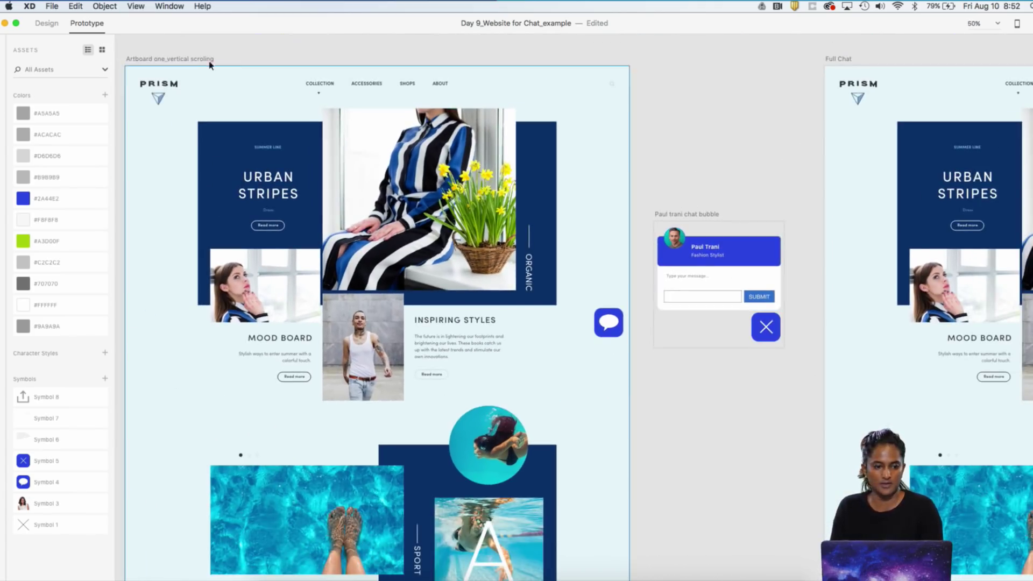
click(193, 60)
key(super+Return)
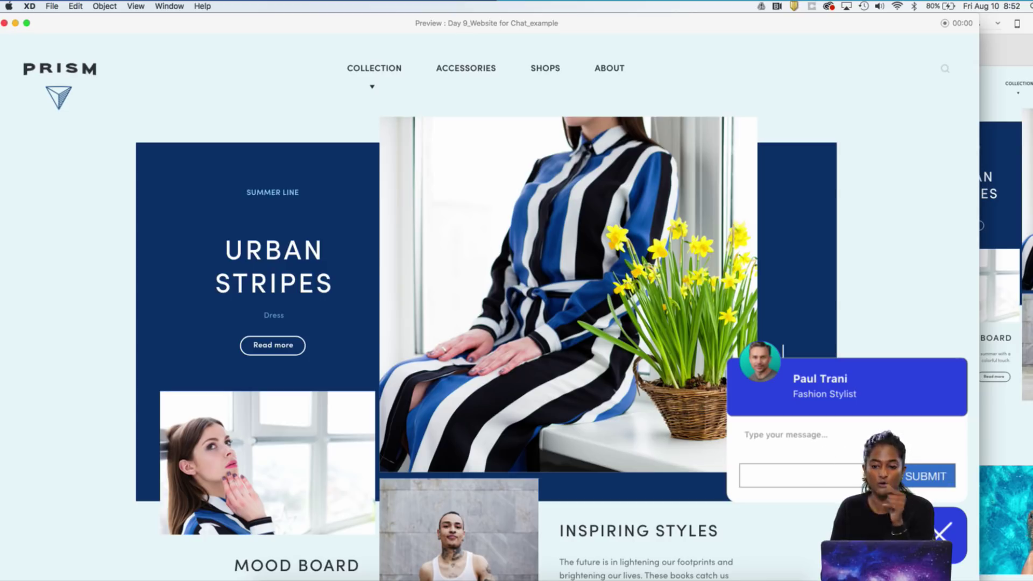
click(4, 23)
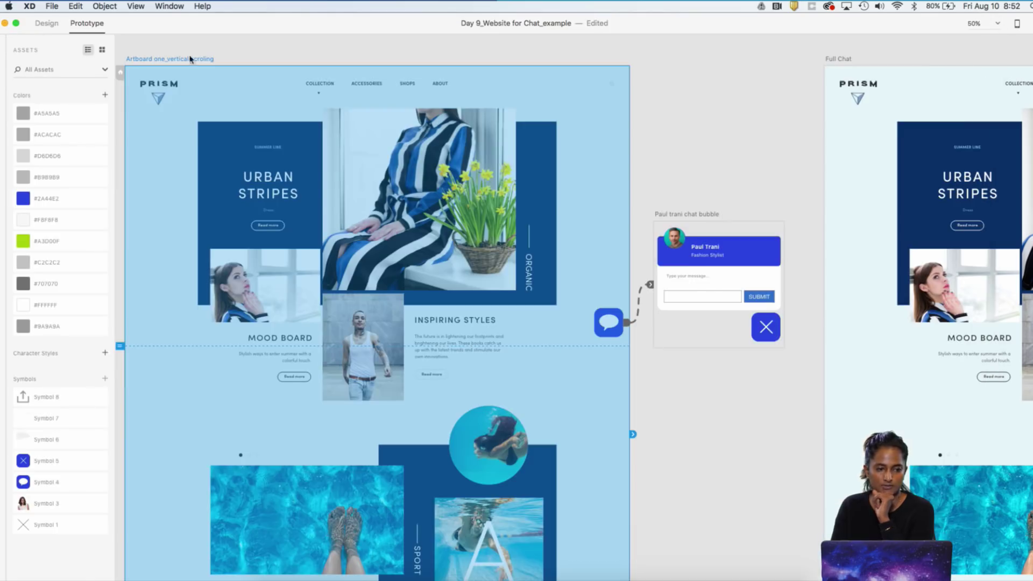
- Link the SUBMIT button of the chat bubble to the Full Chat artboard
scroll(631, 224, right, 10)
scroll(583, 242, right, 5)
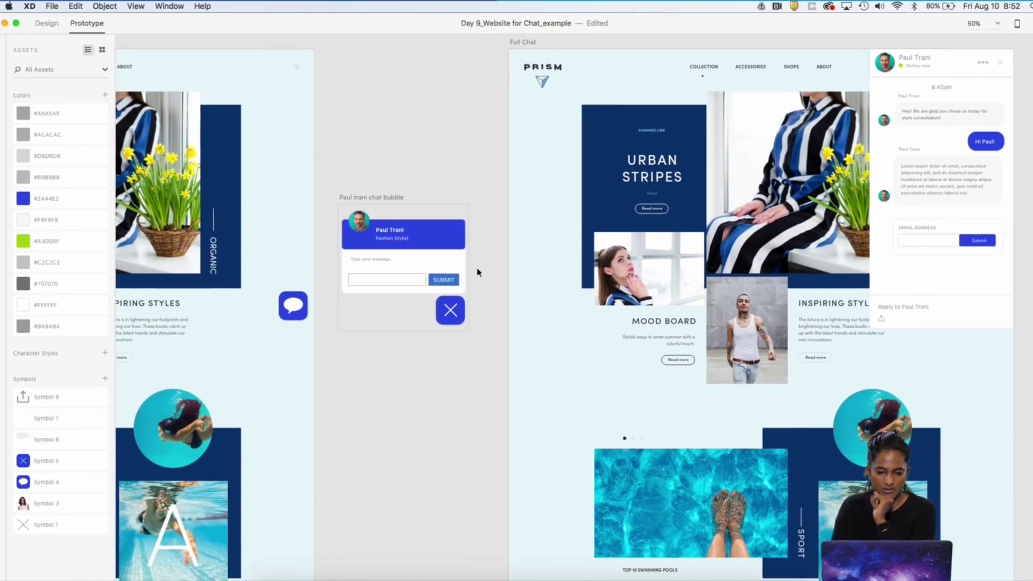
key(super+plus)
scroll(415, 314, up, 5)
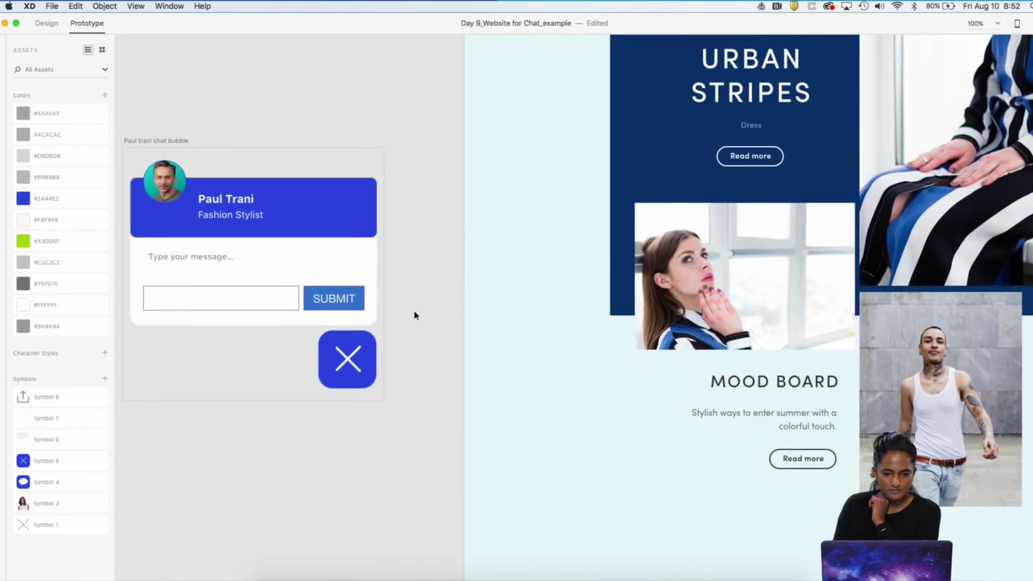
scroll(401, 324, down, 3)
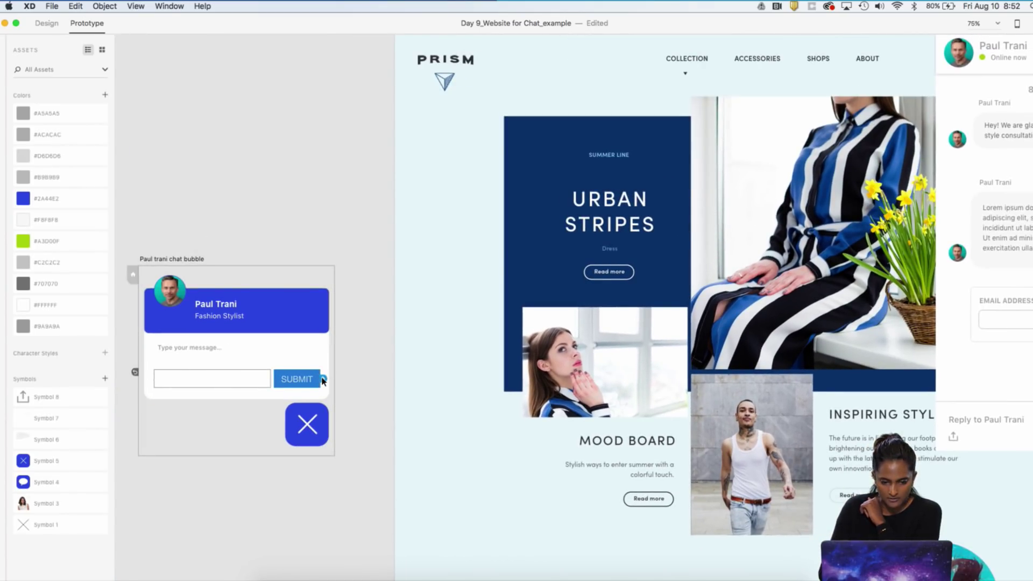
drag(324, 380, 346, 284)
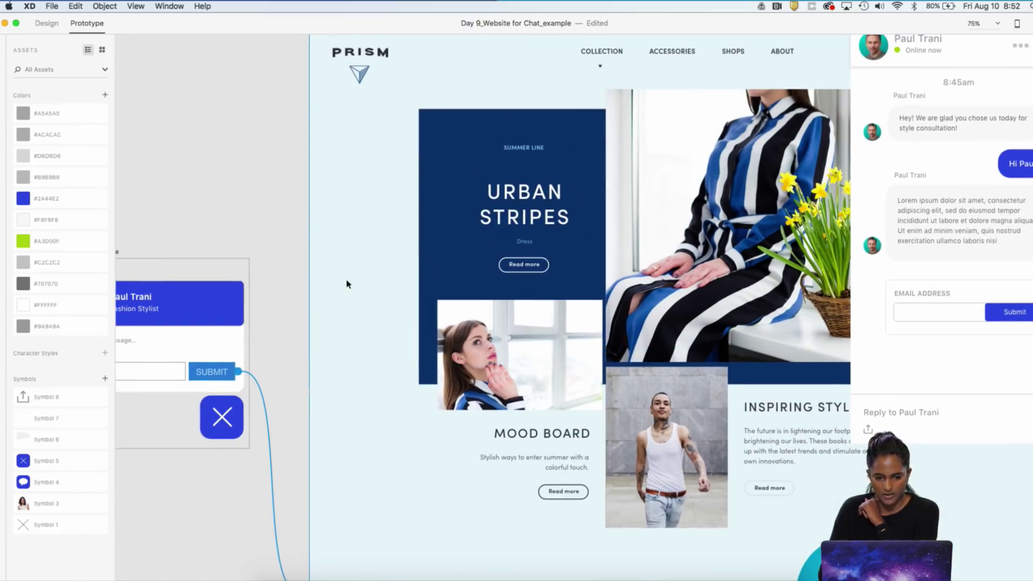
- Set the SUBMIT button's link to Full Chat to use a Dissolve transition
key(super+minus)
scroll(350, 287, down, 5)
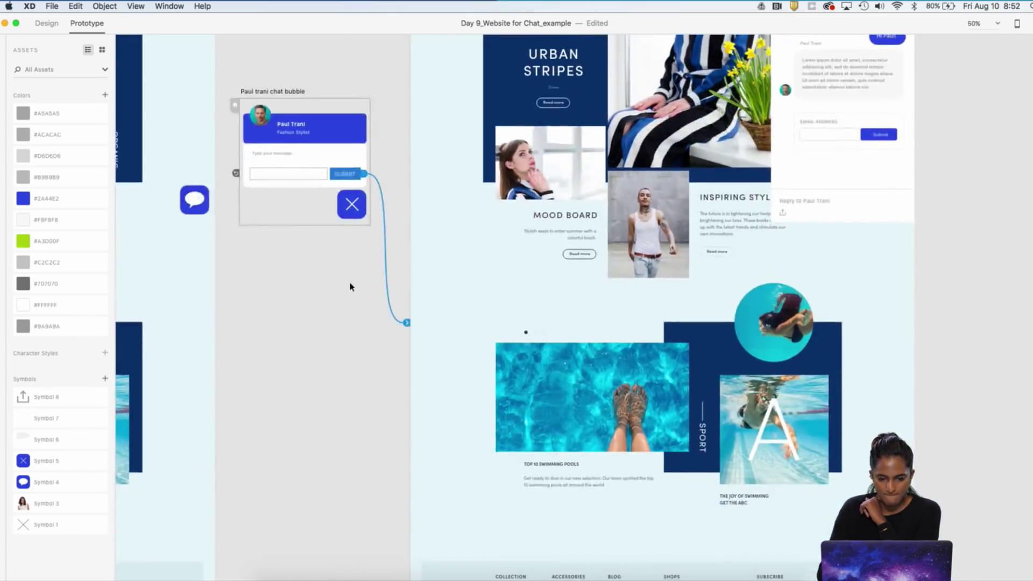
scroll(350, 287, up, 2)
click(413, 376)
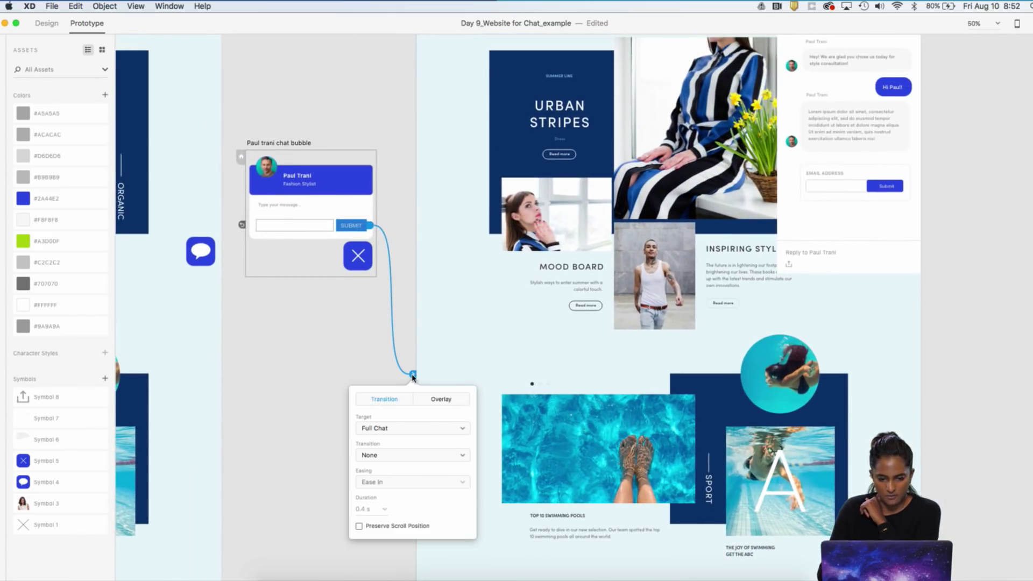
click(410, 455)
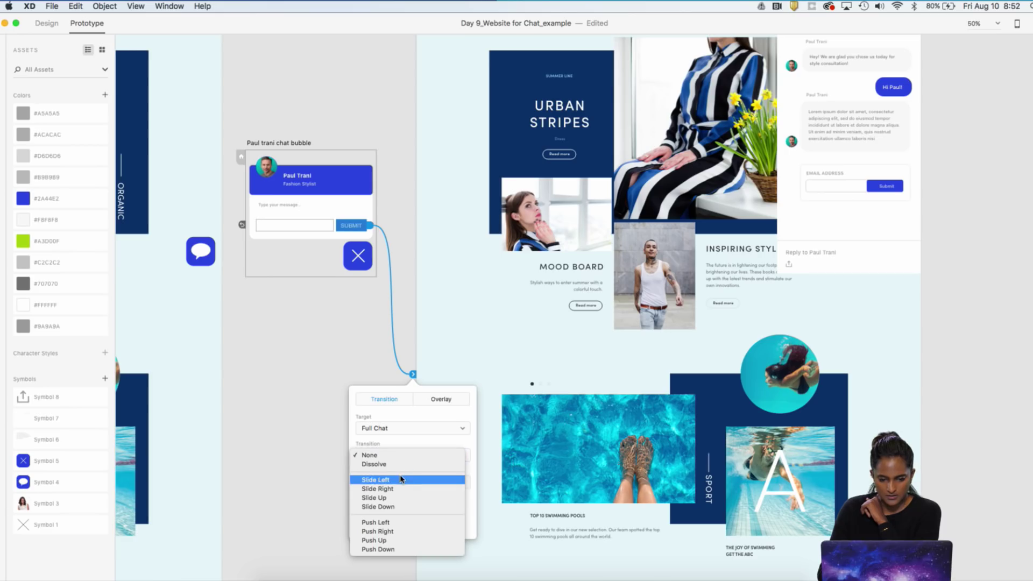
click(403, 465)
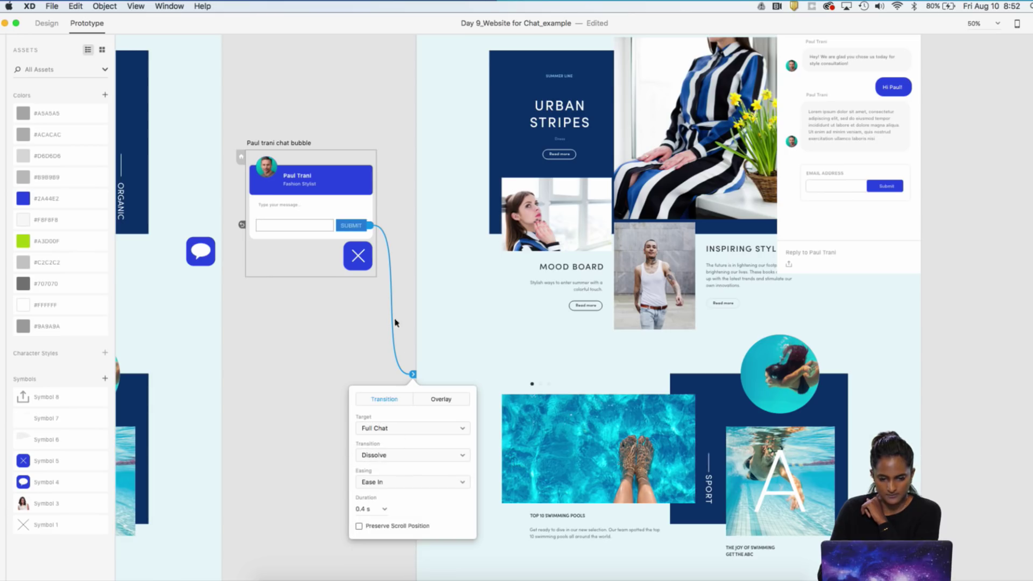
- Preview "Artboard one_vertical scroling", open the chat bubble from the chat icon and submit it to reach the full chat
scroll(404, 253, left, 10)
scroll(404, 253, up, 4)
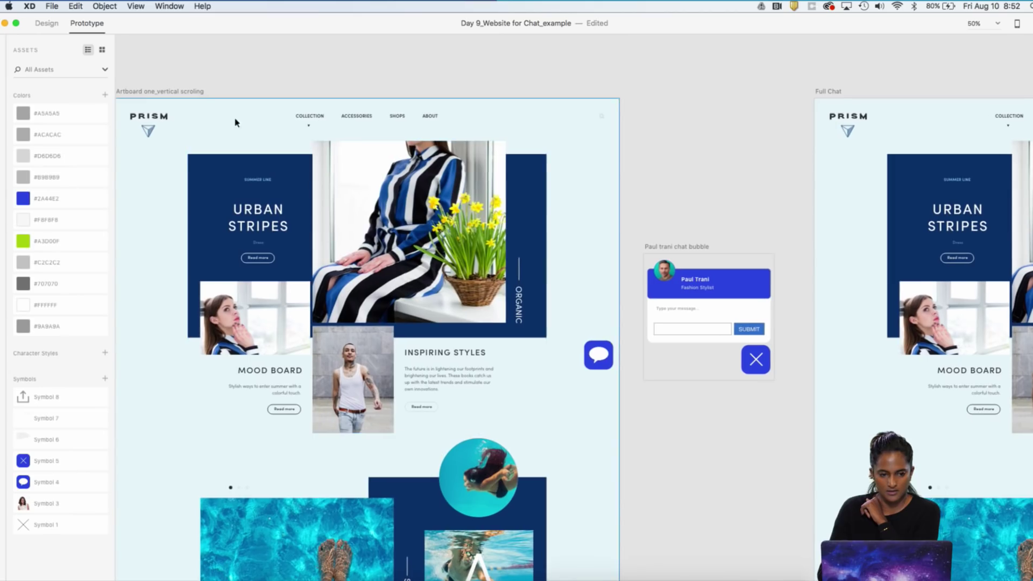
click(180, 94)
key(super+Return)
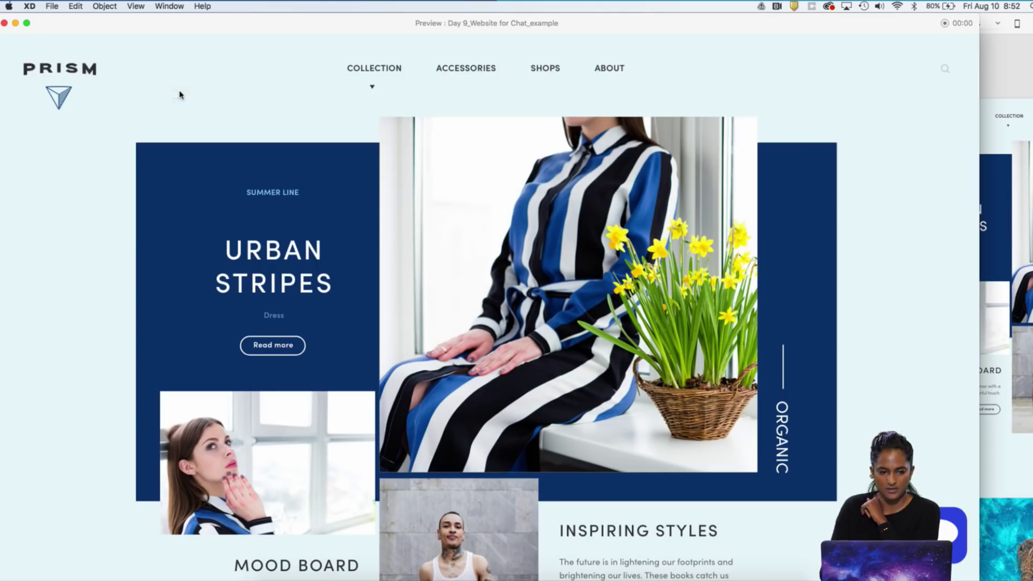
click(944, 537)
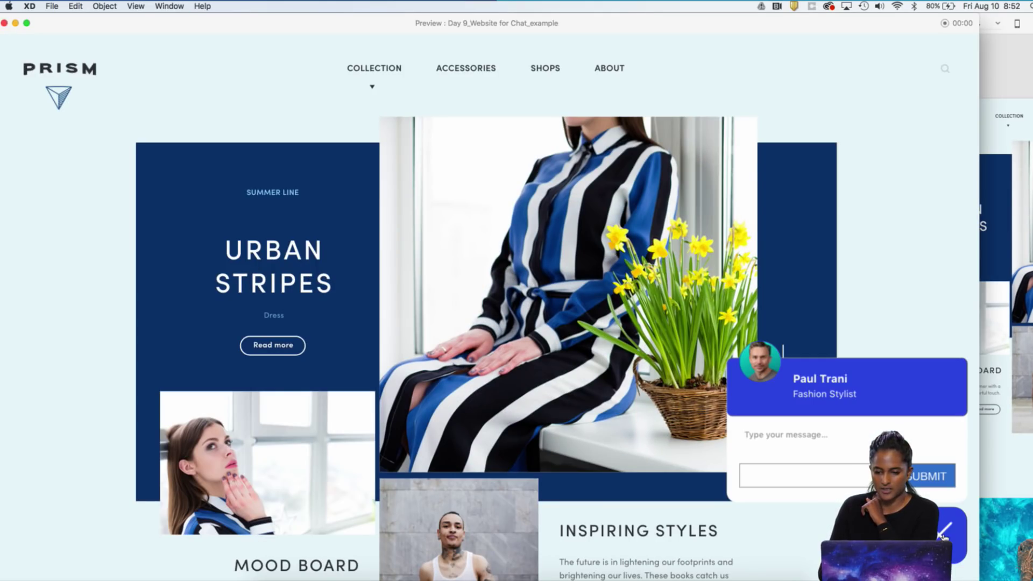
click(930, 482)
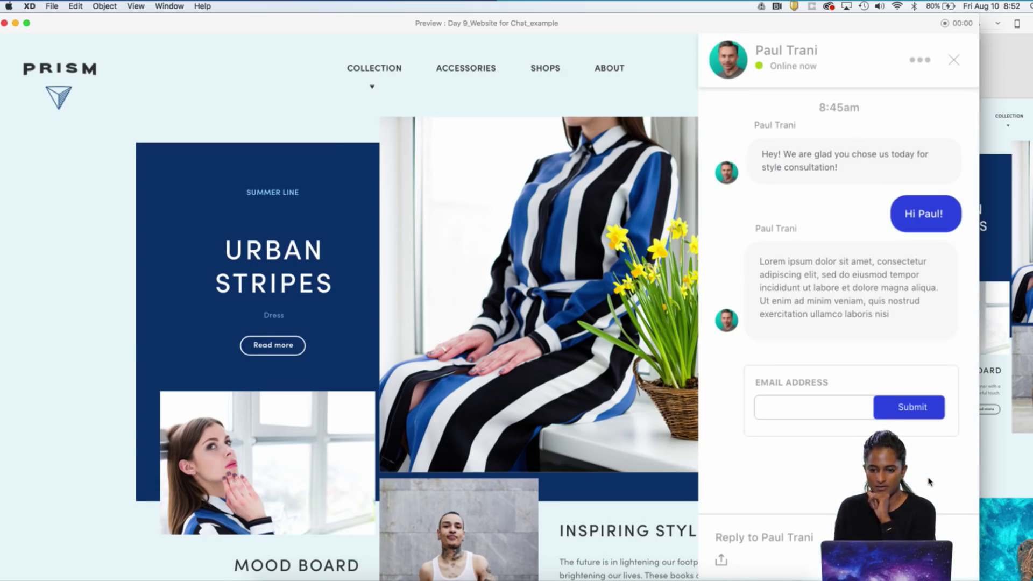
- Scroll the previewed full chat page down and up to examine how the chat panel behaves over the moving page
scroll(583, 471, down, 10)
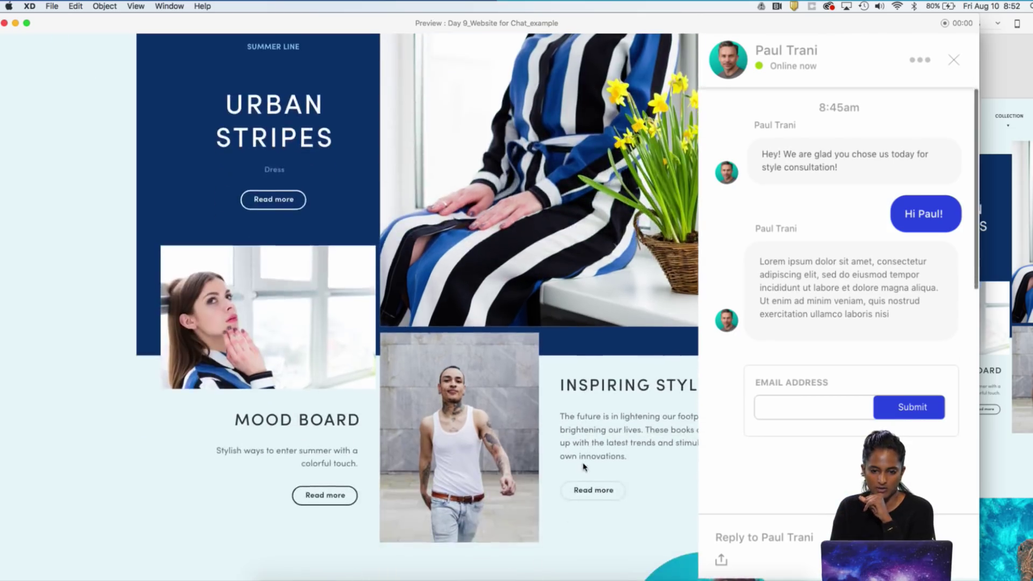
scroll(583, 466, down, 12)
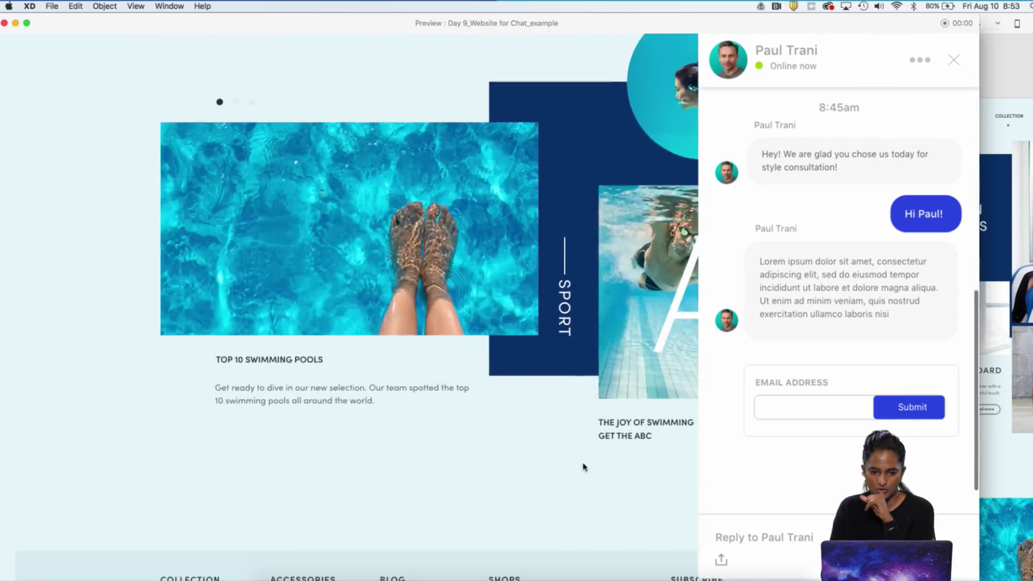
scroll(584, 467, up, 13)
scroll(585, 467, up, 2)
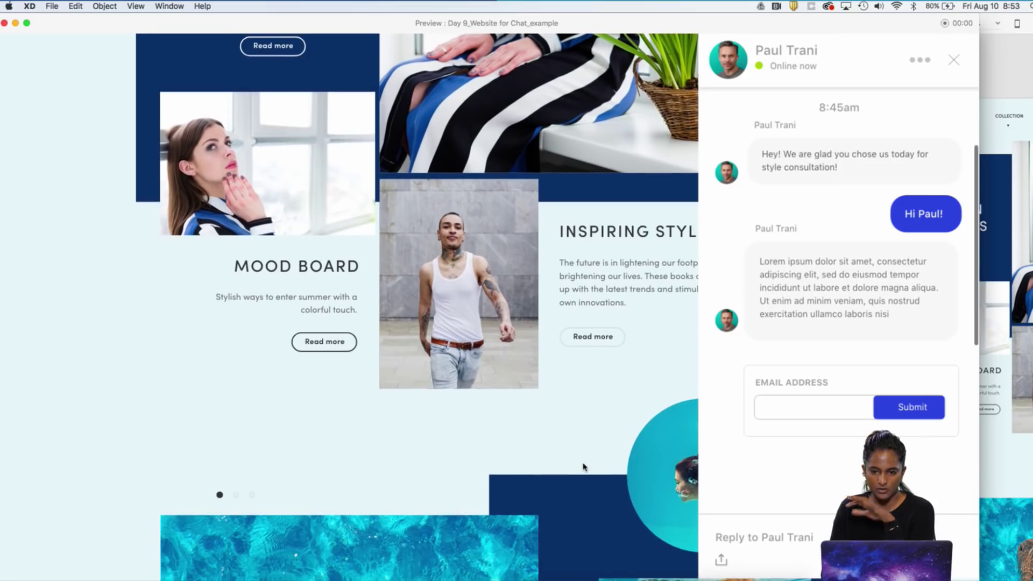
scroll(584, 467, down, 10)
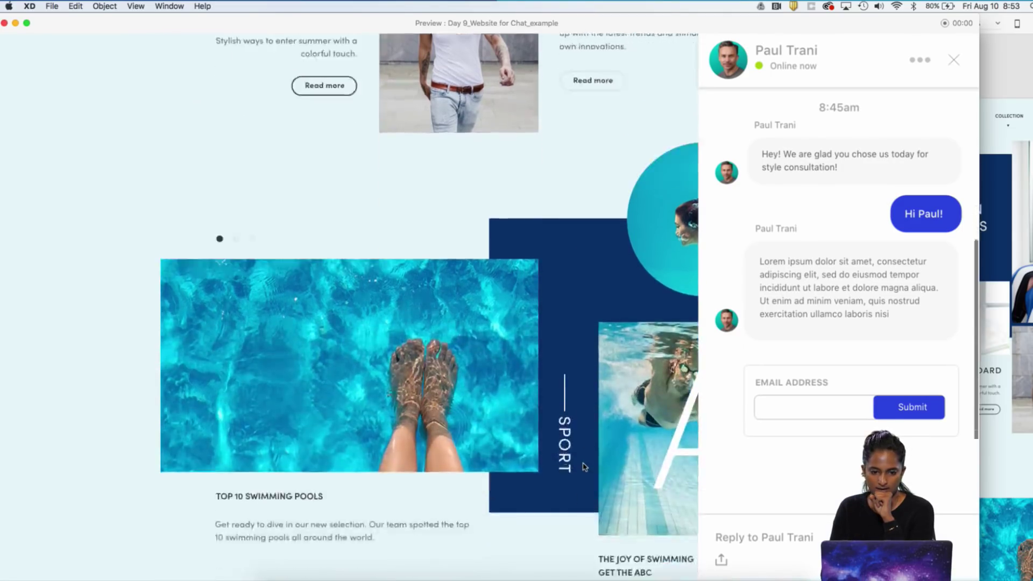
scroll(583, 467, up, 12)
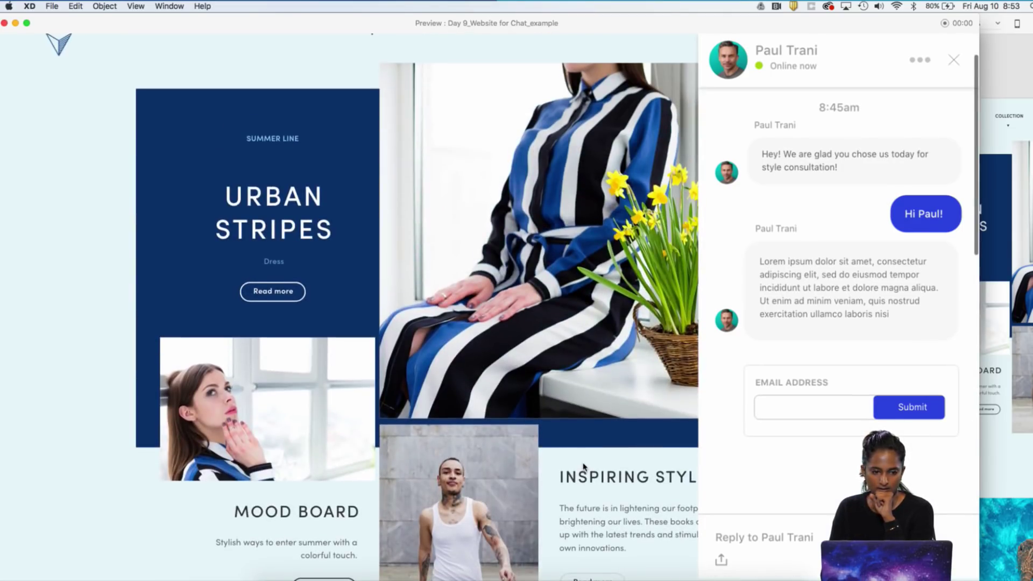
- Check that the full chat panel holds its place as the previewed page moves down and up, and close the preview
scroll(584, 467, down, 11)
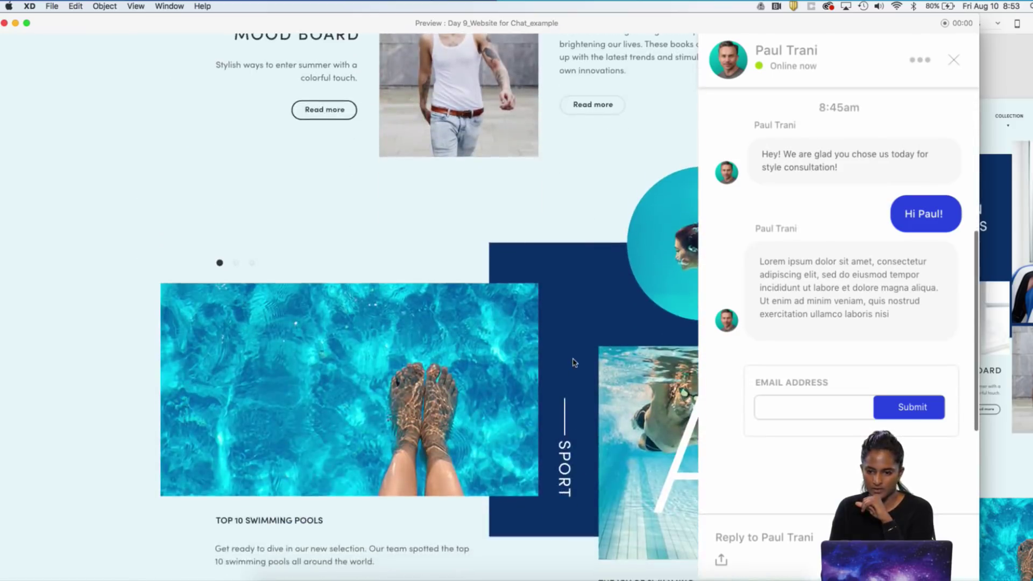
scroll(574, 362, down, 3)
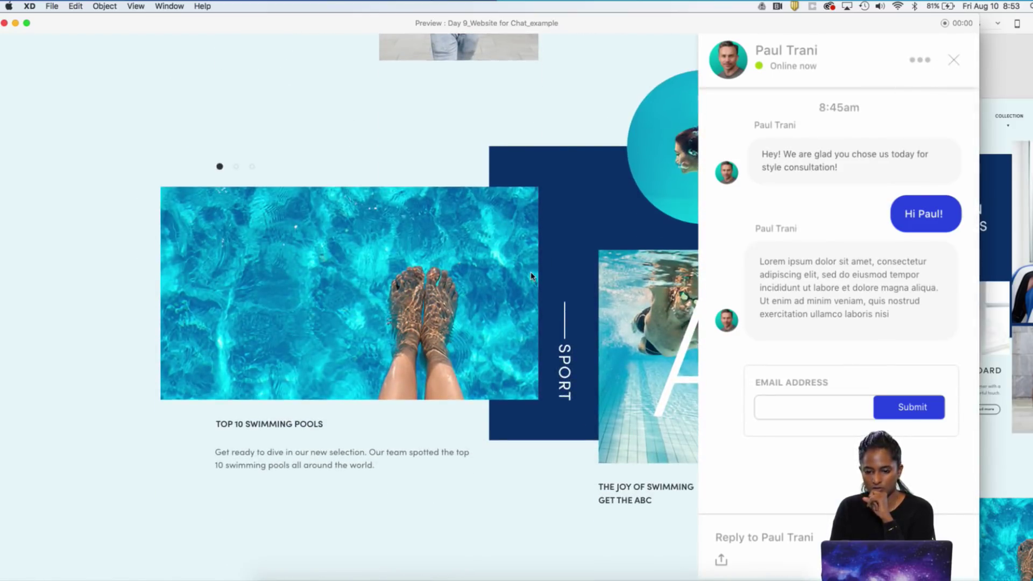
scroll(531, 276, up, 6)
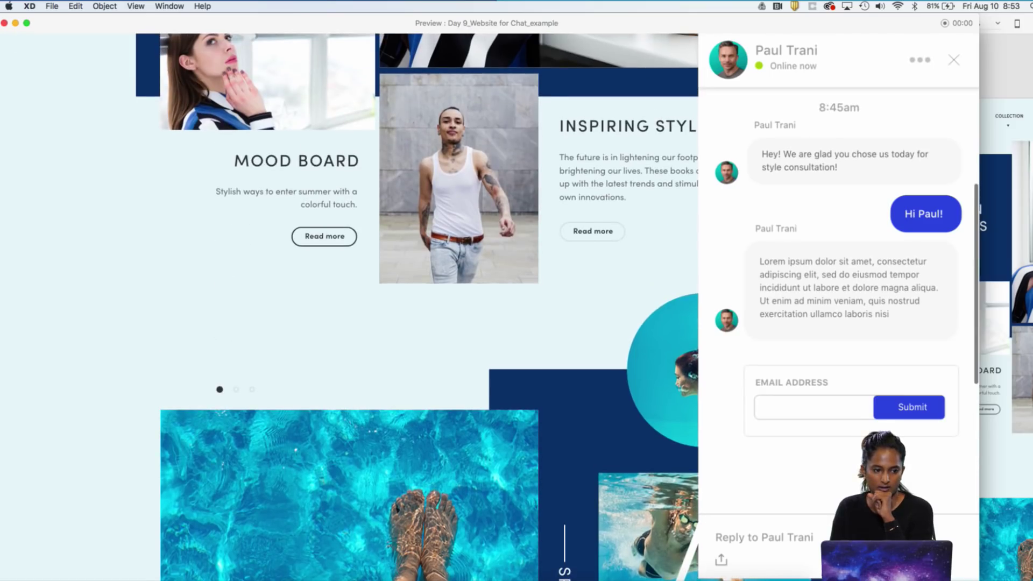
click(4, 23)
scroll(289, 202, right, 5)
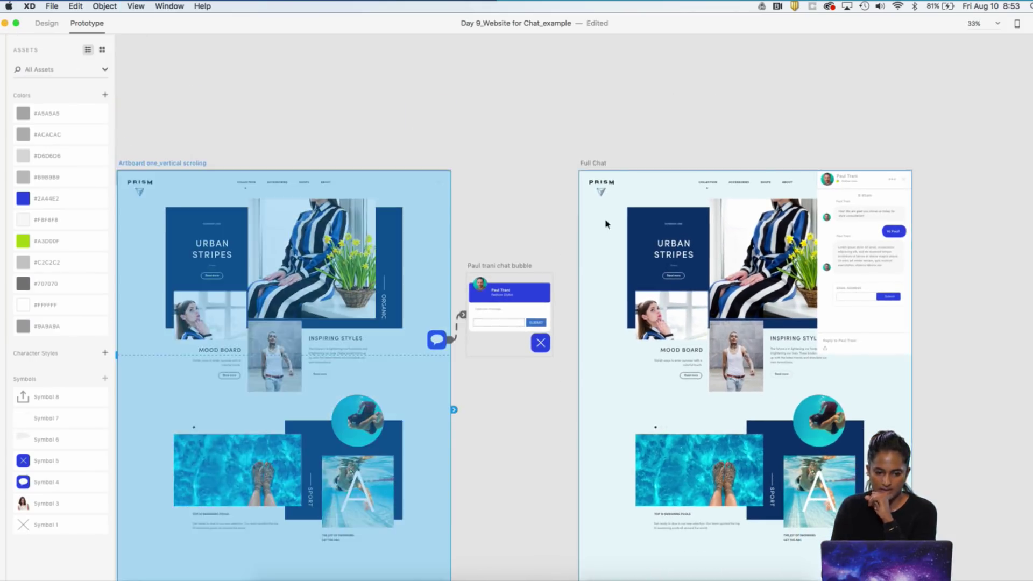
- Link the full chat panel on the Full Chat artboard back to "Artboard one_vertical scroling"
click(558, 135)
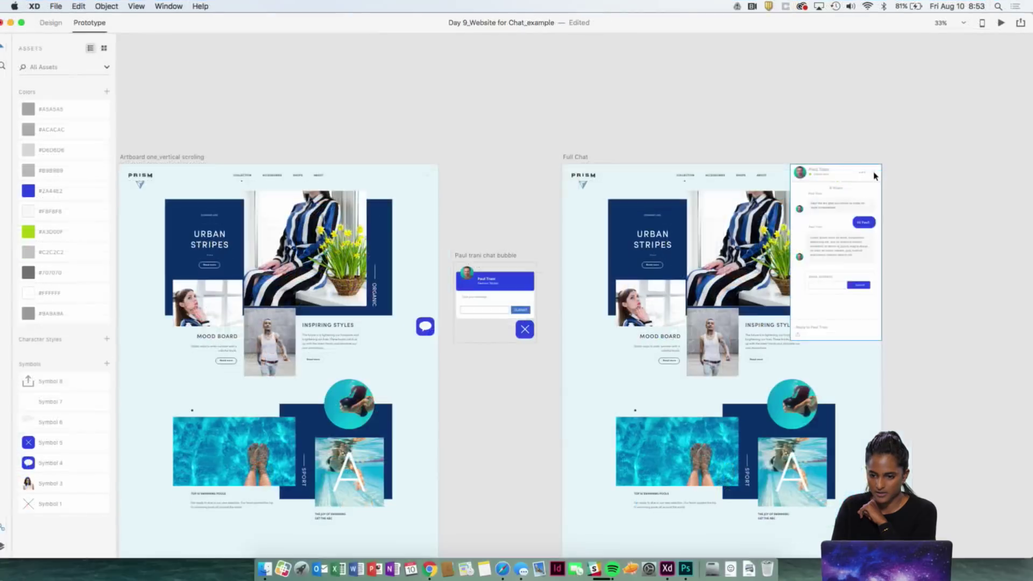
scroll(906, 183, up, 5)
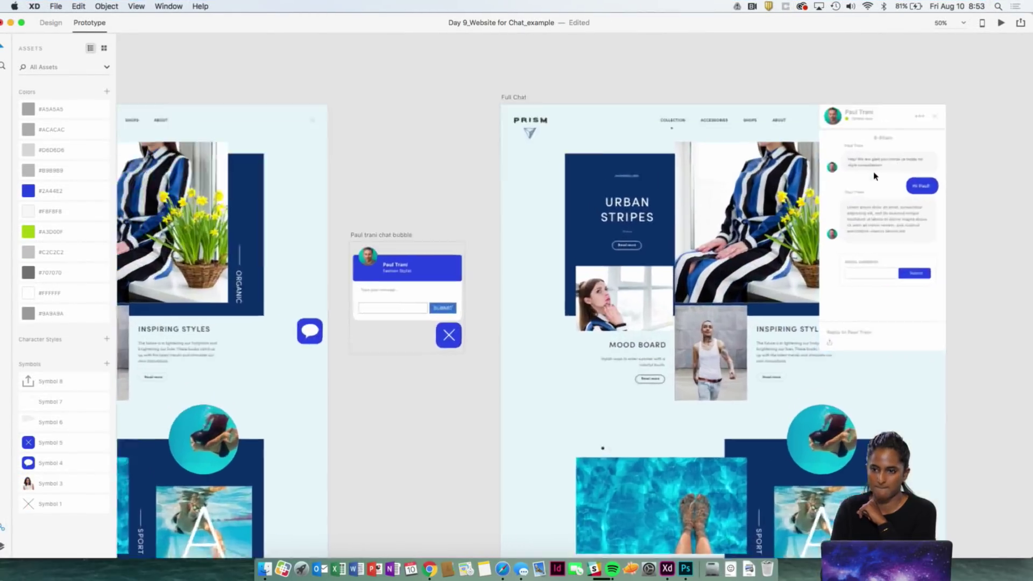
scroll(875, 176, up, 5)
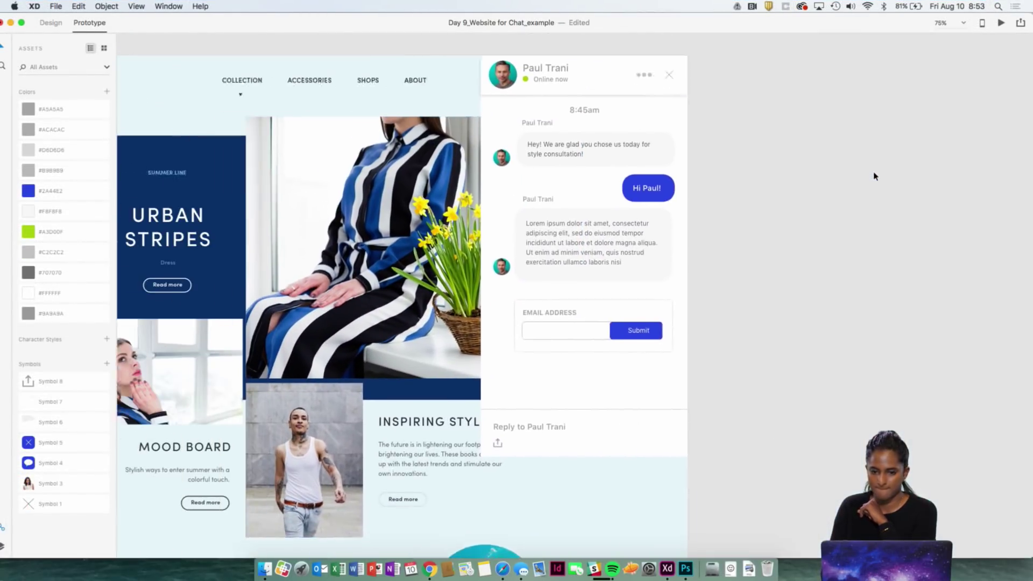
click(608, 63)
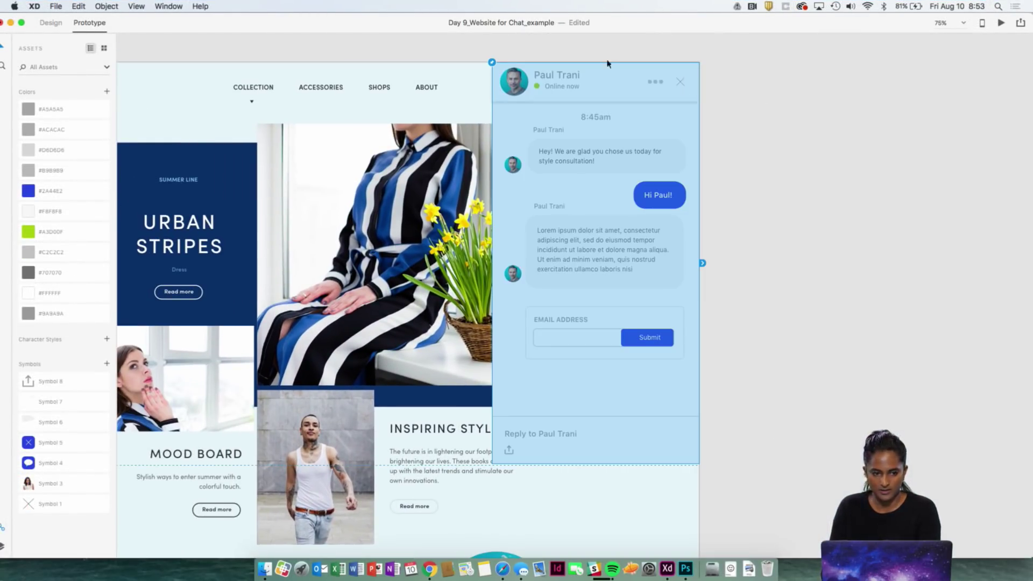
click(724, 80)
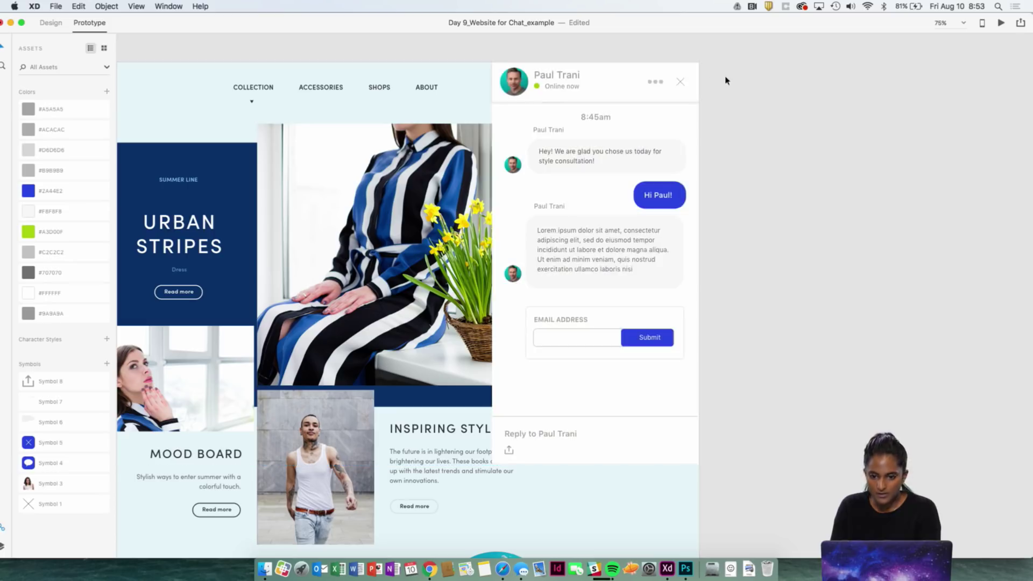
click(680, 83)
right_click(681, 84)
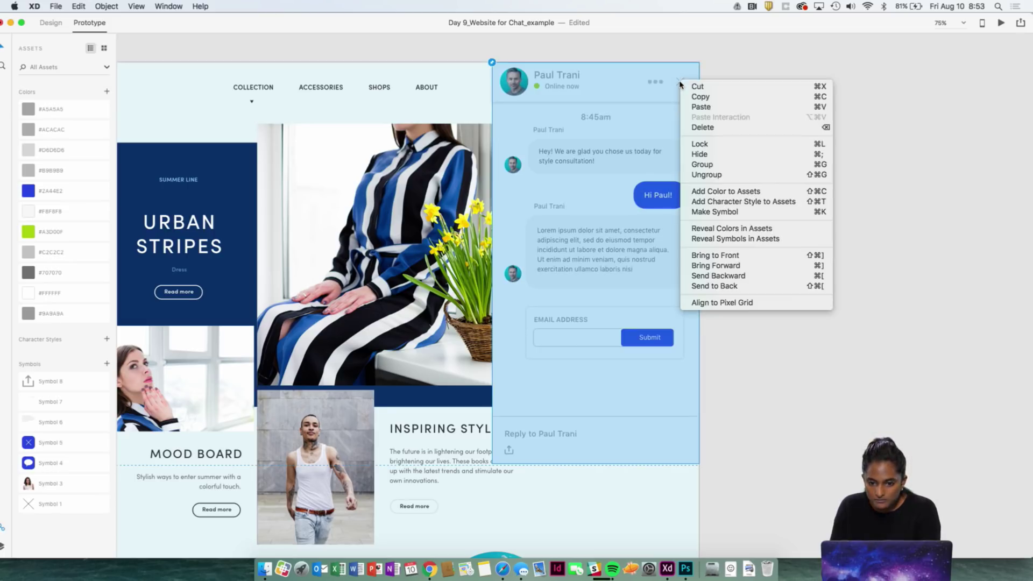
click(716, 58)
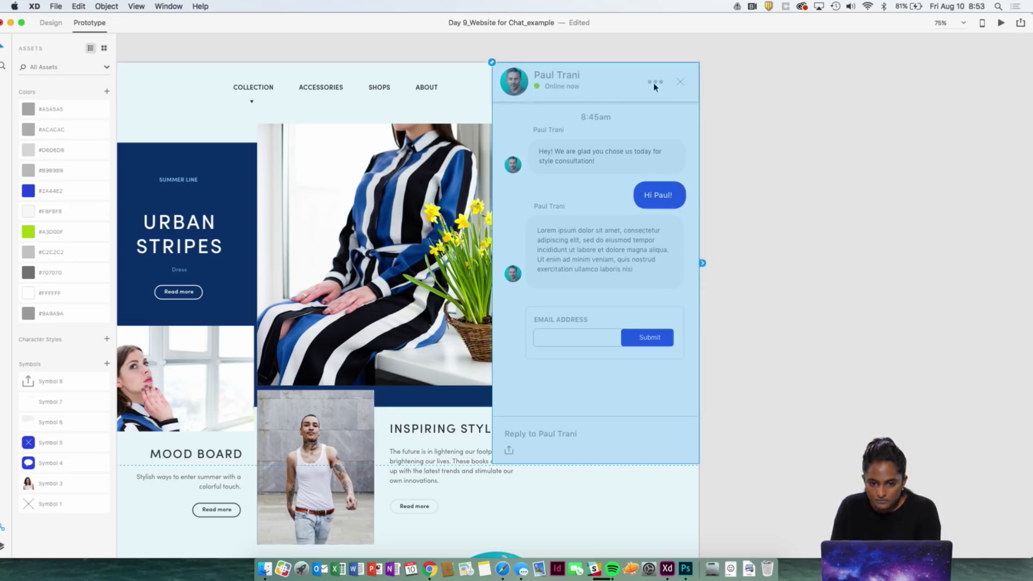
key(super+minus)
drag(738, 194, 859, 187)
drag(781, 163, 936, 140)
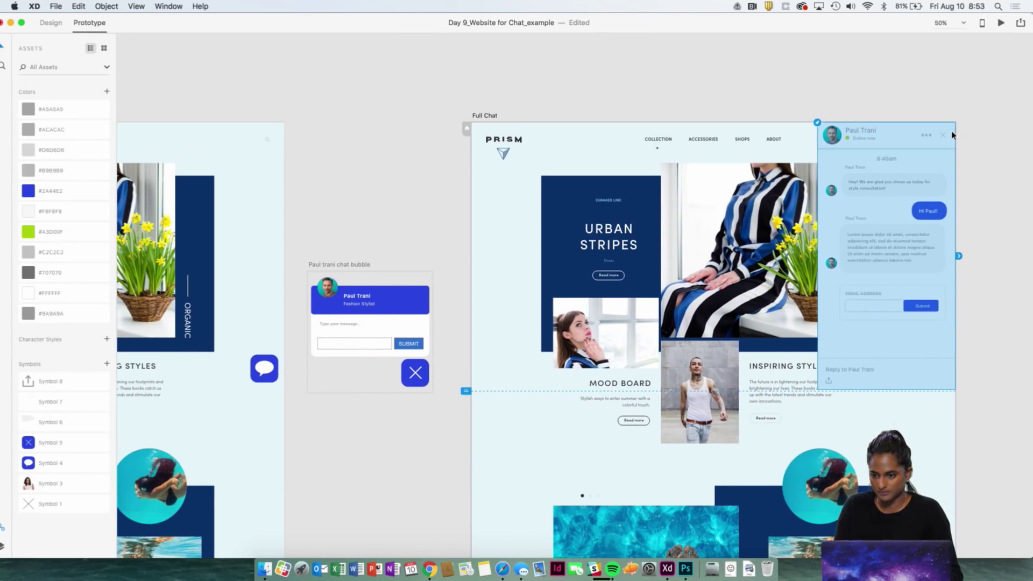
drag(959, 256, 453, 128)
scroll(270, 182, left, 5)
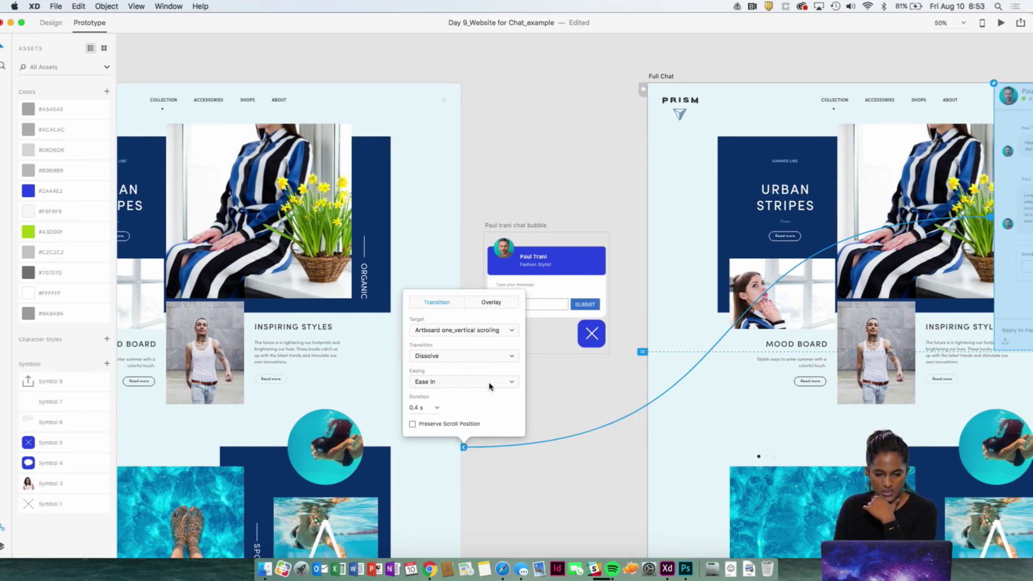
- Set the chat panel's link to use a Dissolve transition with Ease In easing
click(478, 356)
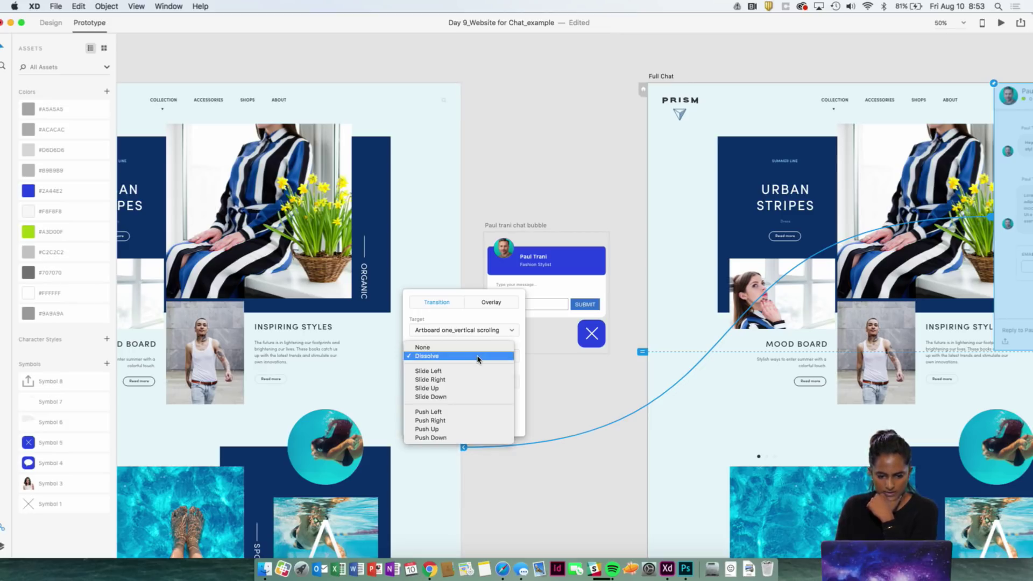
click(478, 357)
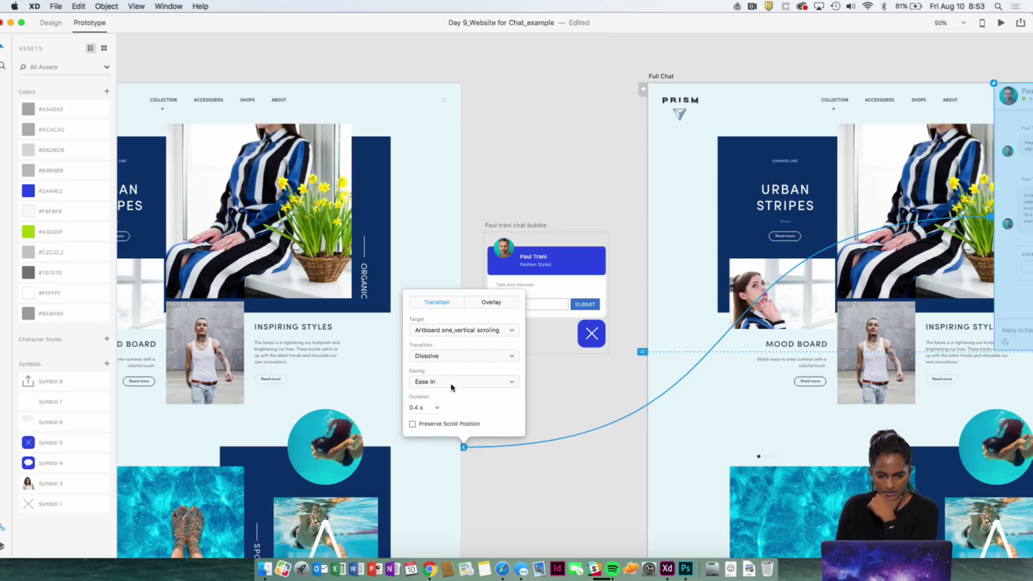
click(451, 387)
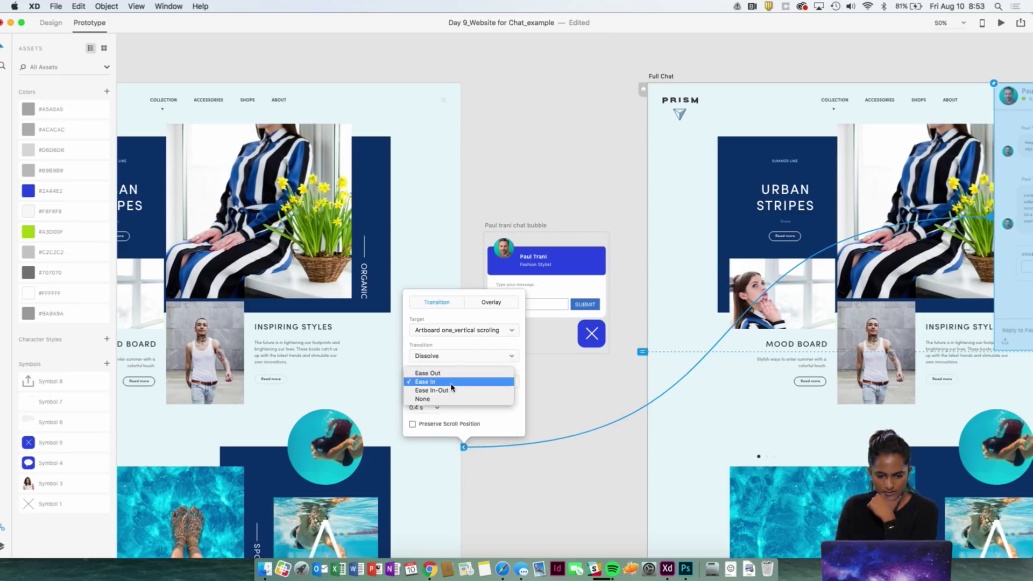
click(451, 387)
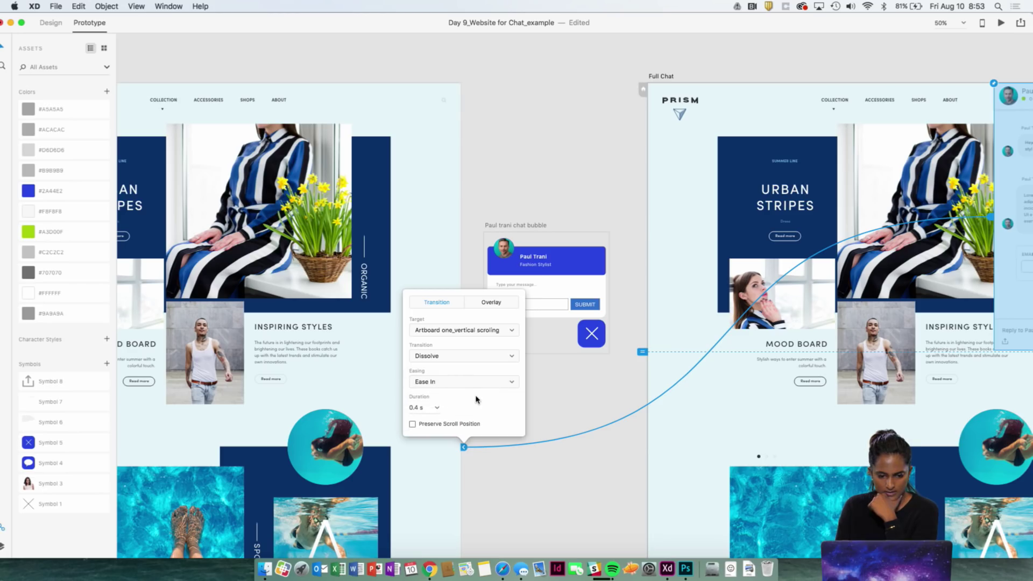
click(555, 206)
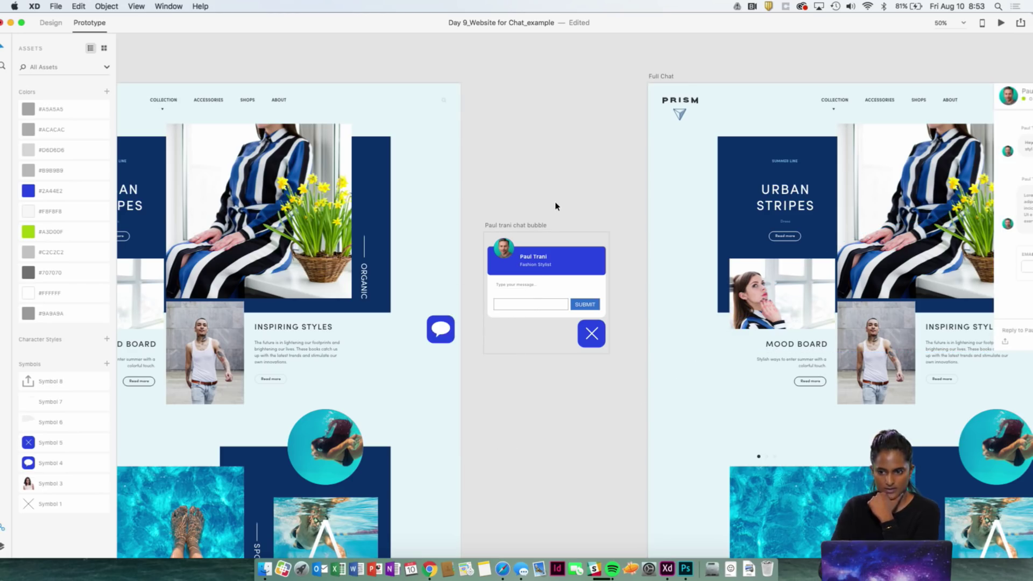
- Preview "Artboard one_vertical scroling" through to the full chat, examine the panel over the scrolling page, and close the chat
key(super+minus)
scroll(557, 206, down, 1)
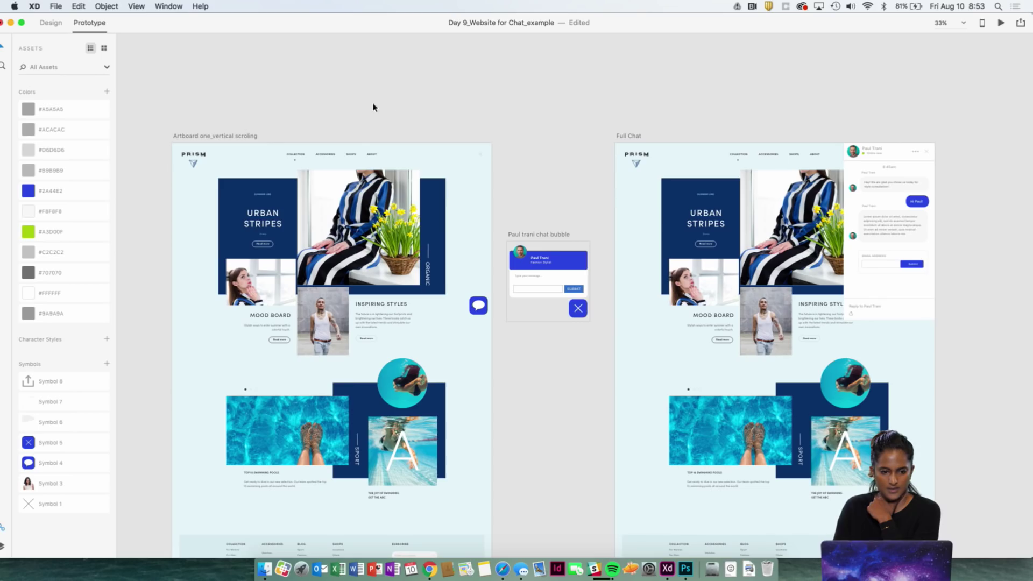
click(214, 138)
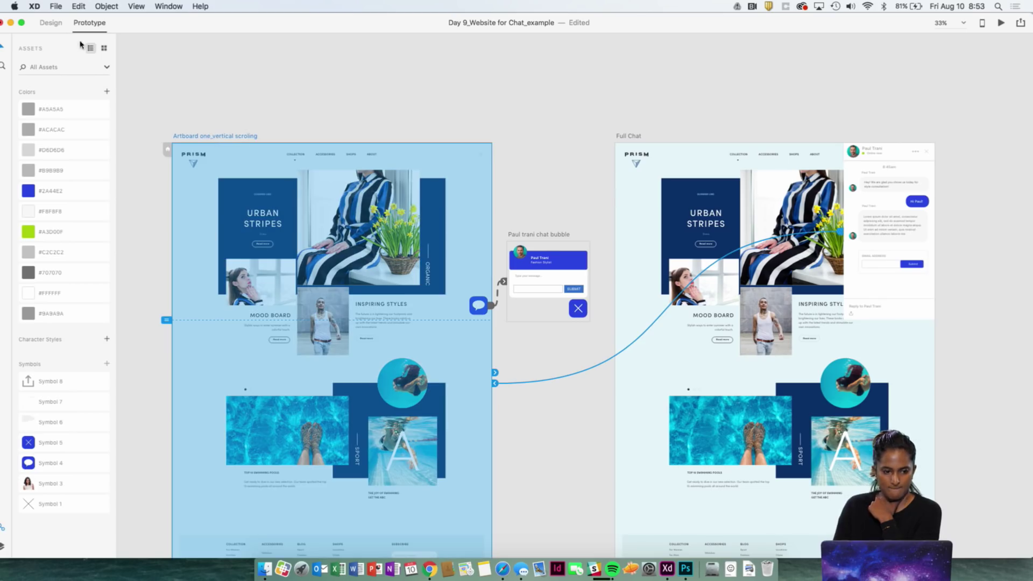
key(super+Return)
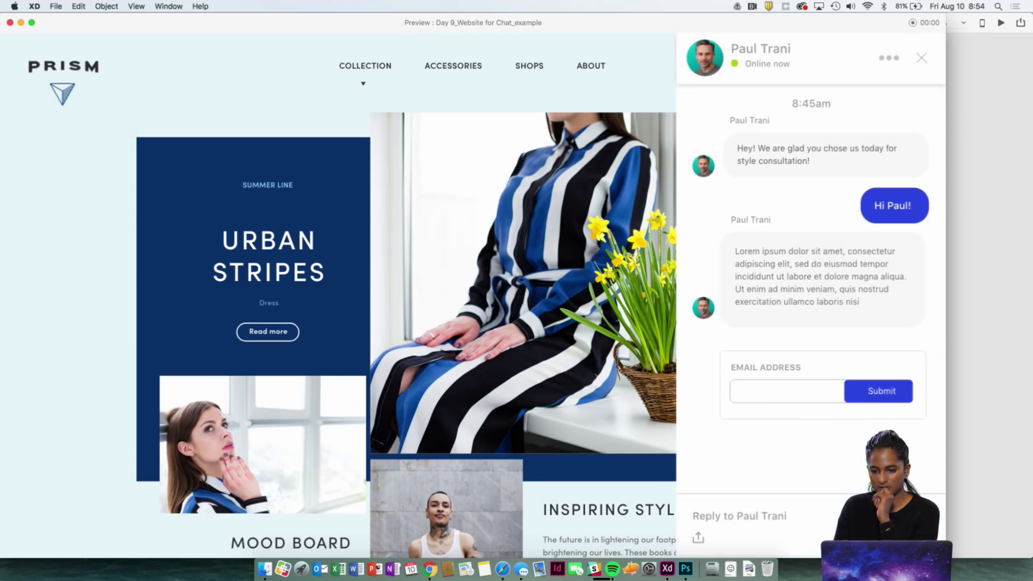
scroll(404, 397, down, 5)
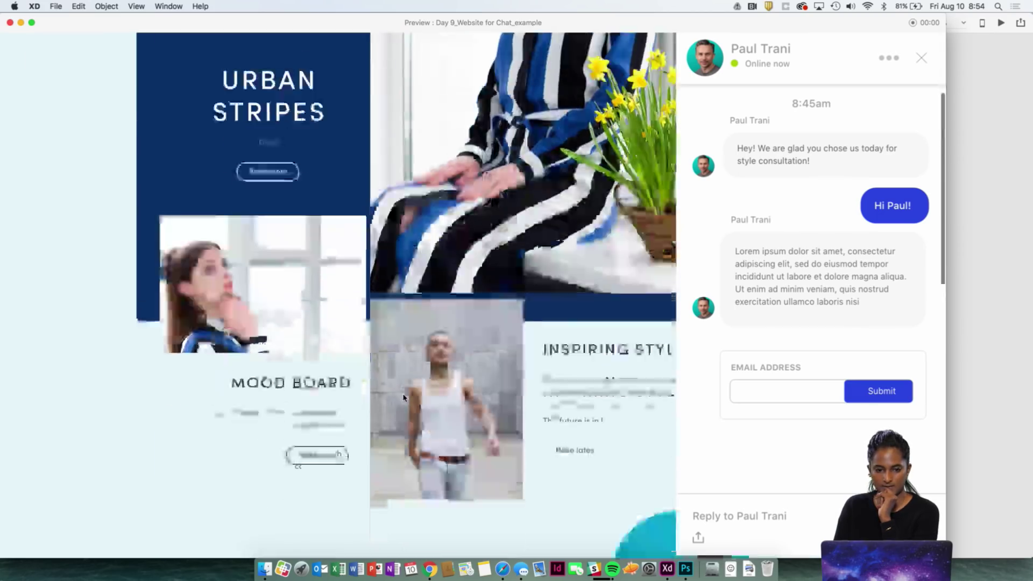
scroll(404, 397, down, 4)
scroll(403, 397, up, 5)
scroll(404, 397, down, 12)
scroll(404, 397, up, 15)
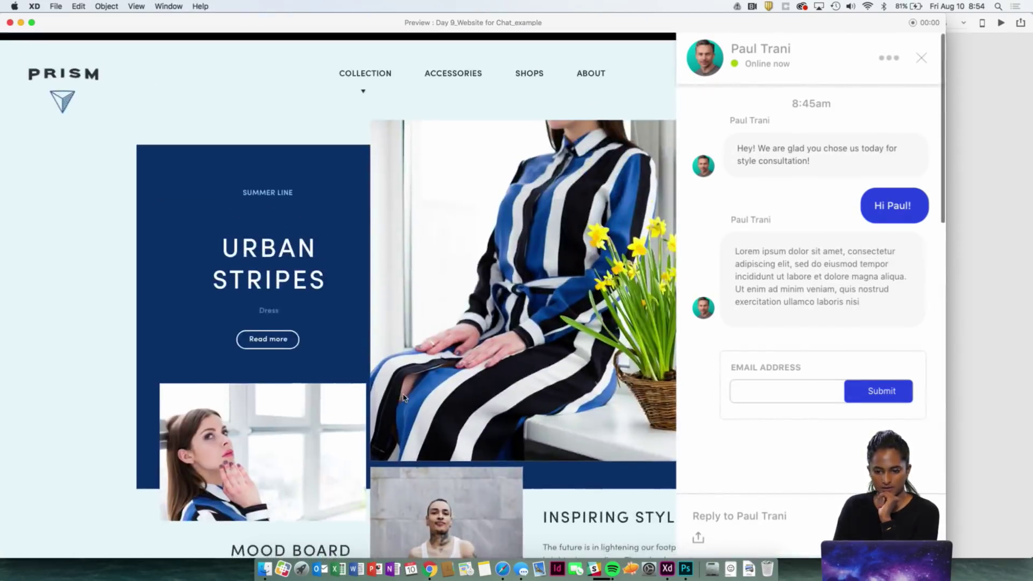
click(929, 57)
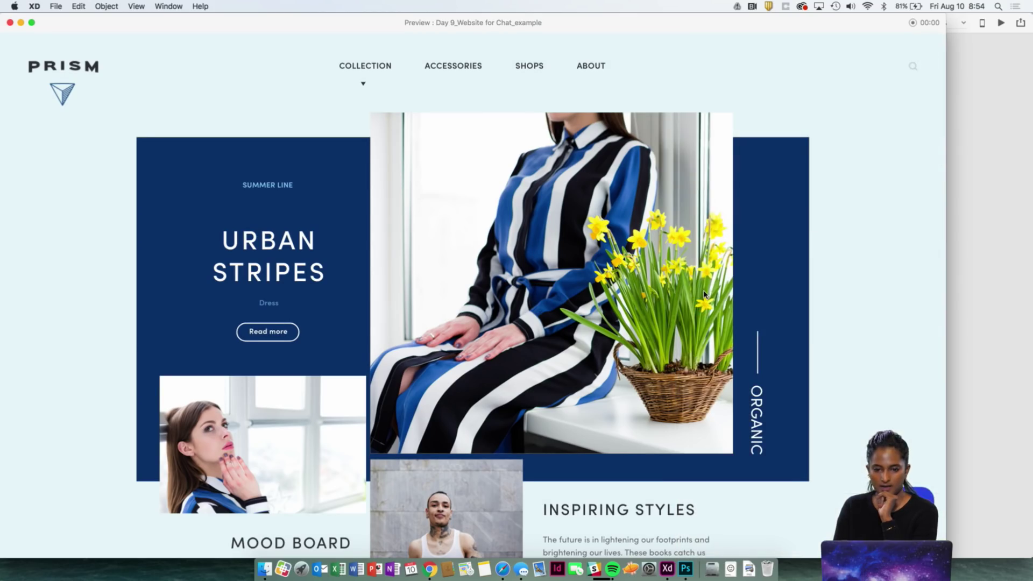
- Examine how the chat icon behaves while the previewed home page scrolls, and close the preview
scroll(551, 535, down, 9)
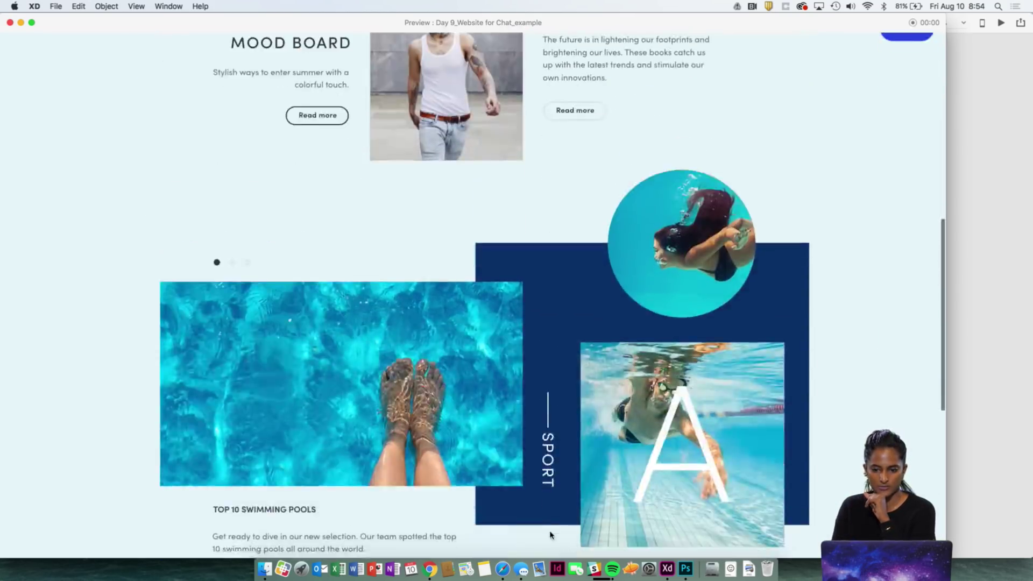
scroll(551, 534, up, 8)
scroll(550, 534, down, 6)
scroll(551, 534, up, 8)
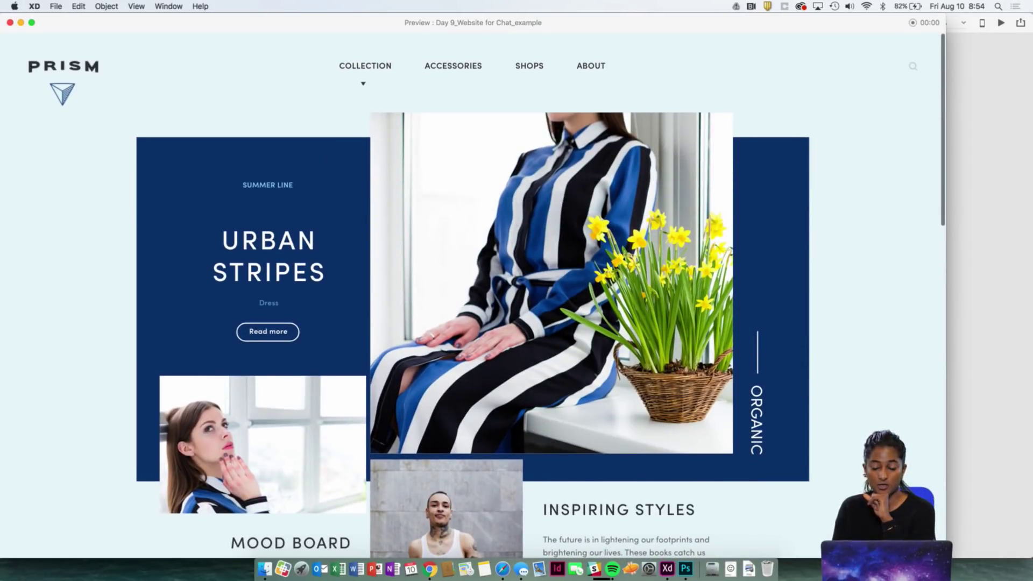
scroll(757, 516, down, 15)
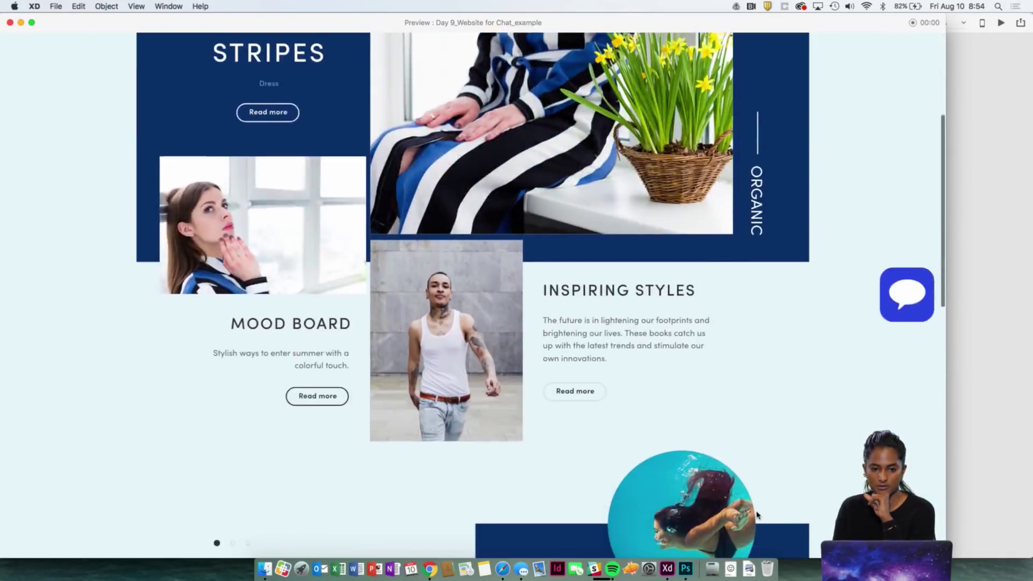
scroll(757, 516, up, 15)
scroll(816, 290, down, 5)
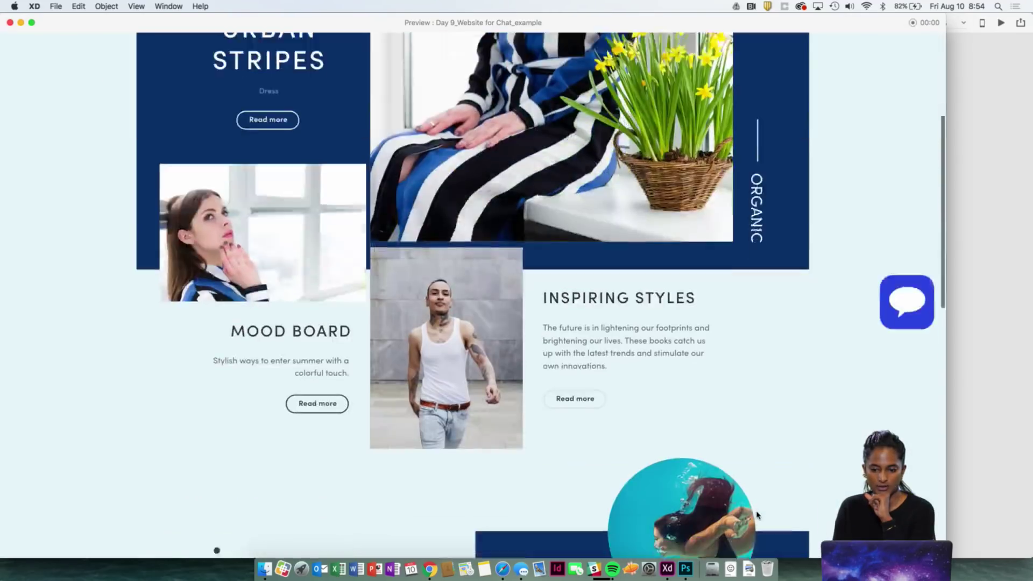
click(10, 22)
- Give the chat icon on "Artboard one_vertical scroling" a fixed position in Design mode
scroll(184, 210, left, 3)
scroll(185, 210, down, 2)
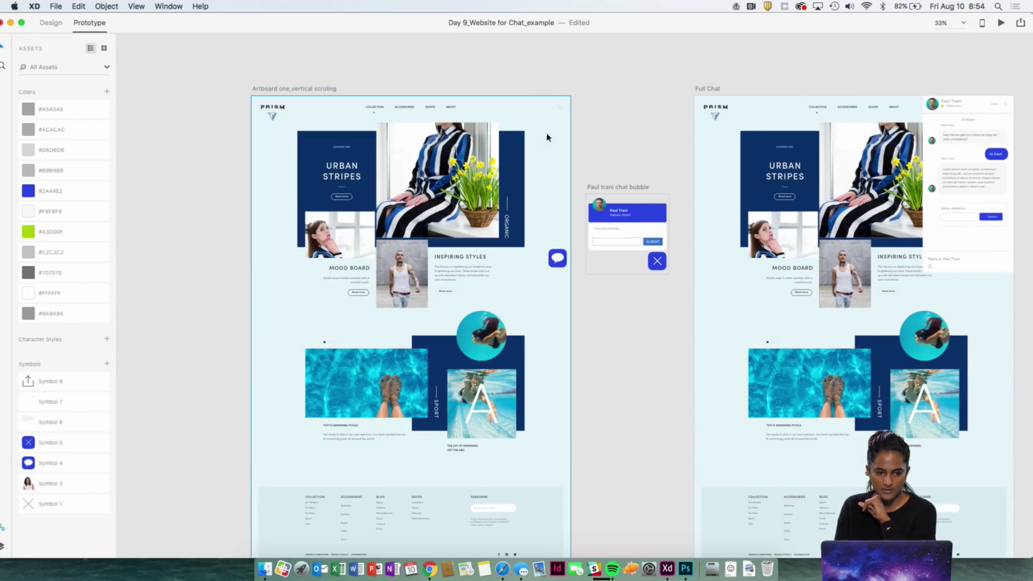
key(super+equal)
key(super+equal)
click(560, 257)
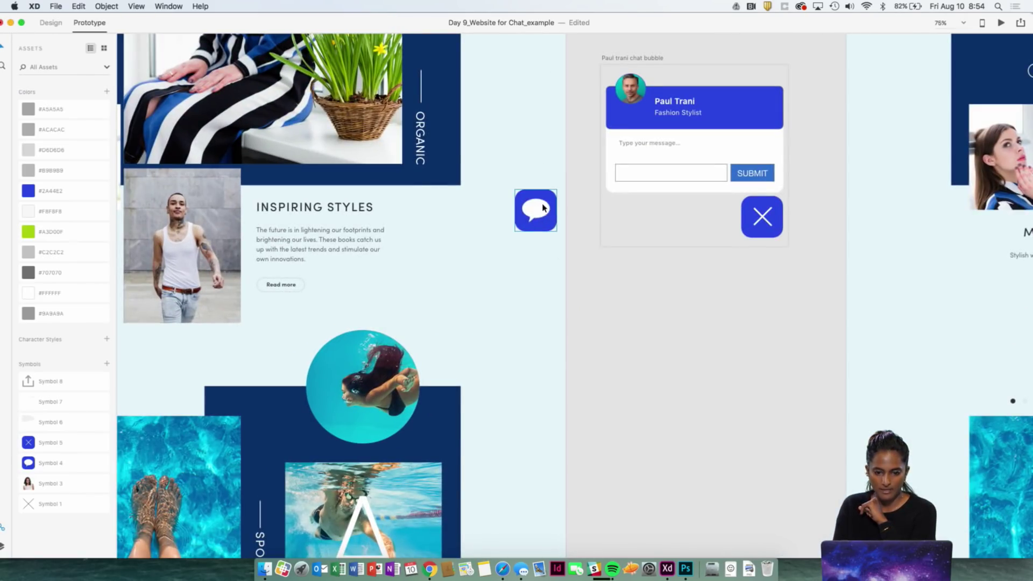
key(super+minus)
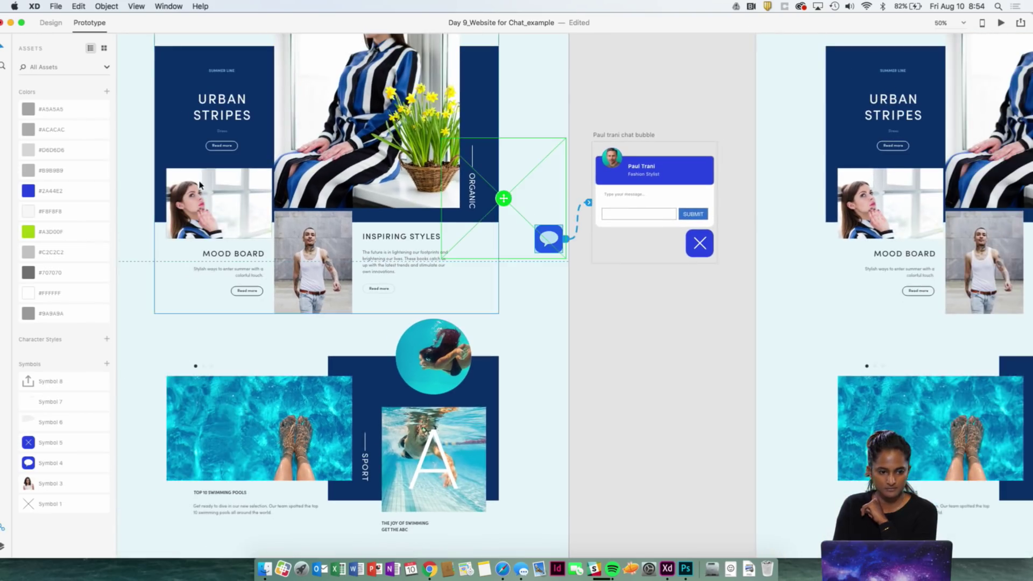
click(50, 23)
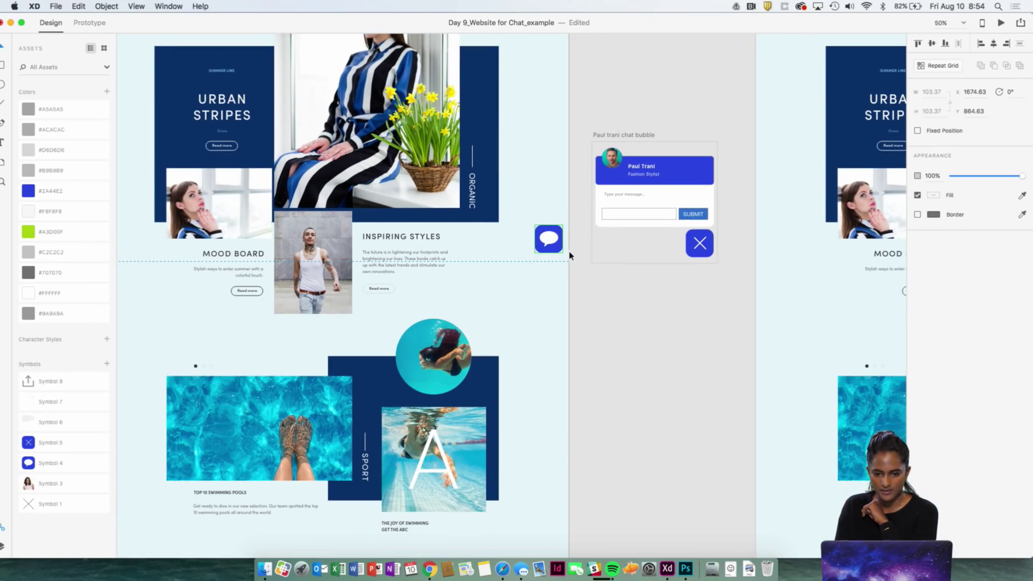
key(super+equal)
key(super+equal)
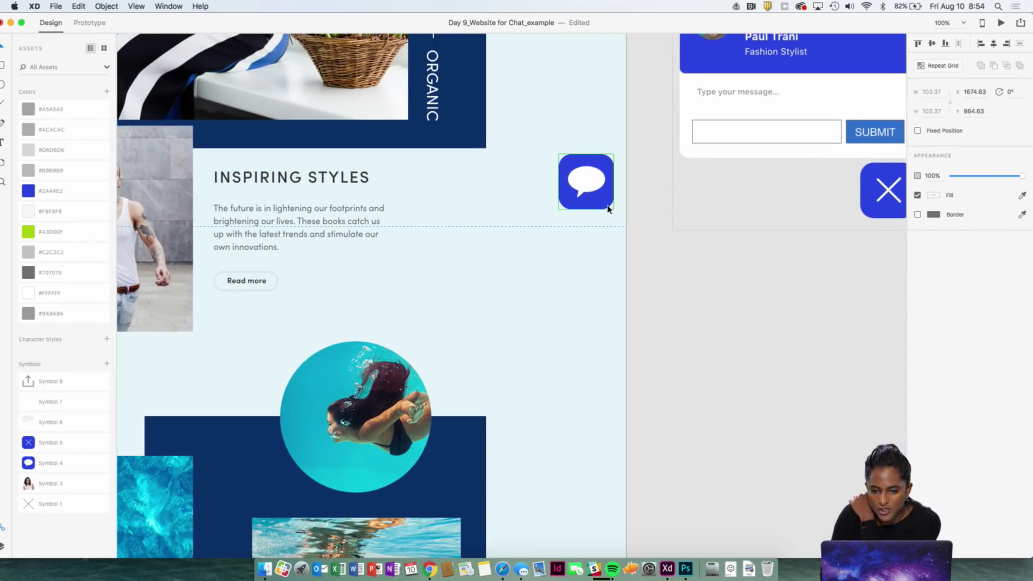
click(918, 131)
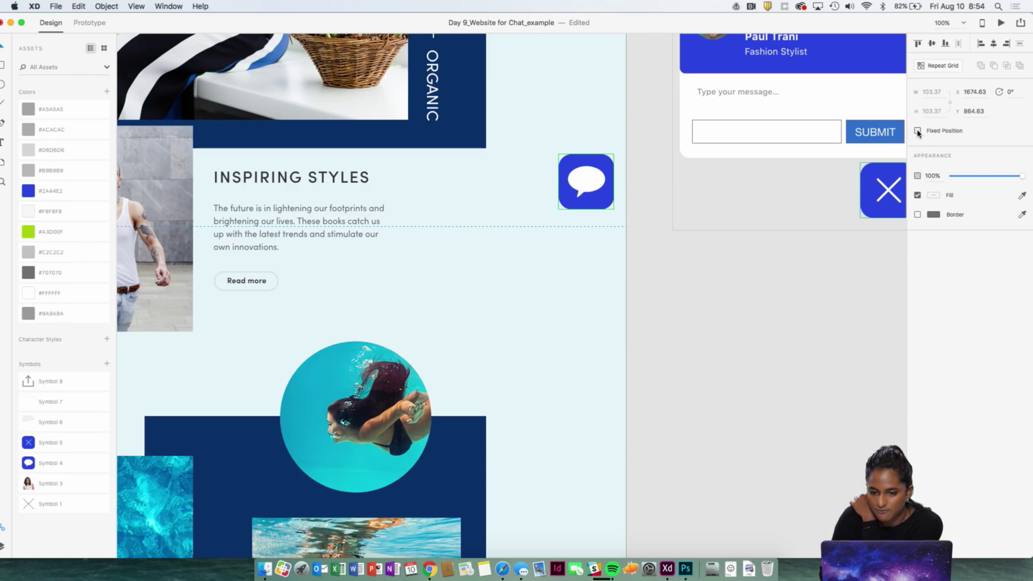
click(796, 309)
key(super+minus)
key(super+minus)
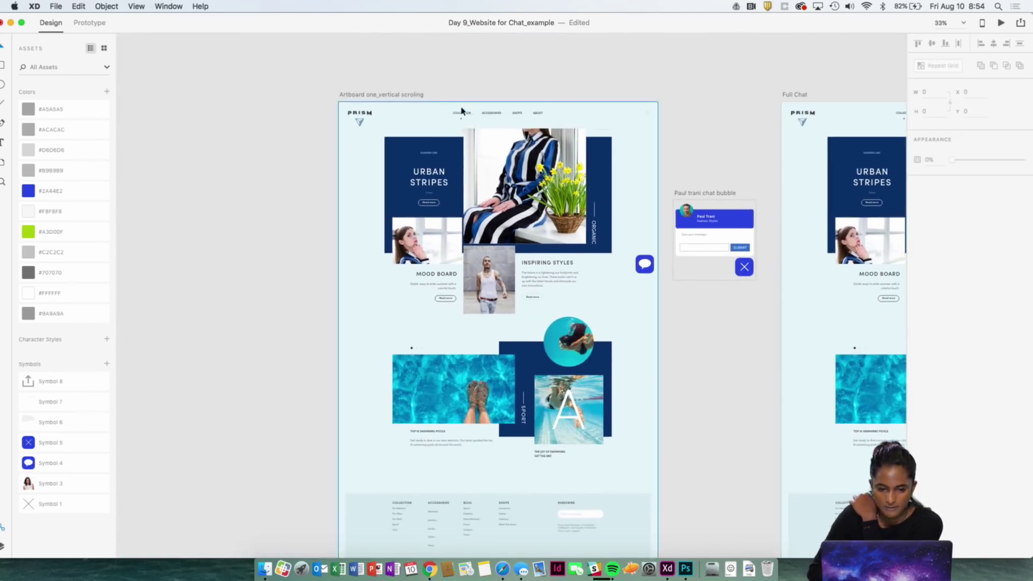
- Preview "Artboard one_vertical scroling" and test opening and closing the chat from its icon
click(396, 95)
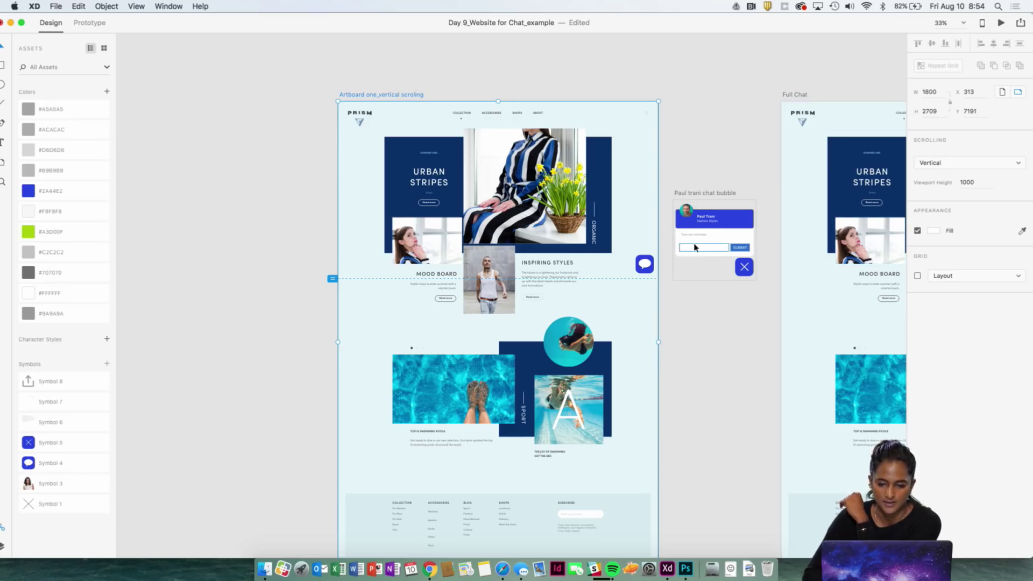
scroll(645, 293, right, 2)
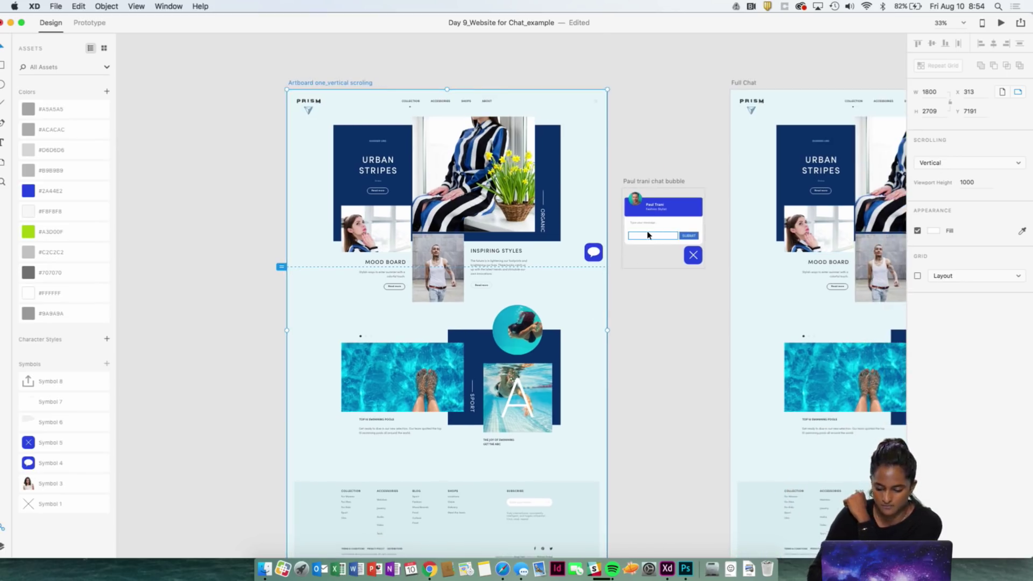
key(super+Return)
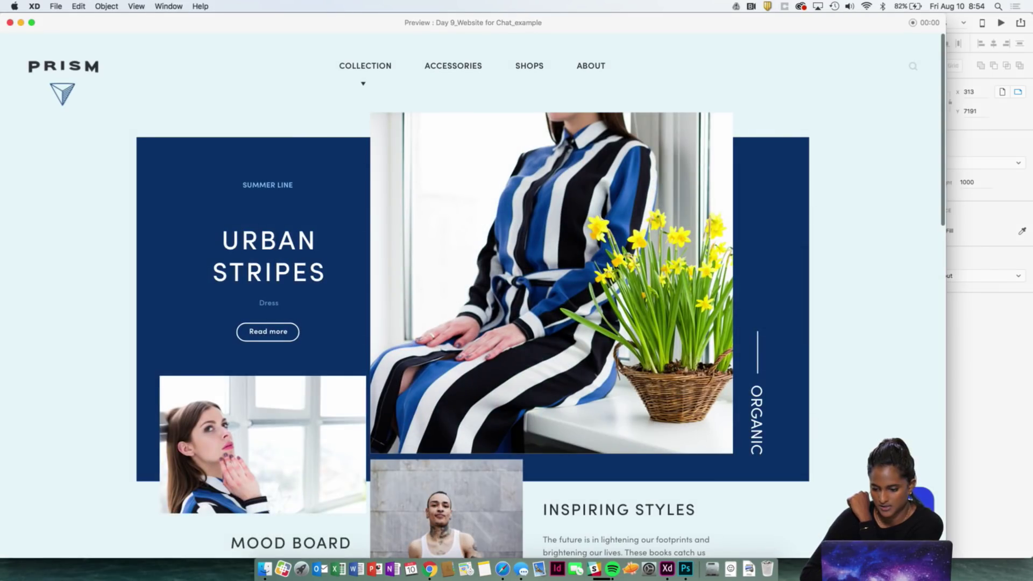
click(918, 504)
click(918, 504)
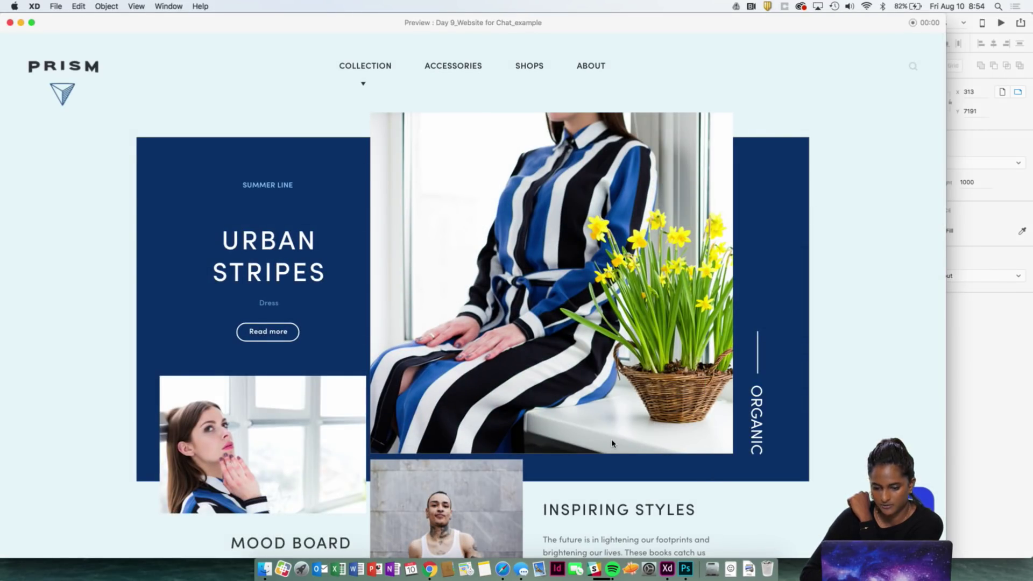
- Examine the fixed chat icon while scrolling the previewed home page down to the footer and back to the top
scroll(612, 443, down, 20)
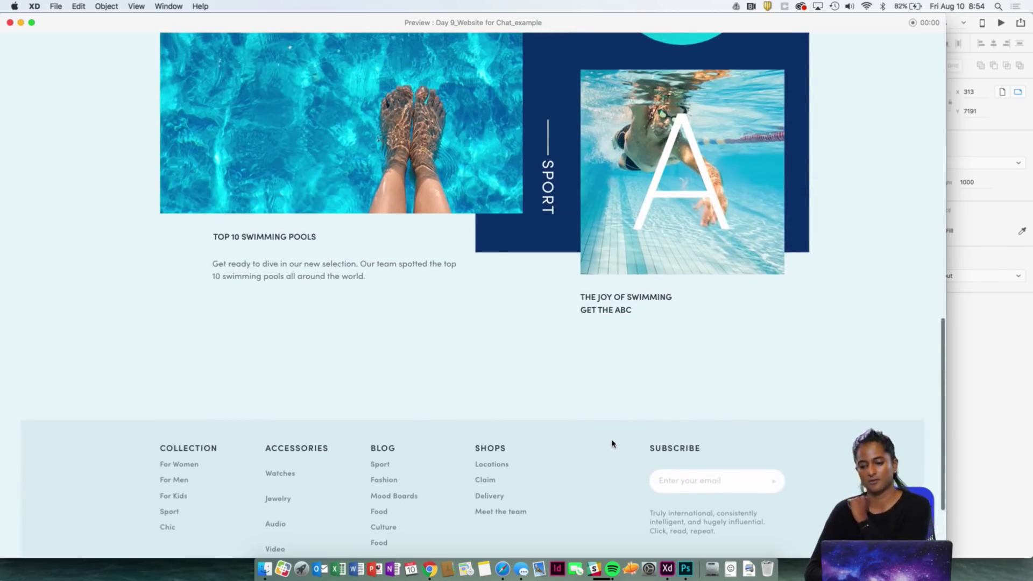
scroll(612, 443, up, 1)
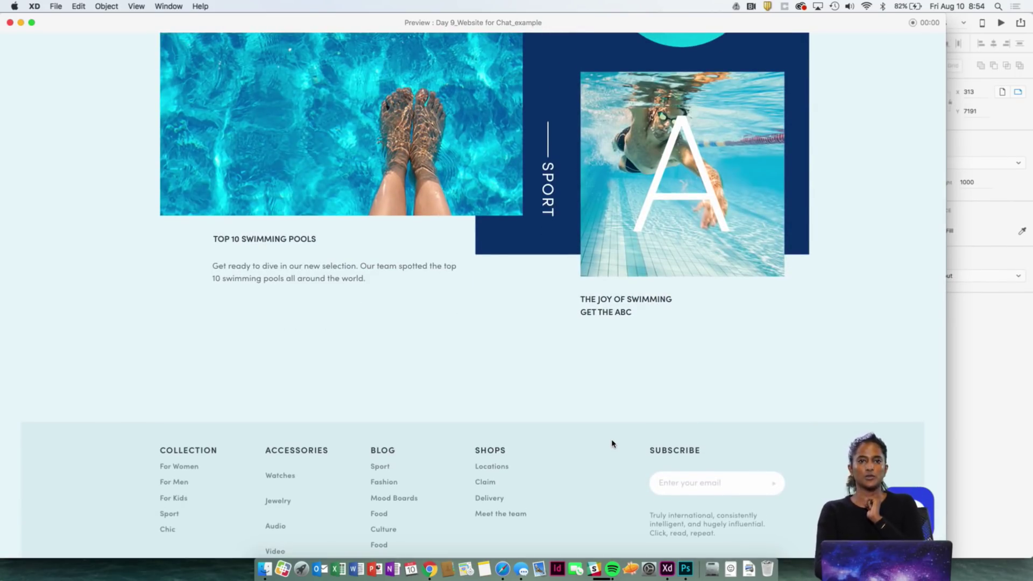
scroll(613, 443, down, 4)
scroll(612, 443, up, 10)
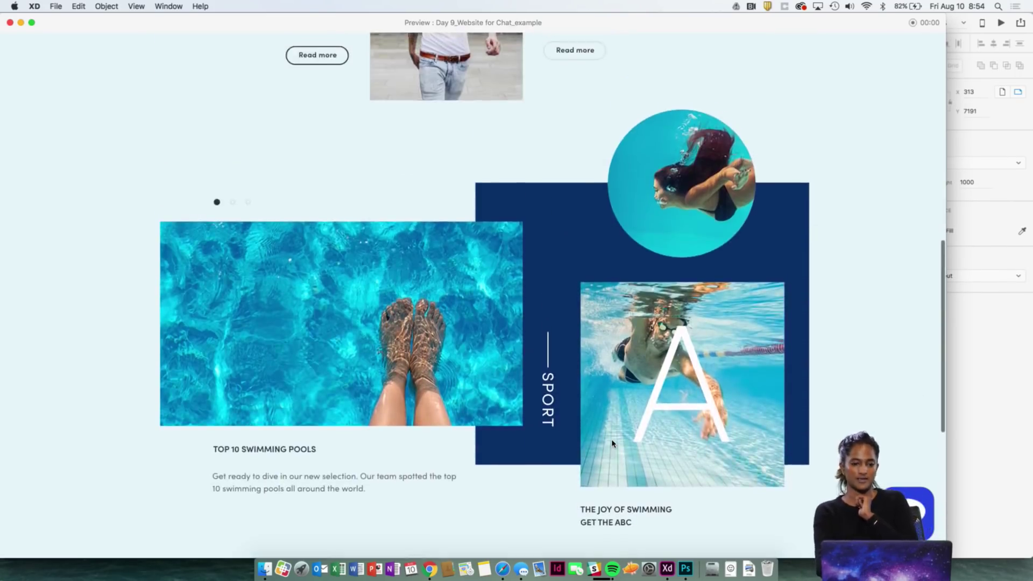
scroll(613, 443, up, 3)
scroll(613, 444, down, 1)
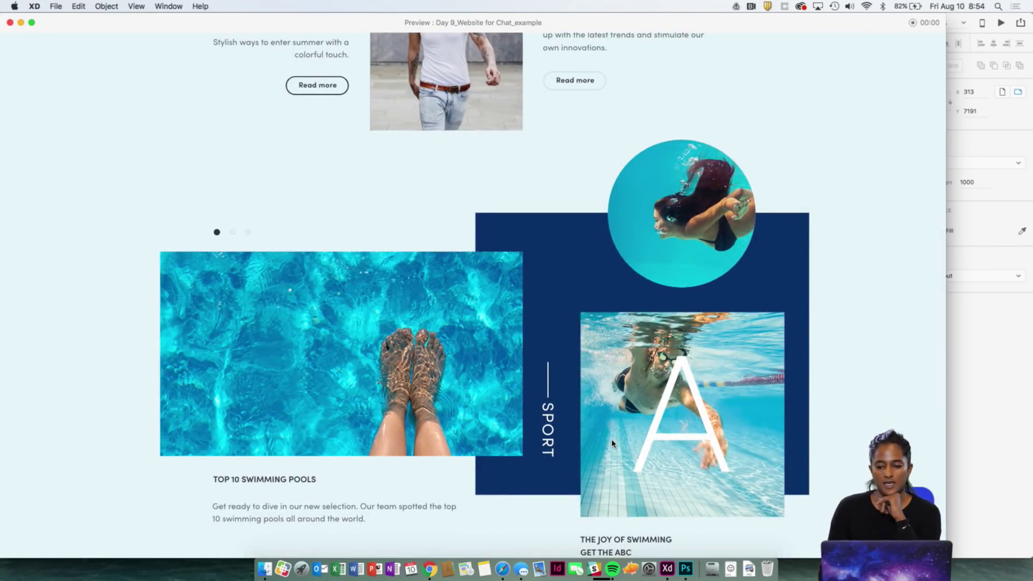
scroll(613, 444, up, 15)
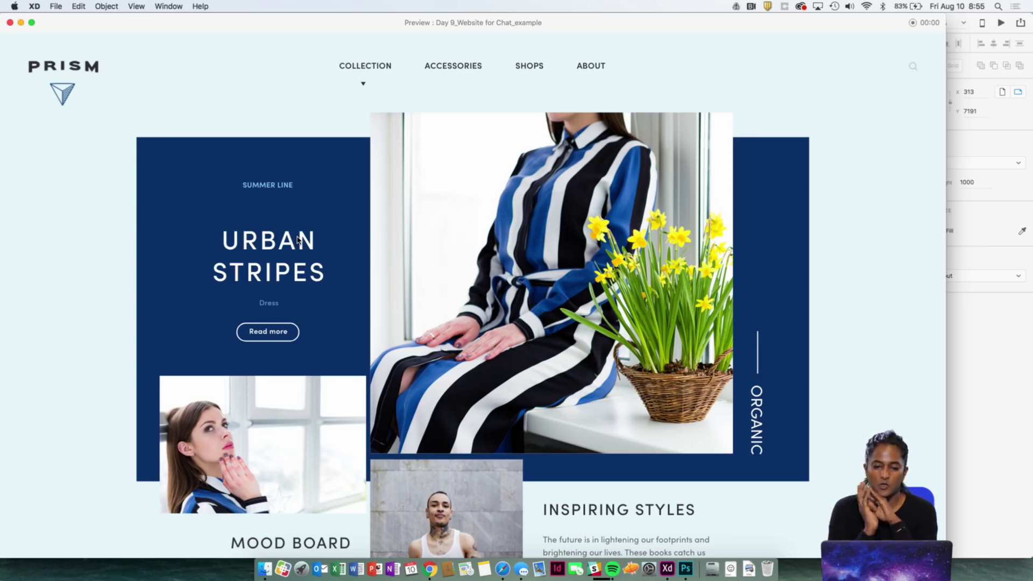
- Test the links between chat icon and full chat by opening and closing the panel repeatedly, ending with it open
click(913, 506)
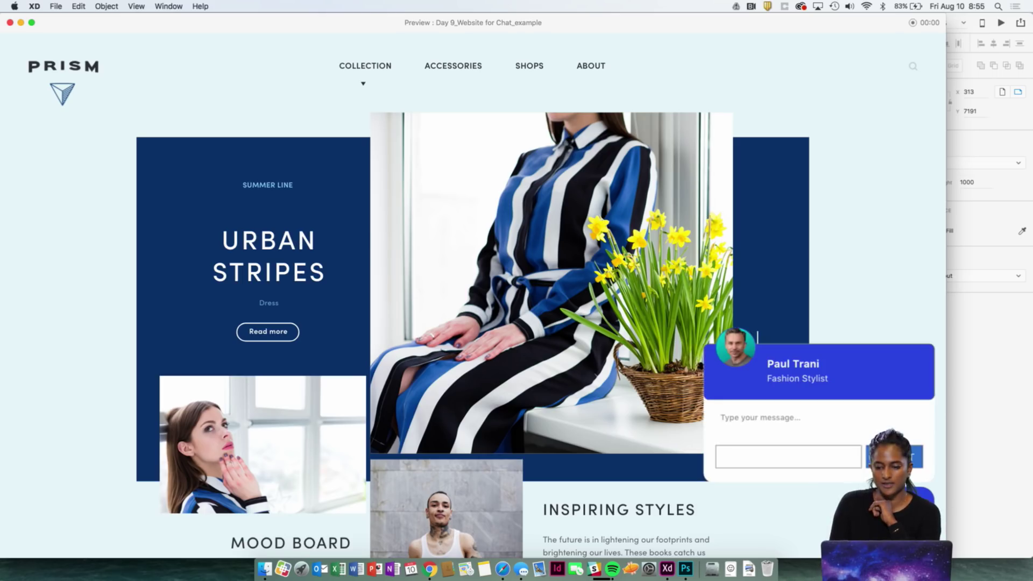
click(913, 507)
click(914, 507)
click(913, 507)
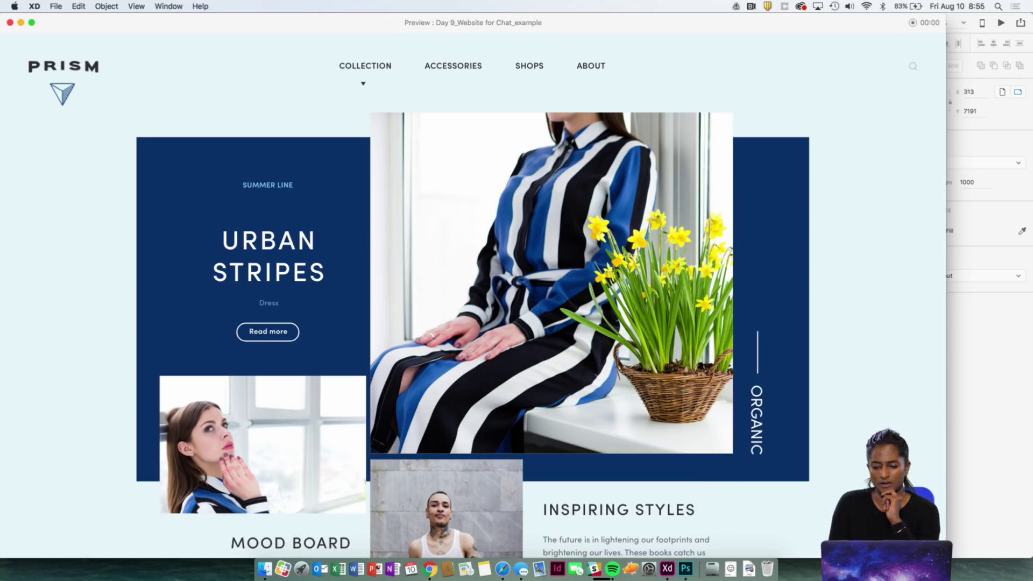
click(914, 507)
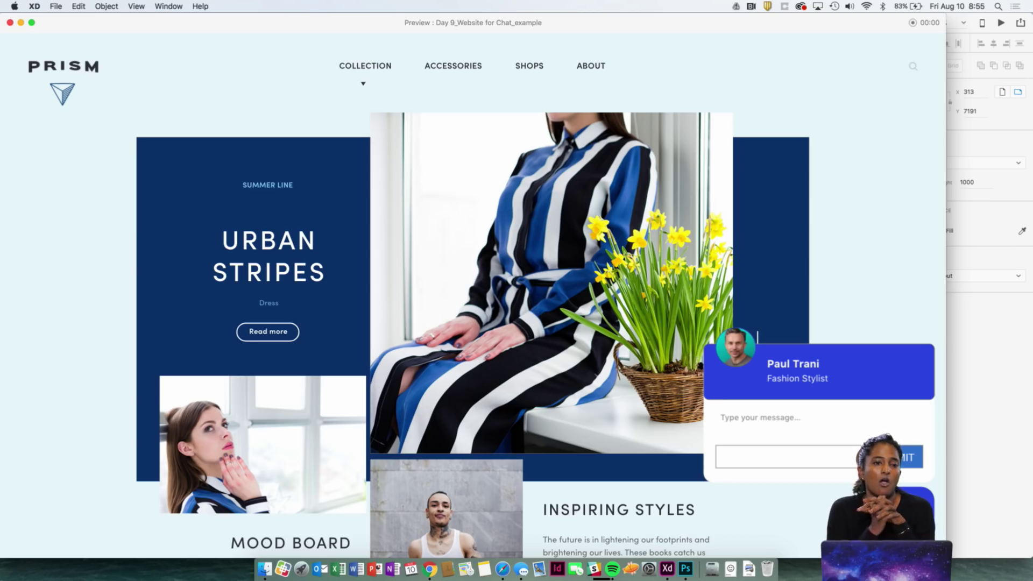